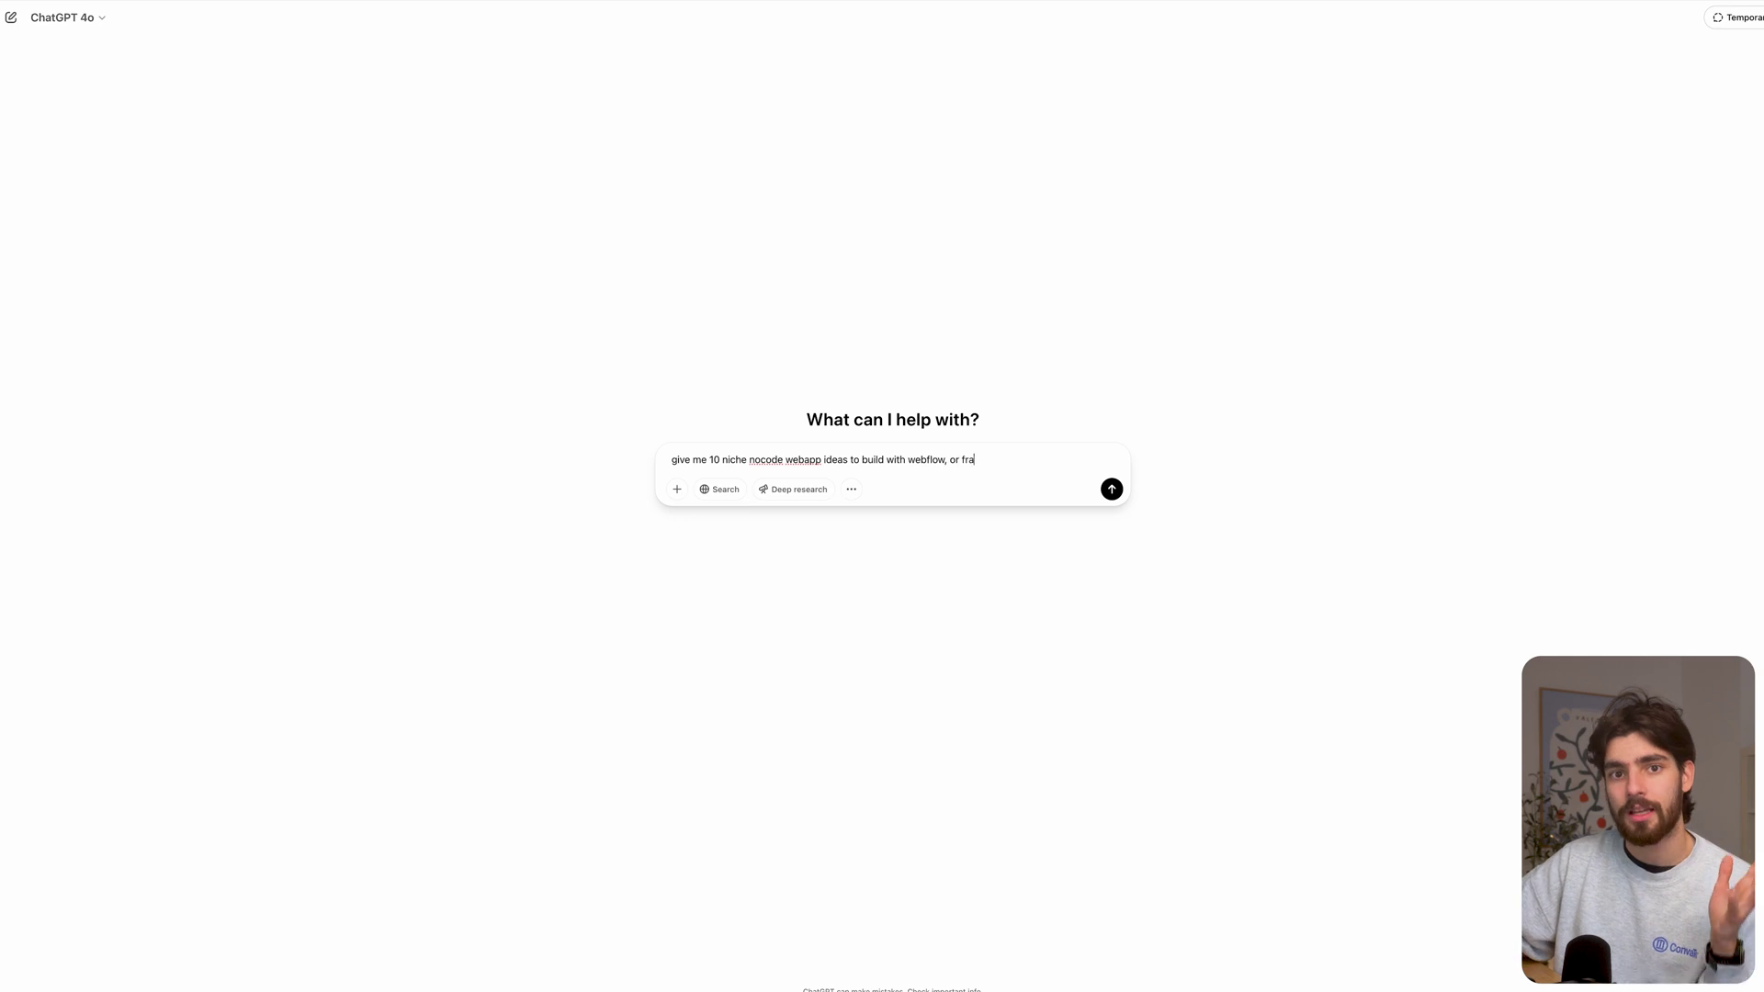
Step: Send the no-code web app ideas prompt with ' and a database' appended
type("and a database")
key("Return")
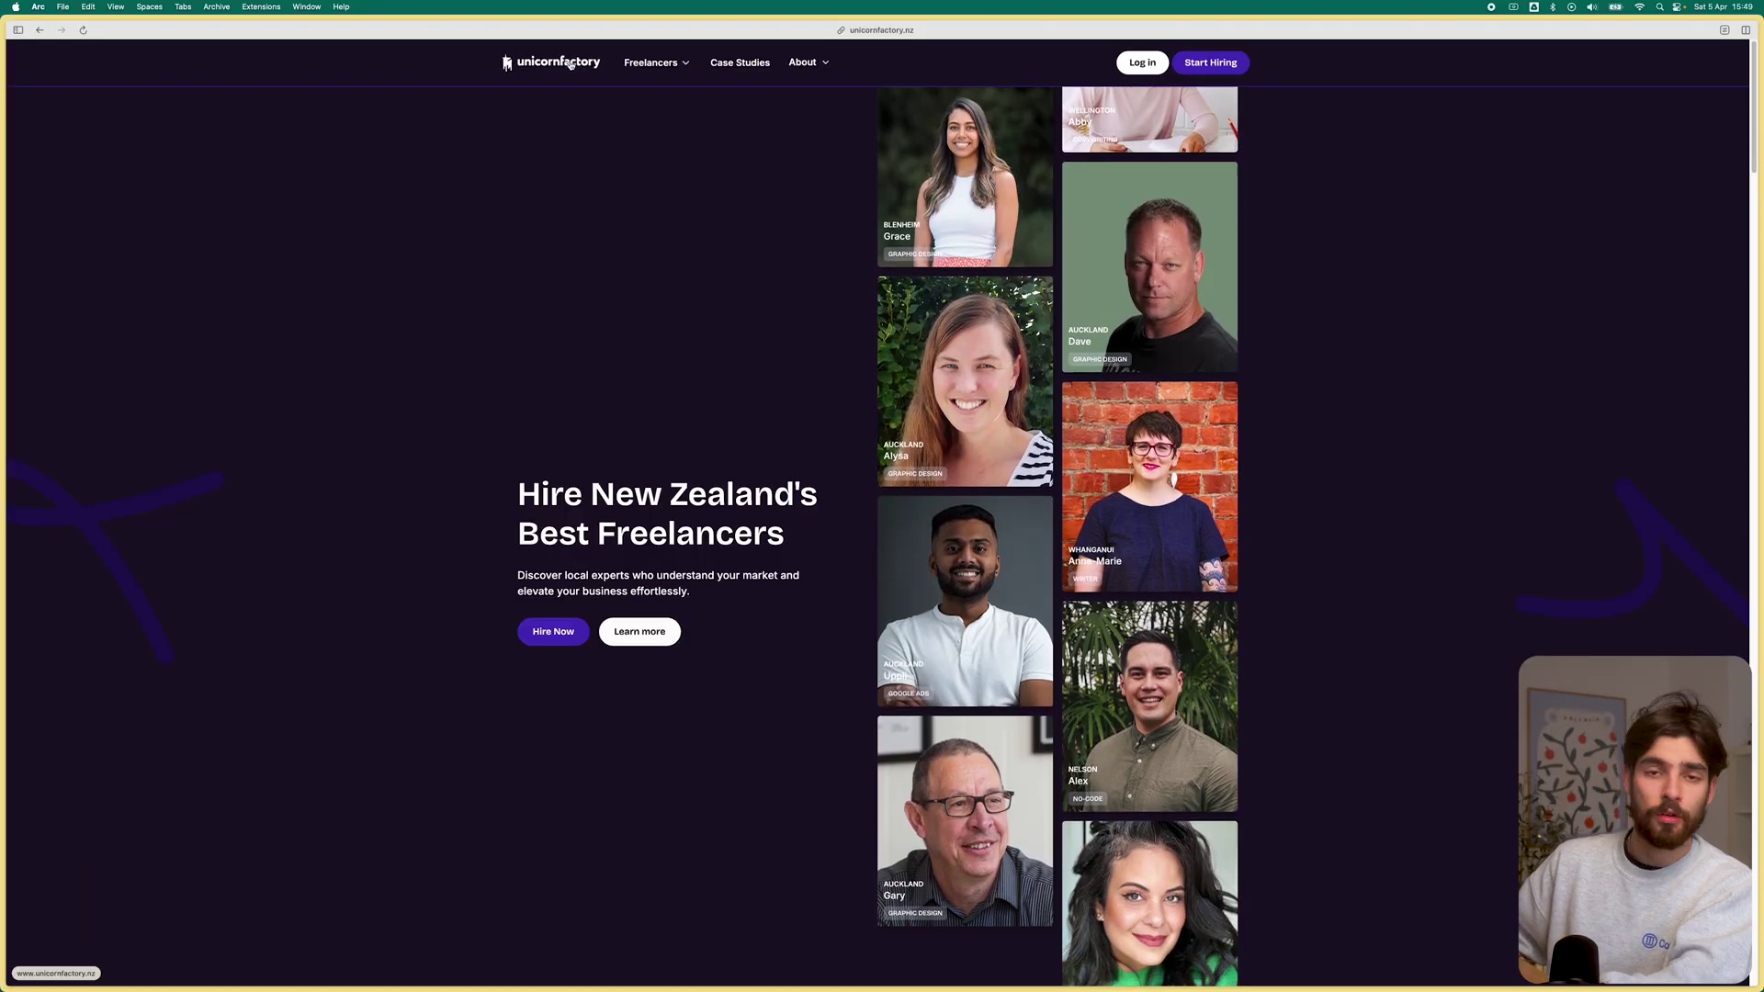
Step: Scroll through the Unicorn Factory homepage down to the skill category cards
mouse_move(649, 75)
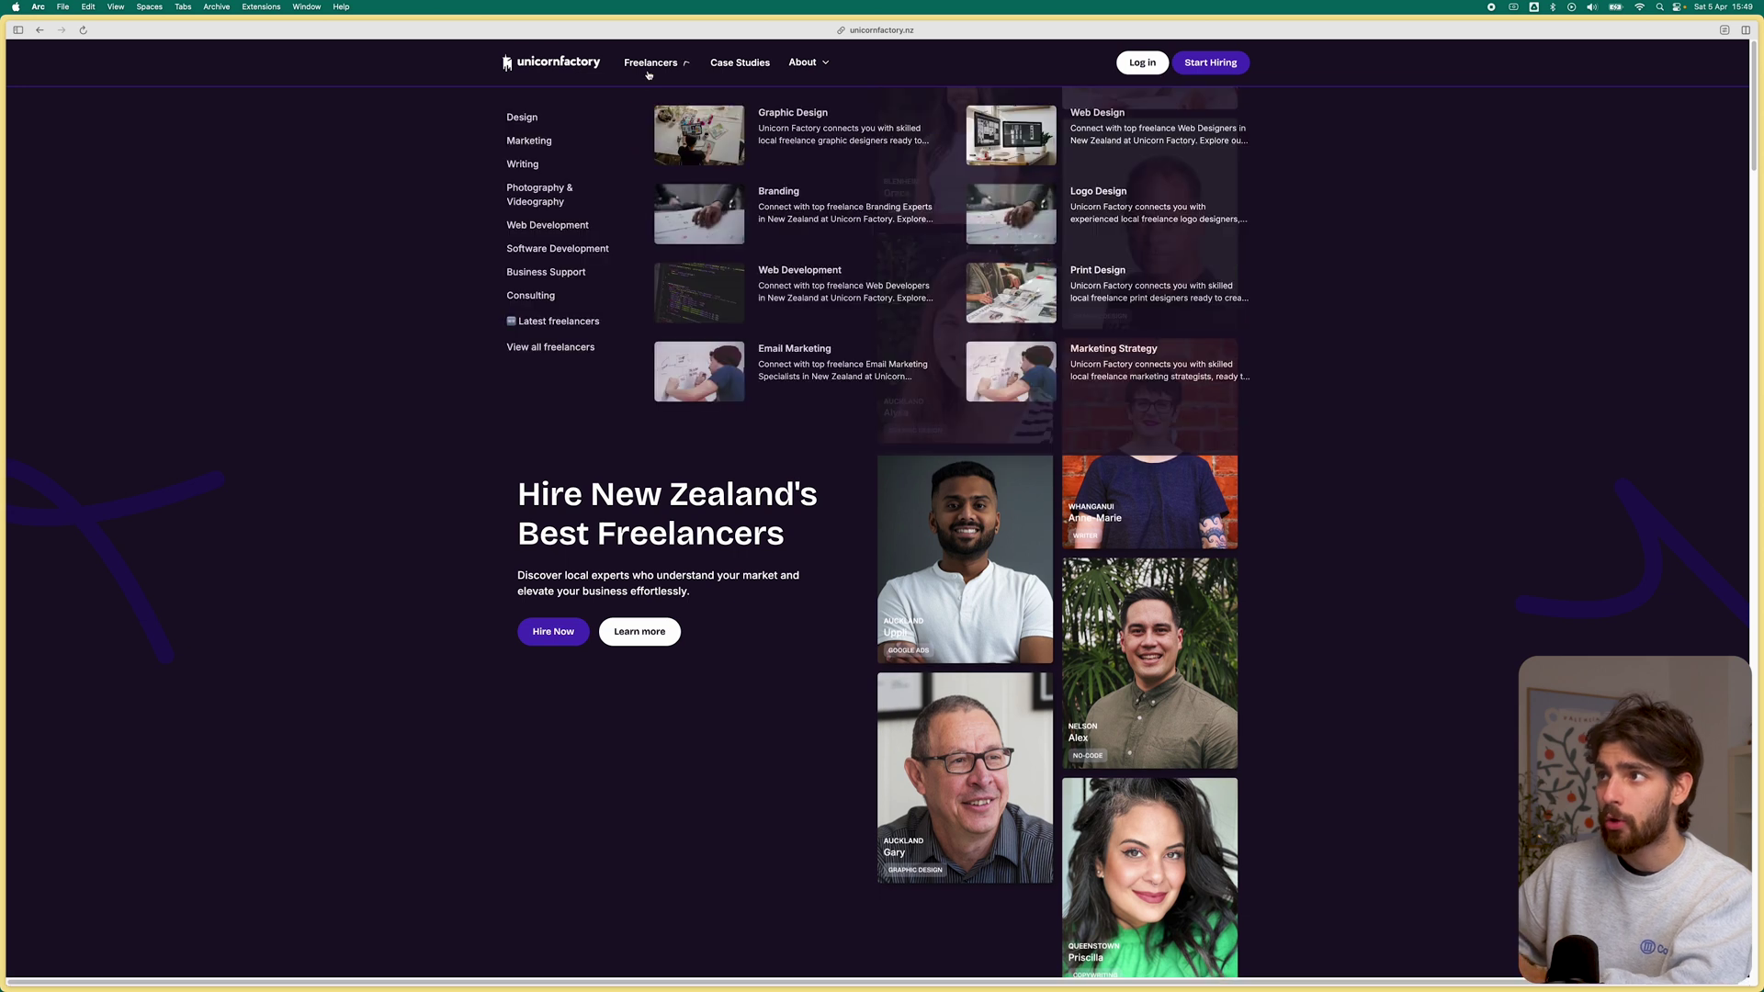
scroll(526, 544, "down", 10)
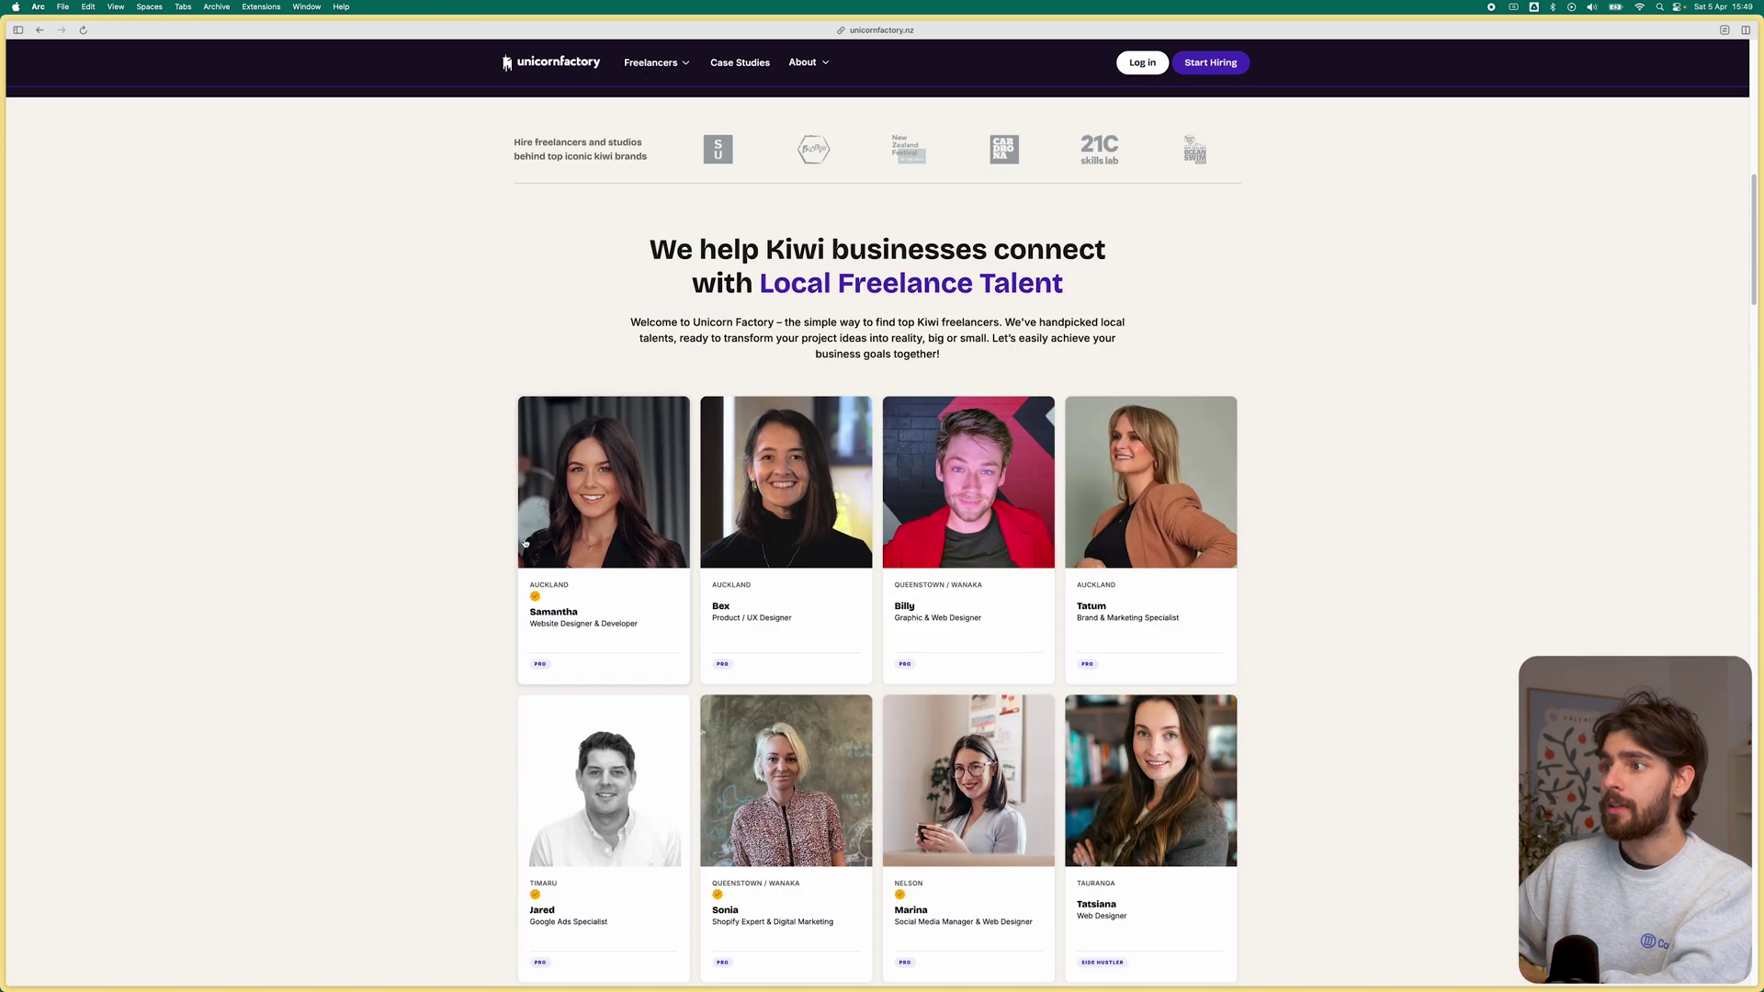
scroll(469, 562, "down", 3)
scroll(459, 560, "down", 10)
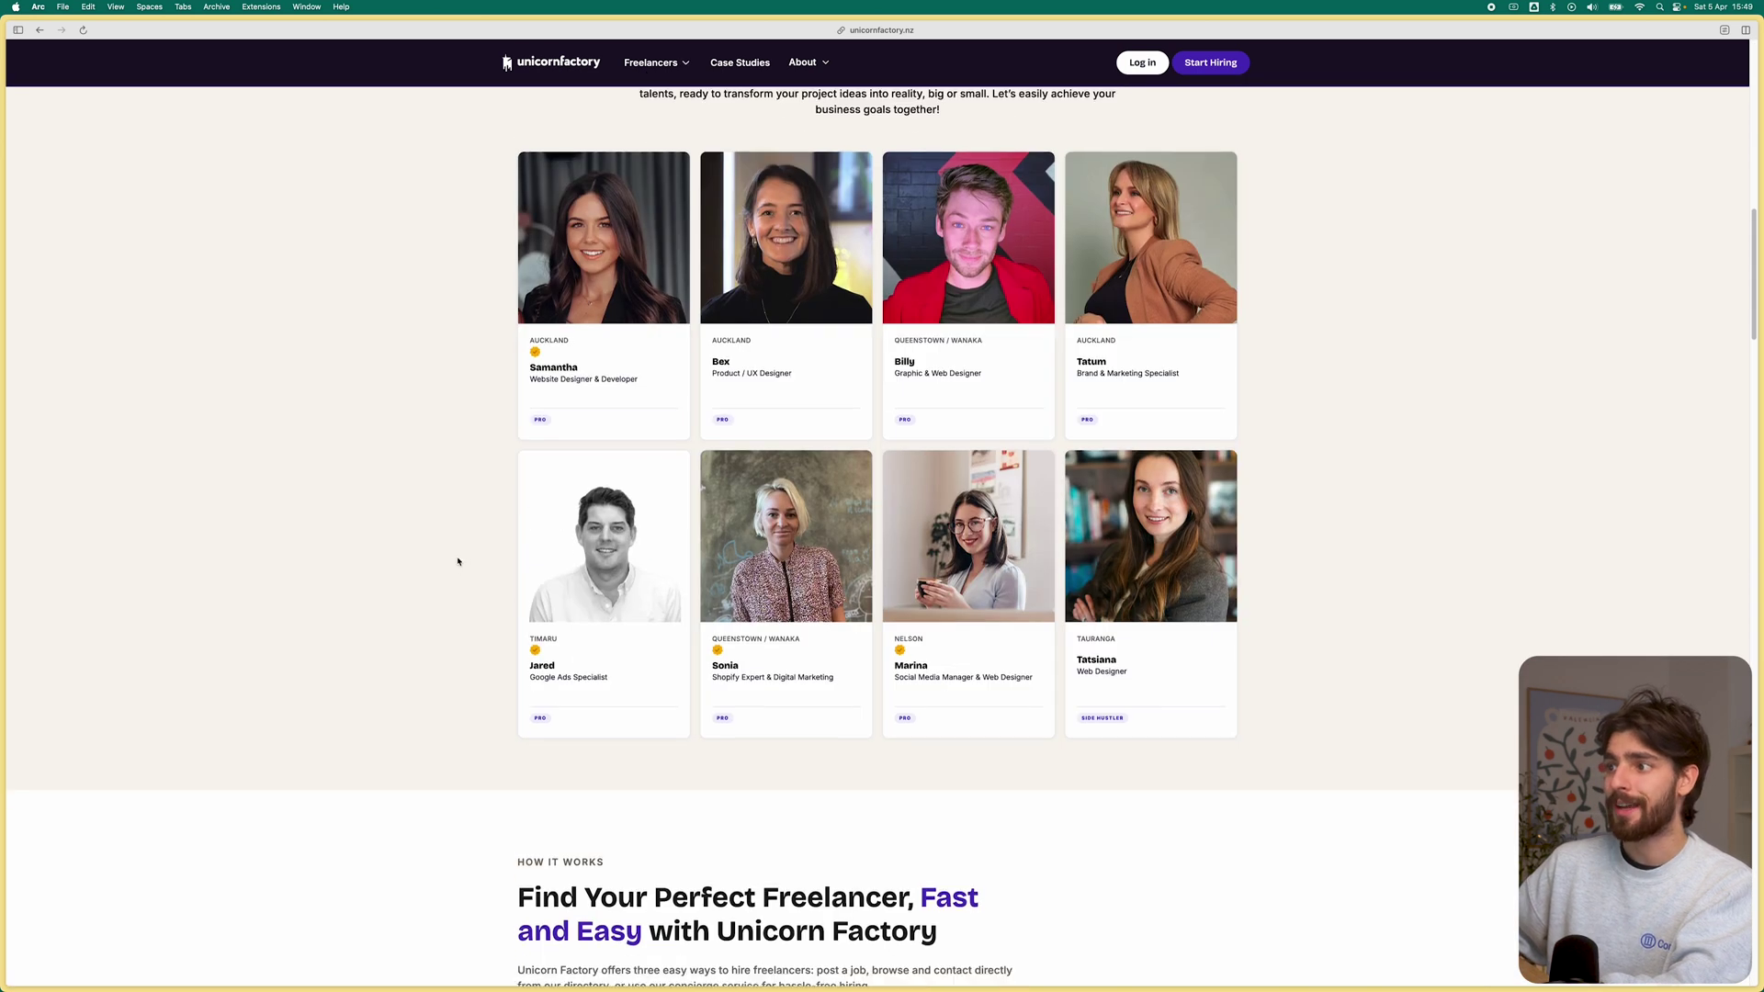
scroll(484, 551, "down", 6)
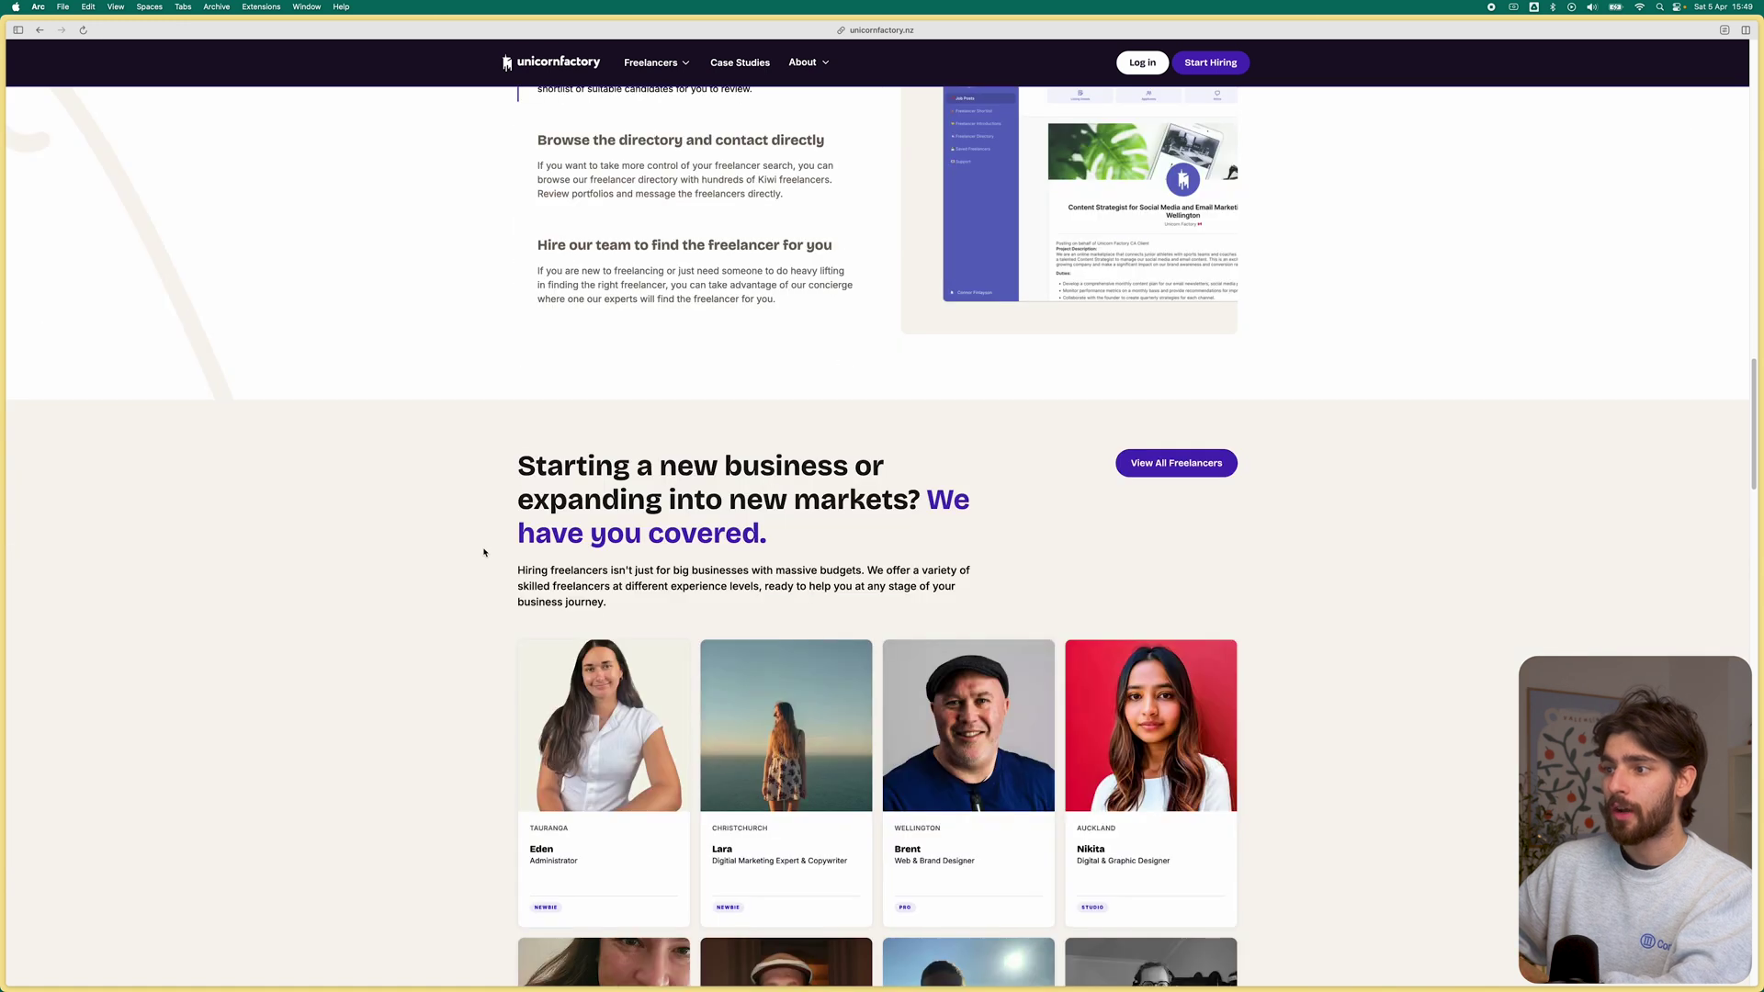
scroll(483, 558, "down", 8)
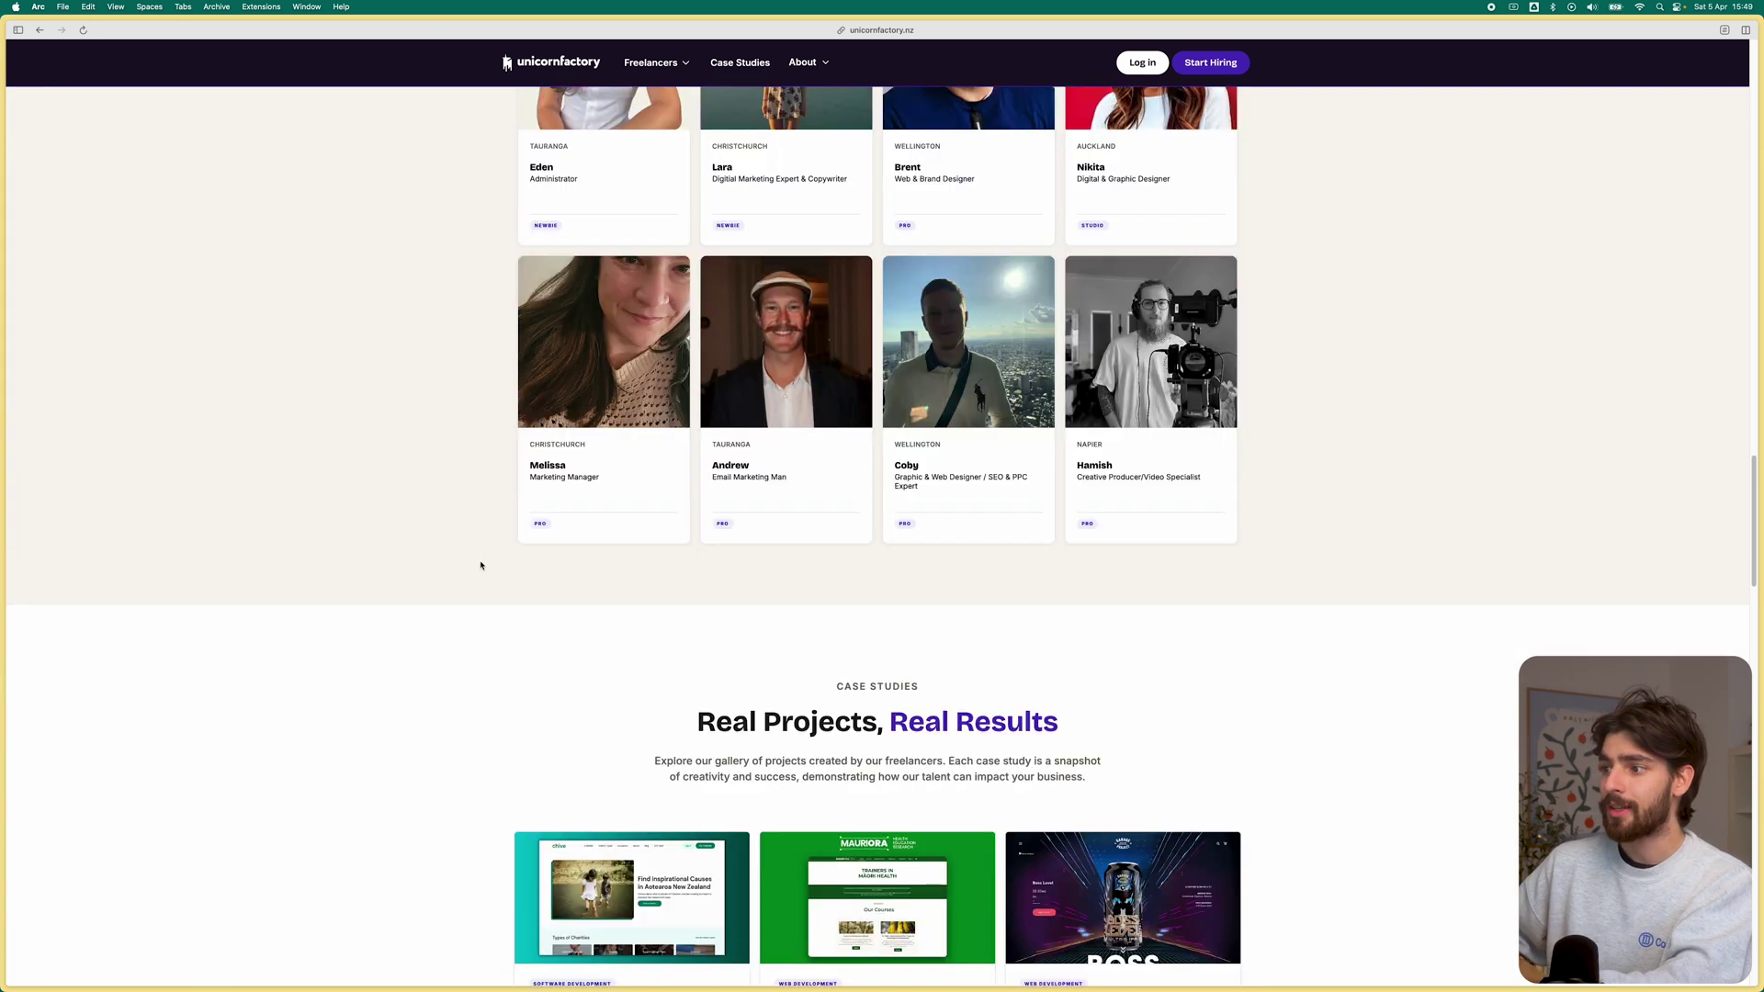
scroll(487, 556, "down", 2)
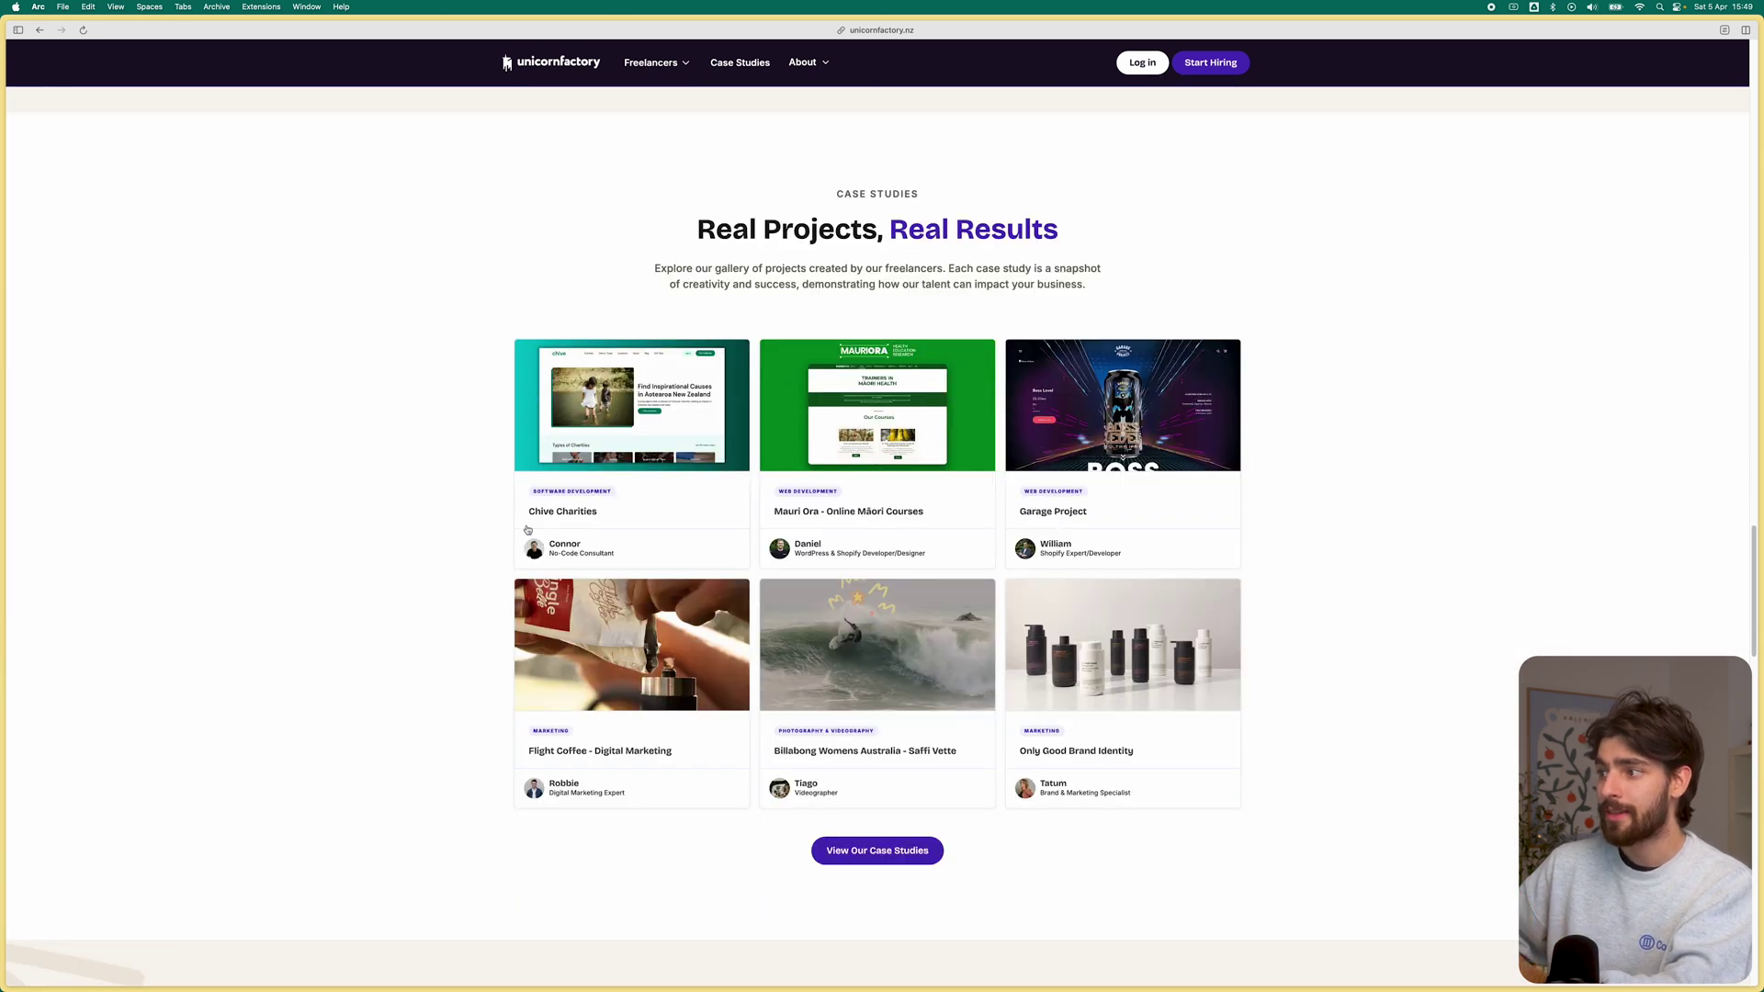
scroll(491, 633, "down", 12)
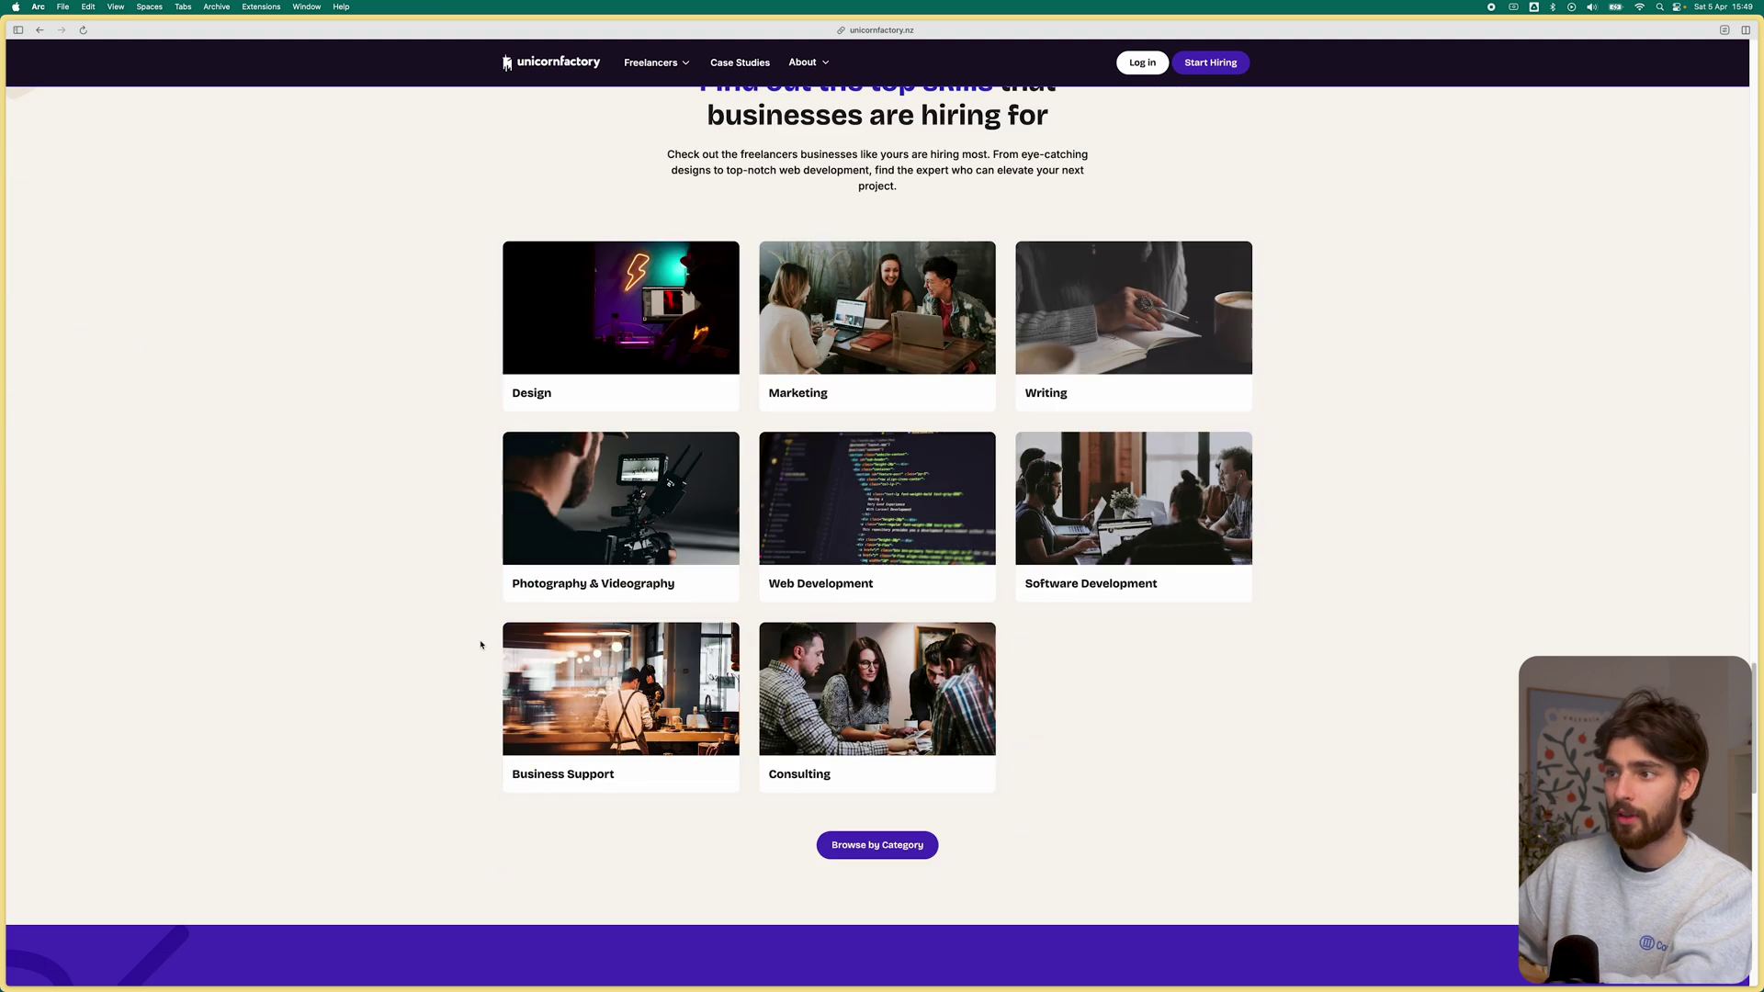
scroll(481, 634, "up", 6)
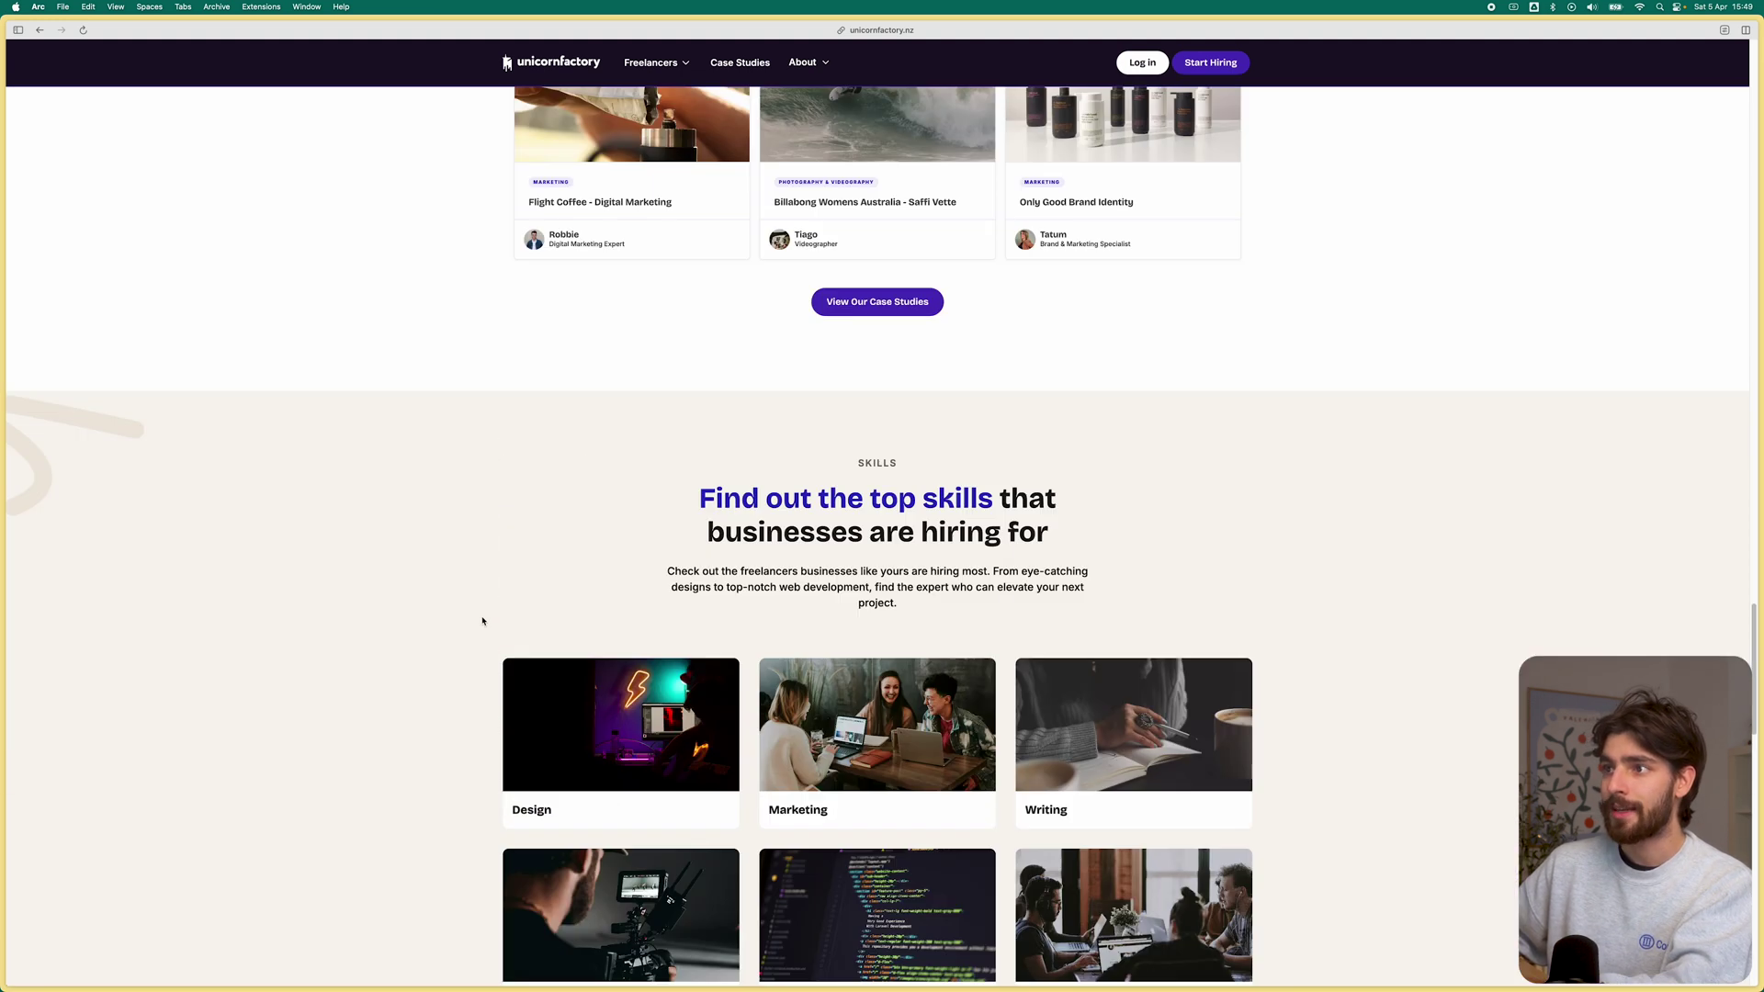
Step: Open the Design category and browse its freelancers, case studies and popular services like Logo Design
left_click(589, 824)
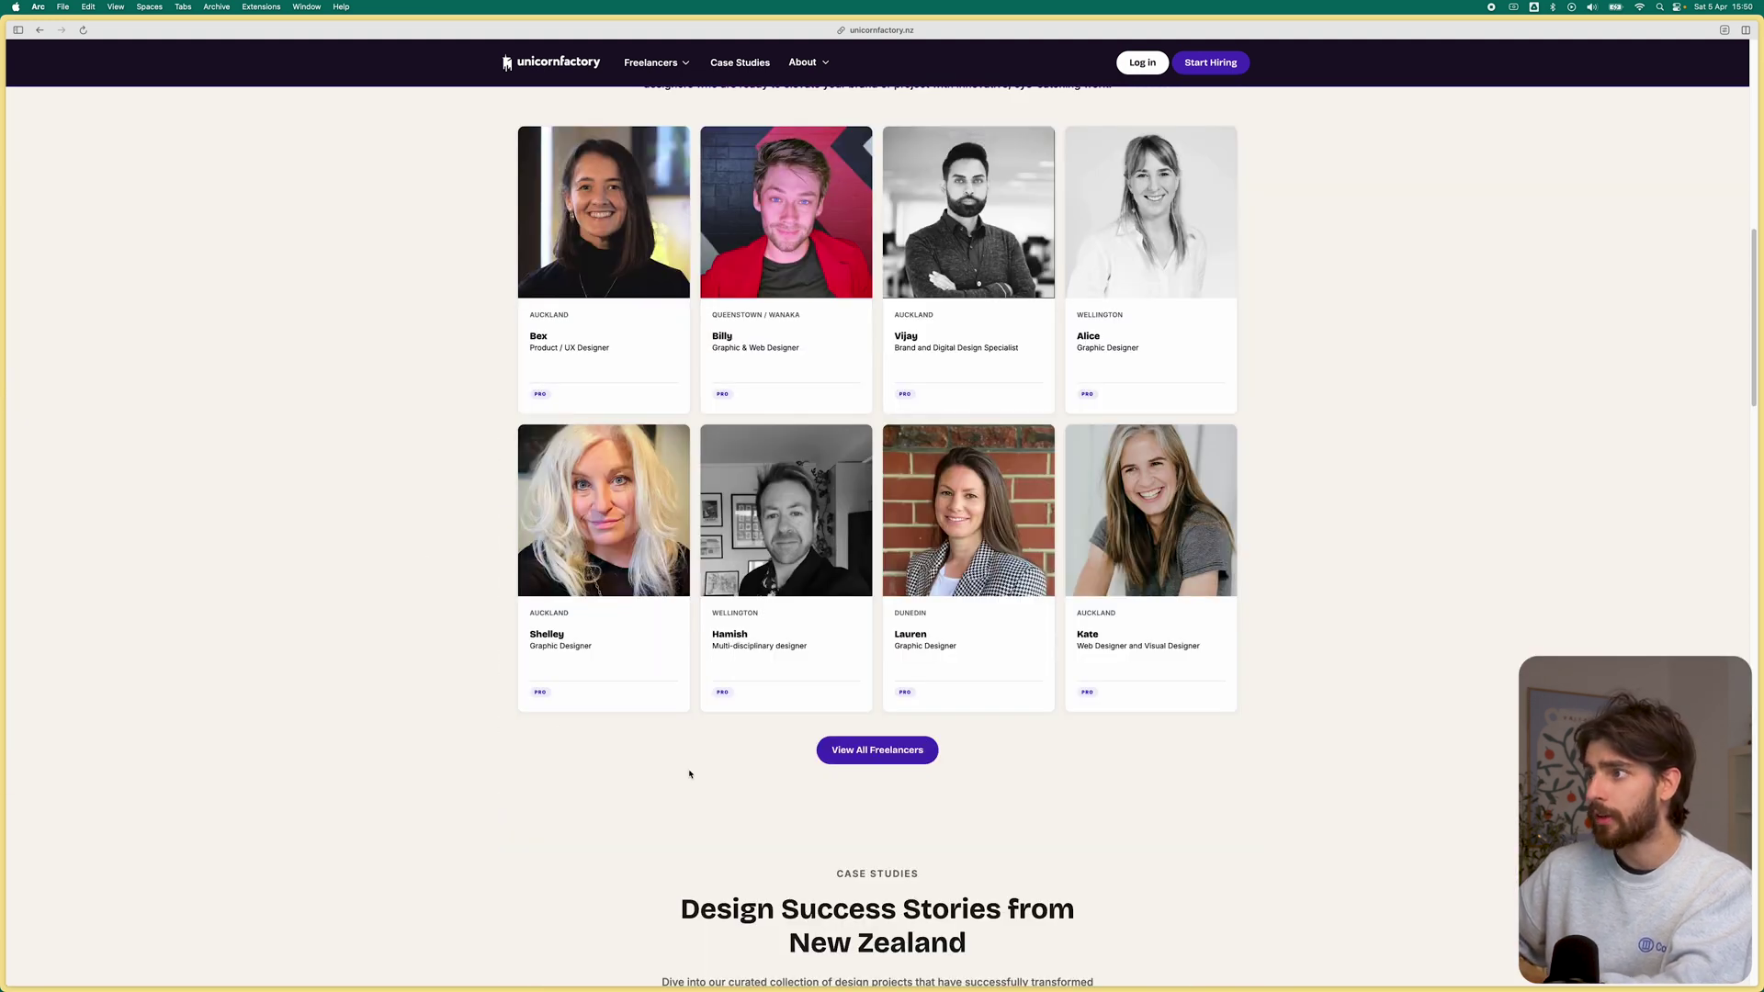
scroll(864, 734, "down", 4)
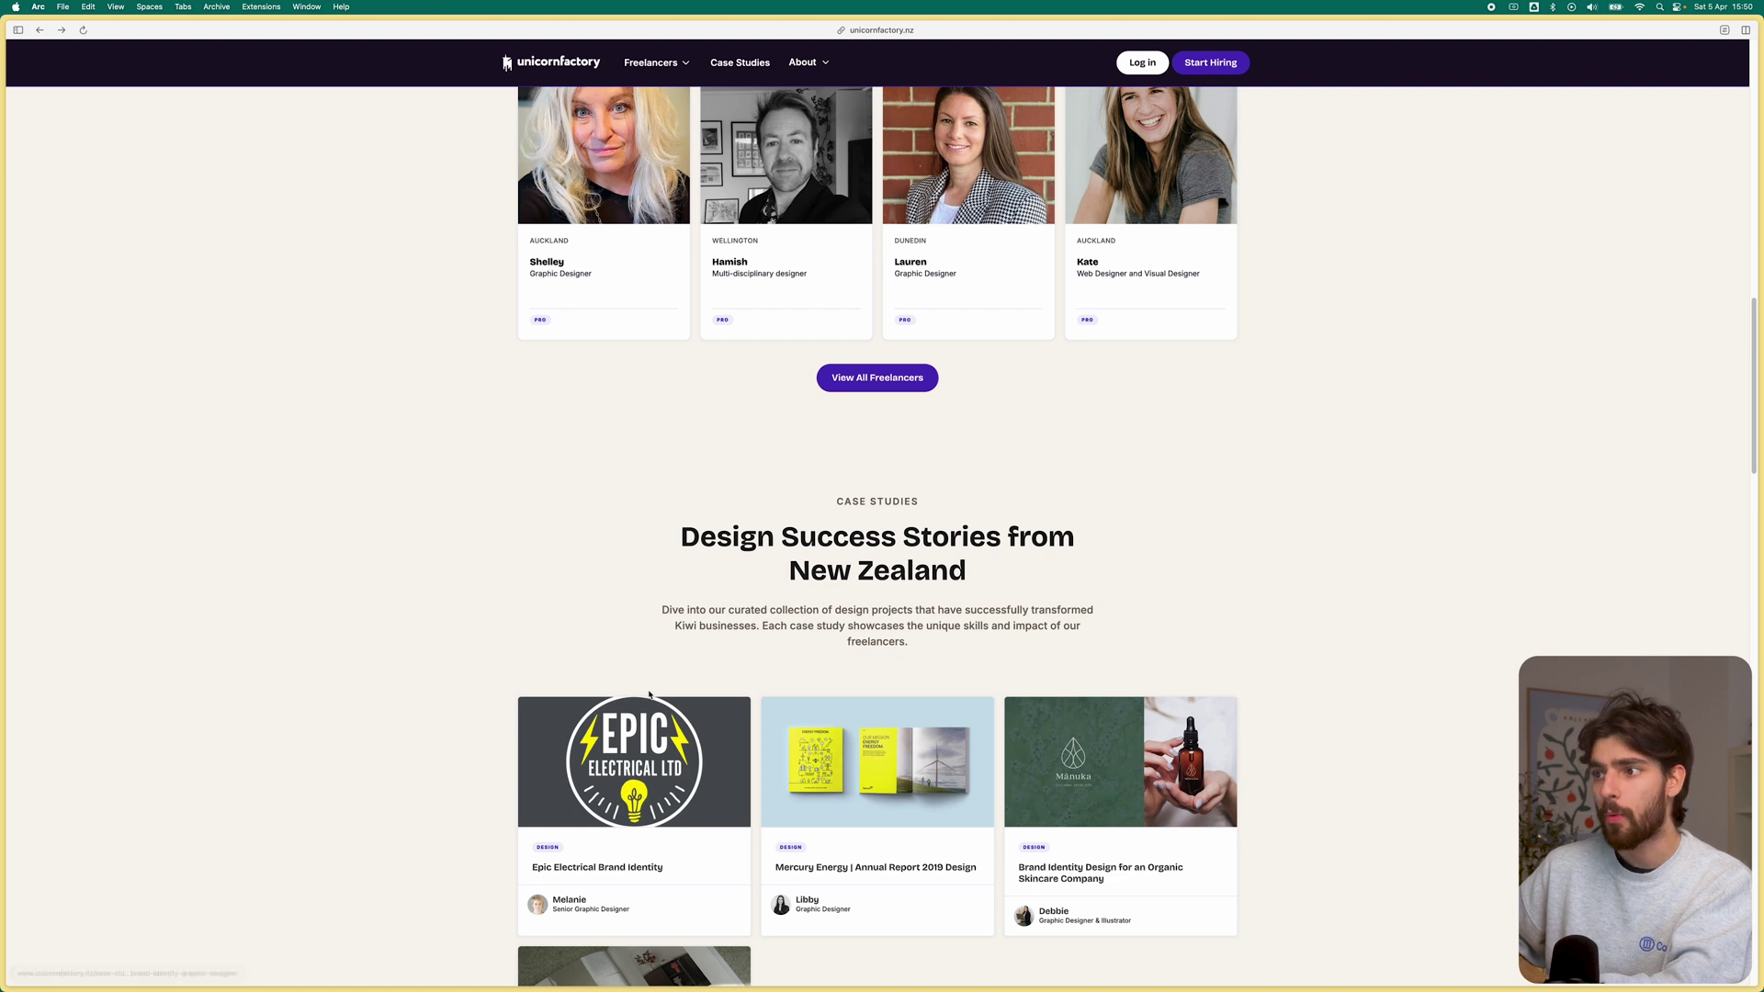
scroll(866, 744, "down", 5)
scroll(868, 742, "down", 6)
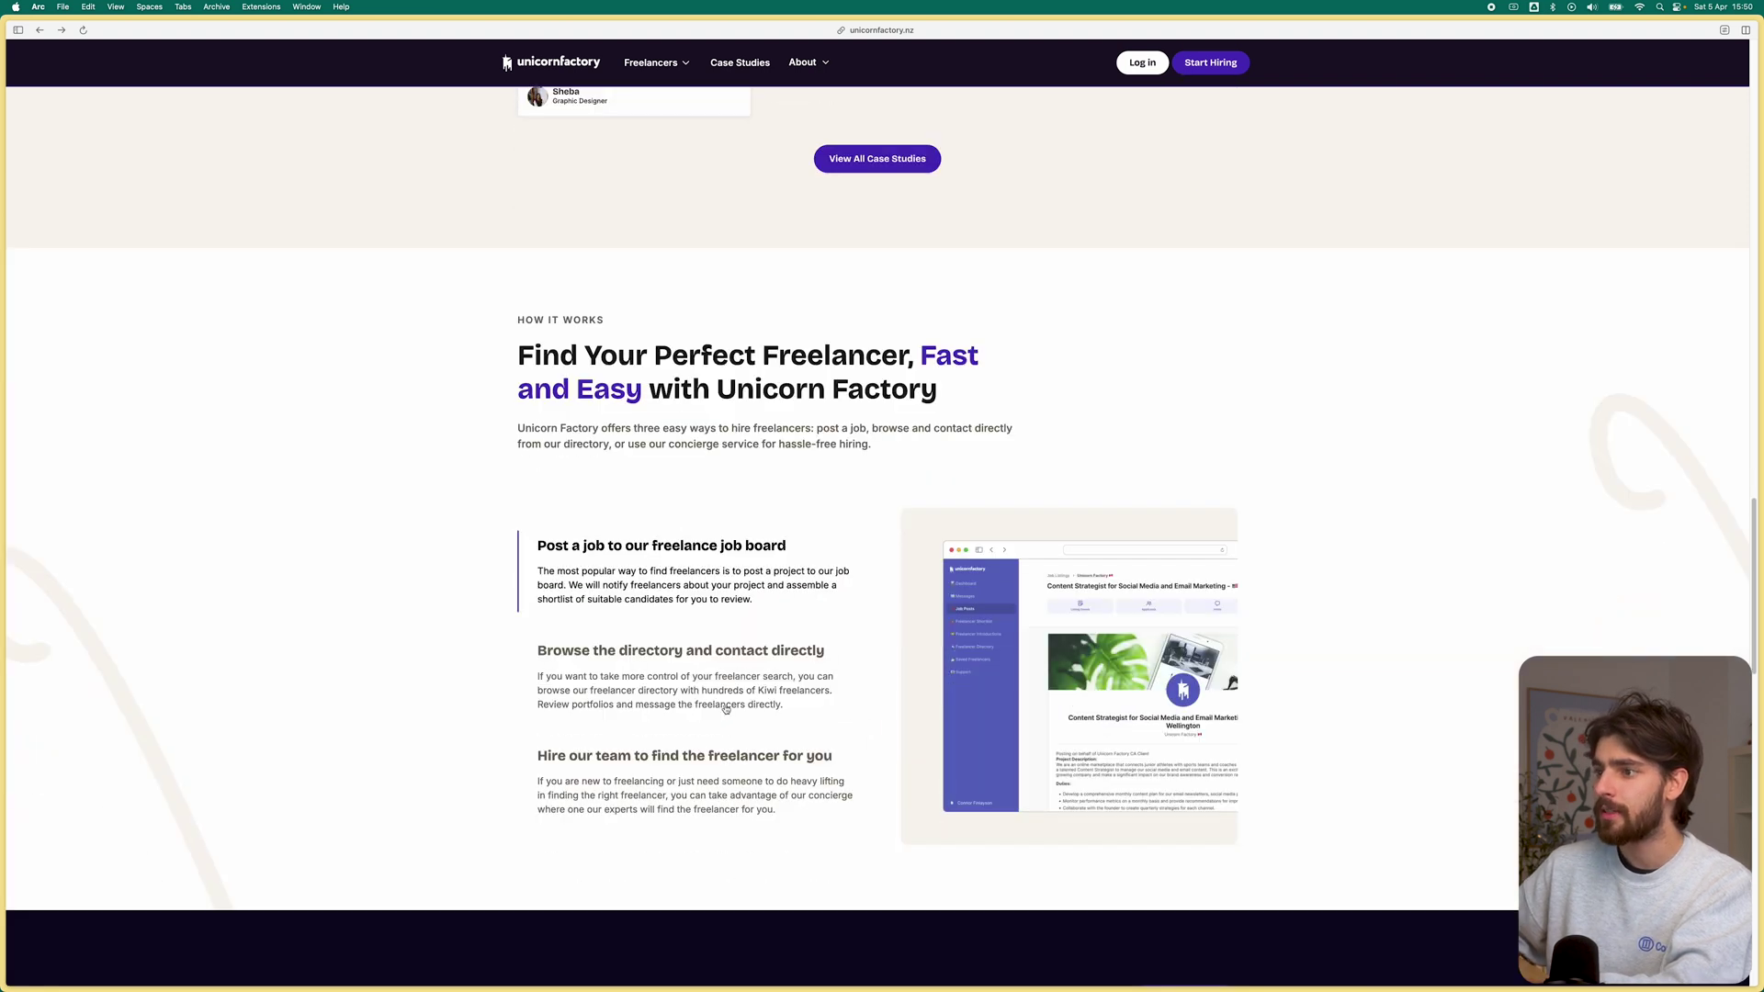
scroll(650, 800, "down", 7)
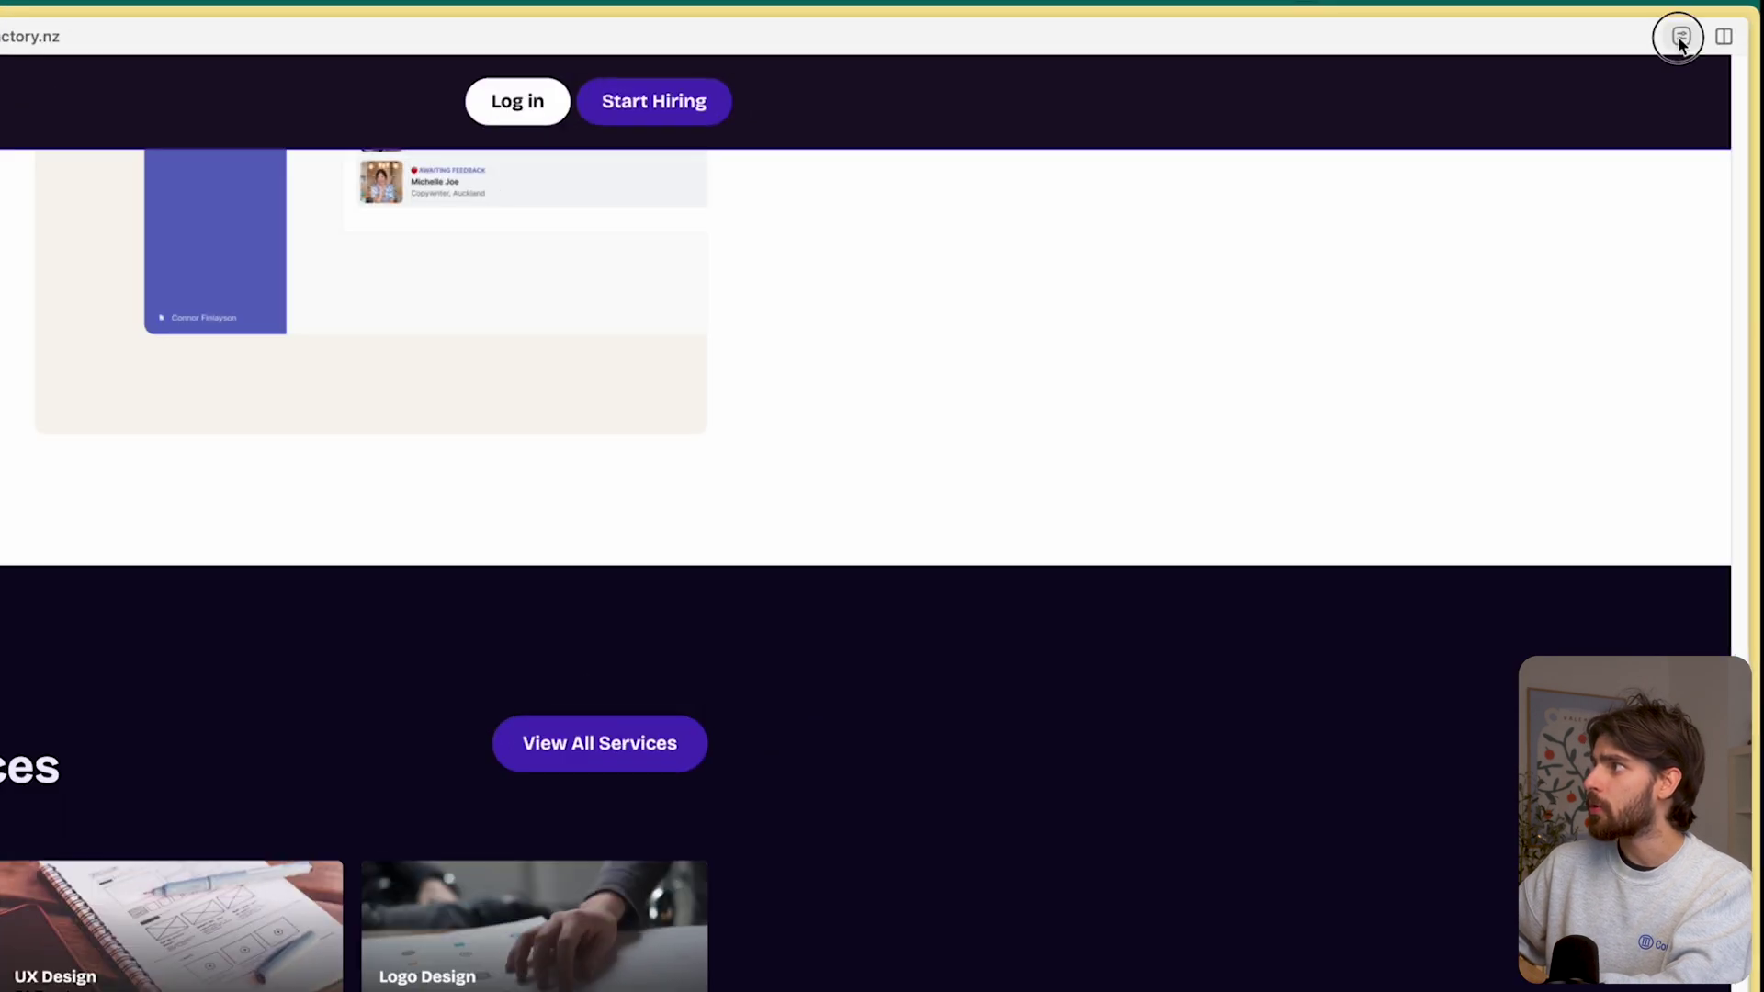
Step: Check the site's technologies in Wappalyzer, confirming it is built with Webflow
left_click(1724, 30)
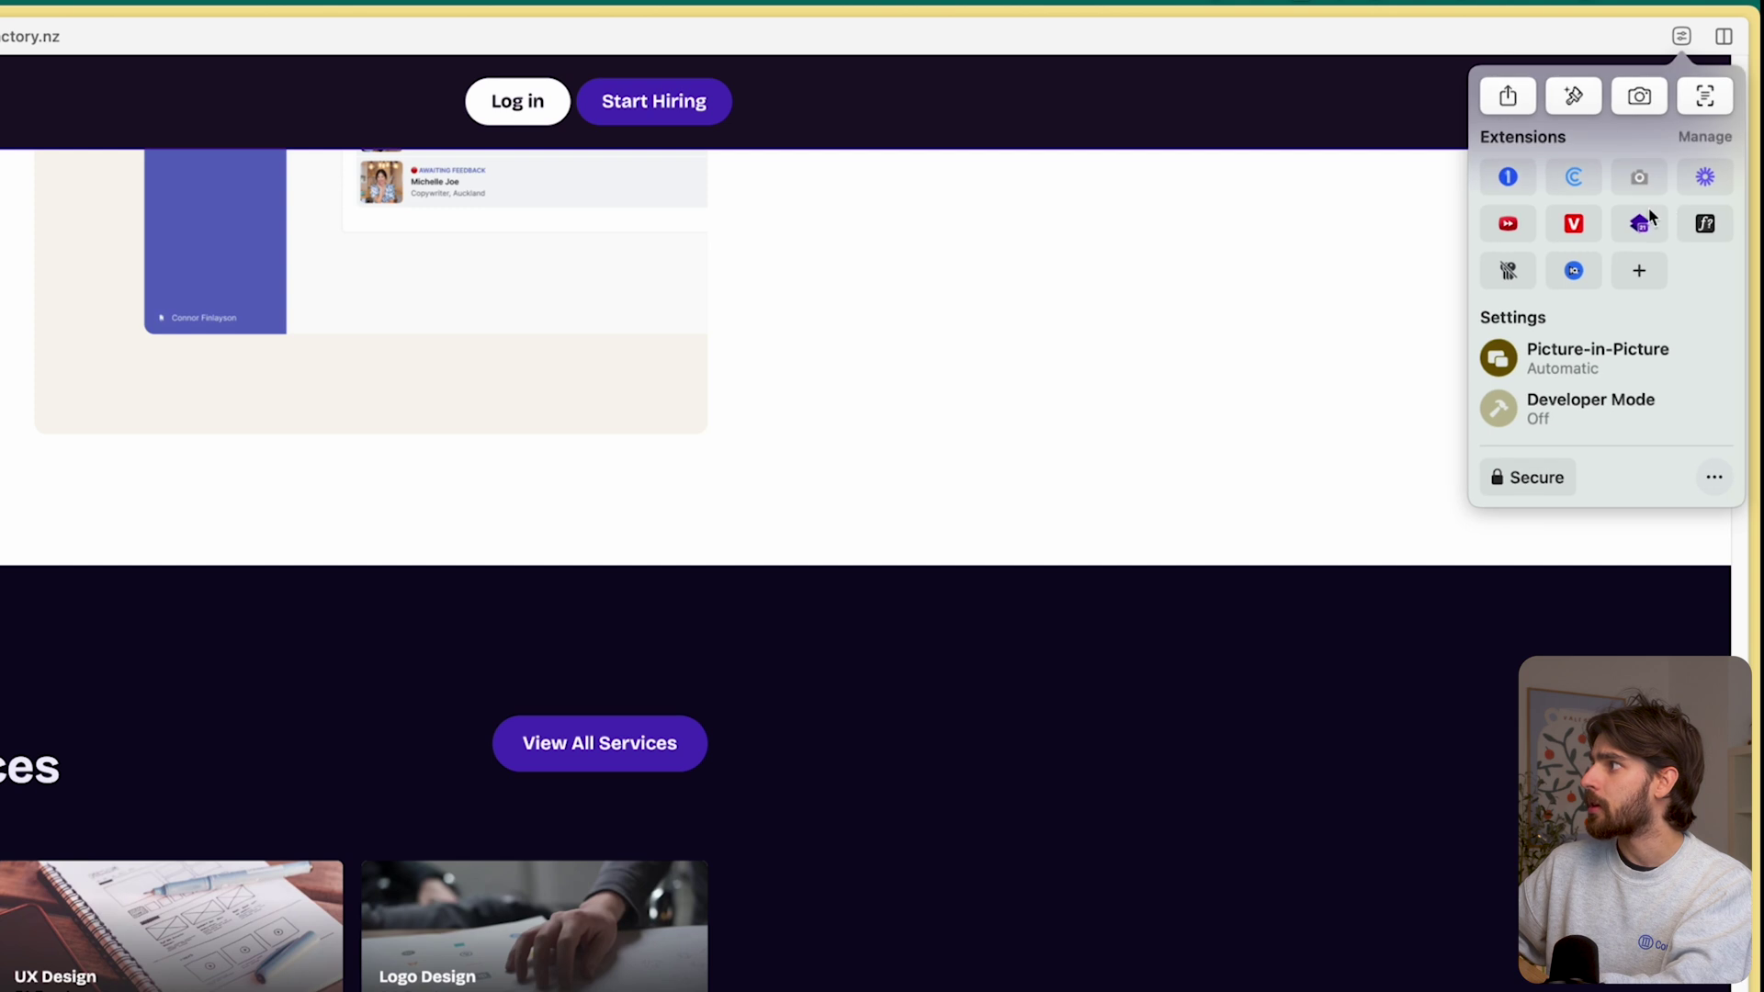
left_click(1699, 125)
scroll(1497, 520, "down", 1)
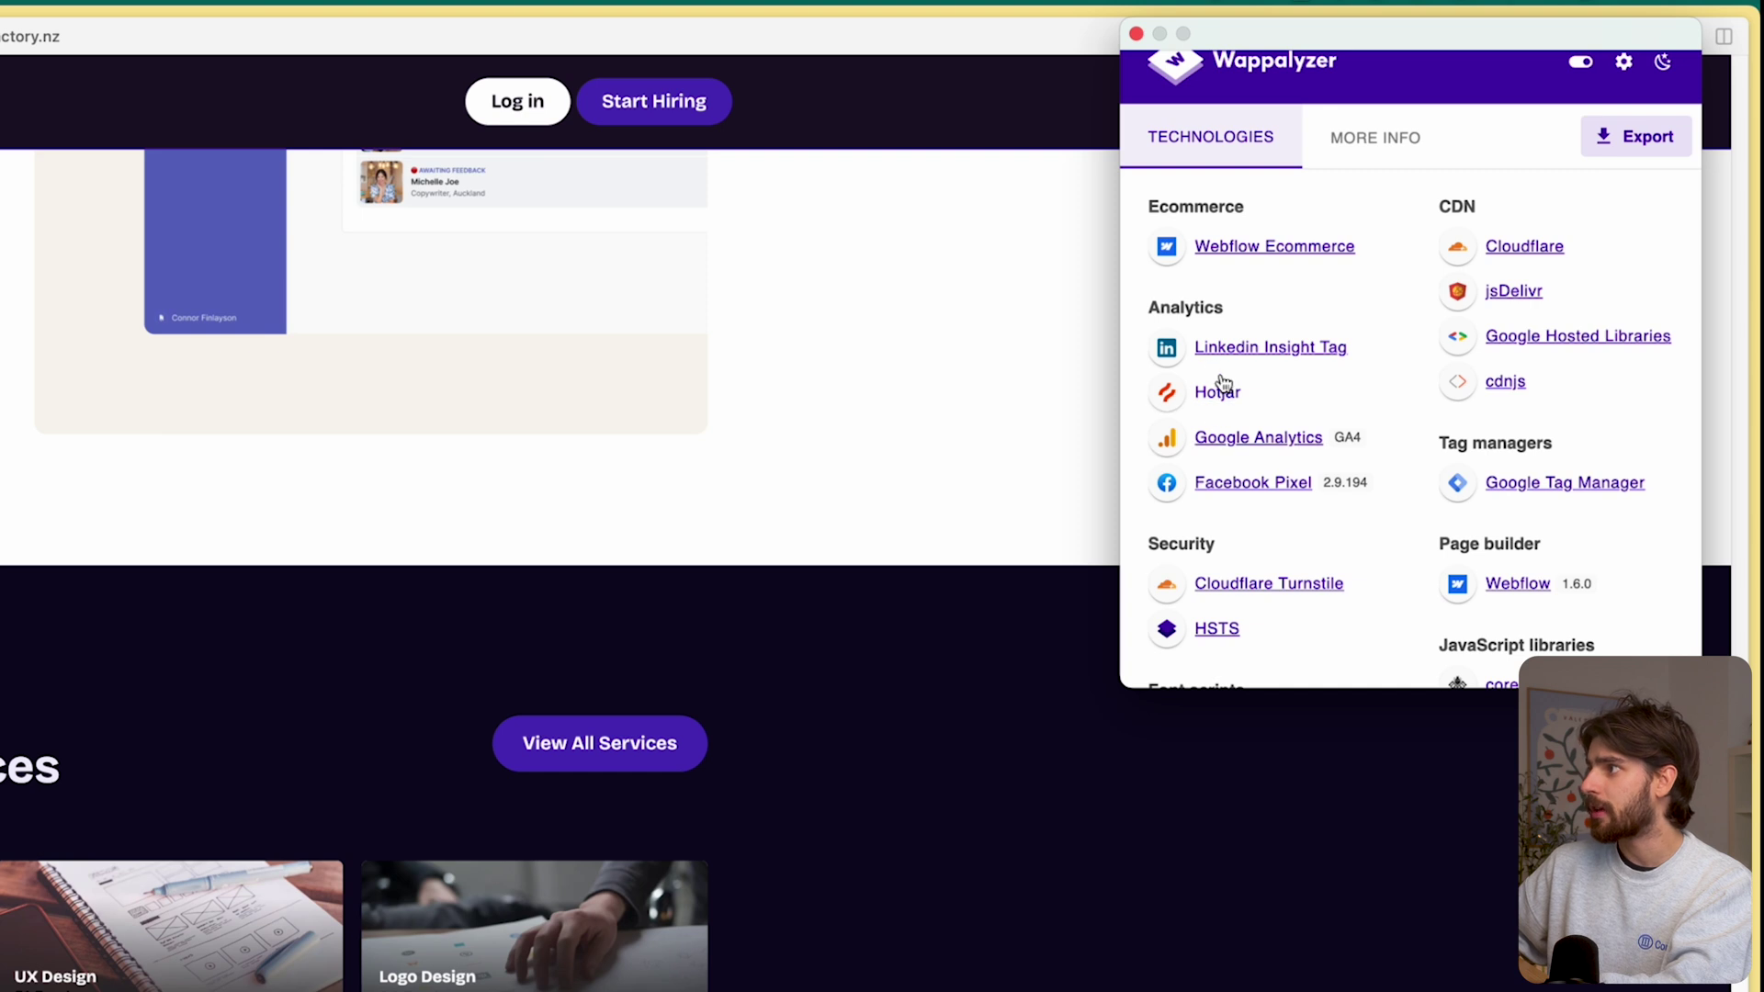
scroll(1223, 381, "down", 5)
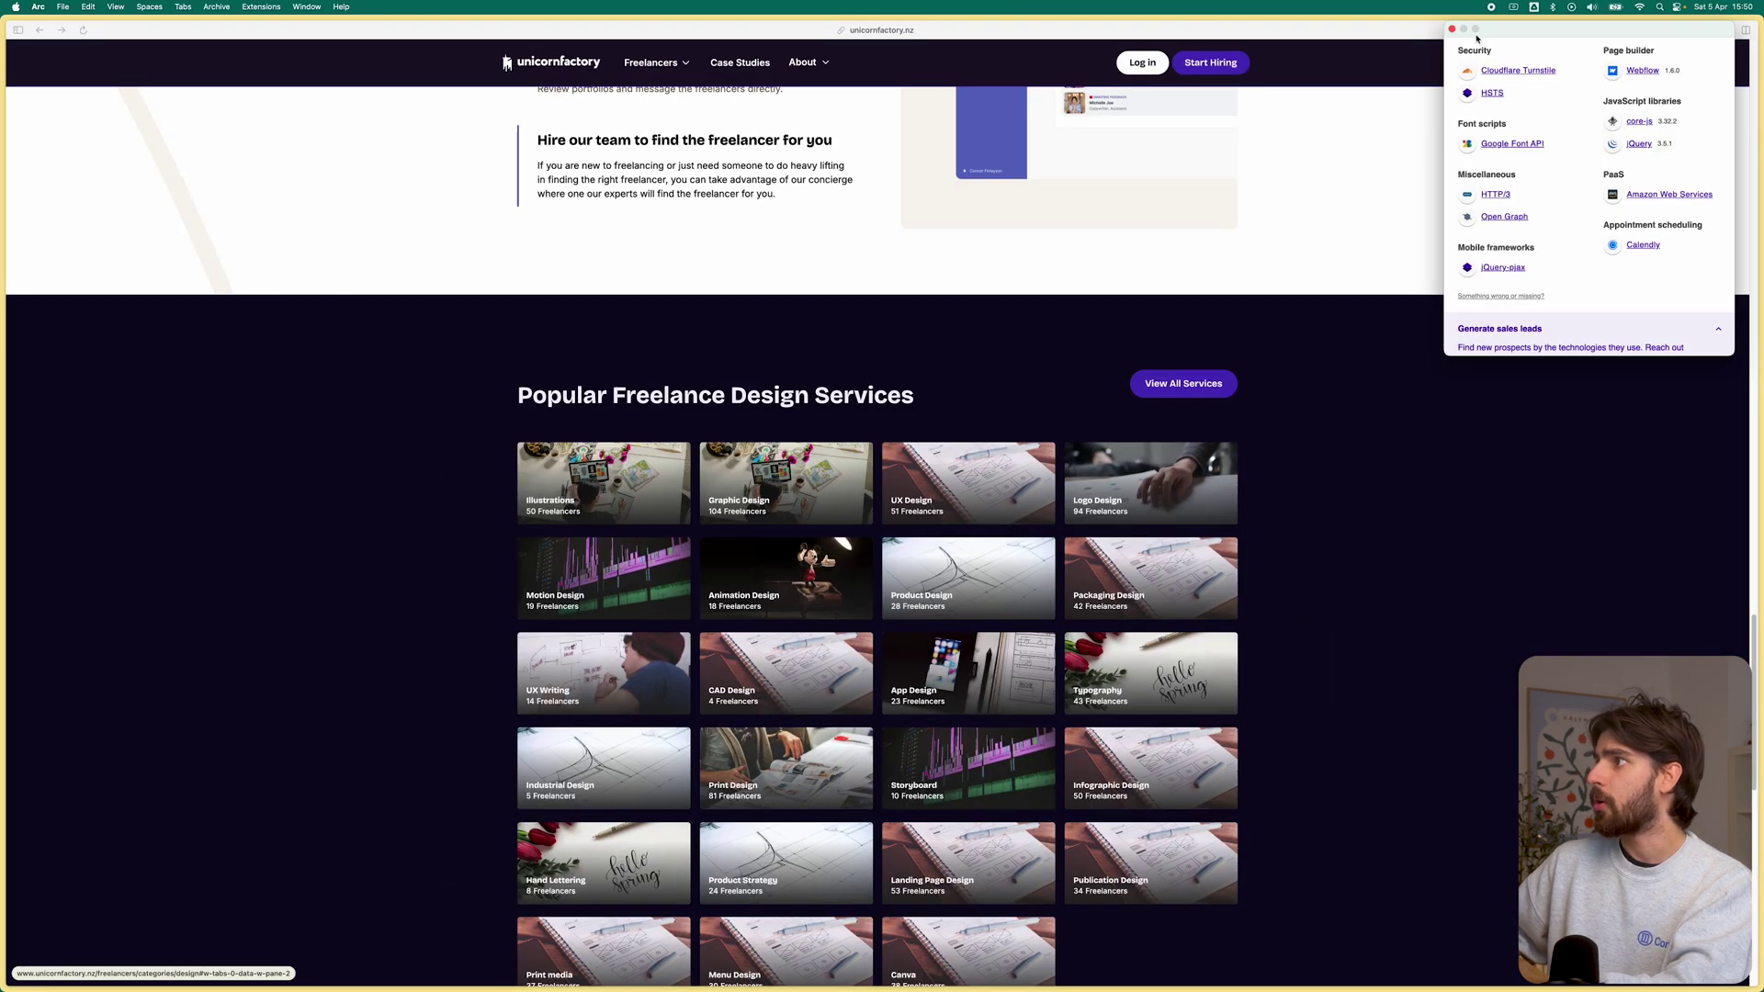
left_click(1453, 30)
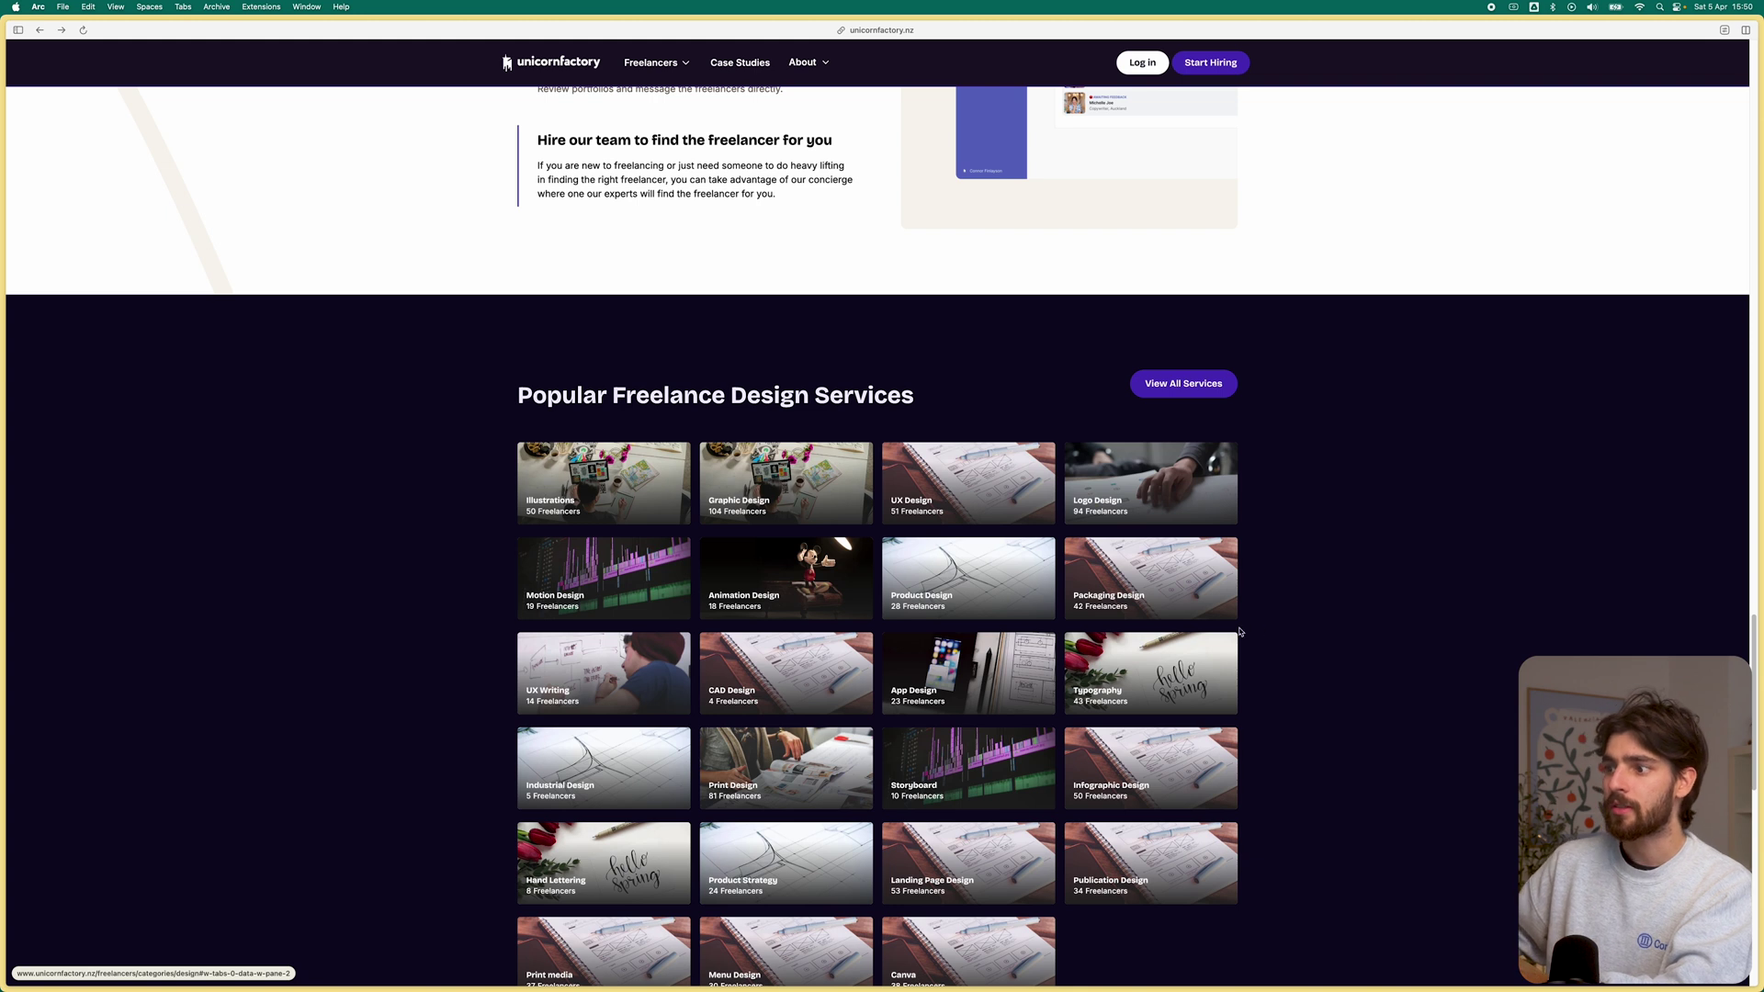
Step: Open the CAD Design listing, browse its 4 freelancers and case studies, then close the tab
scroll(1240, 632, "down", 3)
left_click(800, 430)
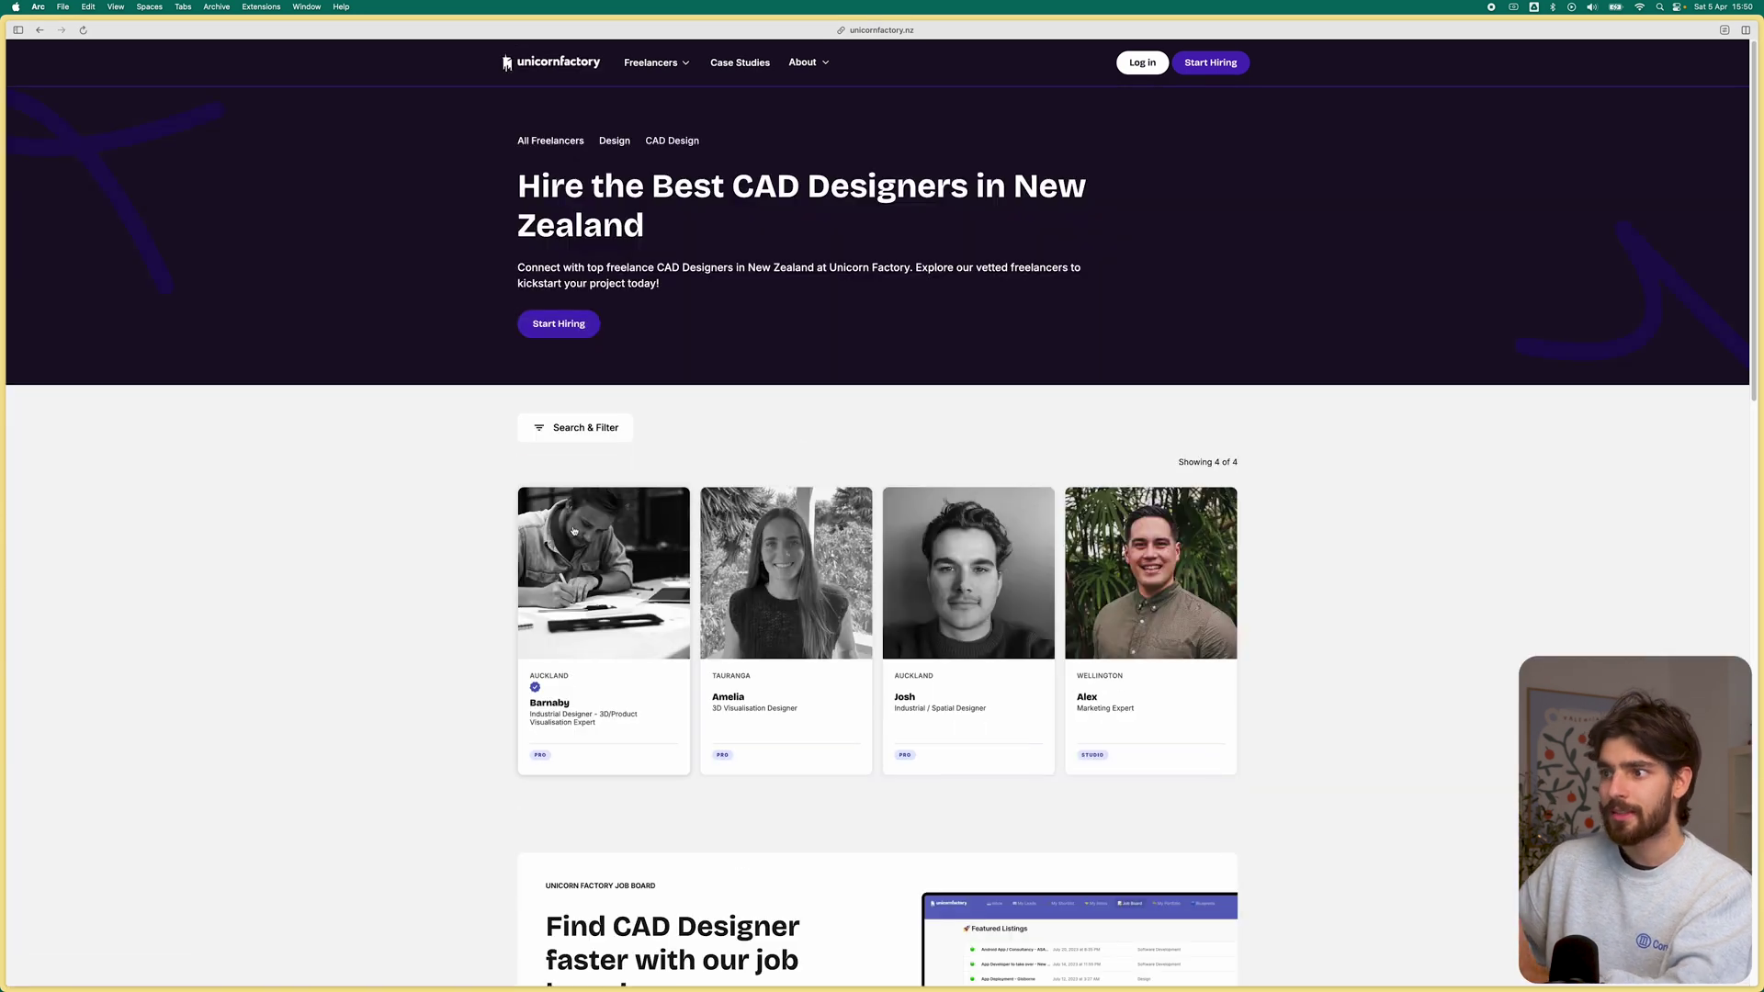
scroll(510, 735, "down", 5)
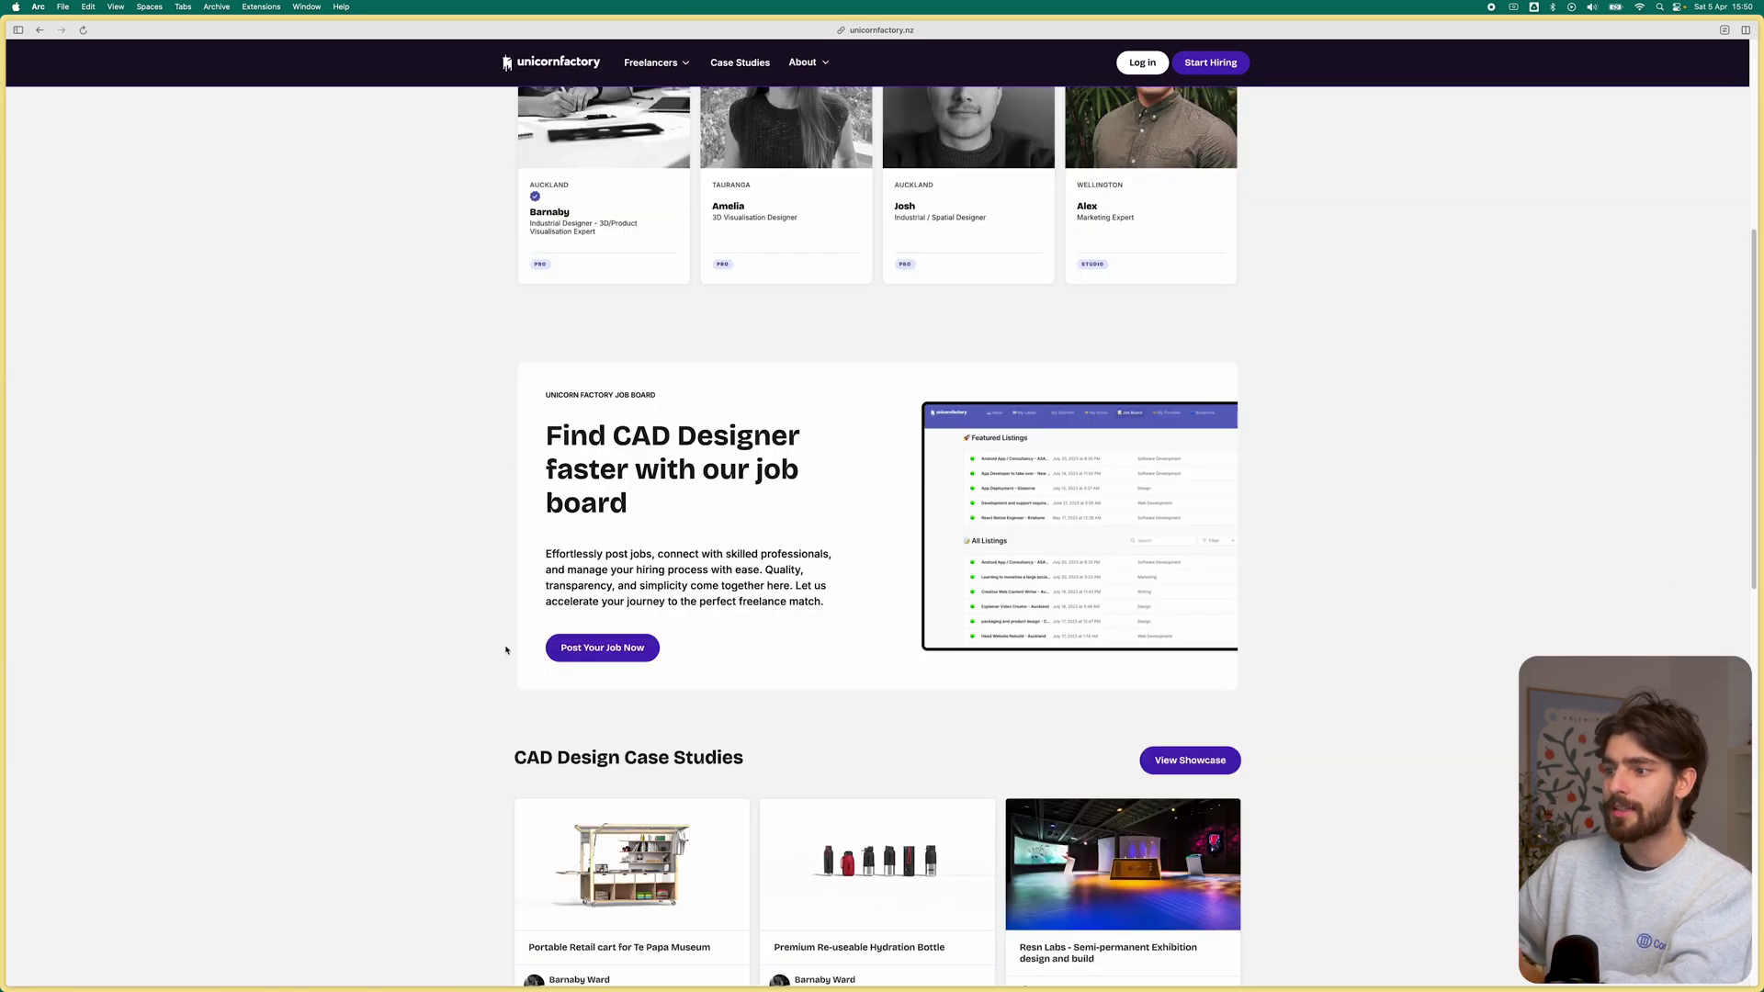
scroll(501, 643, "down", 4)
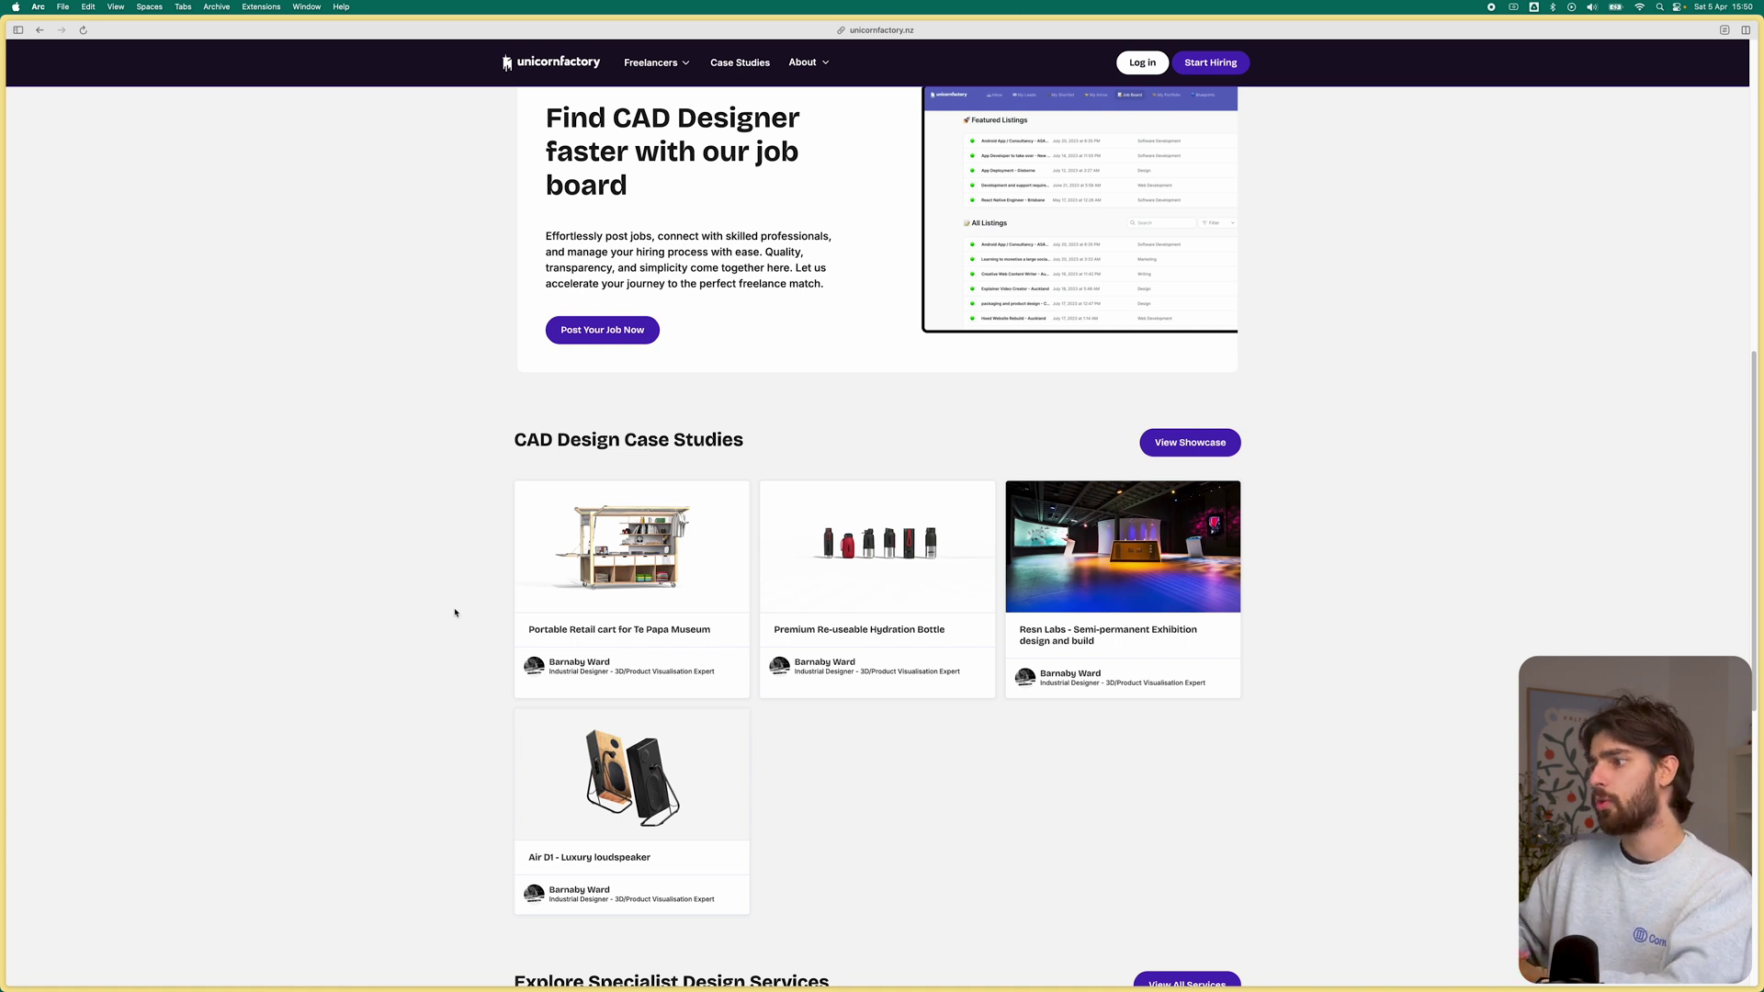
scroll(450, 643, "down", 5)
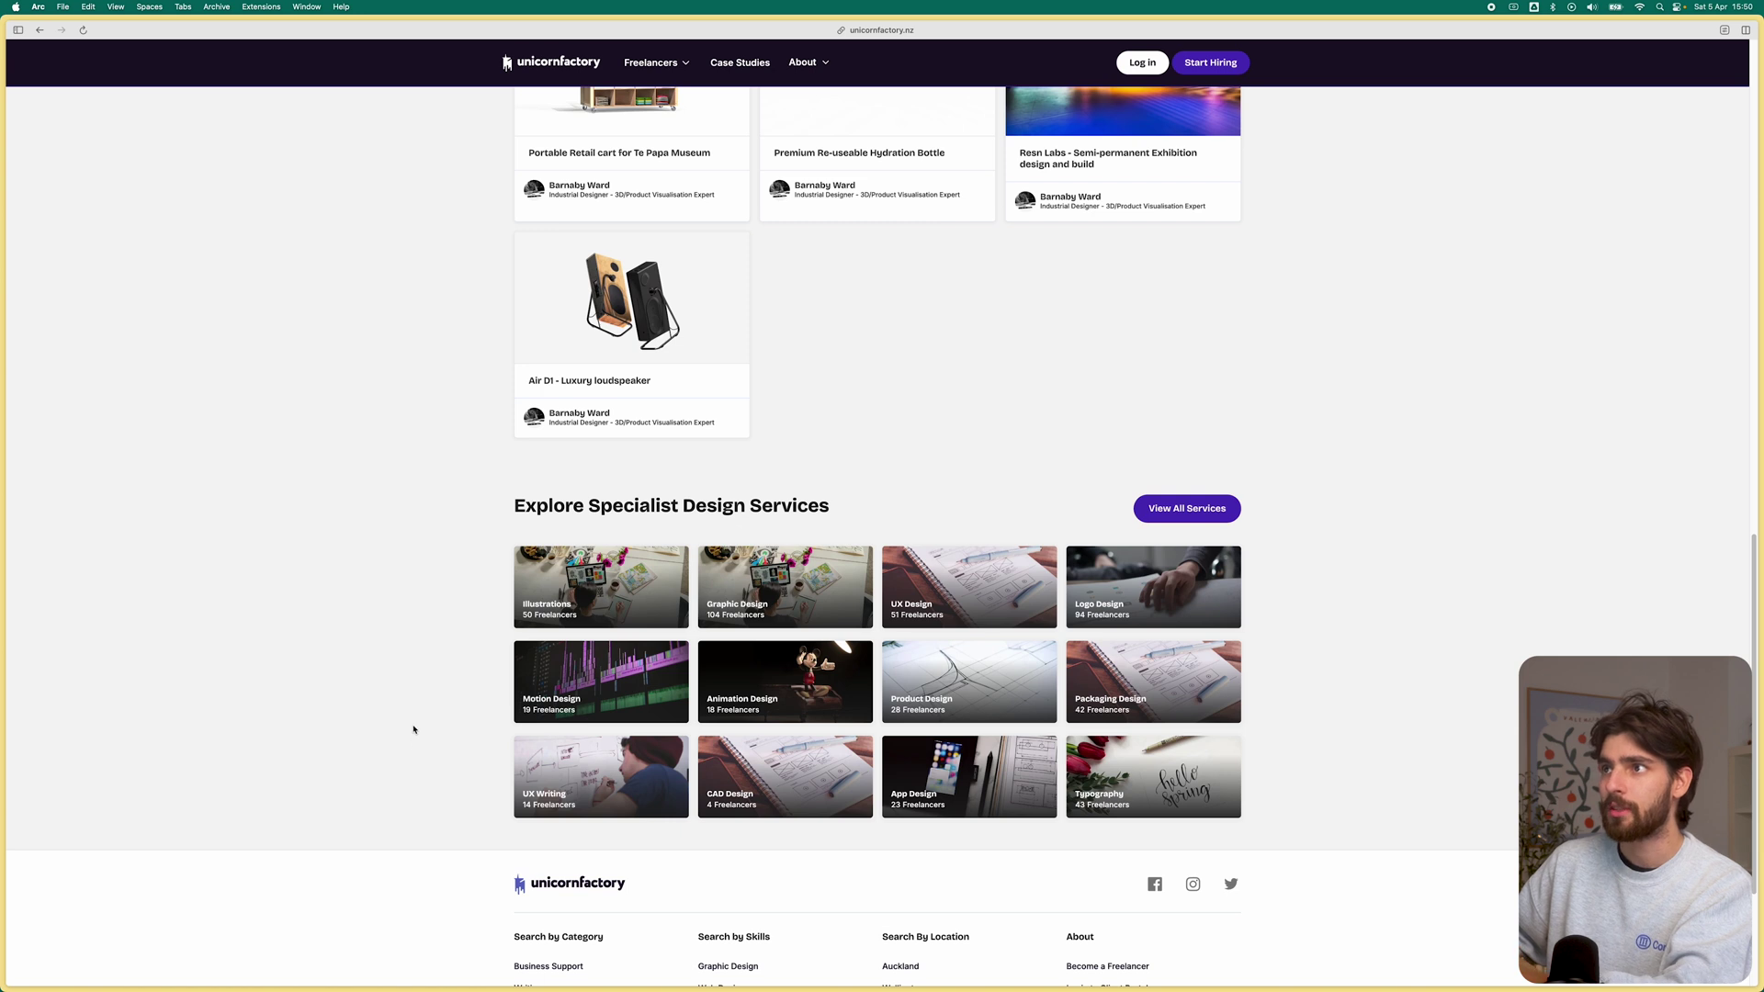
scroll(414, 729, "up", 15)
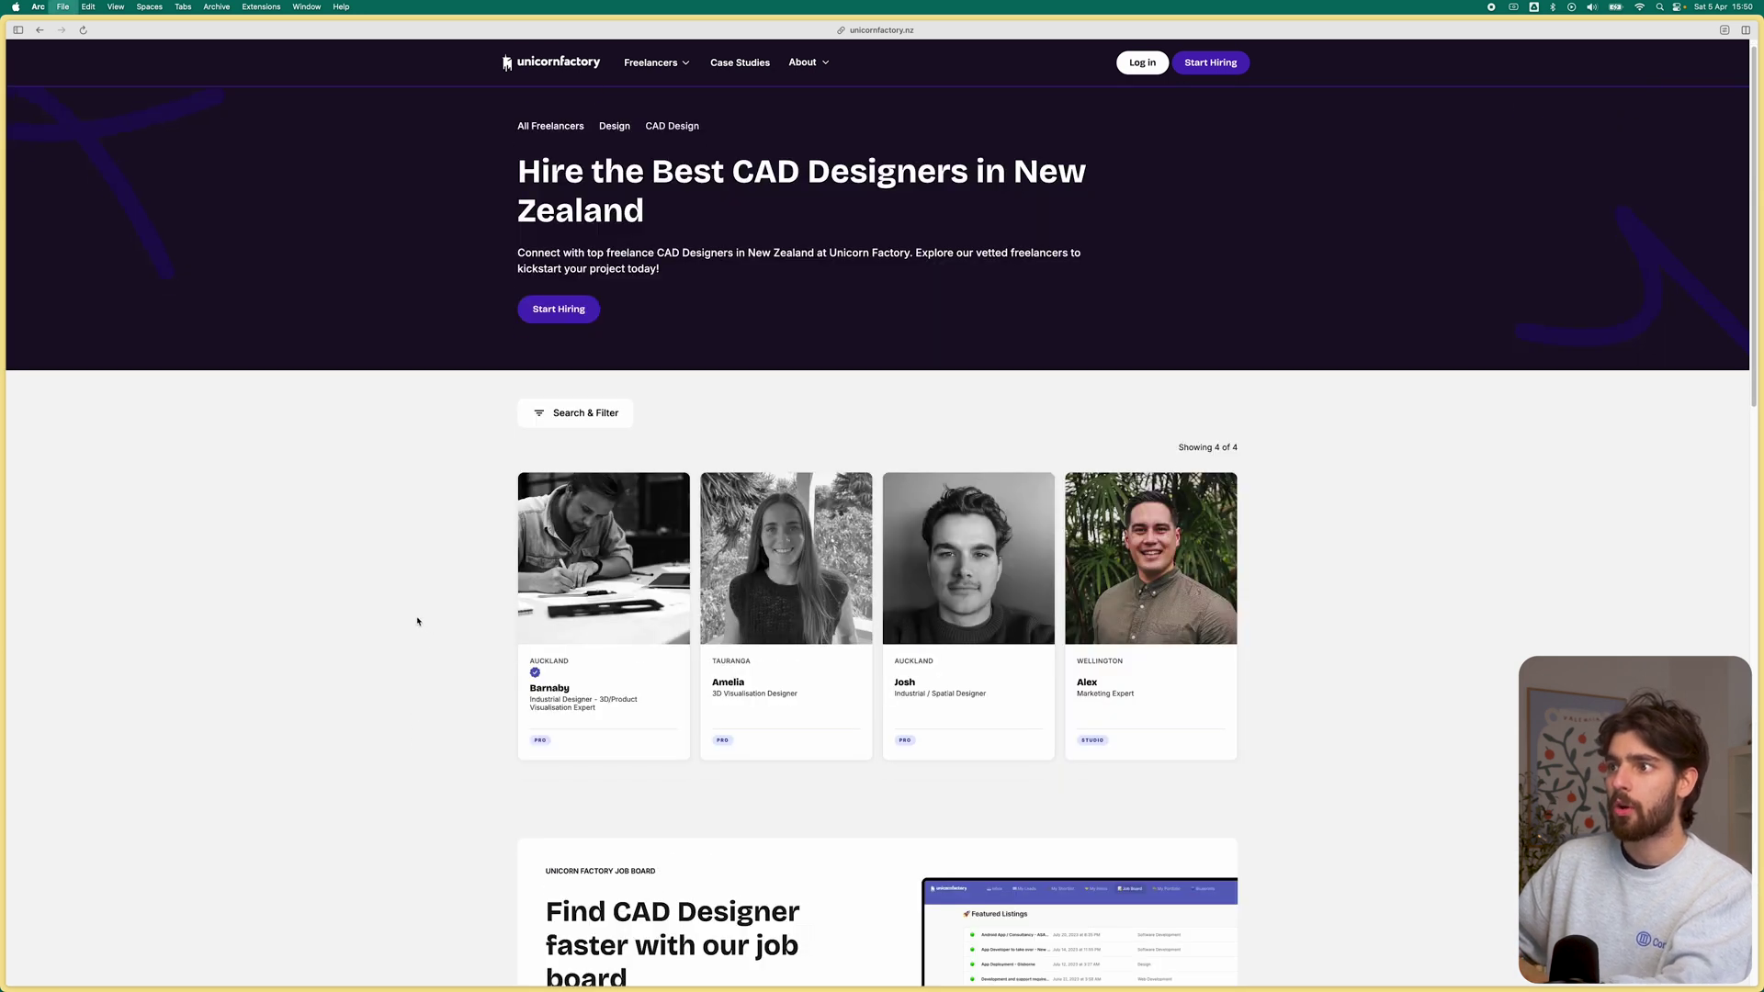
key("super+w")
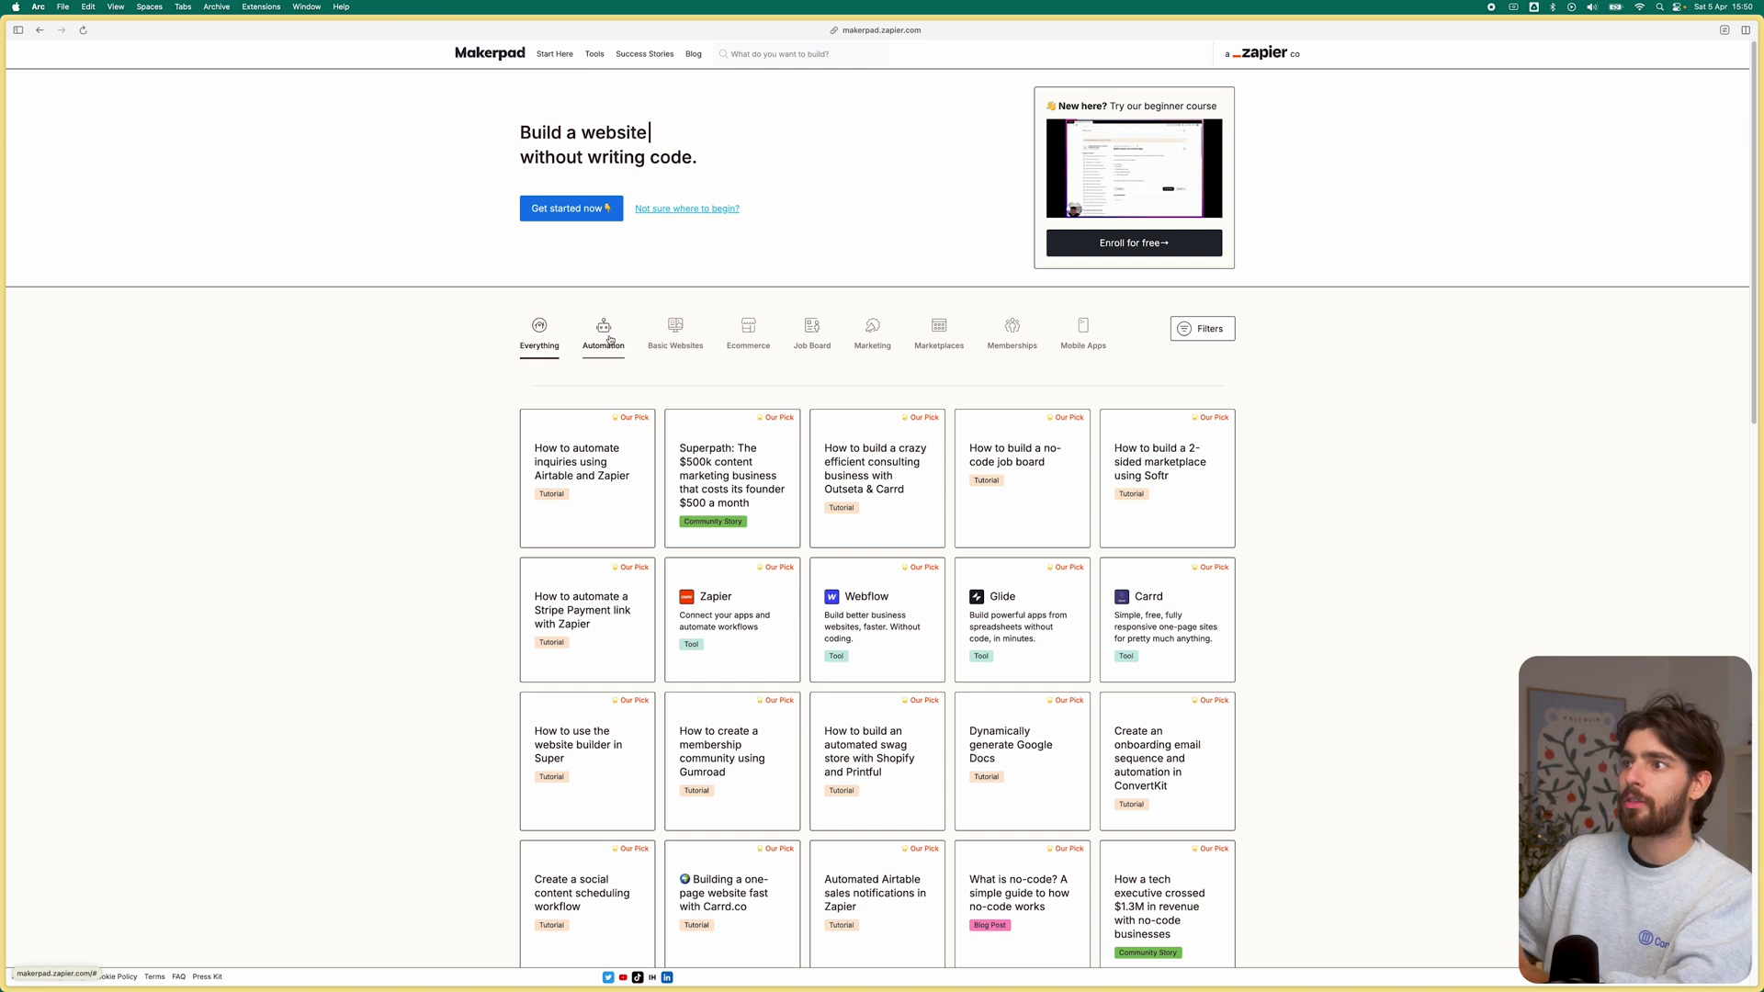
Step: Filter Makerpad to Basic Websites and the Data business type, then clear all filters
left_click(675, 335)
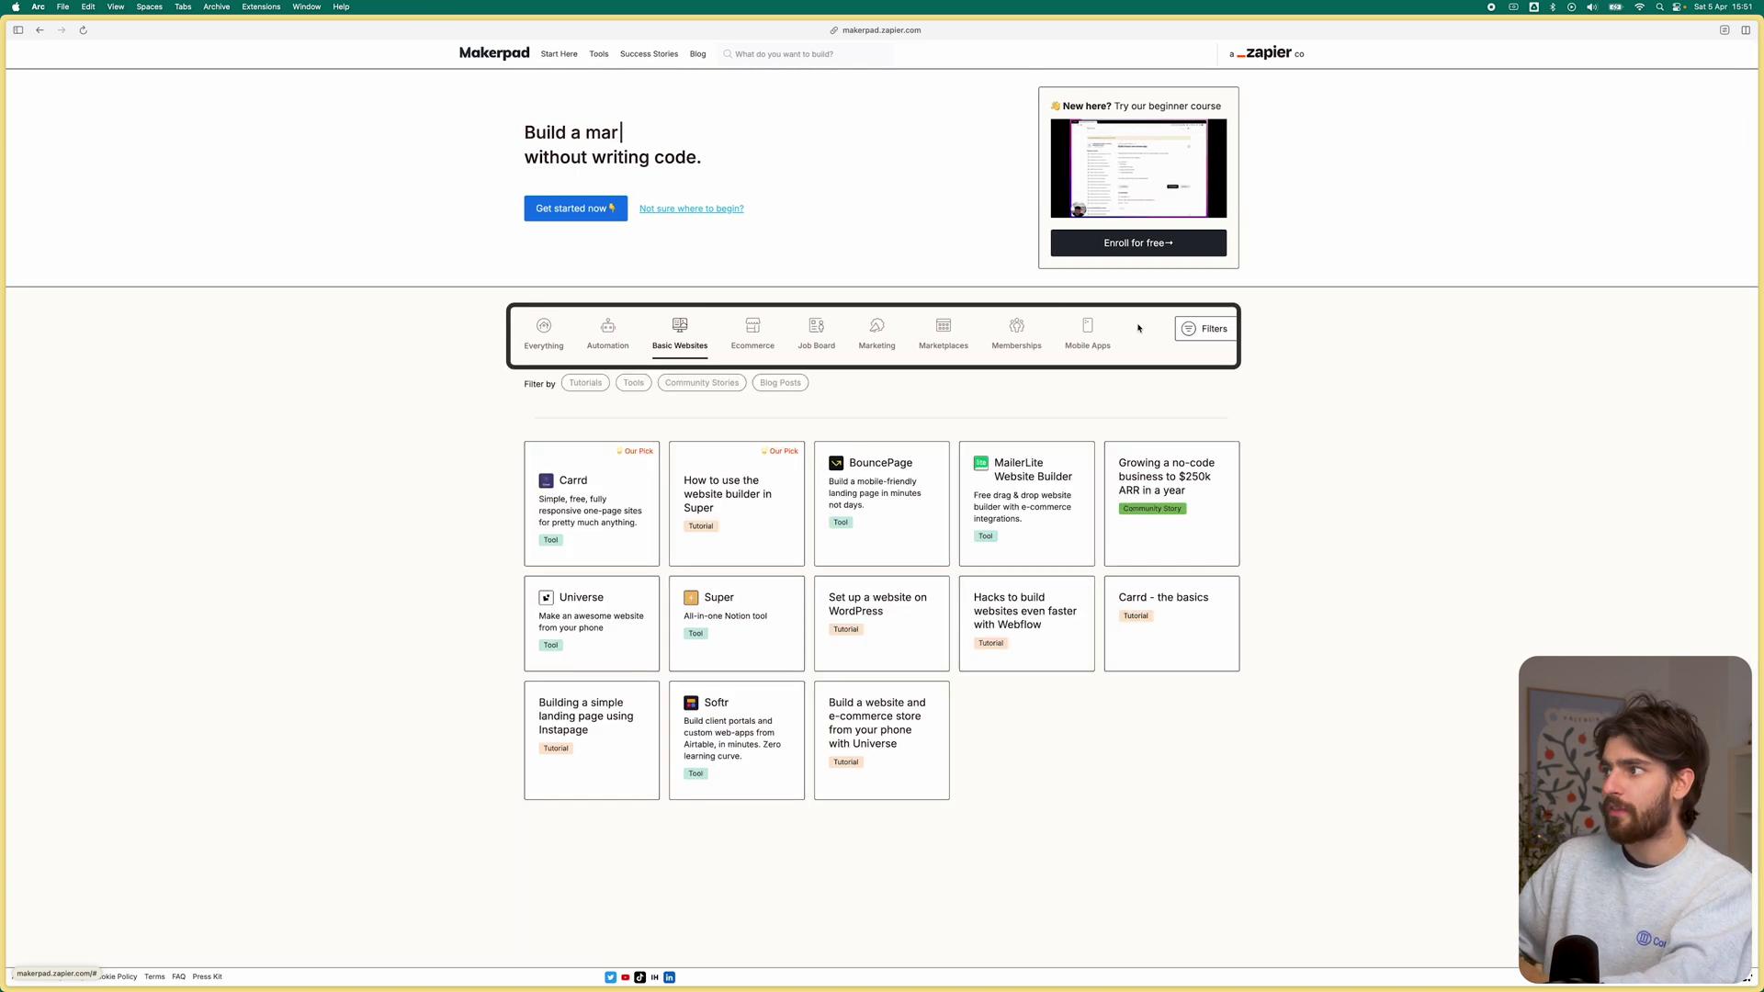
left_click(908, 418)
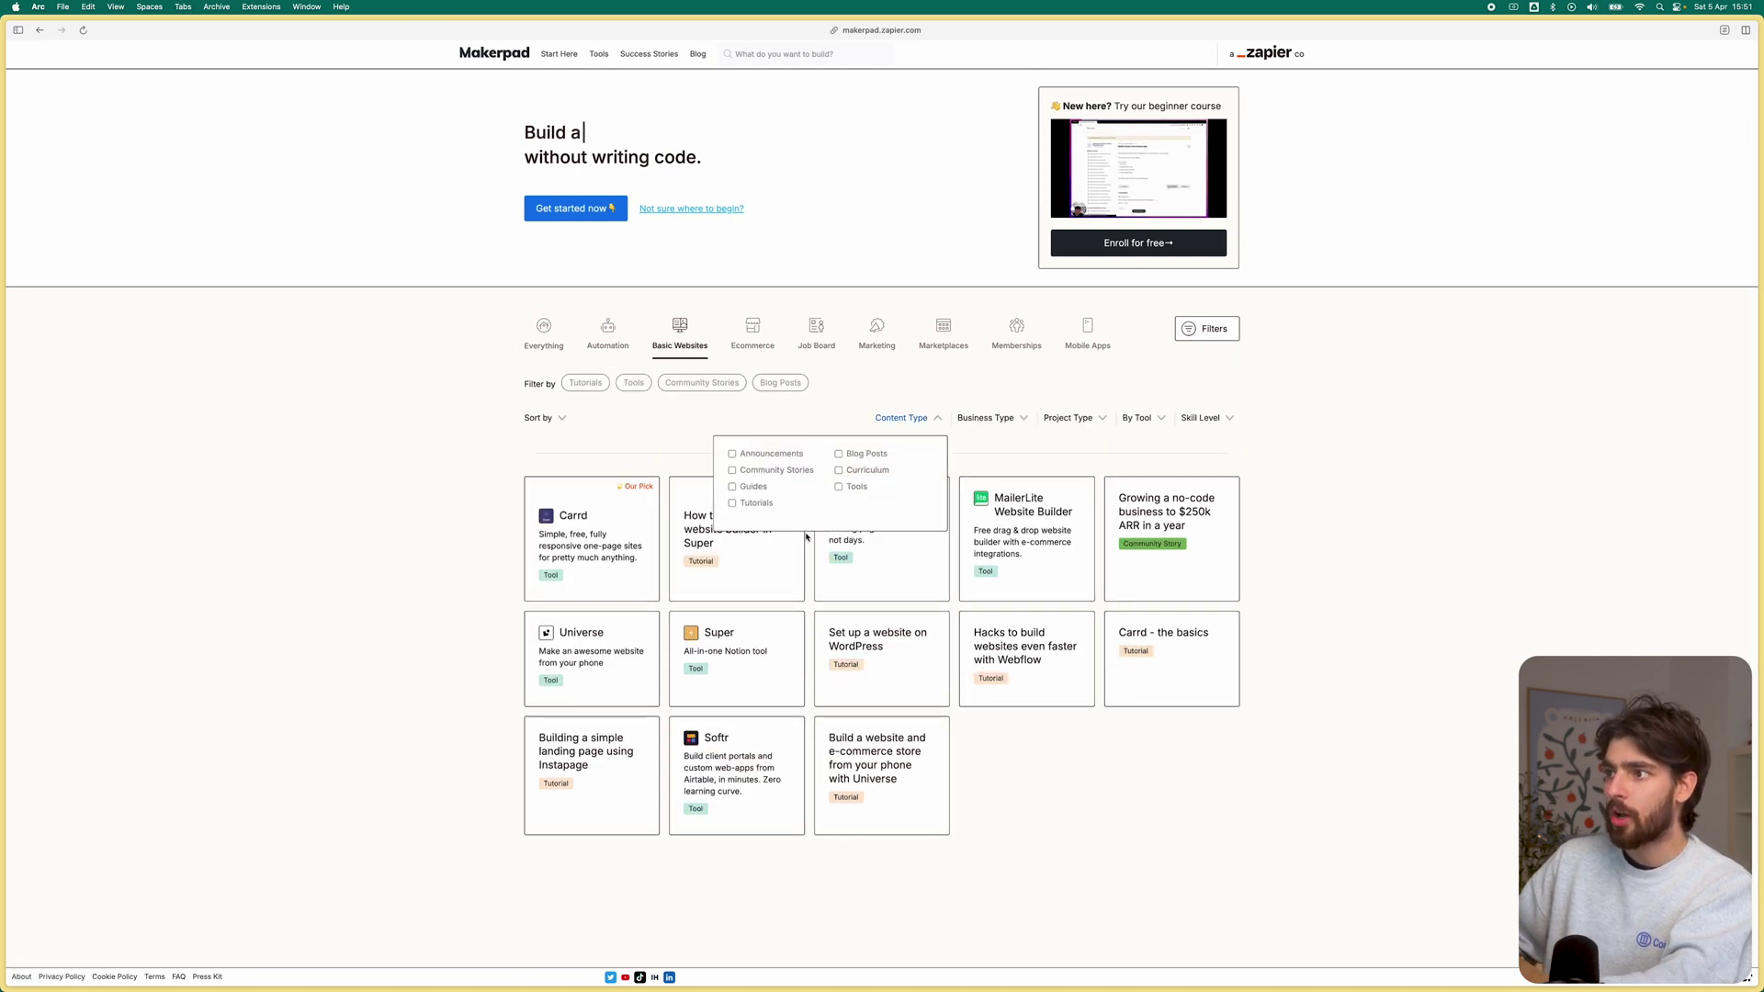
left_click(987, 418)
left_click(925, 454)
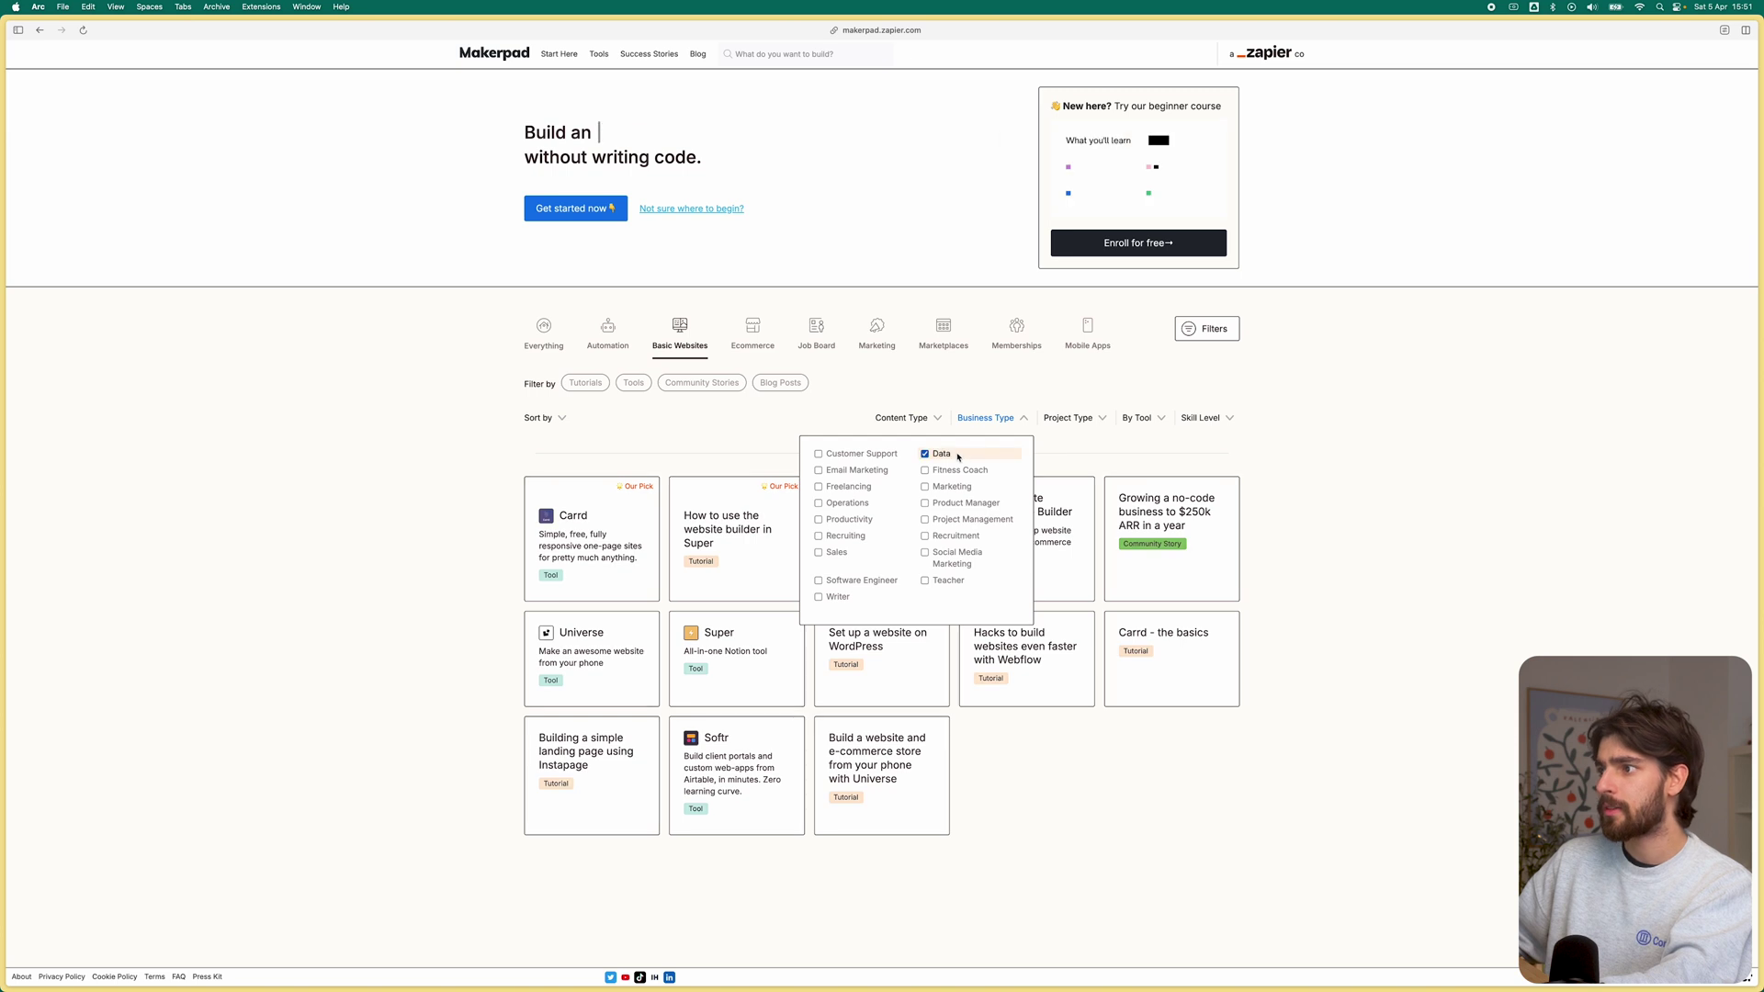
left_click(741, 462)
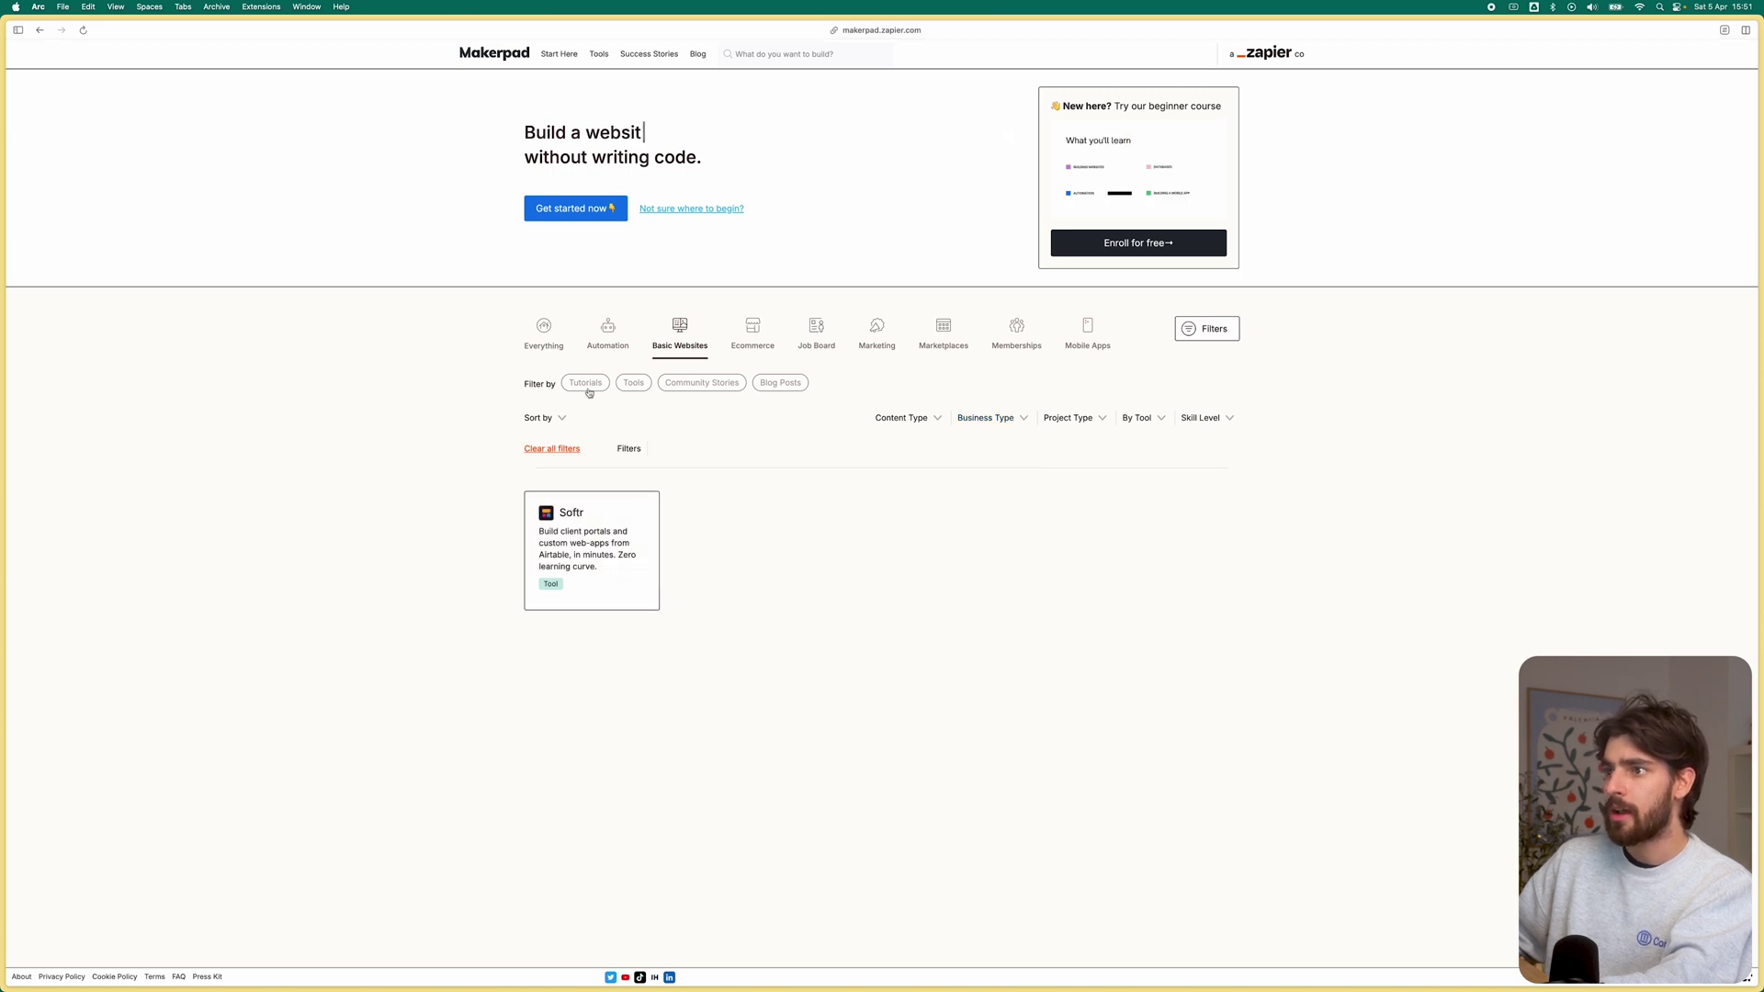
left_click(548, 450)
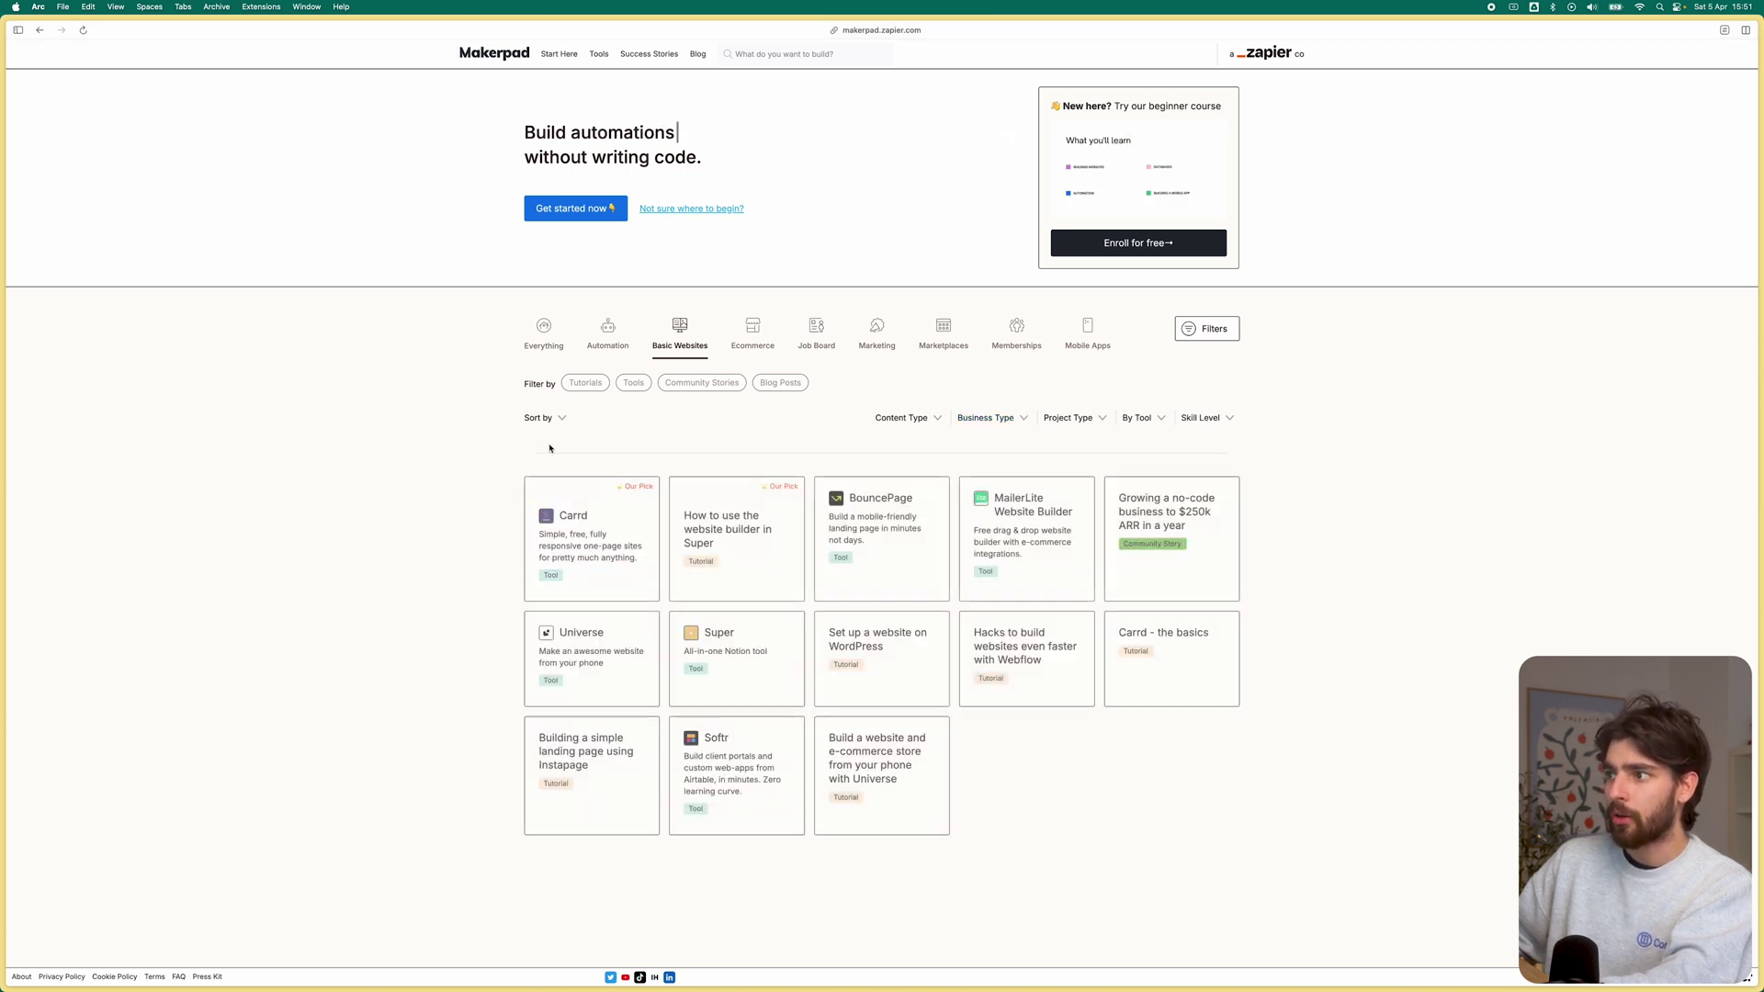
Step: Return to all categories, review the By Tool filter options, then show the Automation category
left_click(559, 345)
left_click(1133, 386)
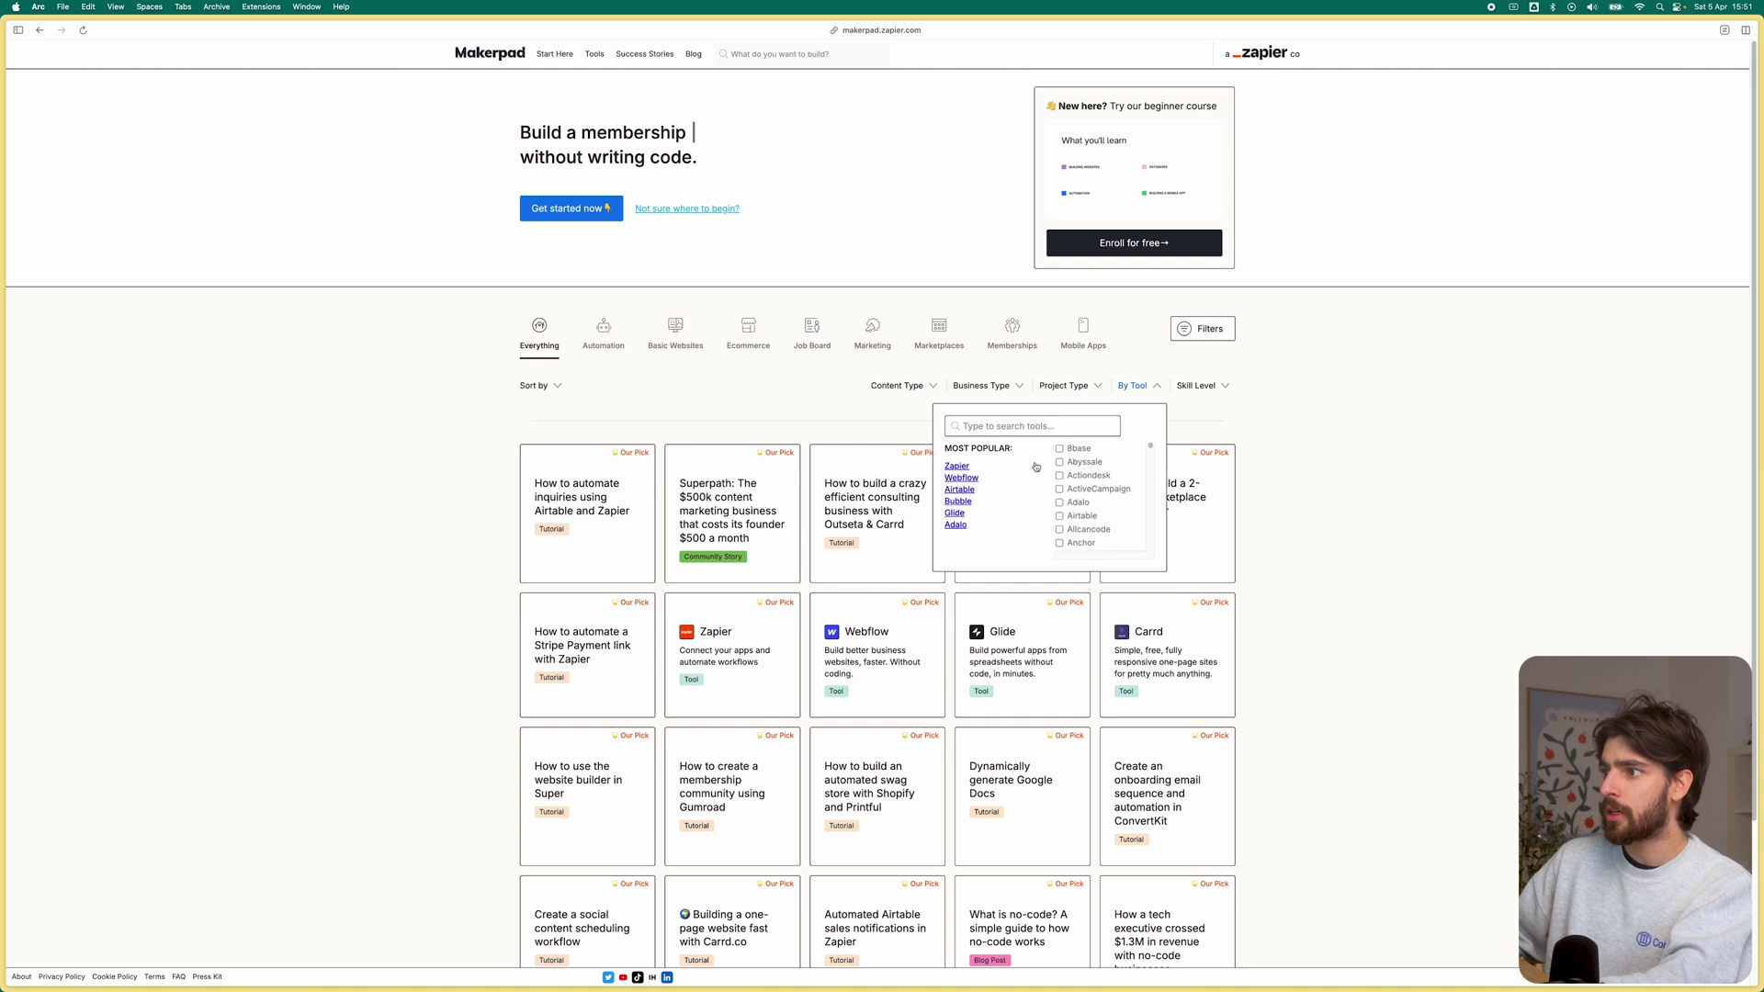
left_click(353, 462)
scroll(488, 543, "down", 3)
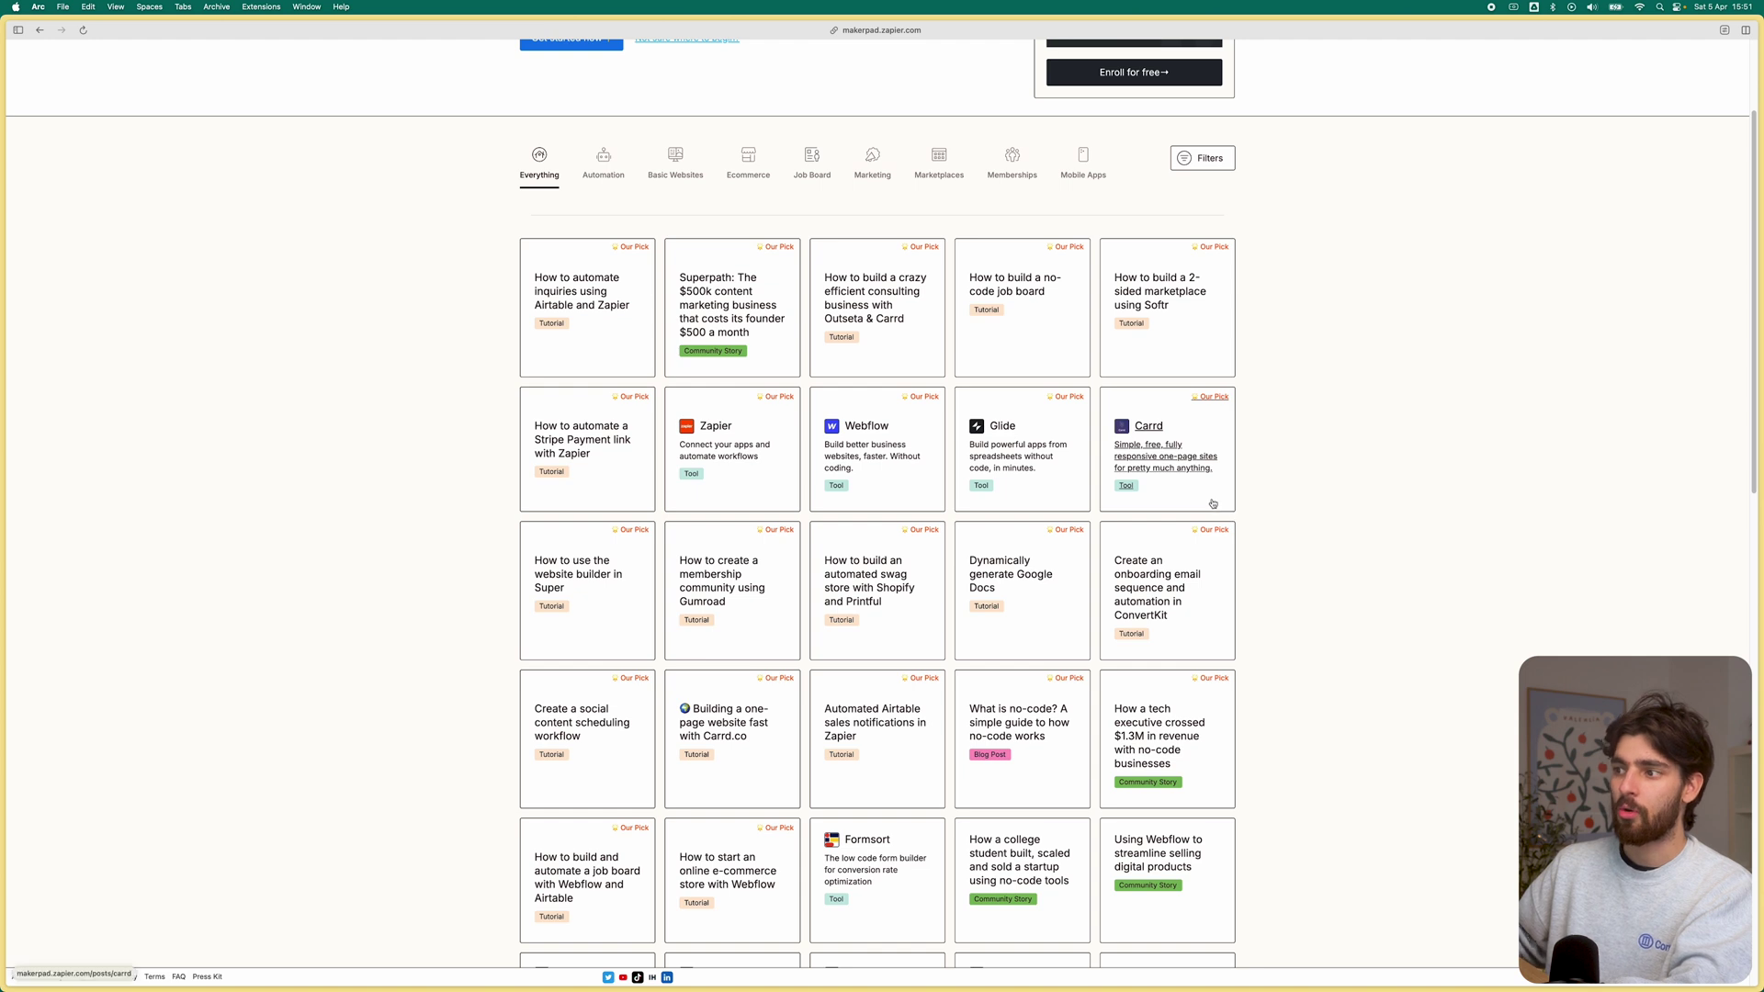
scroll(827, 413, "up", 3)
left_click(603, 335)
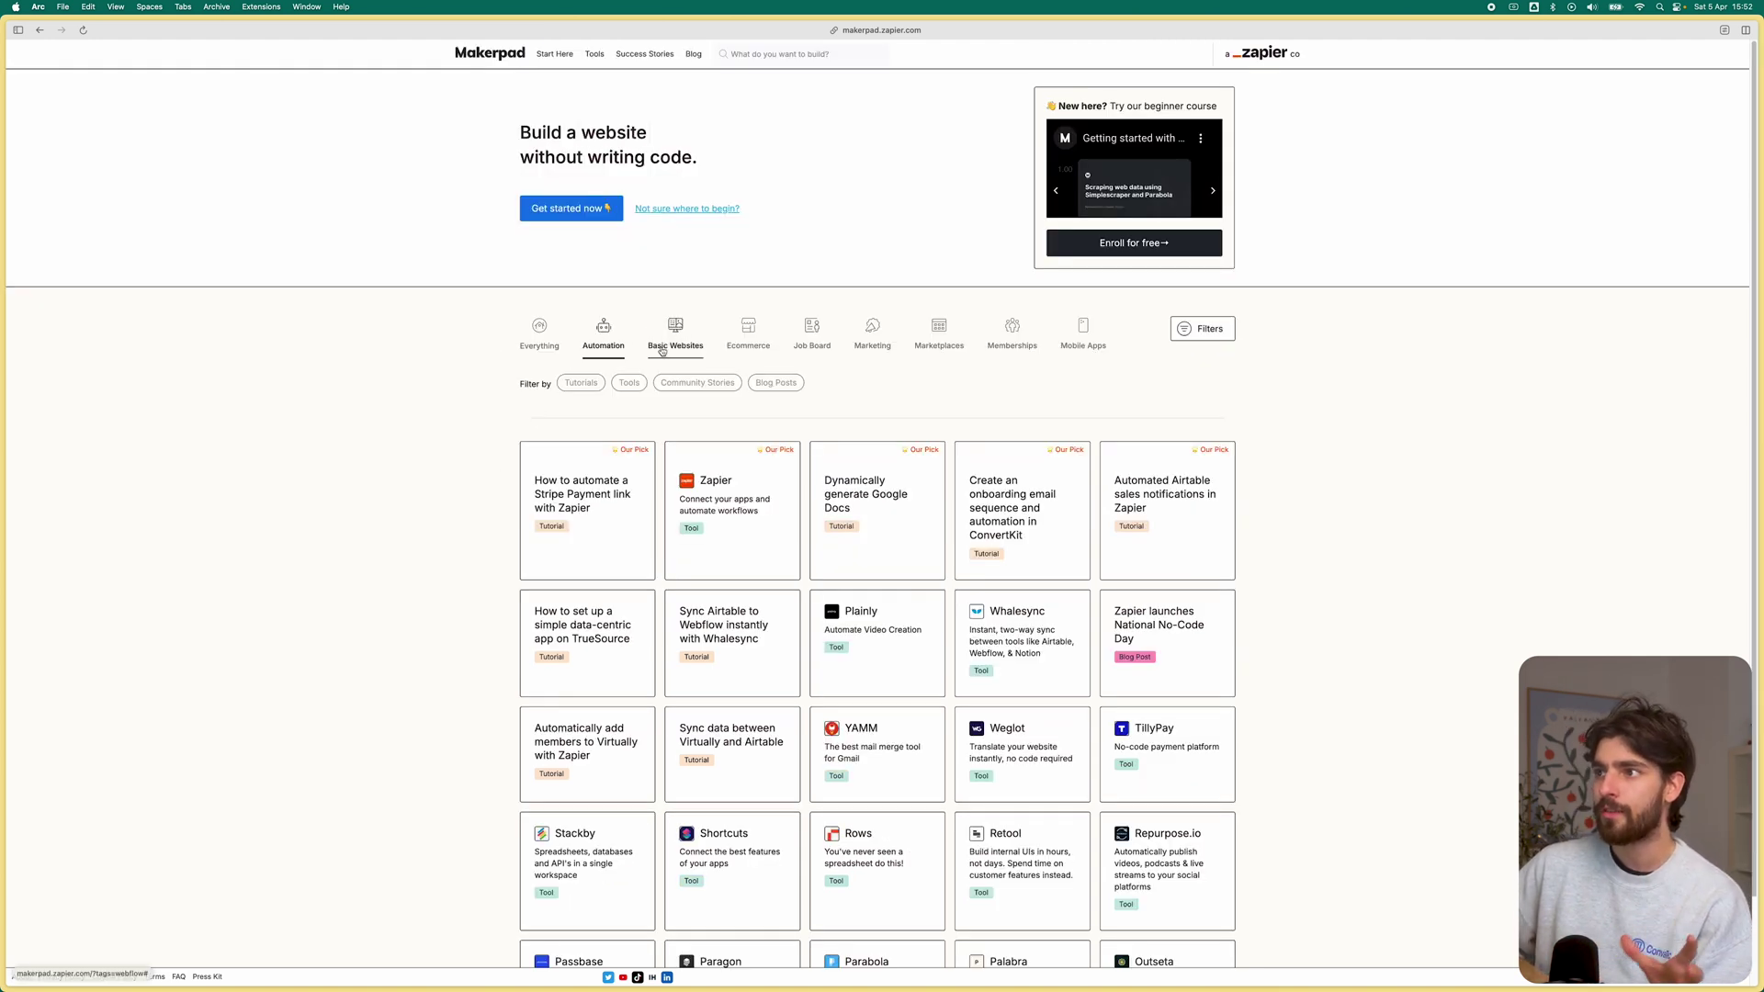
Step: Open the Whalesync tool page about two-way sync between Airtable, Webflow and Notion
scroll(879, 389, "down", 5)
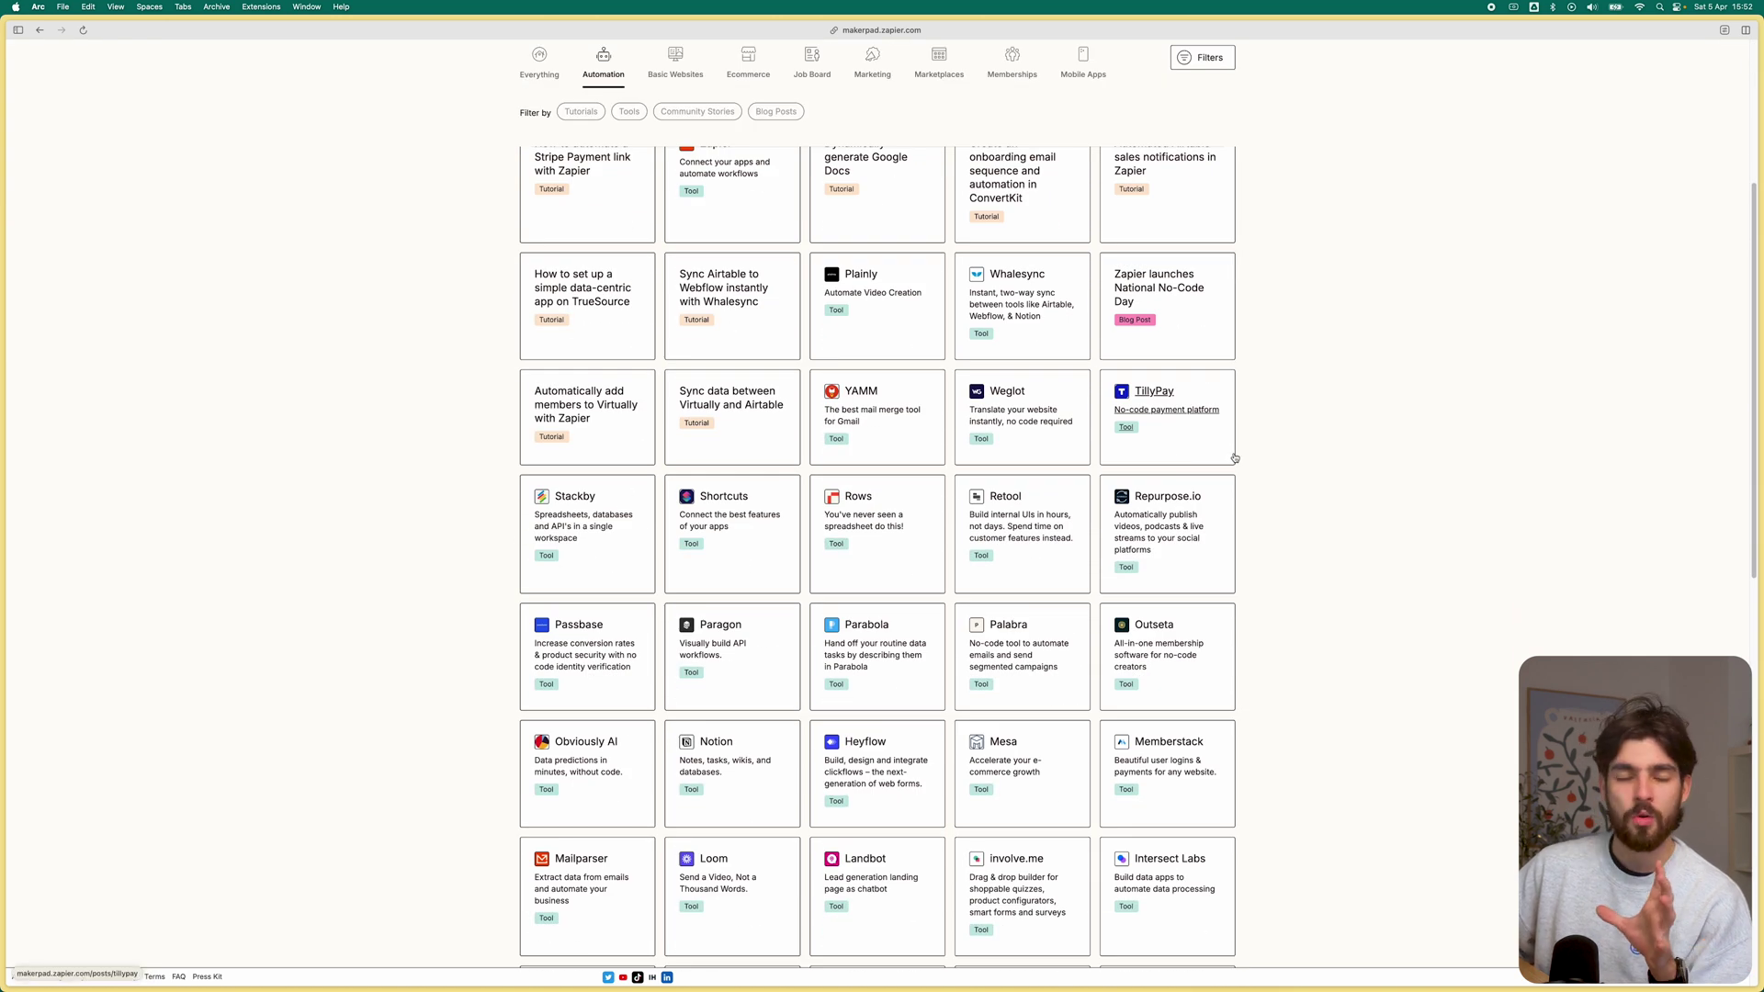
left_click(1025, 301)
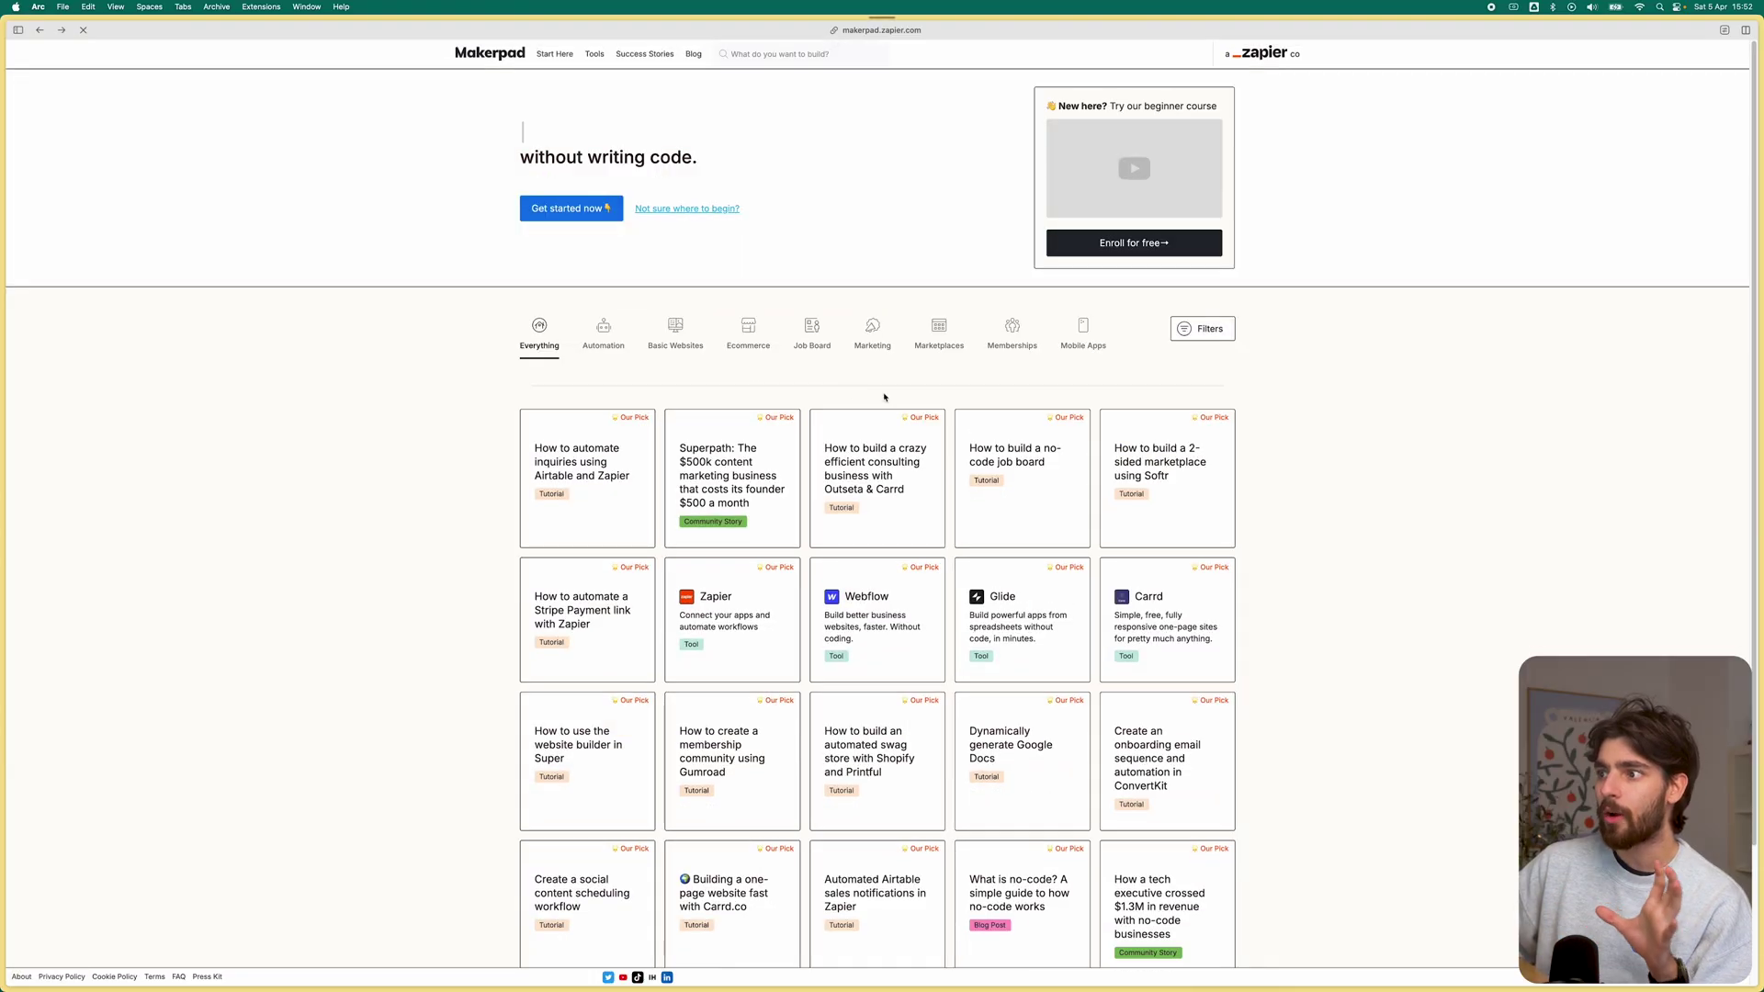
scroll(812, 172, "down", 3)
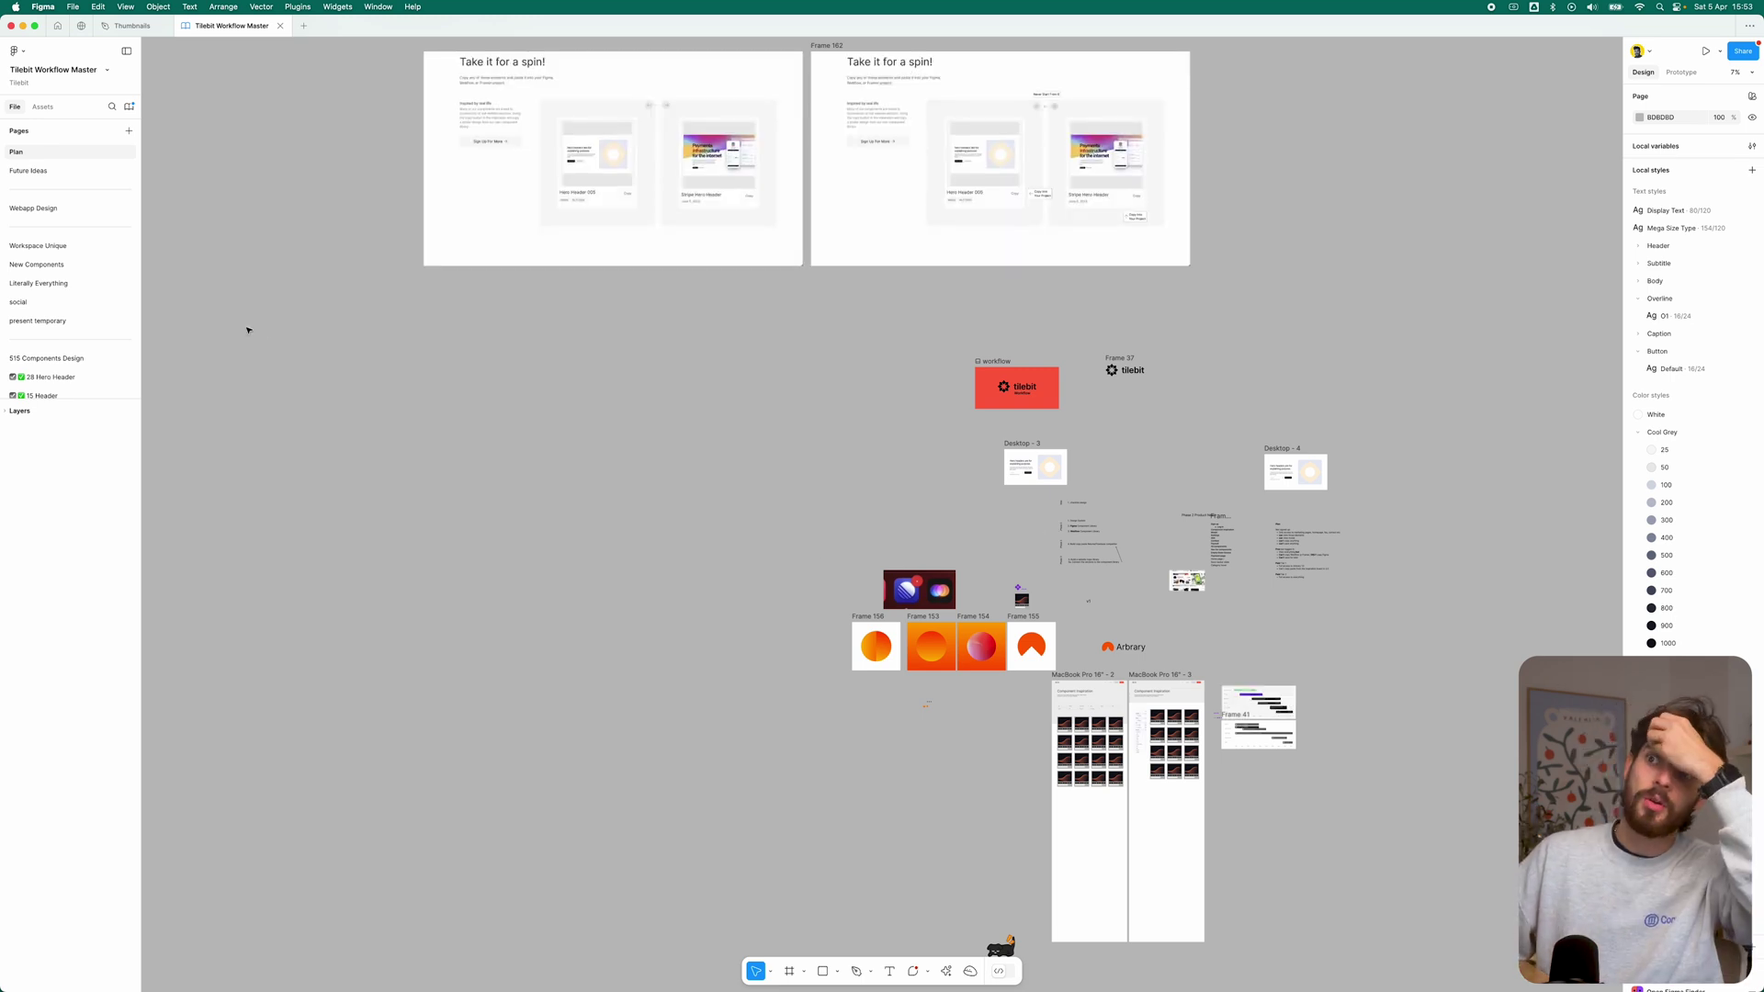
Step: Switch to the Webapp Design page and view the Hero Header 001 Page Component frames
left_click(27, 211)
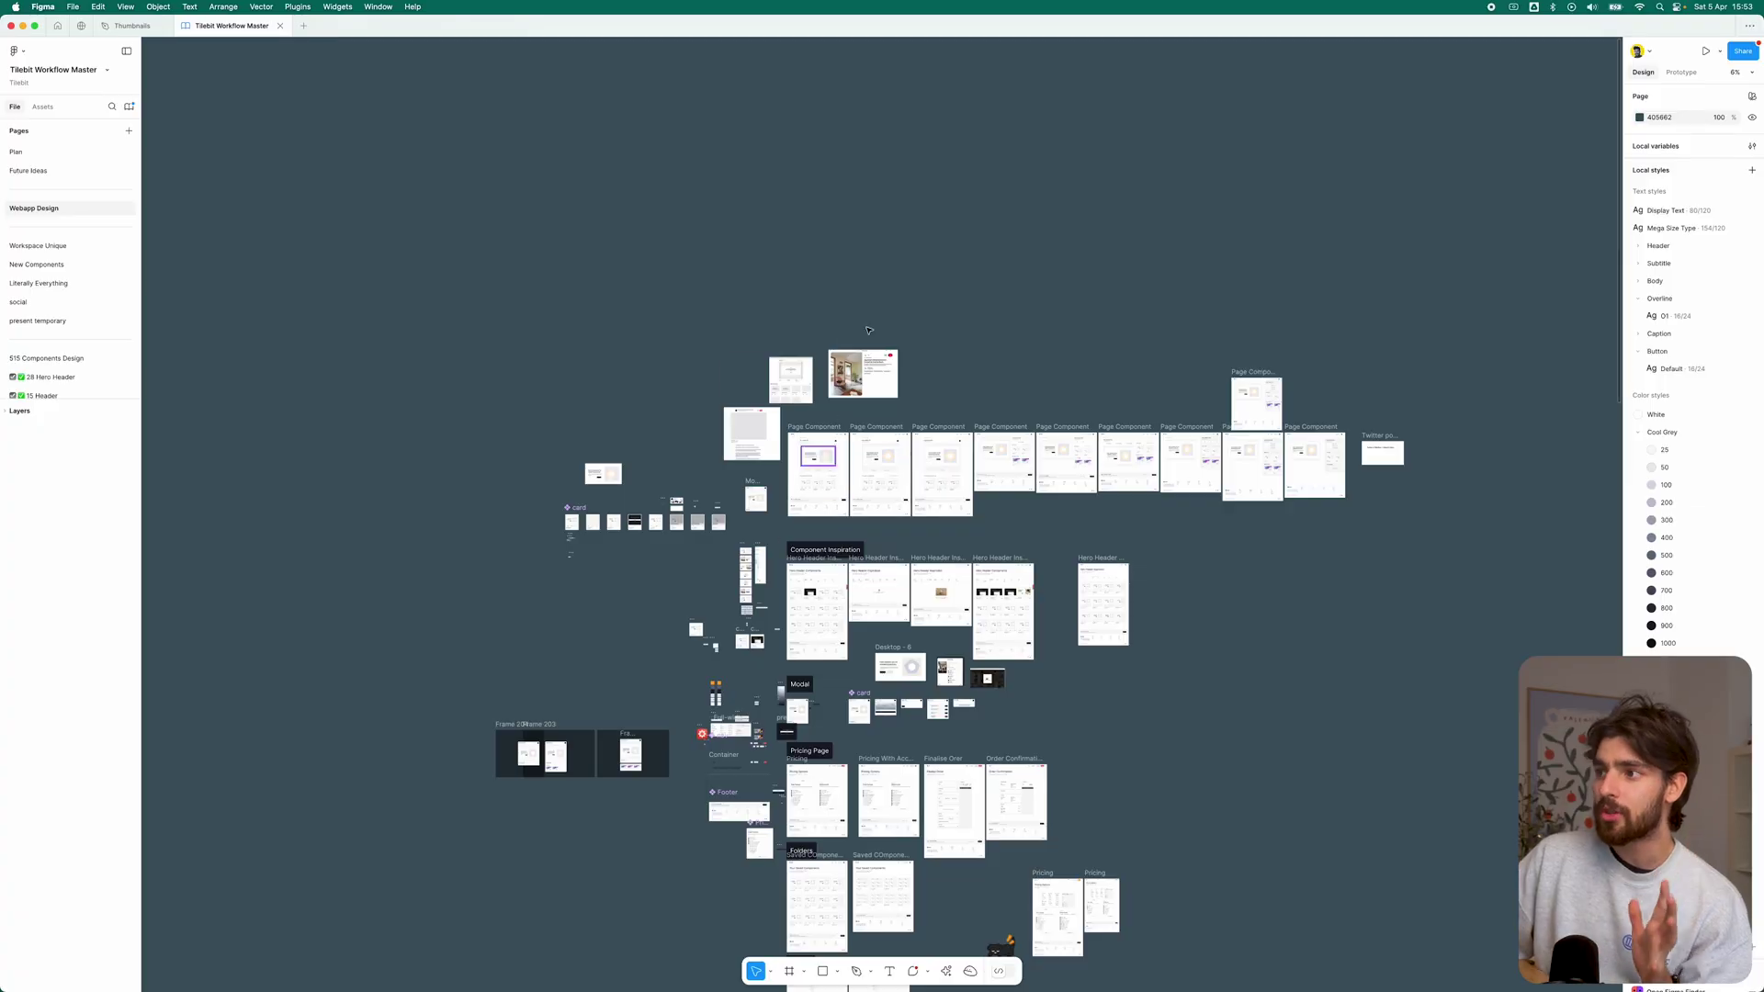
scroll(868, 329, "up", 5)
scroll(793, 631, "down", 5)
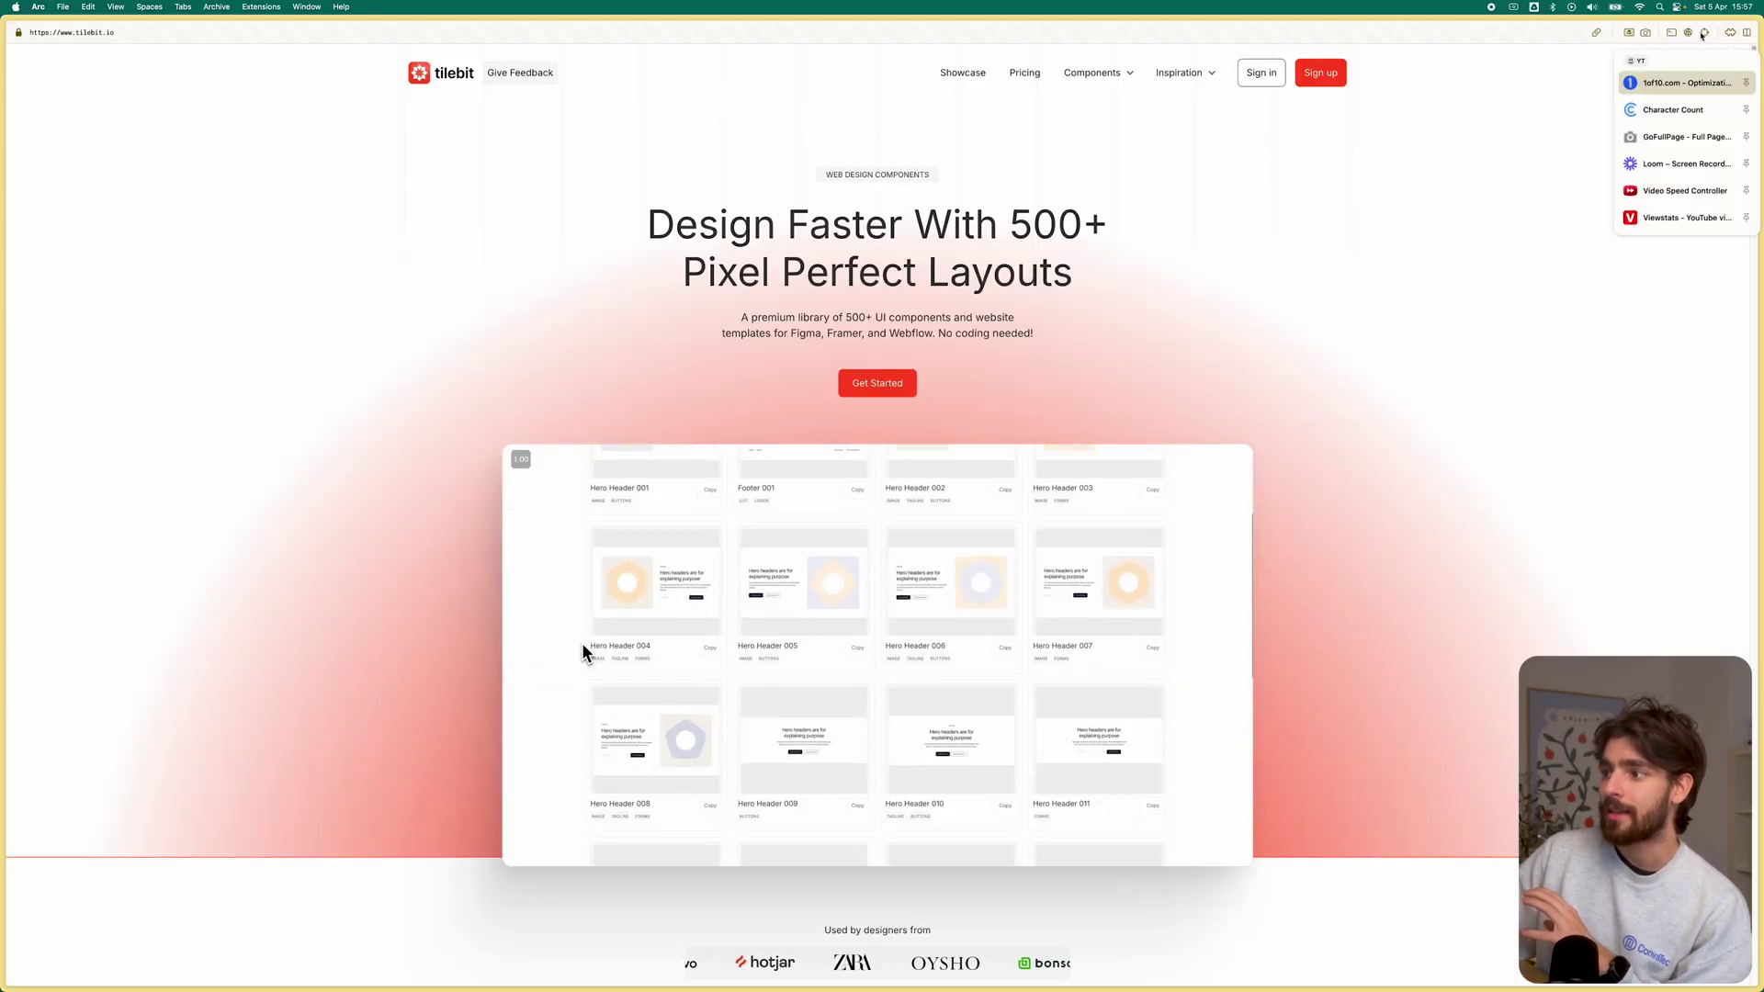
scroll(1679, 165, "down", 3)
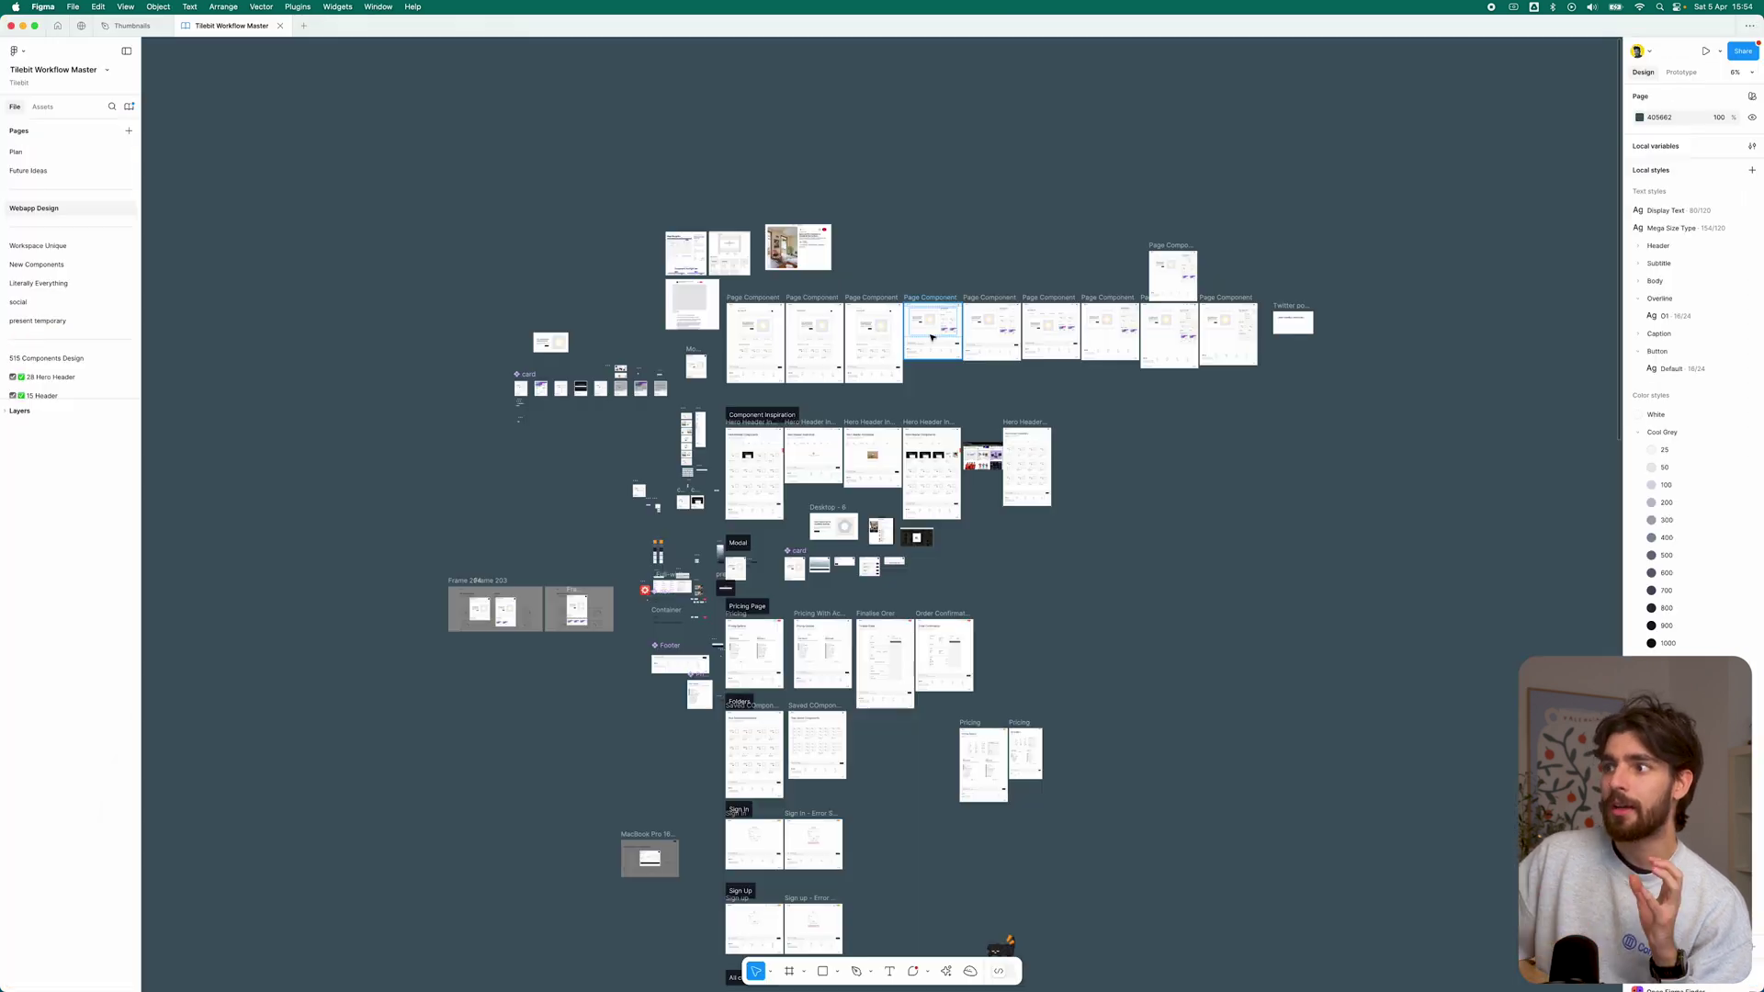
scroll(926, 373, "right", 3)
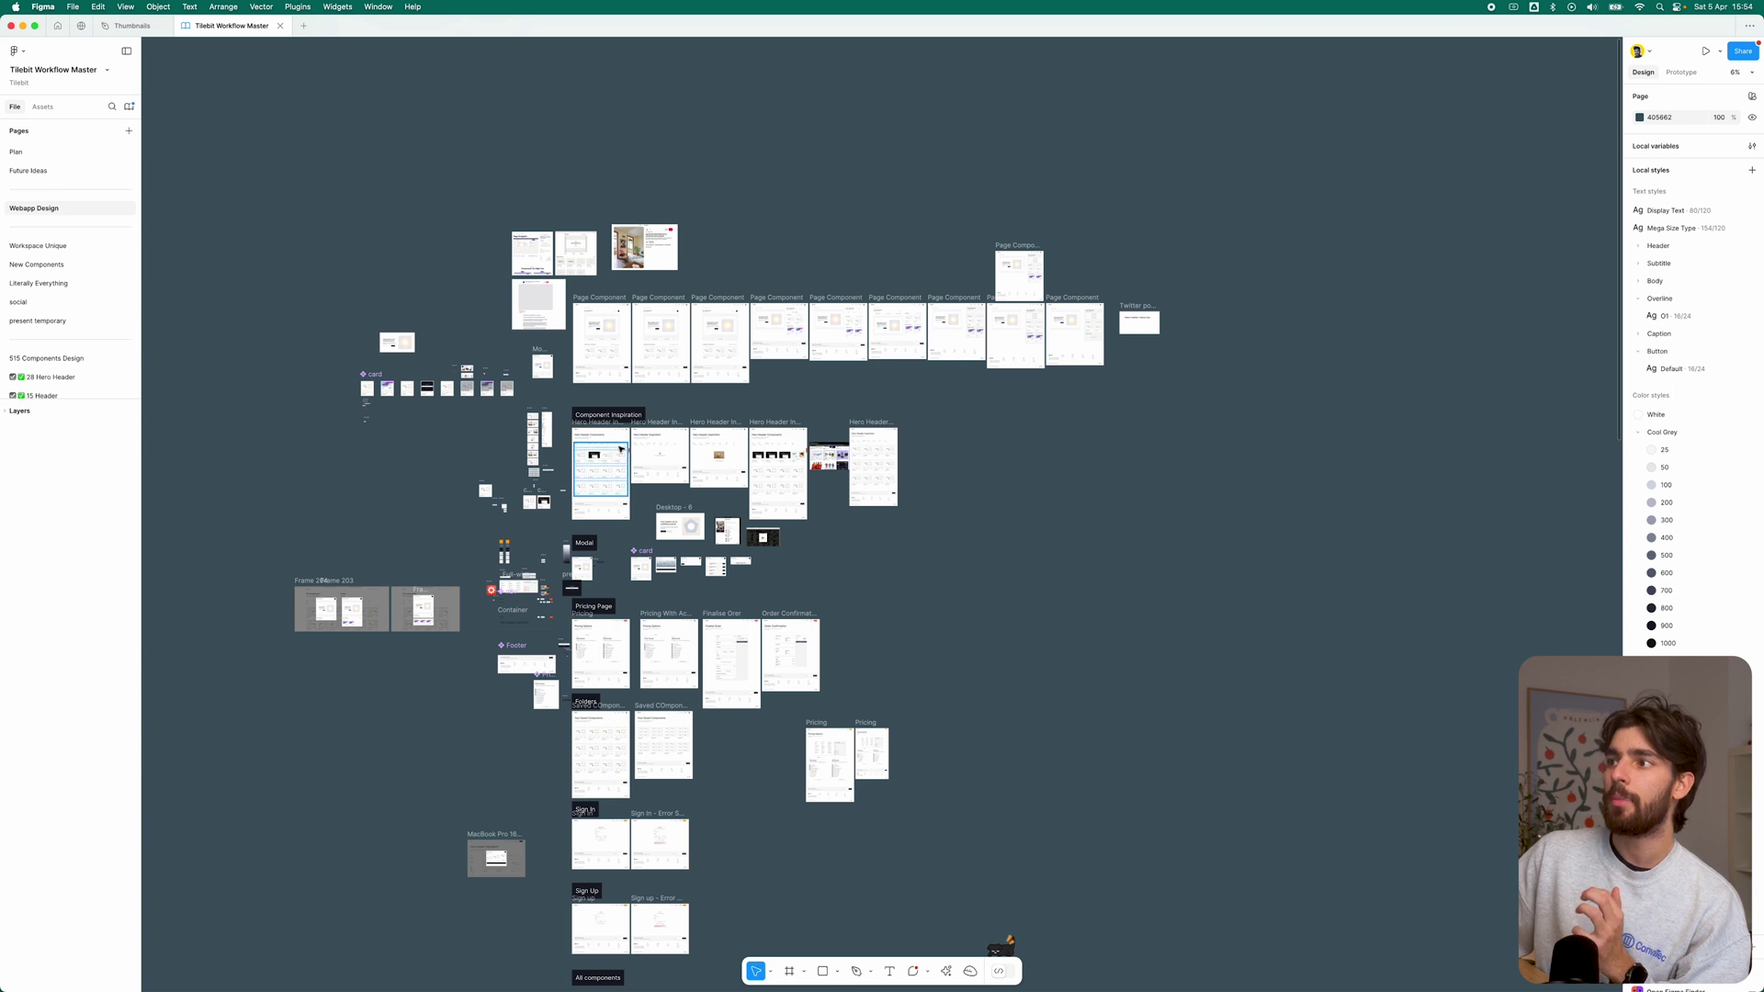
Step: Pan across the canvas to the Component Inspiration, Modal and Pricing Page sections
scroll(589, 322, "down", 2)
scroll(589, 322, "up", 8)
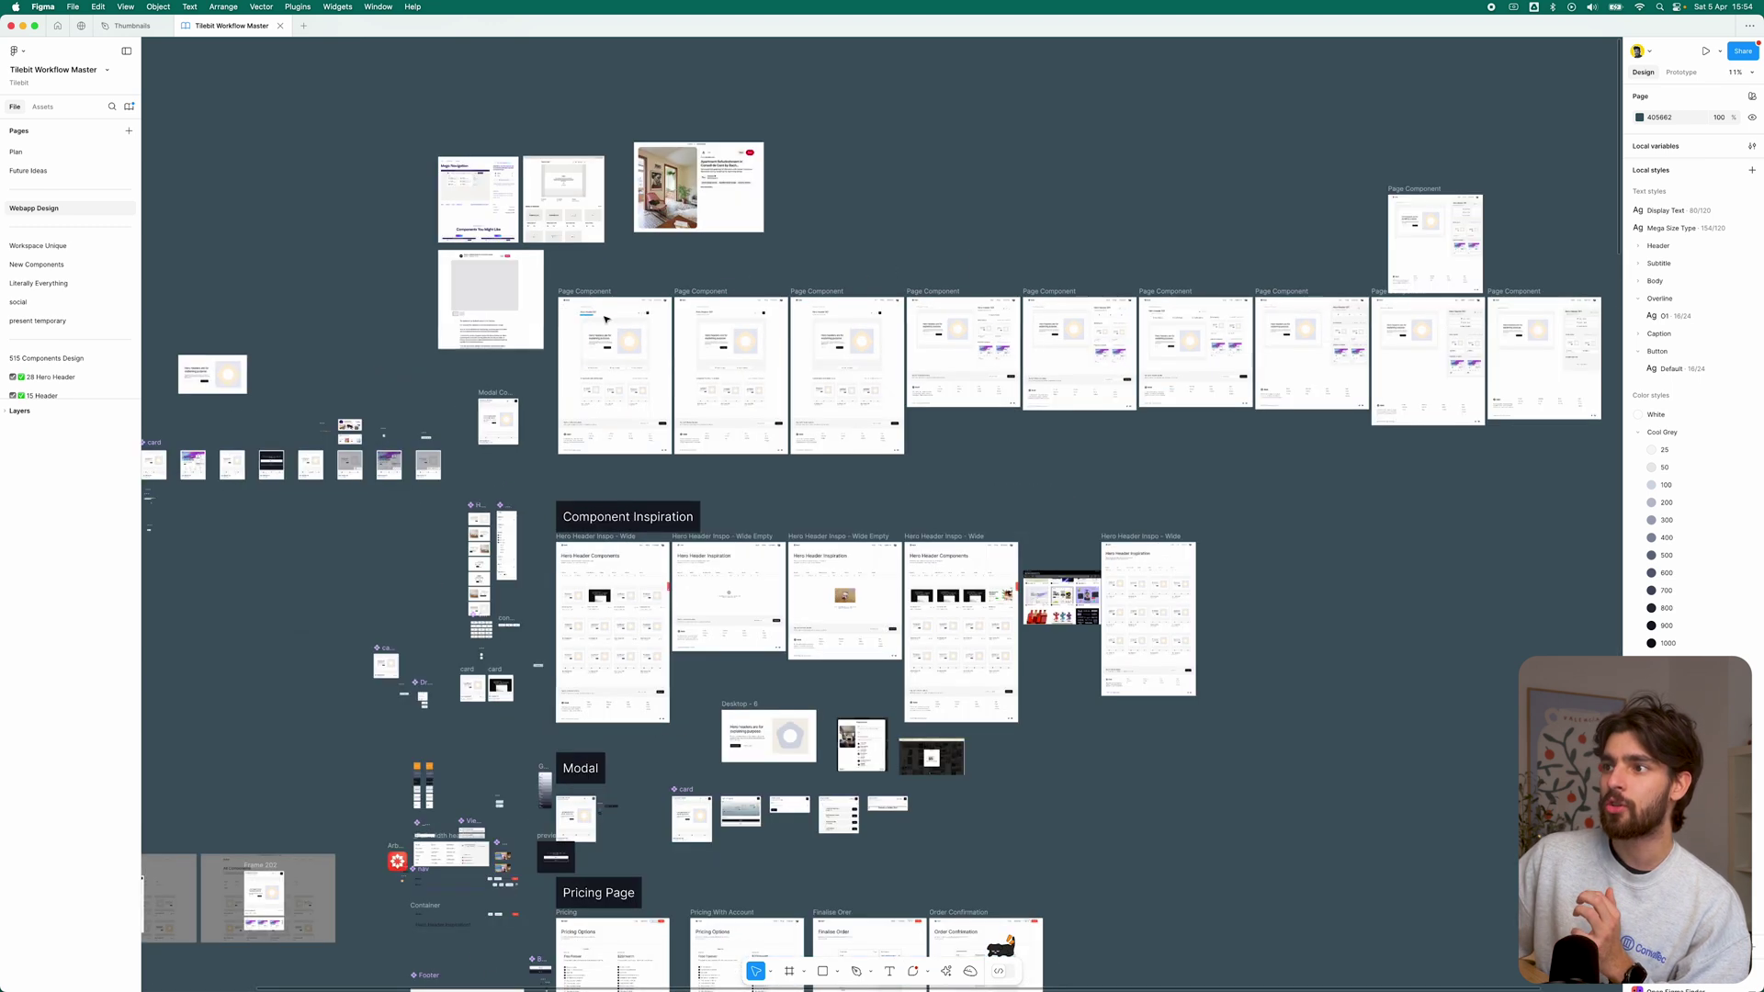
scroll(640, 317, "right", 5)
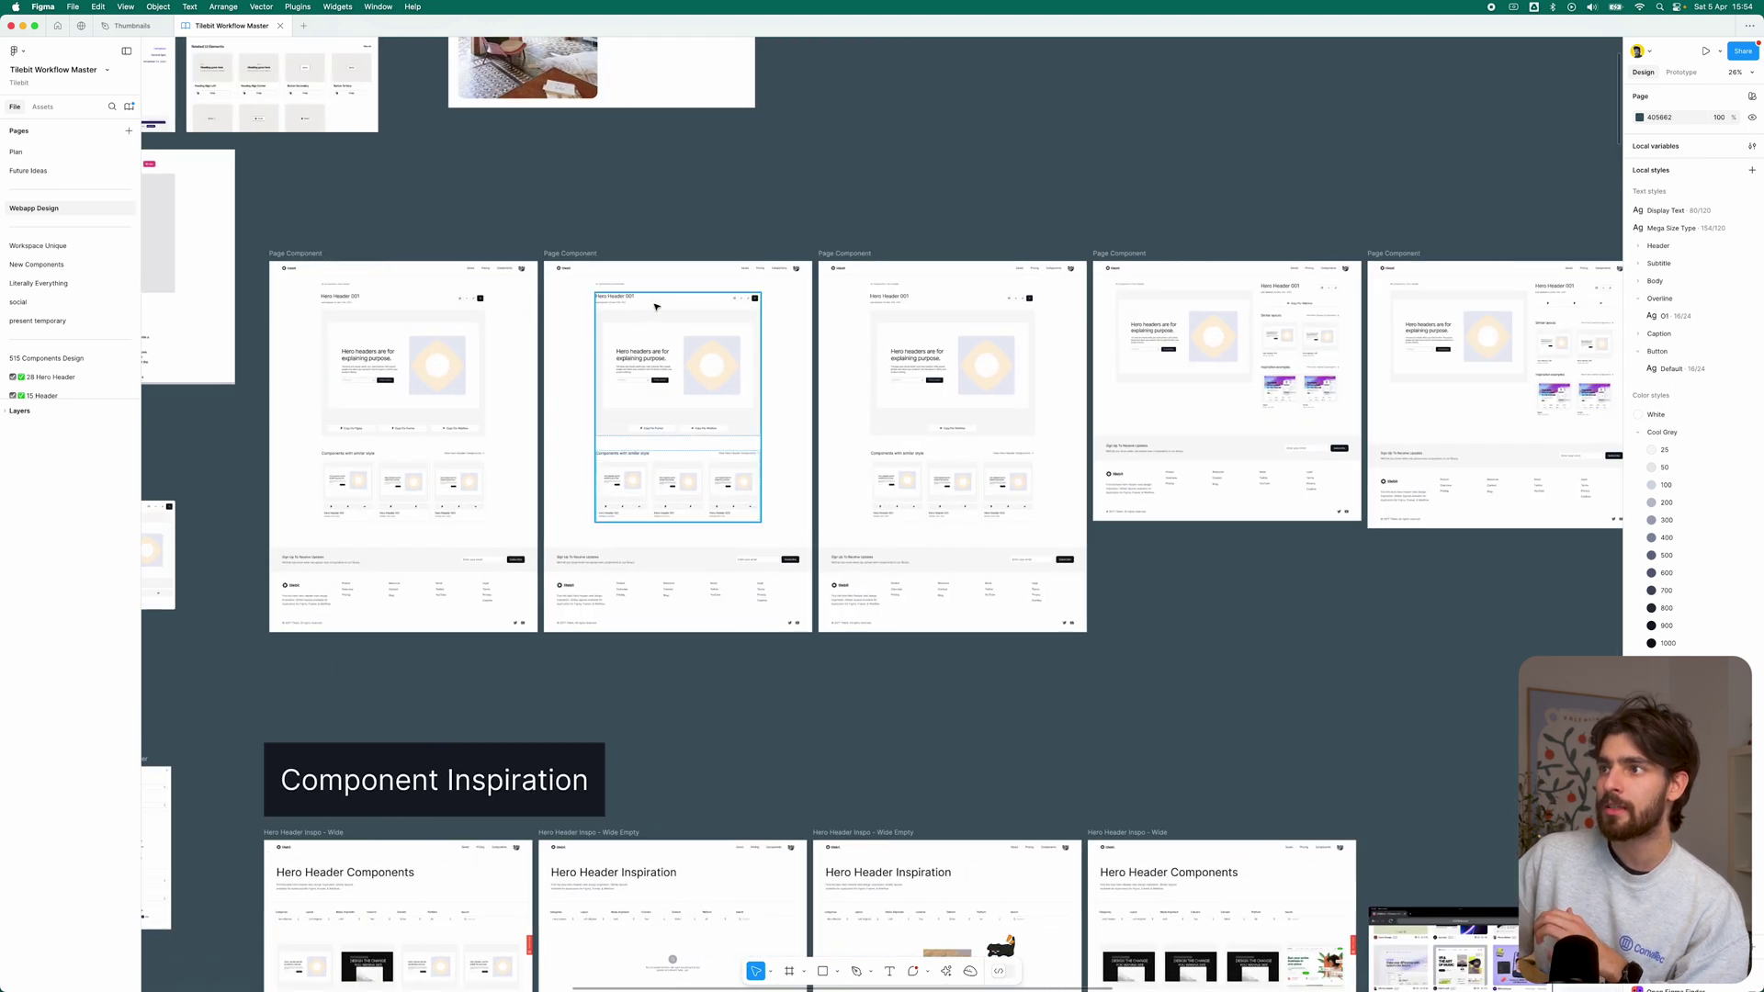
scroll(662, 306, "up", 5)
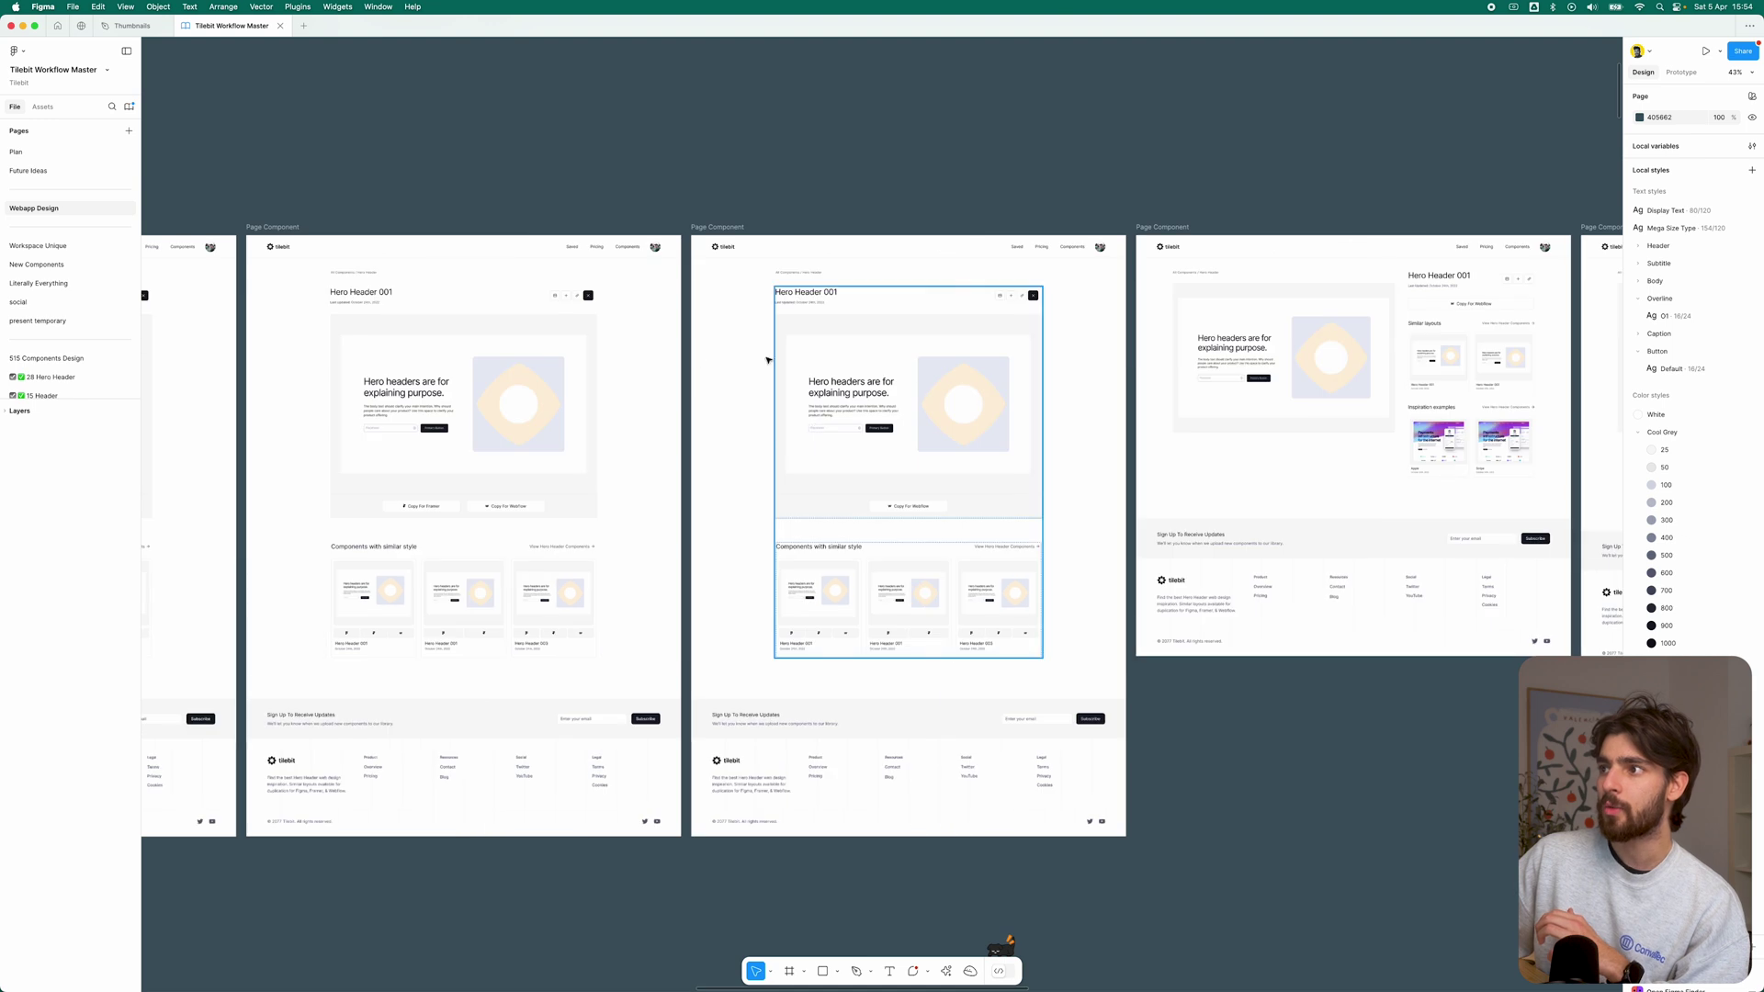
scroll(1059, 404, "right", 15)
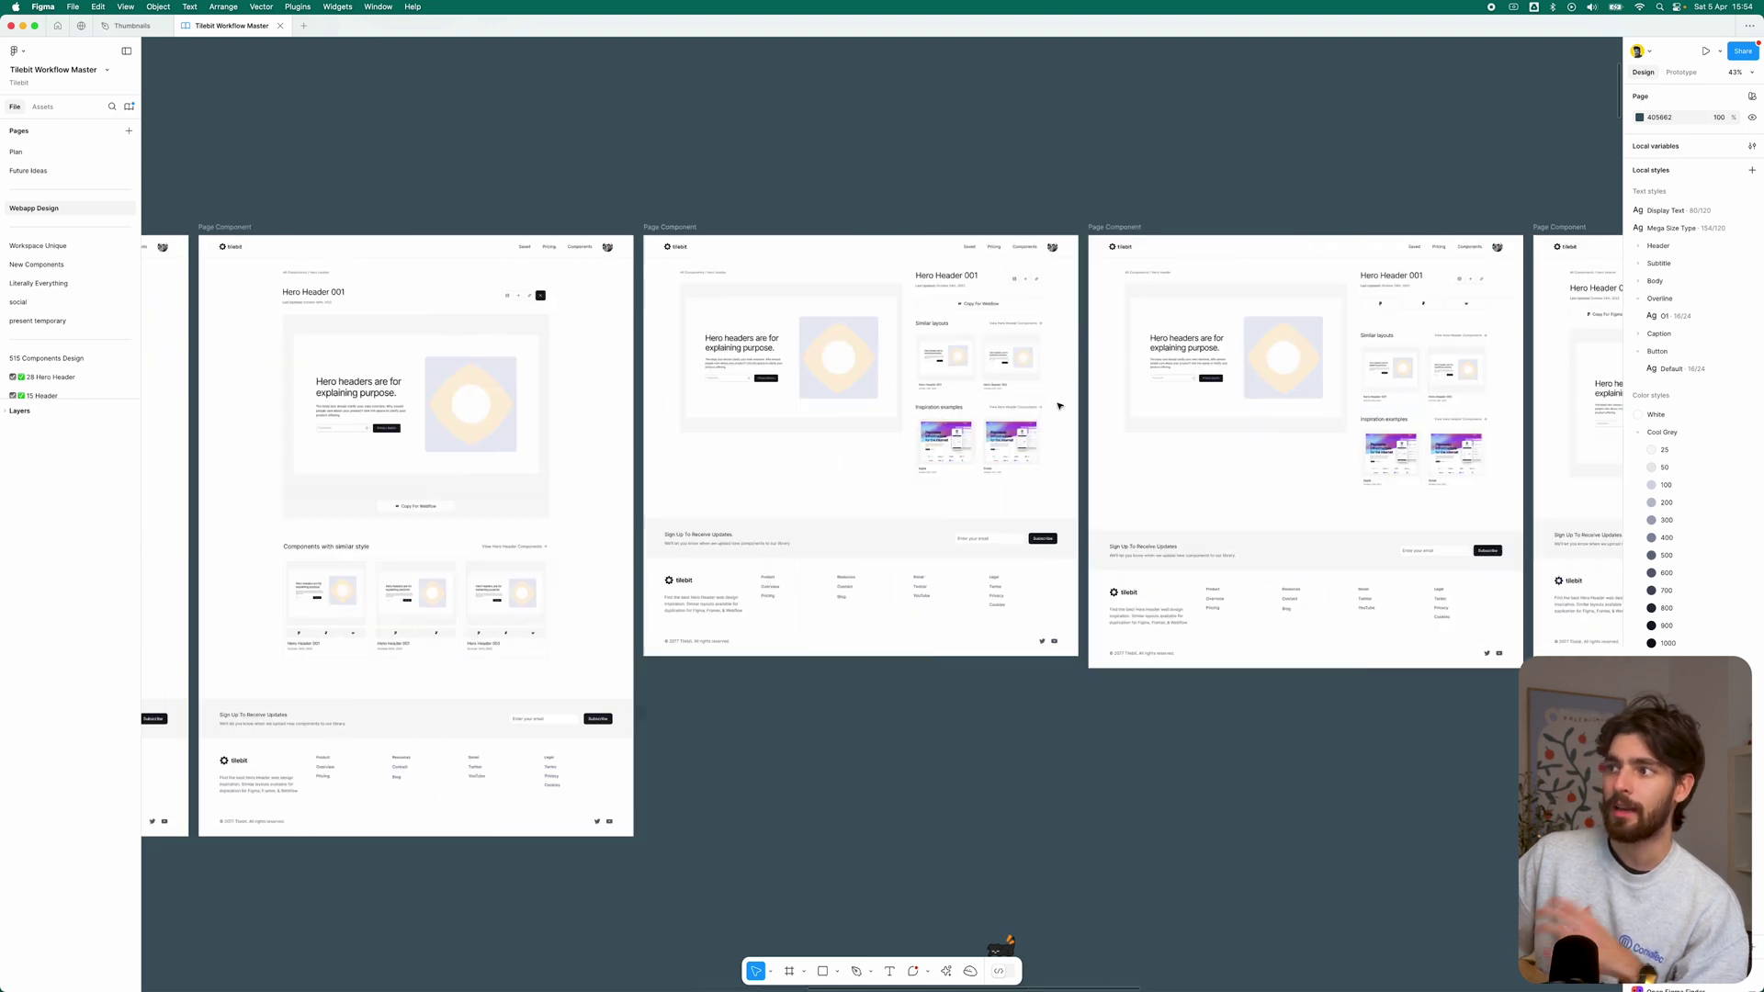
scroll(1041, 404, "right", 20)
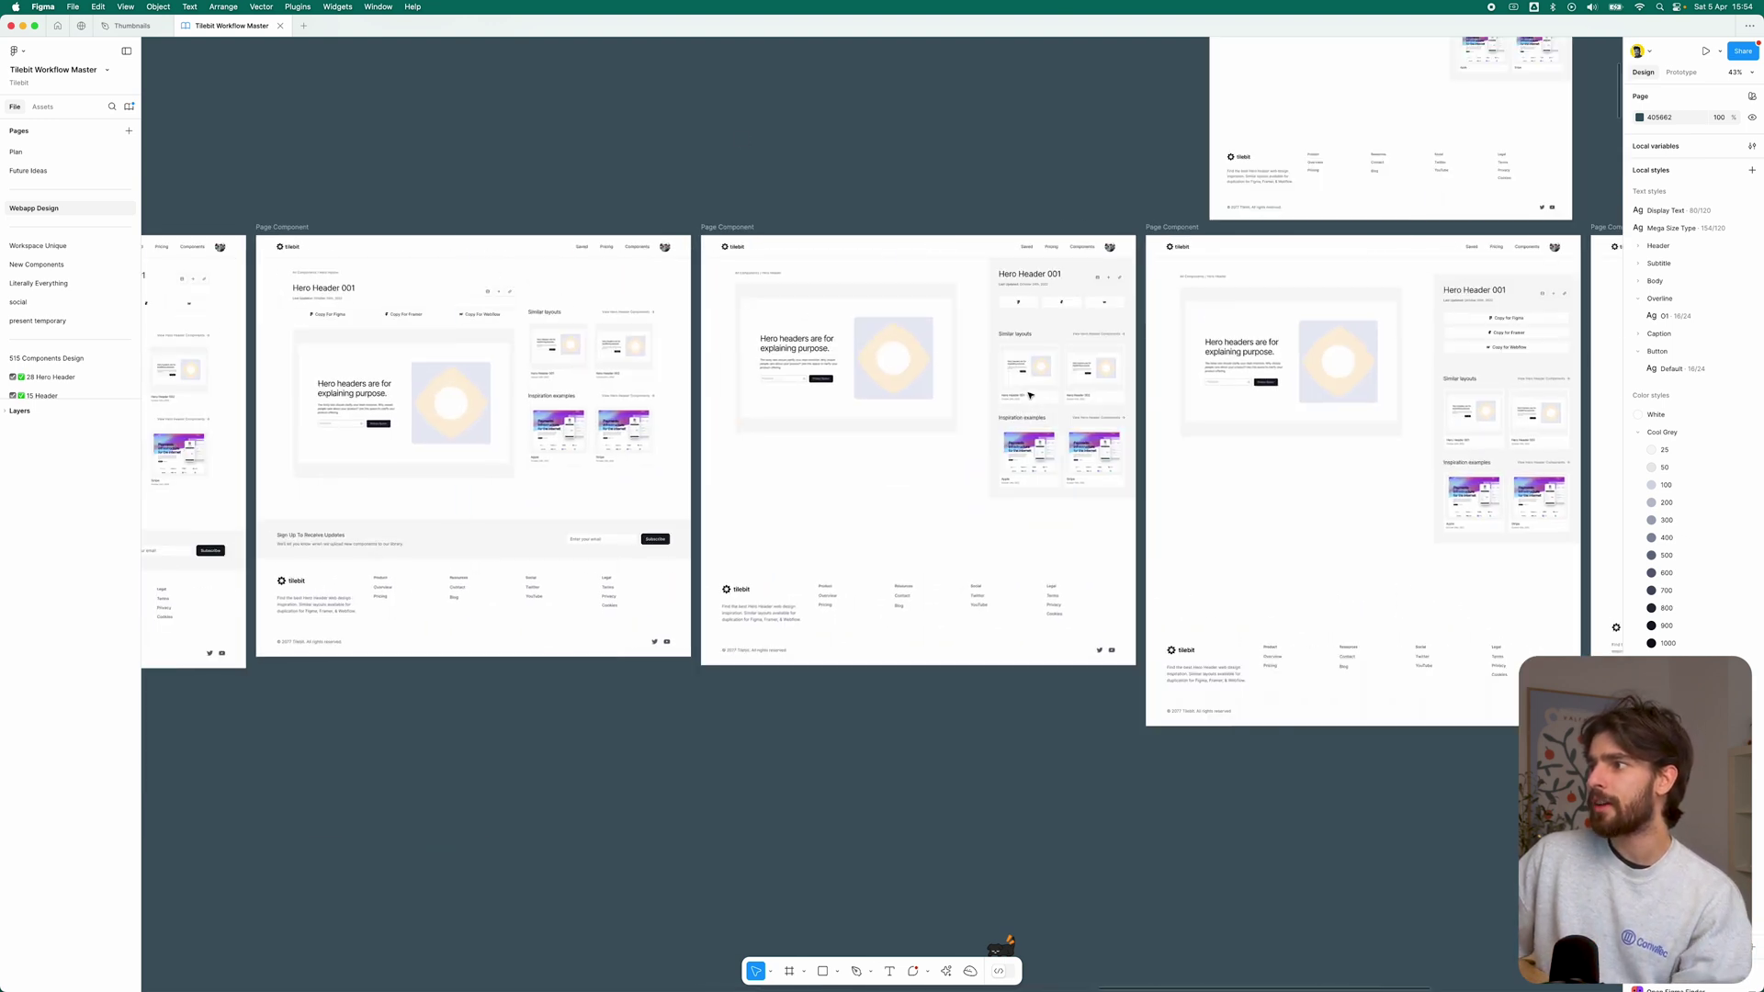
scroll(1012, 389, "right", 2)
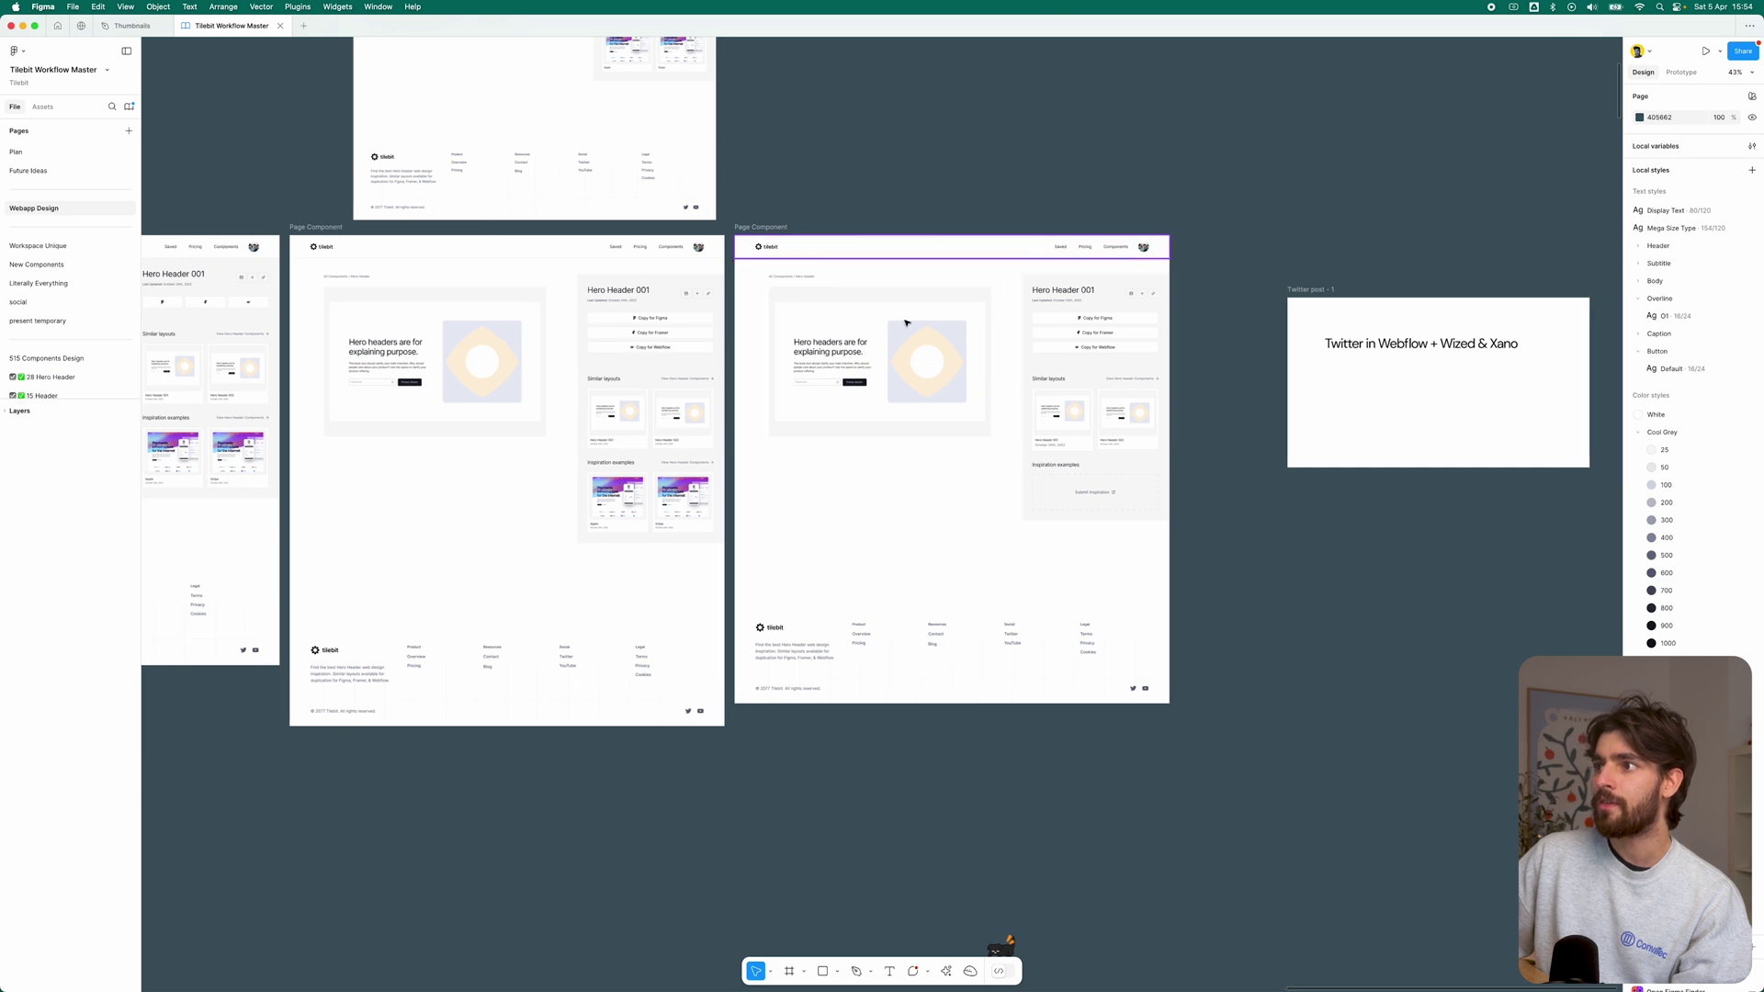
scroll(1029, 360, "right", 3)
scroll(1027, 356, "down", 3, "ctrl")
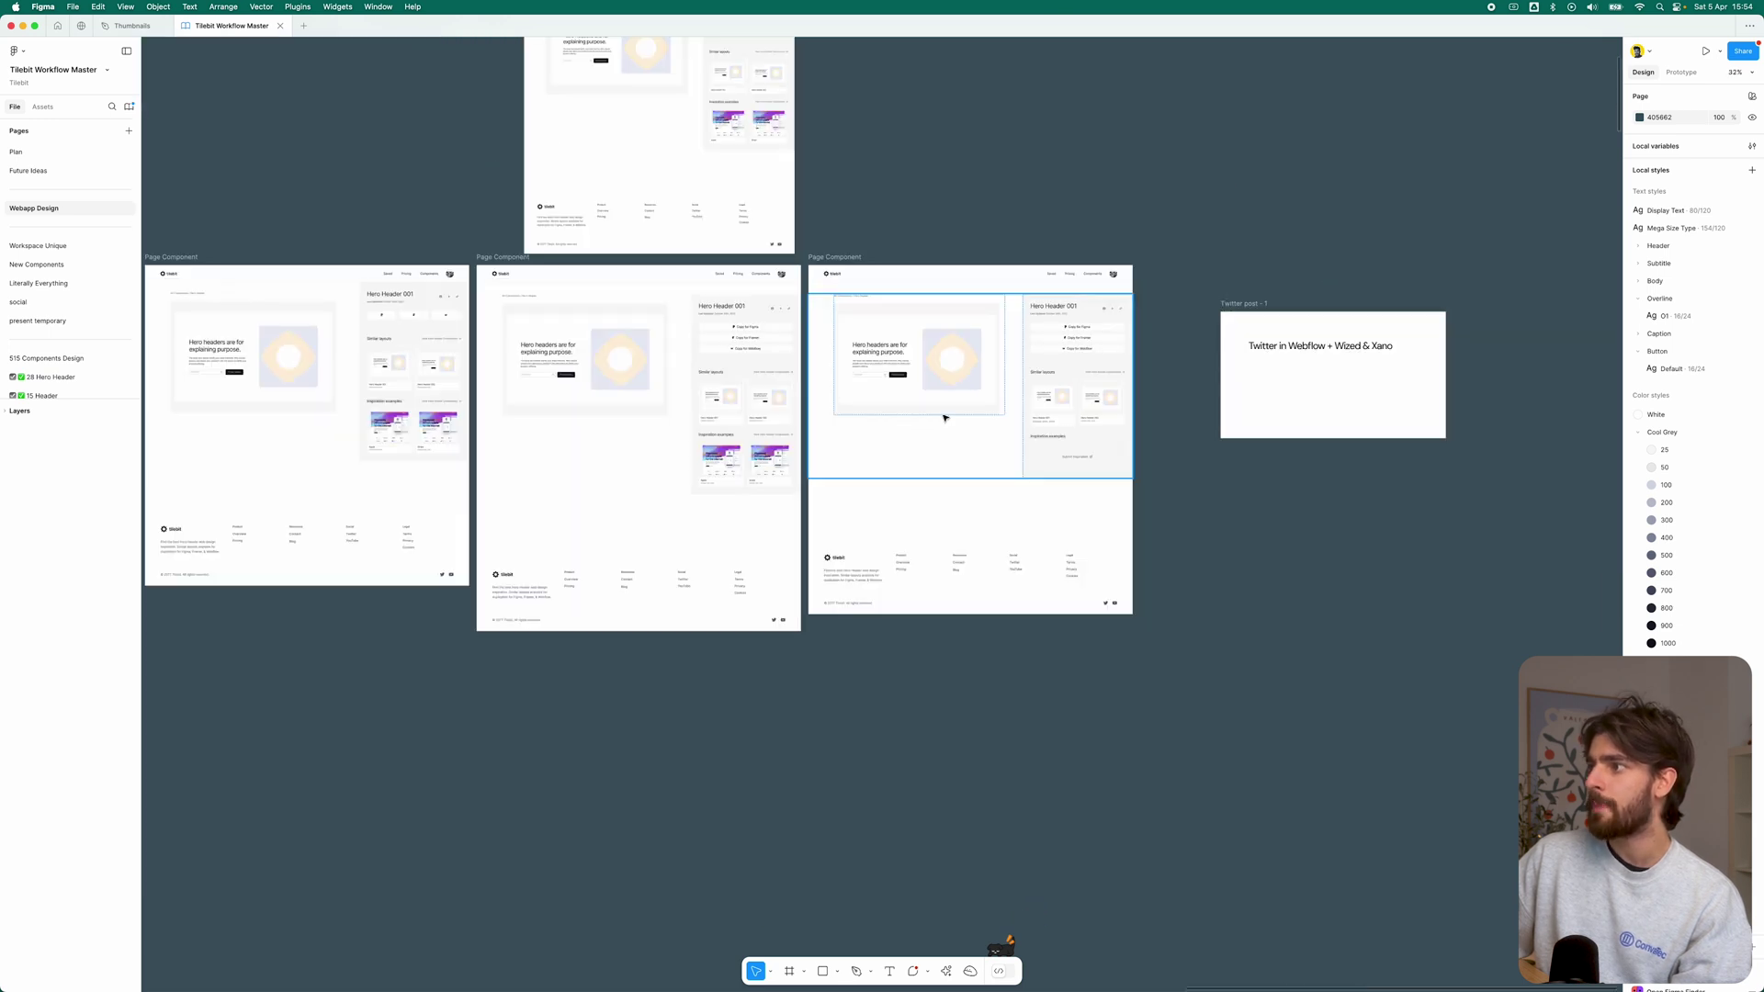
scroll(945, 418, "down", 5, "ctrl")
scroll(610, 500, "down", 1)
scroll(606, 505, "left", 10)
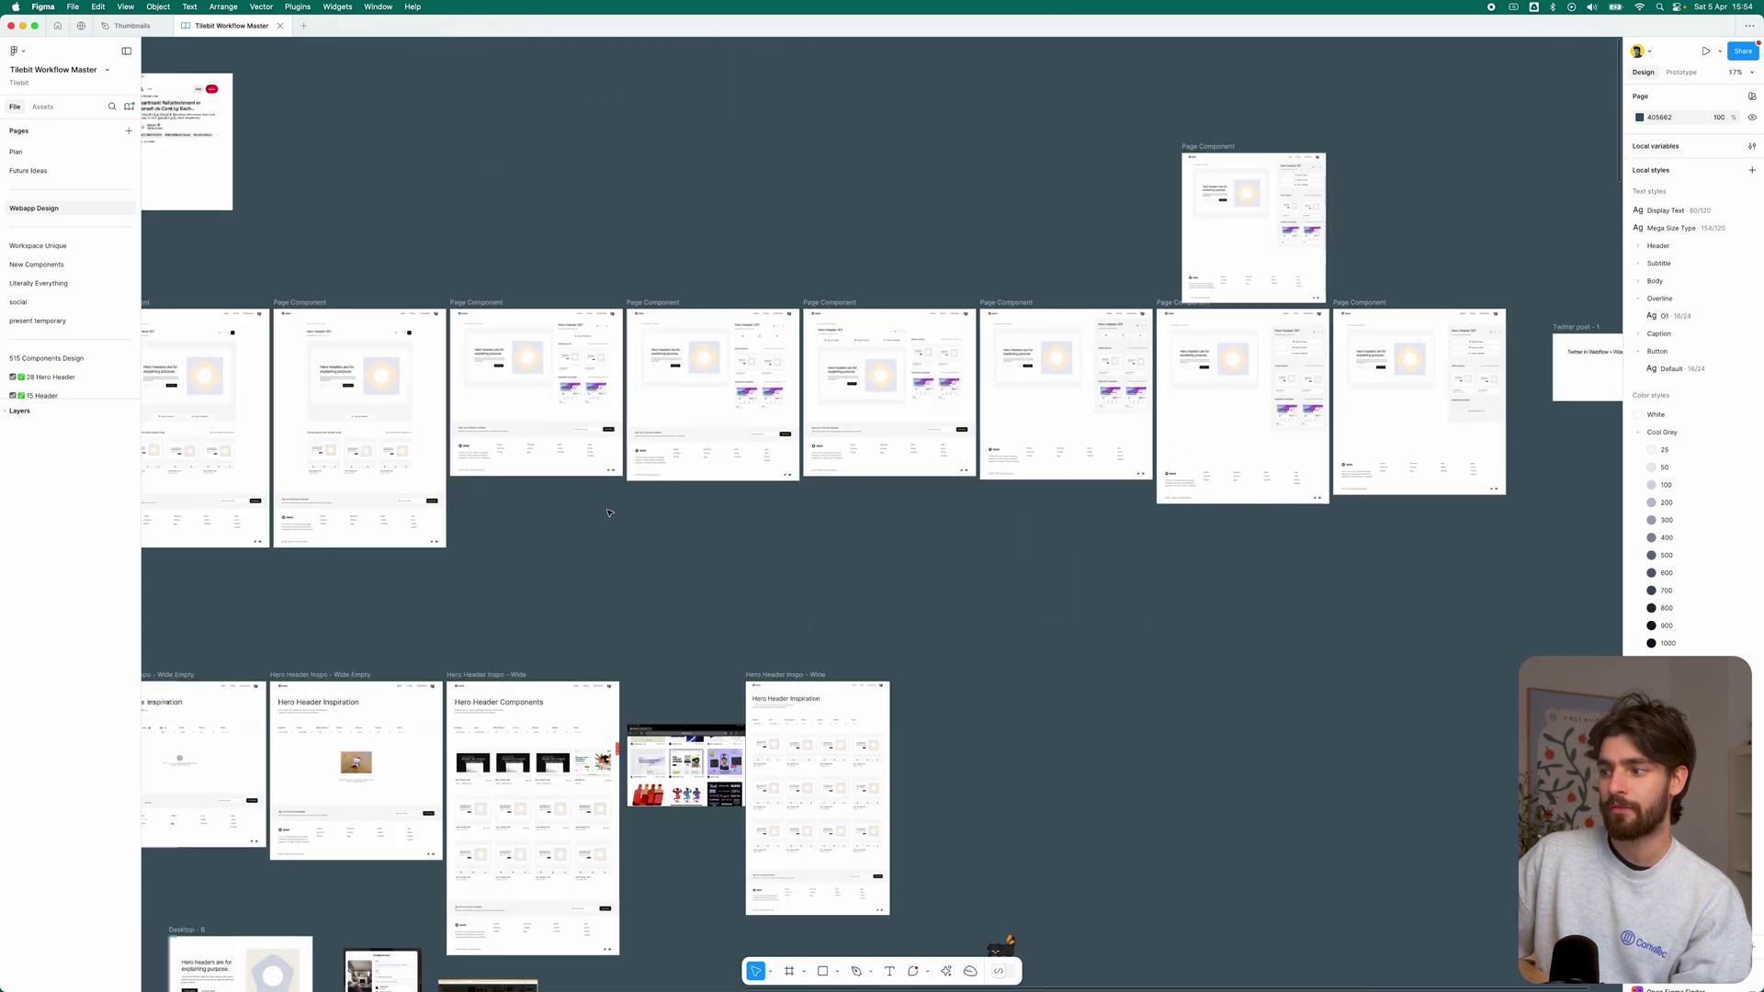
scroll(608, 513, "left", 10)
scroll(631, 567, "down", 5)
scroll(558, 392, "up", 3, "ctrl")
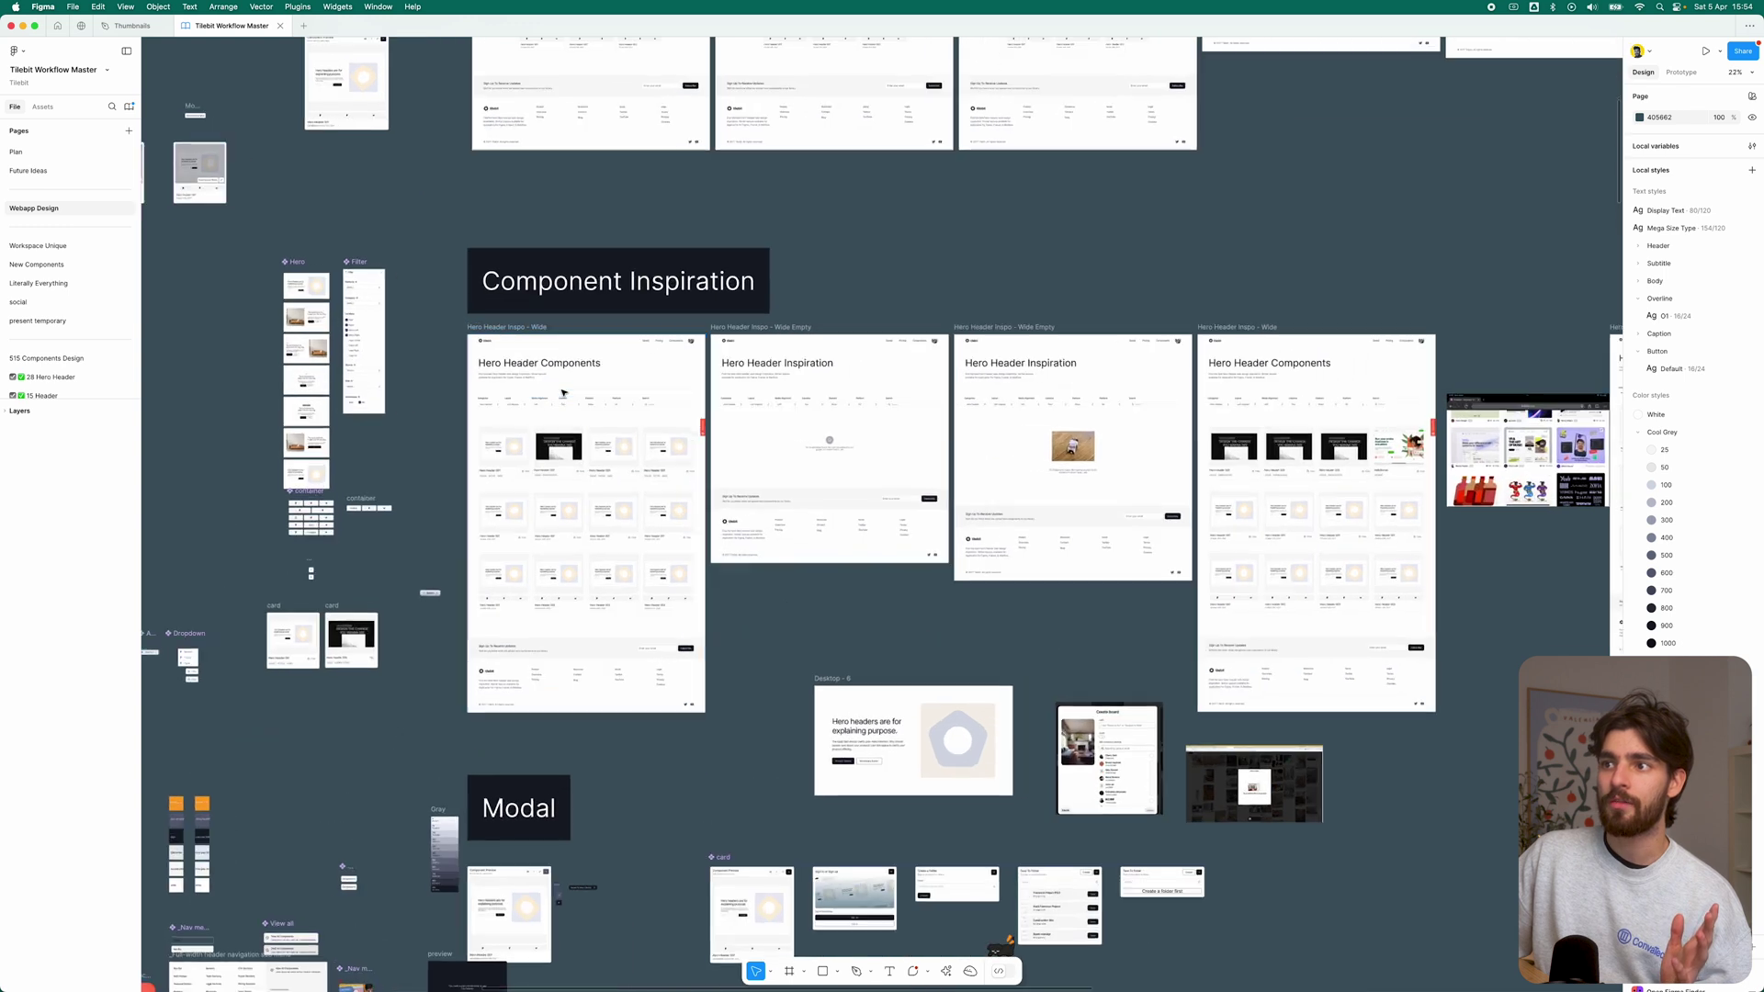
scroll(414, 292, "left", 5)
scroll(628, 281, "up", 5, "ctrl")
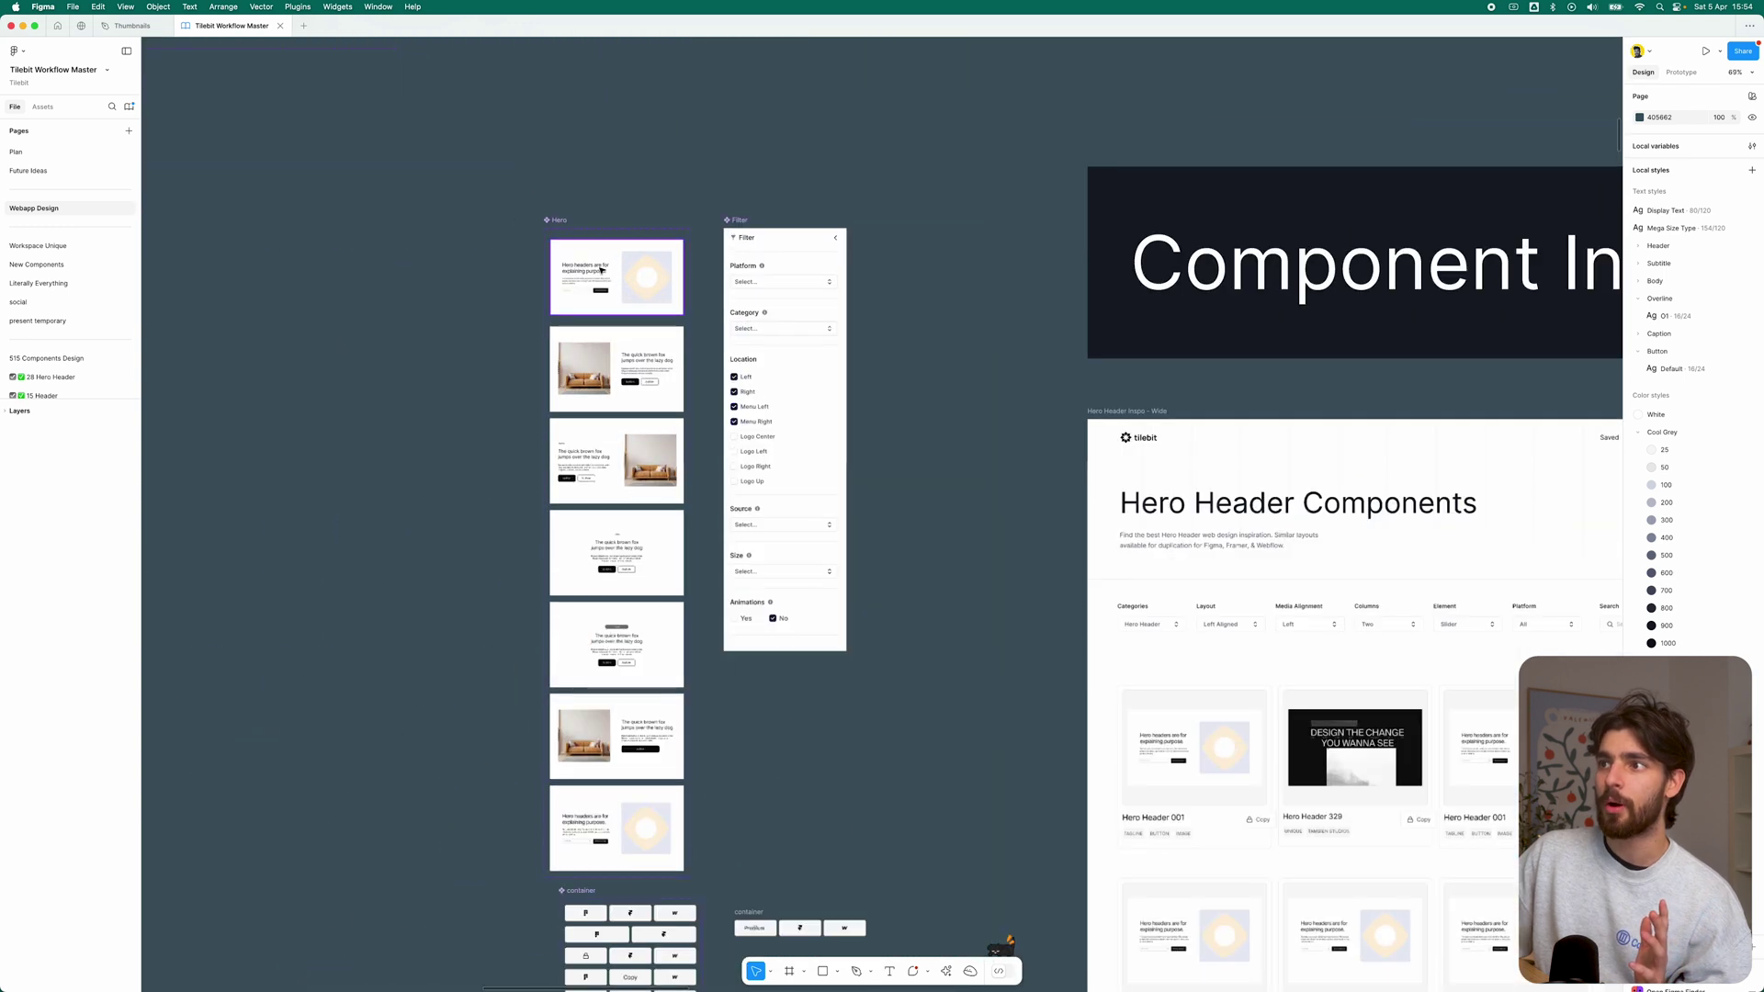
scroll(703, 299, "down", 3, "ctrl")
scroll(1071, 603, "right", 5)
scroll(971, 623, "down", 3, "ctrl")
scroll(971, 623, "up", 3, "ctrl")
scroll(759, 591, "right", 10)
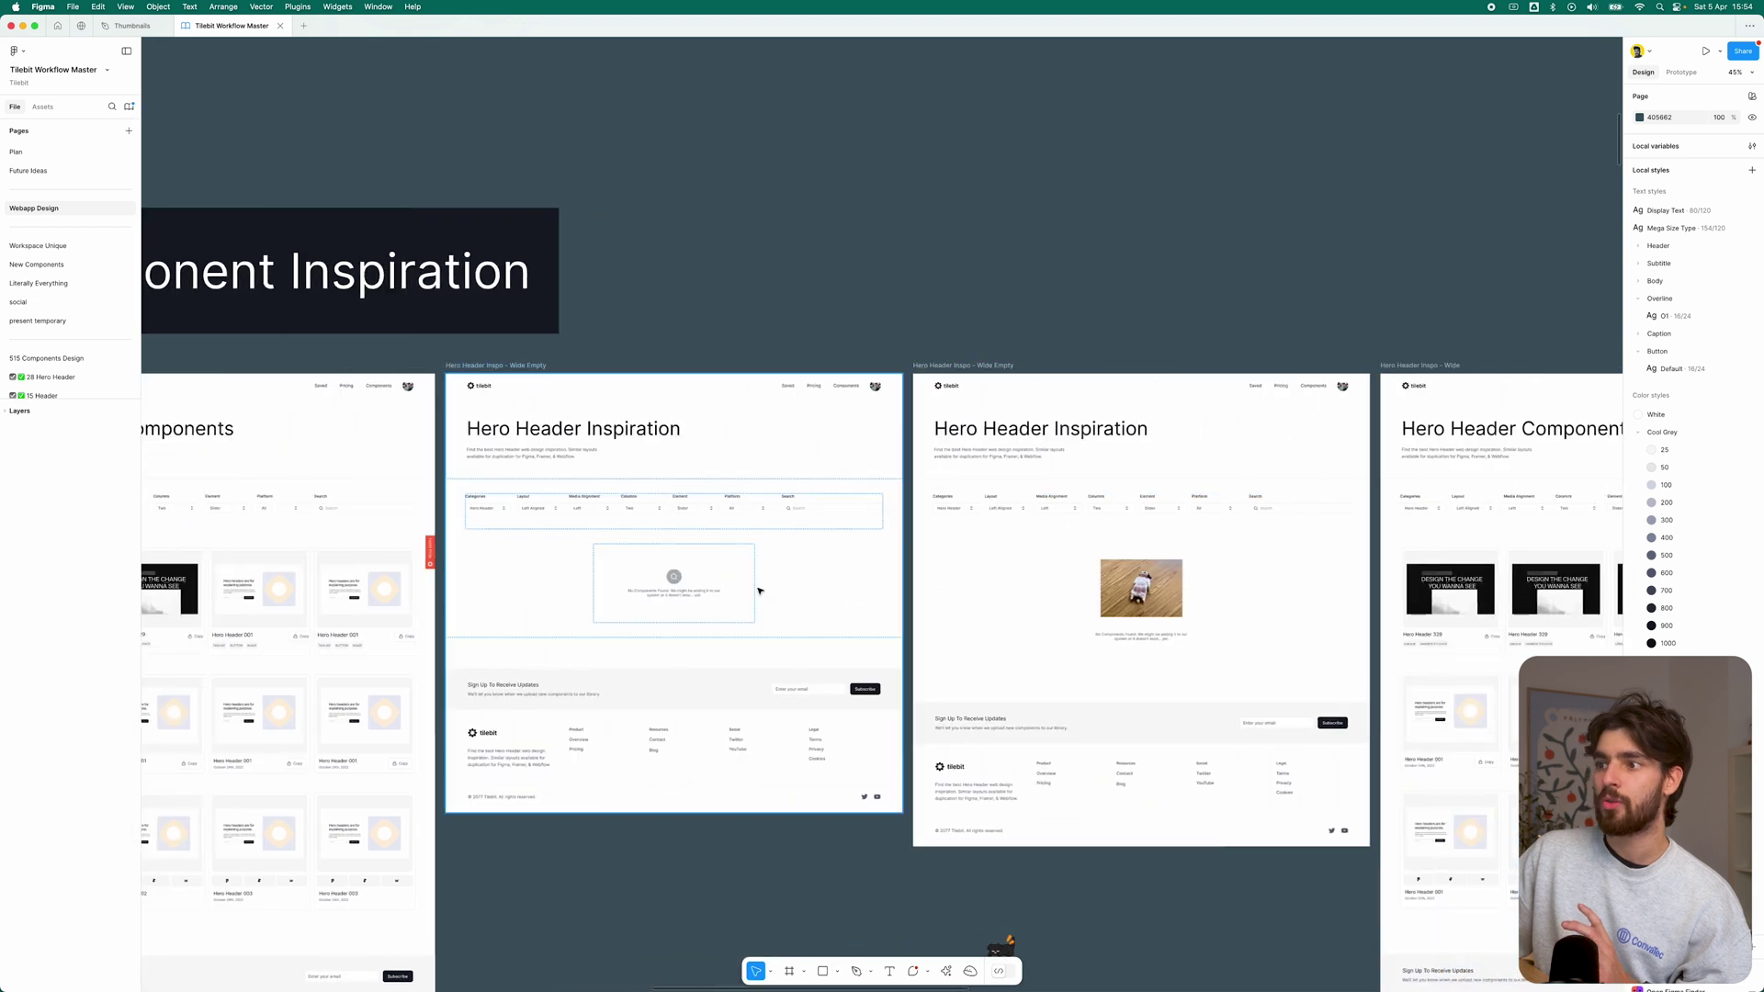
scroll(661, 579, "up", 5, "ctrl")
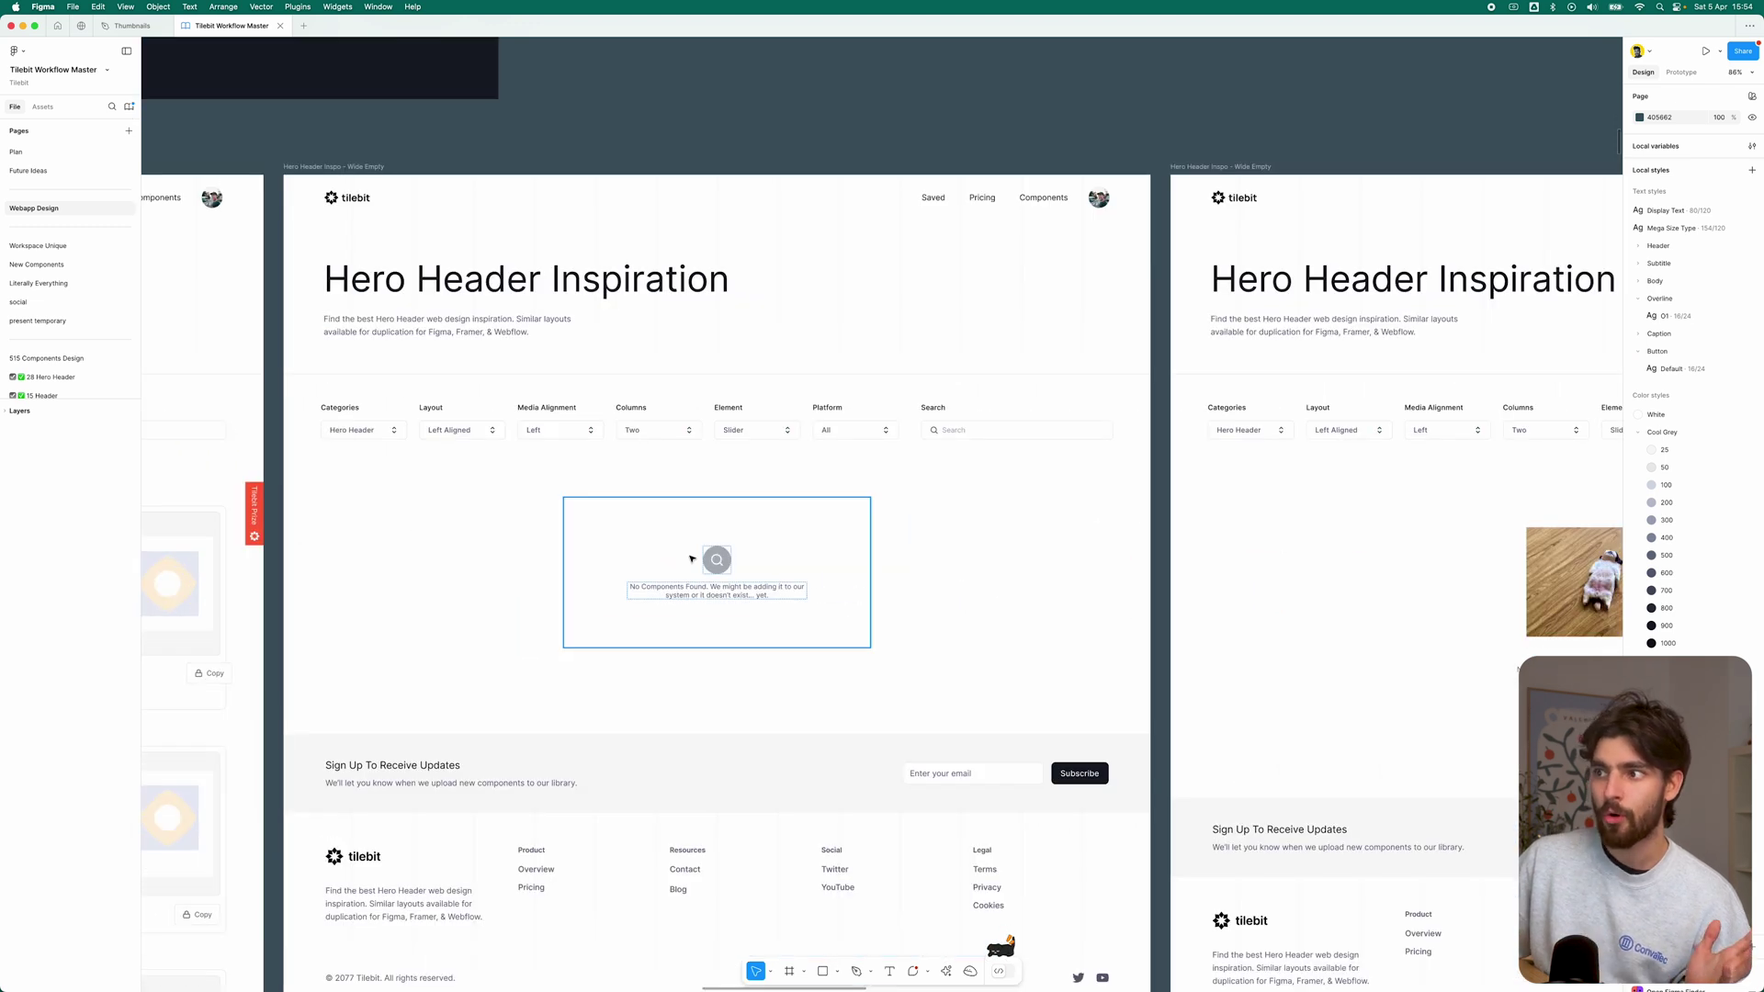
scroll(658, 540, "right", 10)
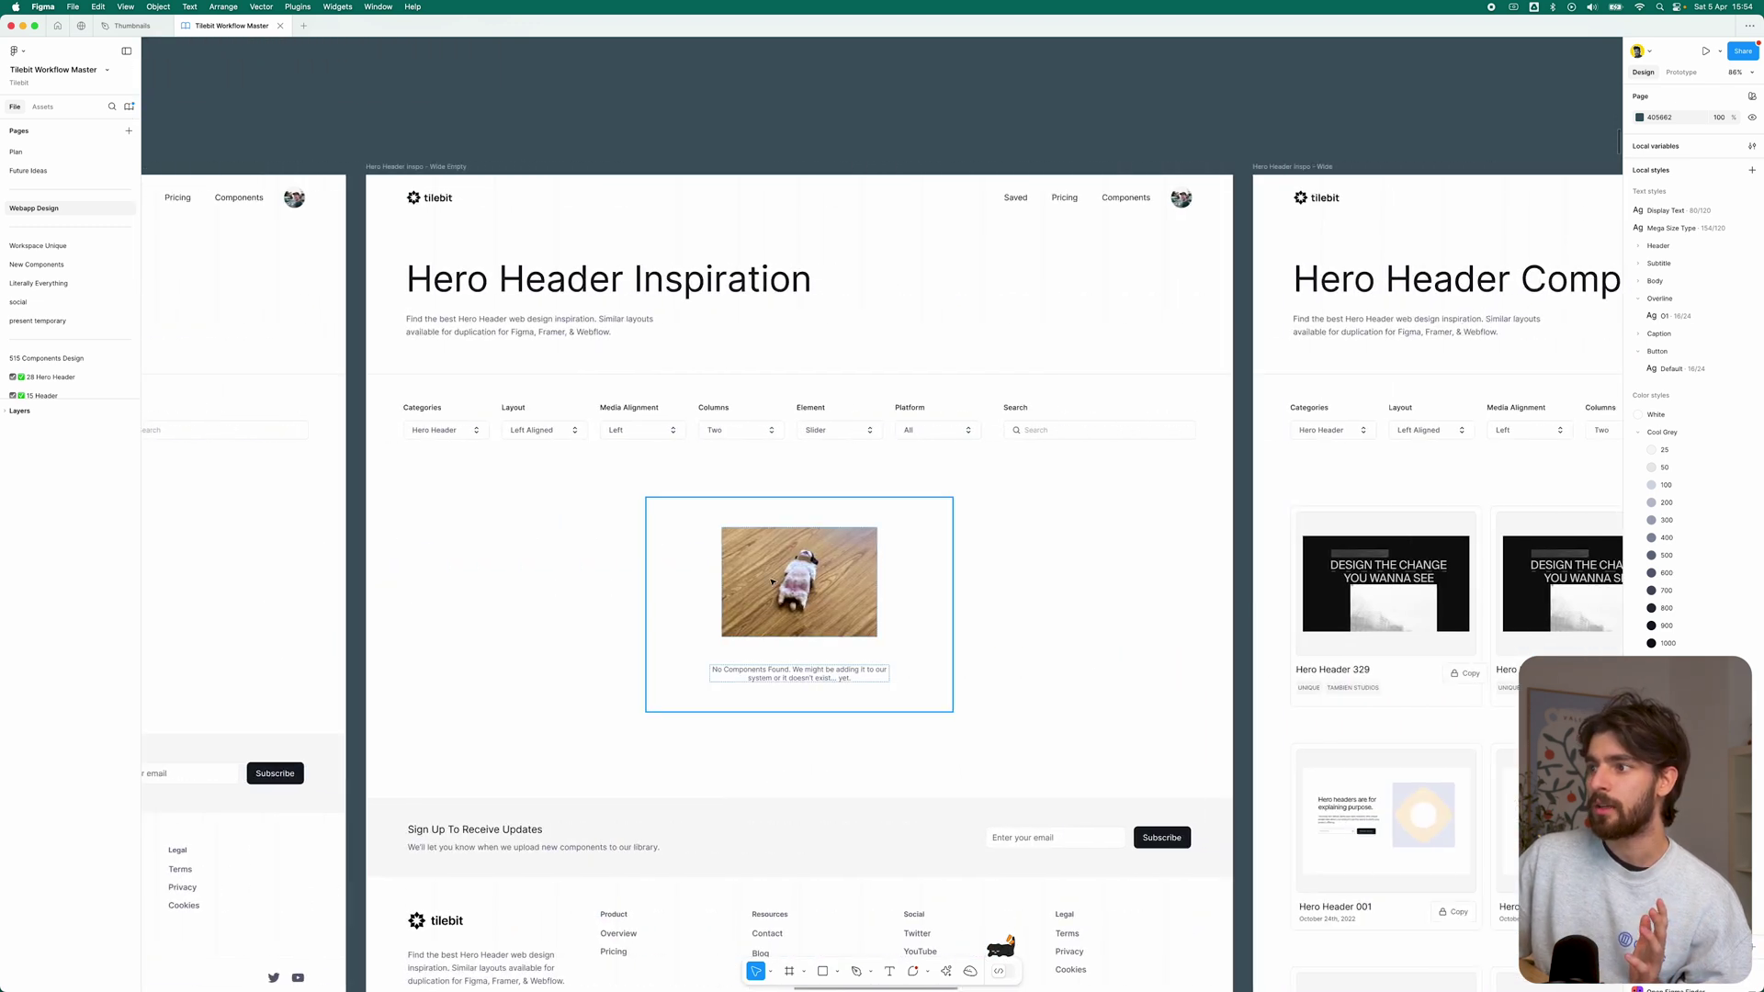
scroll(812, 582, "up", 5, "ctrl")
scroll(812, 581, "down", 5, "ctrl")
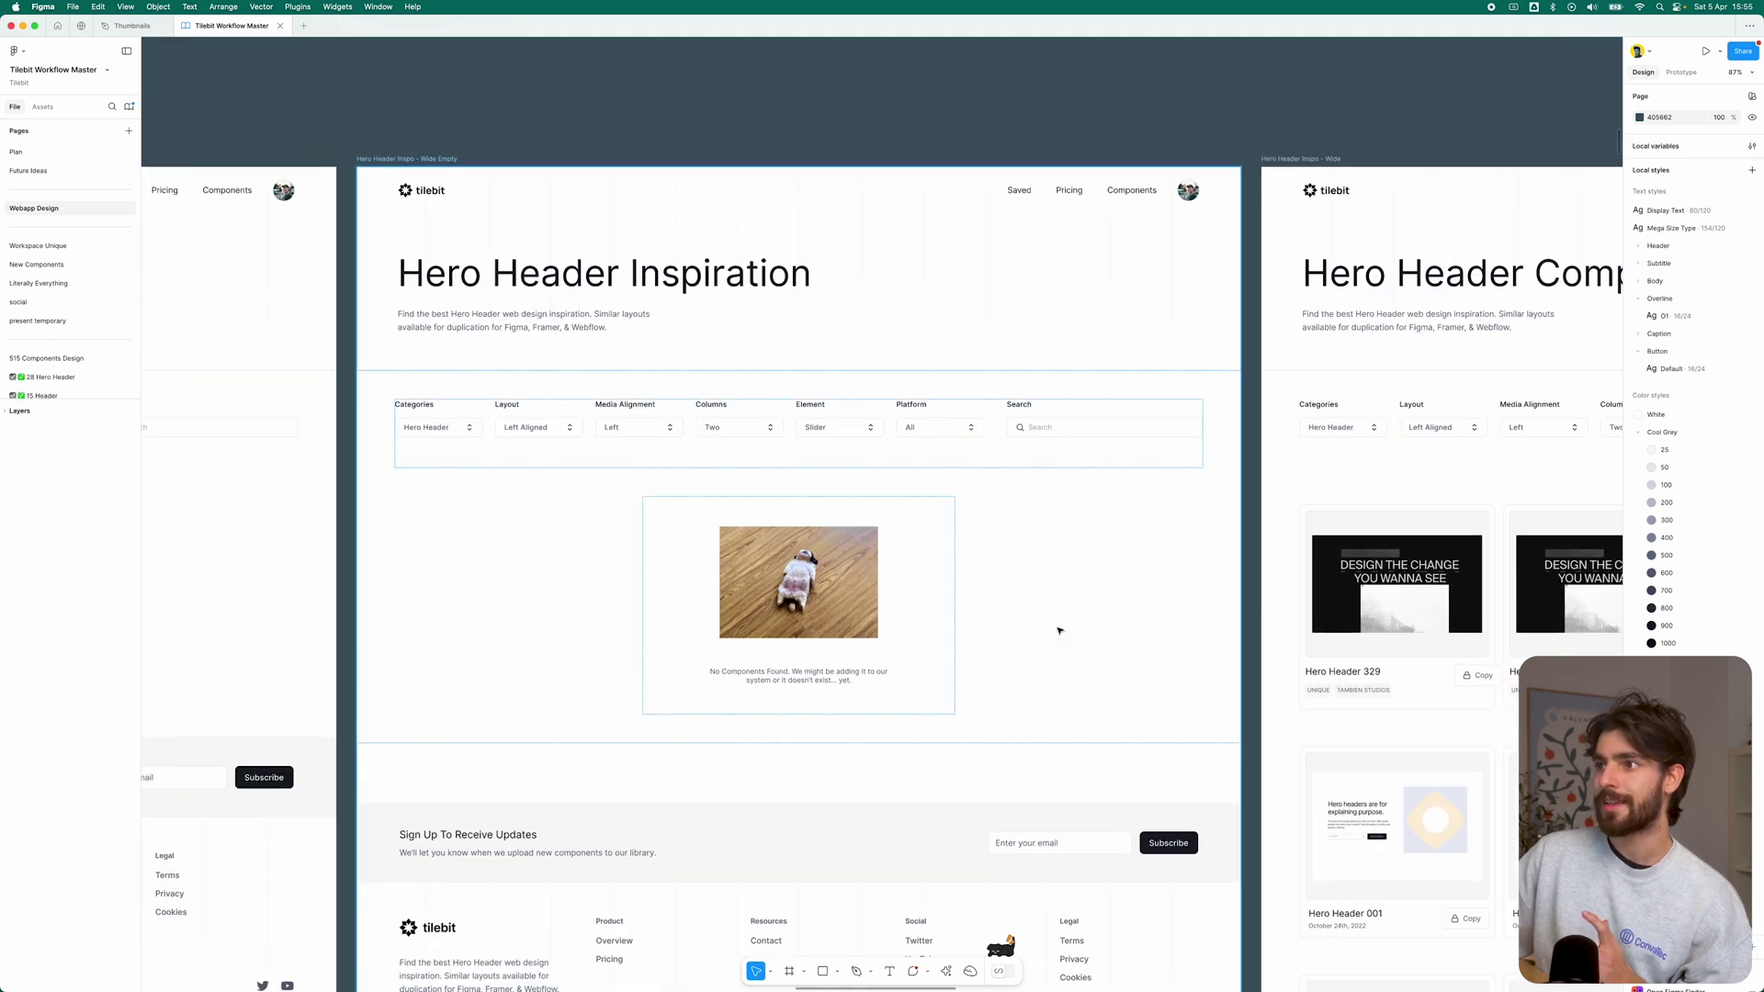
scroll(688, 632, "down", 5, "ctrl")
scroll(688, 632, "left", 10)
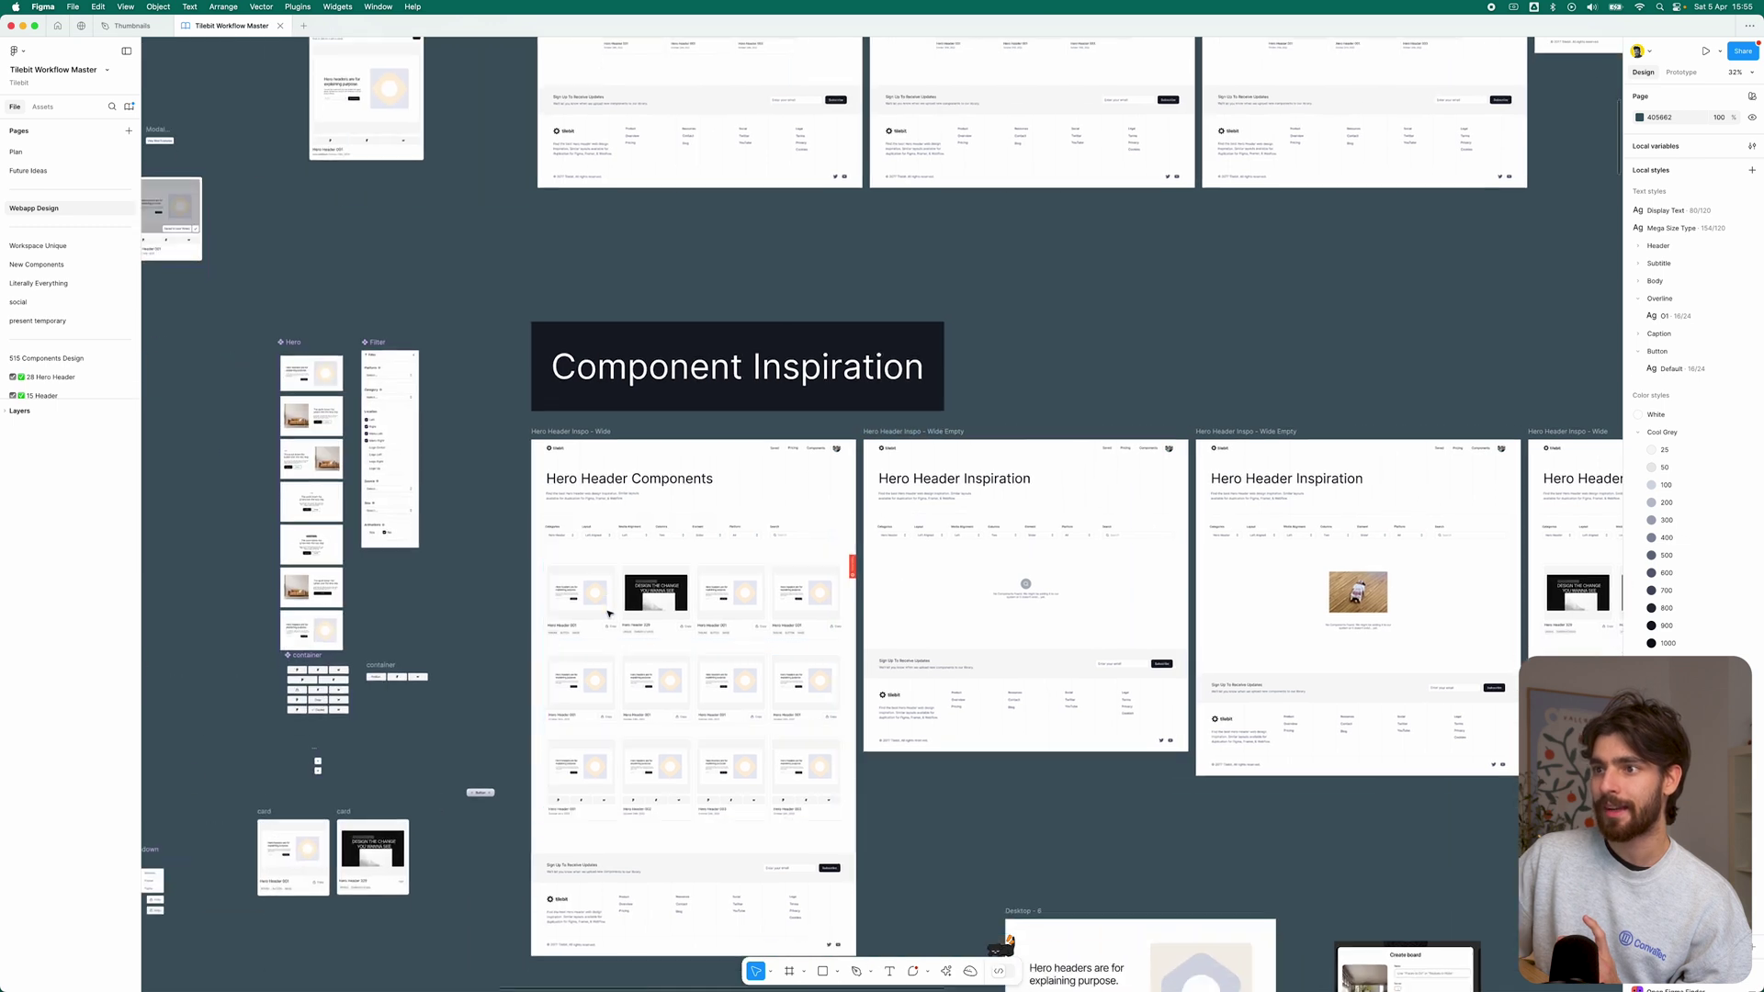
scroll(608, 613, "down", 6)
scroll(588, 654, "up", 3, "ctrl")
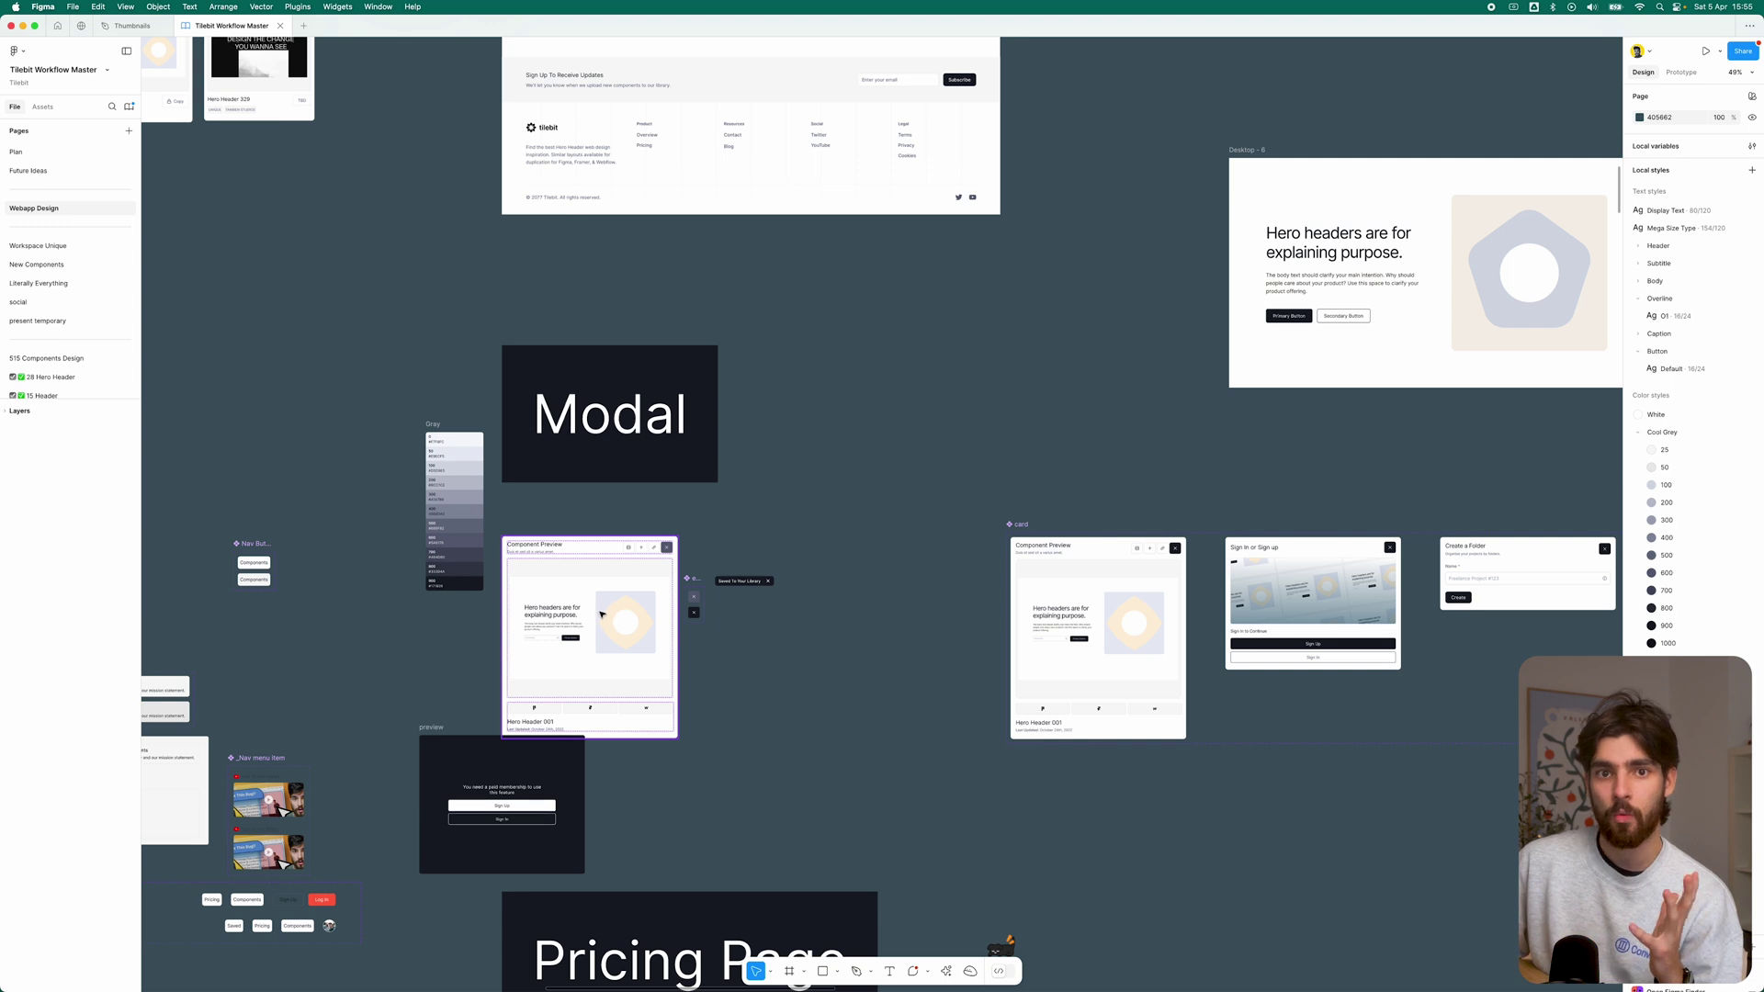
scroll(601, 613, "right", 1)
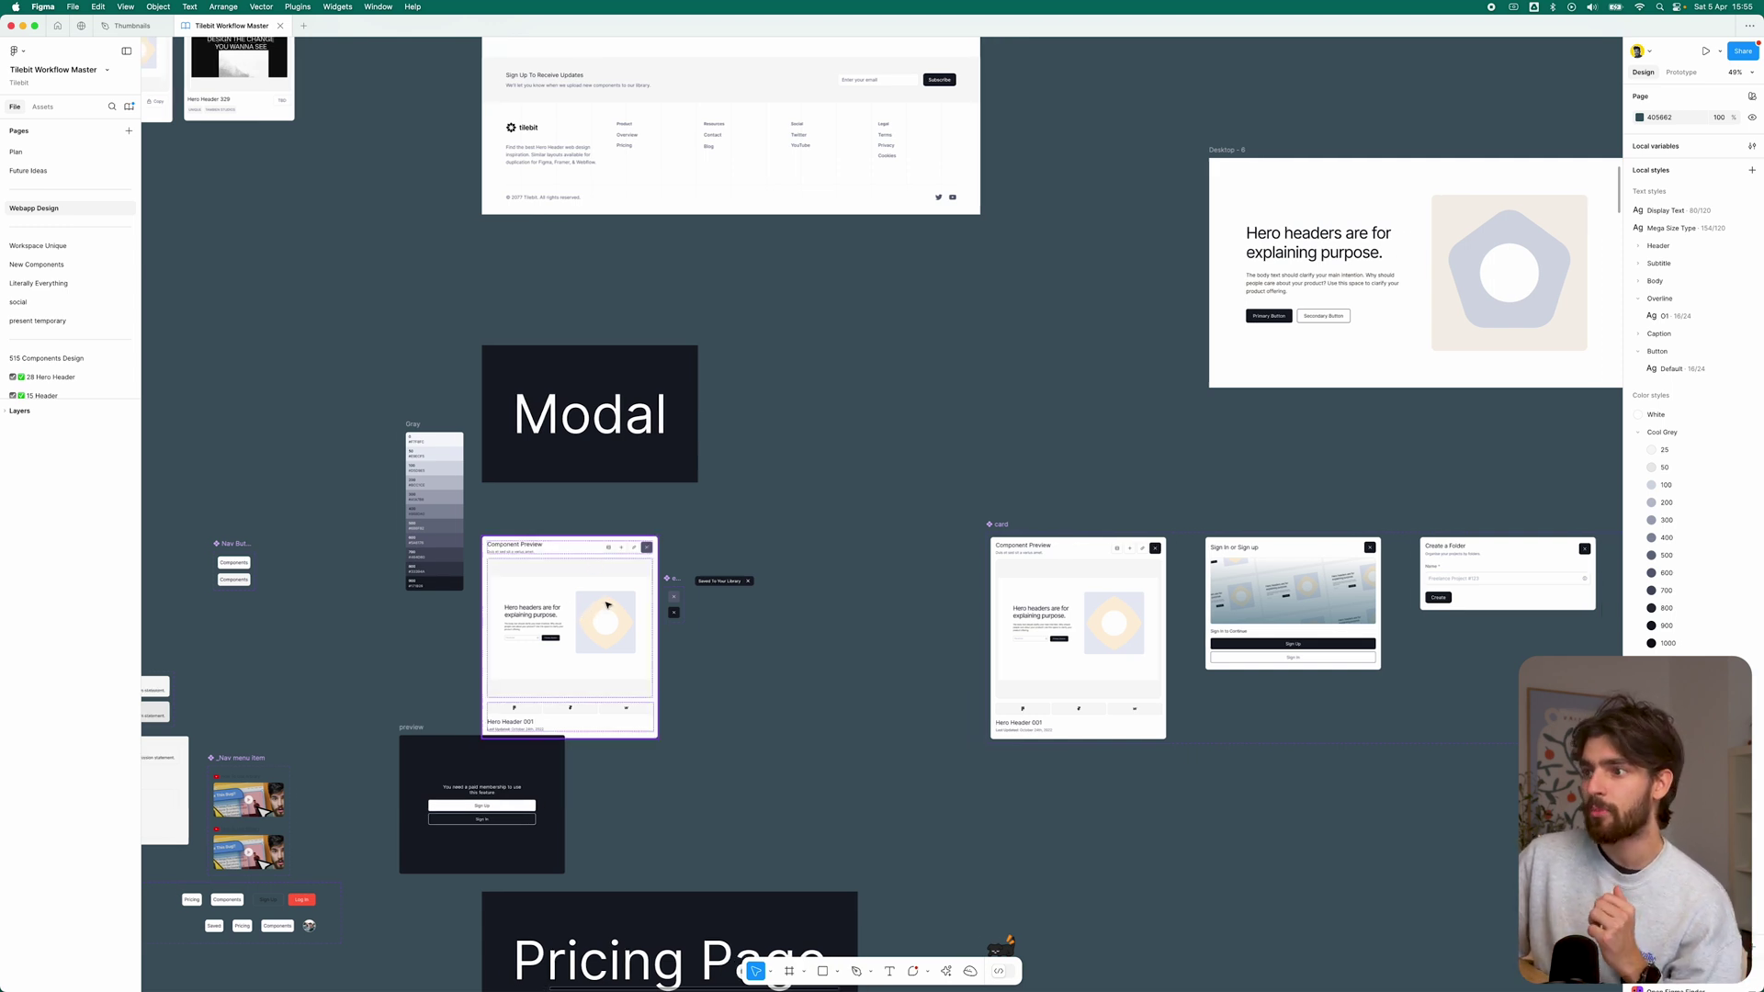
scroll(607, 605, "down", 6)
scroll(640, 580, "down", 2)
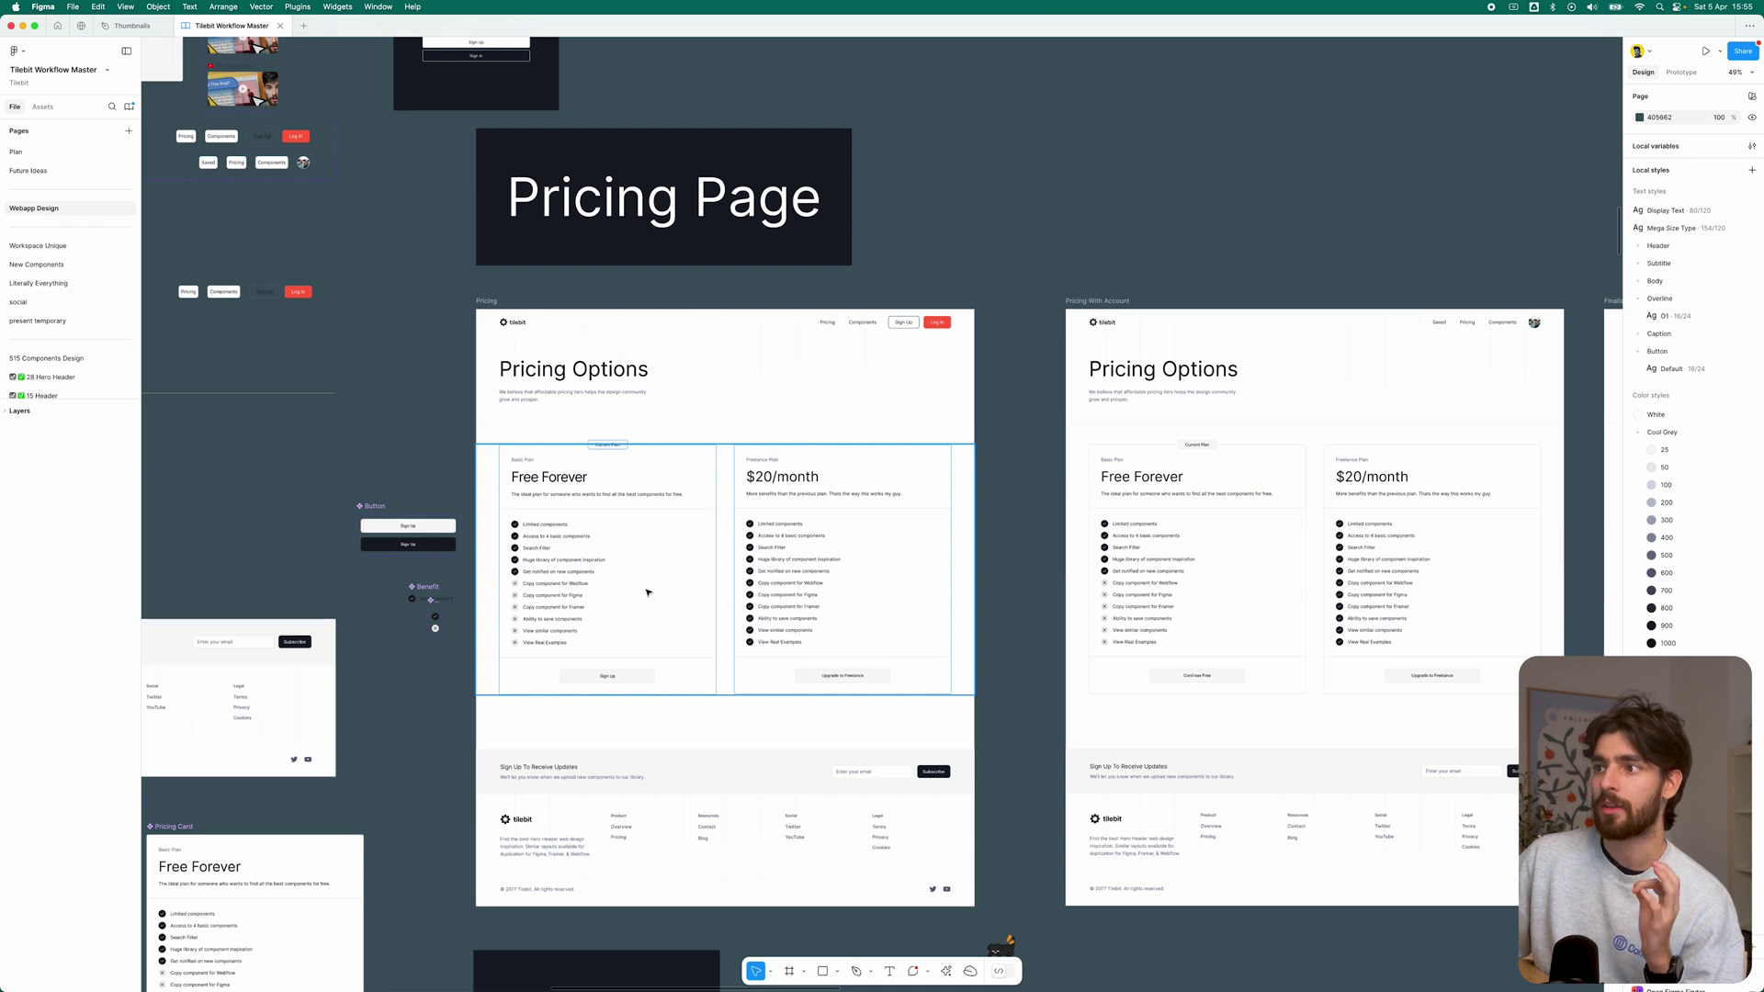
scroll(650, 589, "down", 3)
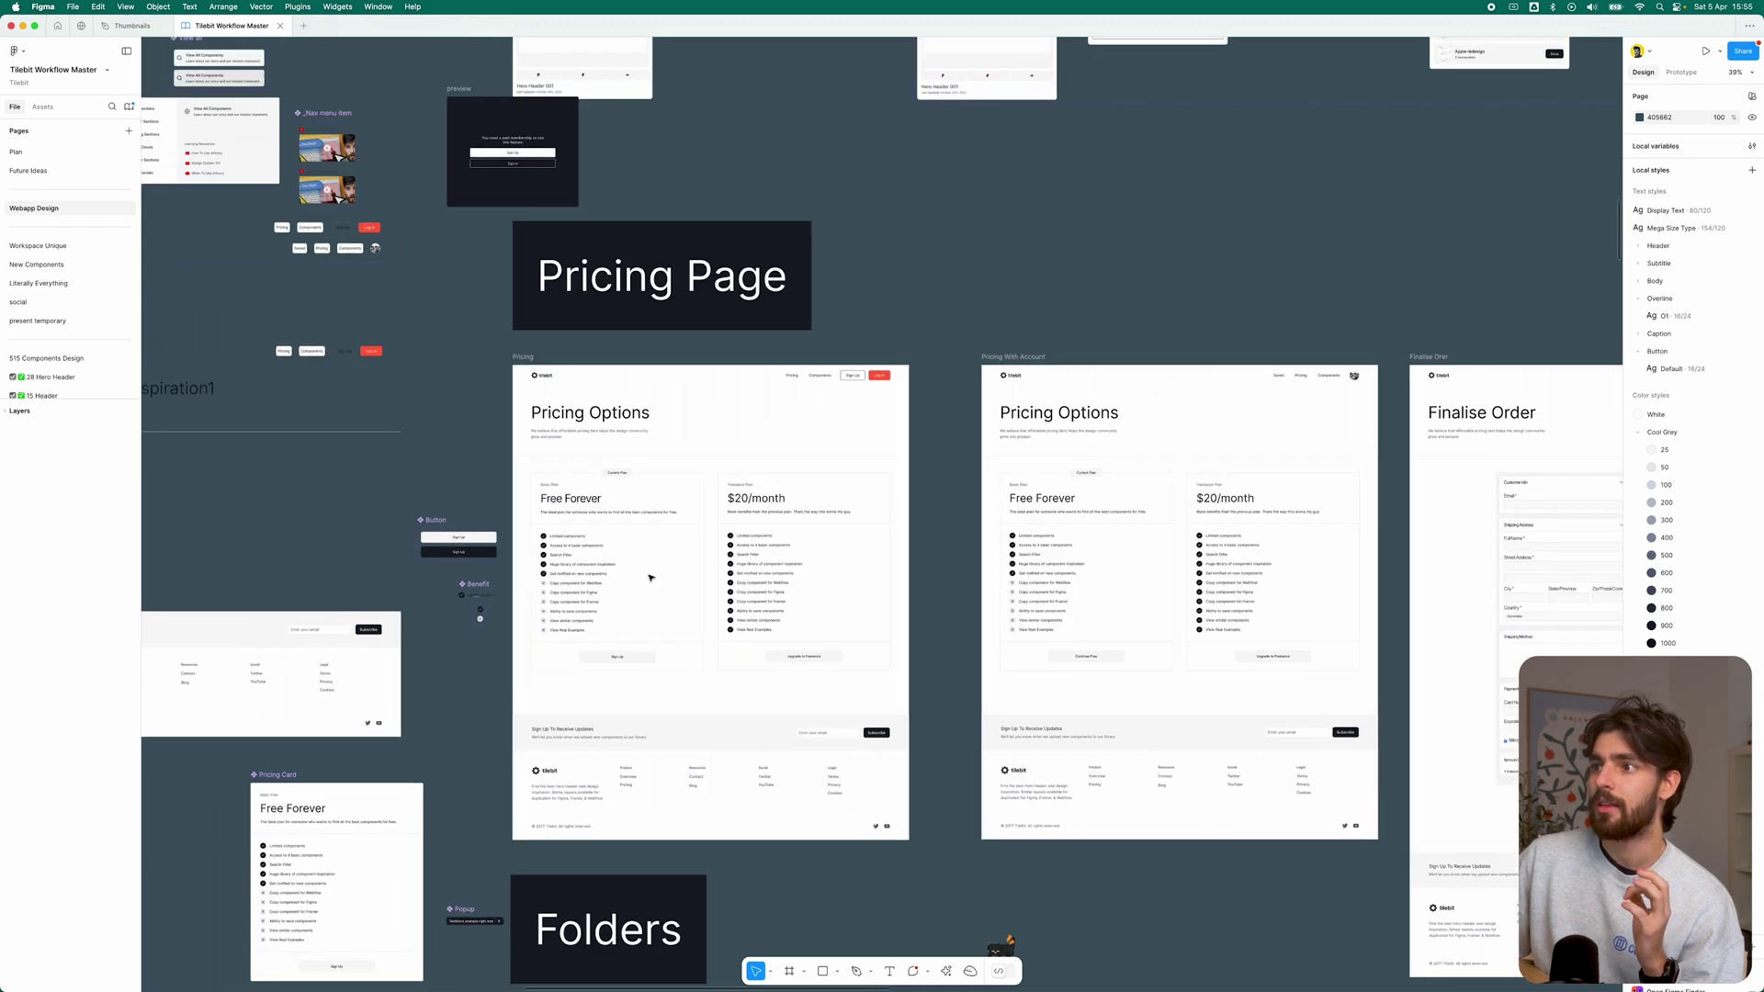
scroll(649, 577, "right", 5)
scroll(639, 555, "right", 5)
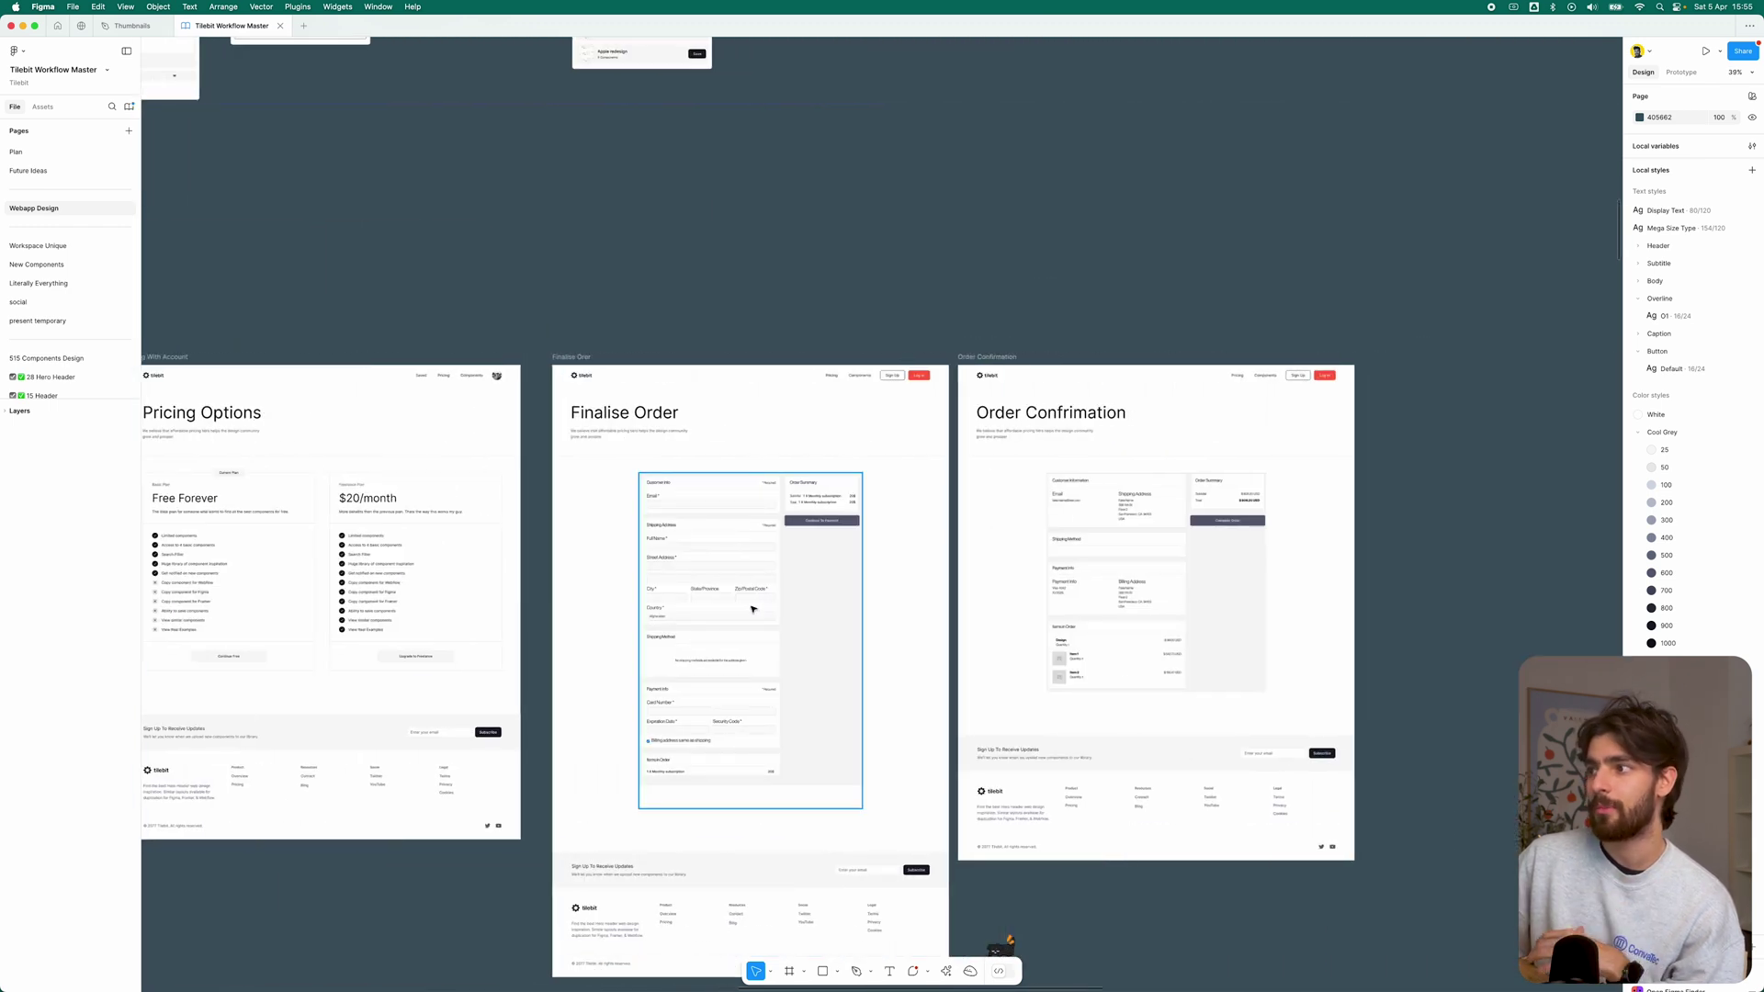
scroll(720, 642, "left", 5)
scroll(373, 298, "down", 10)
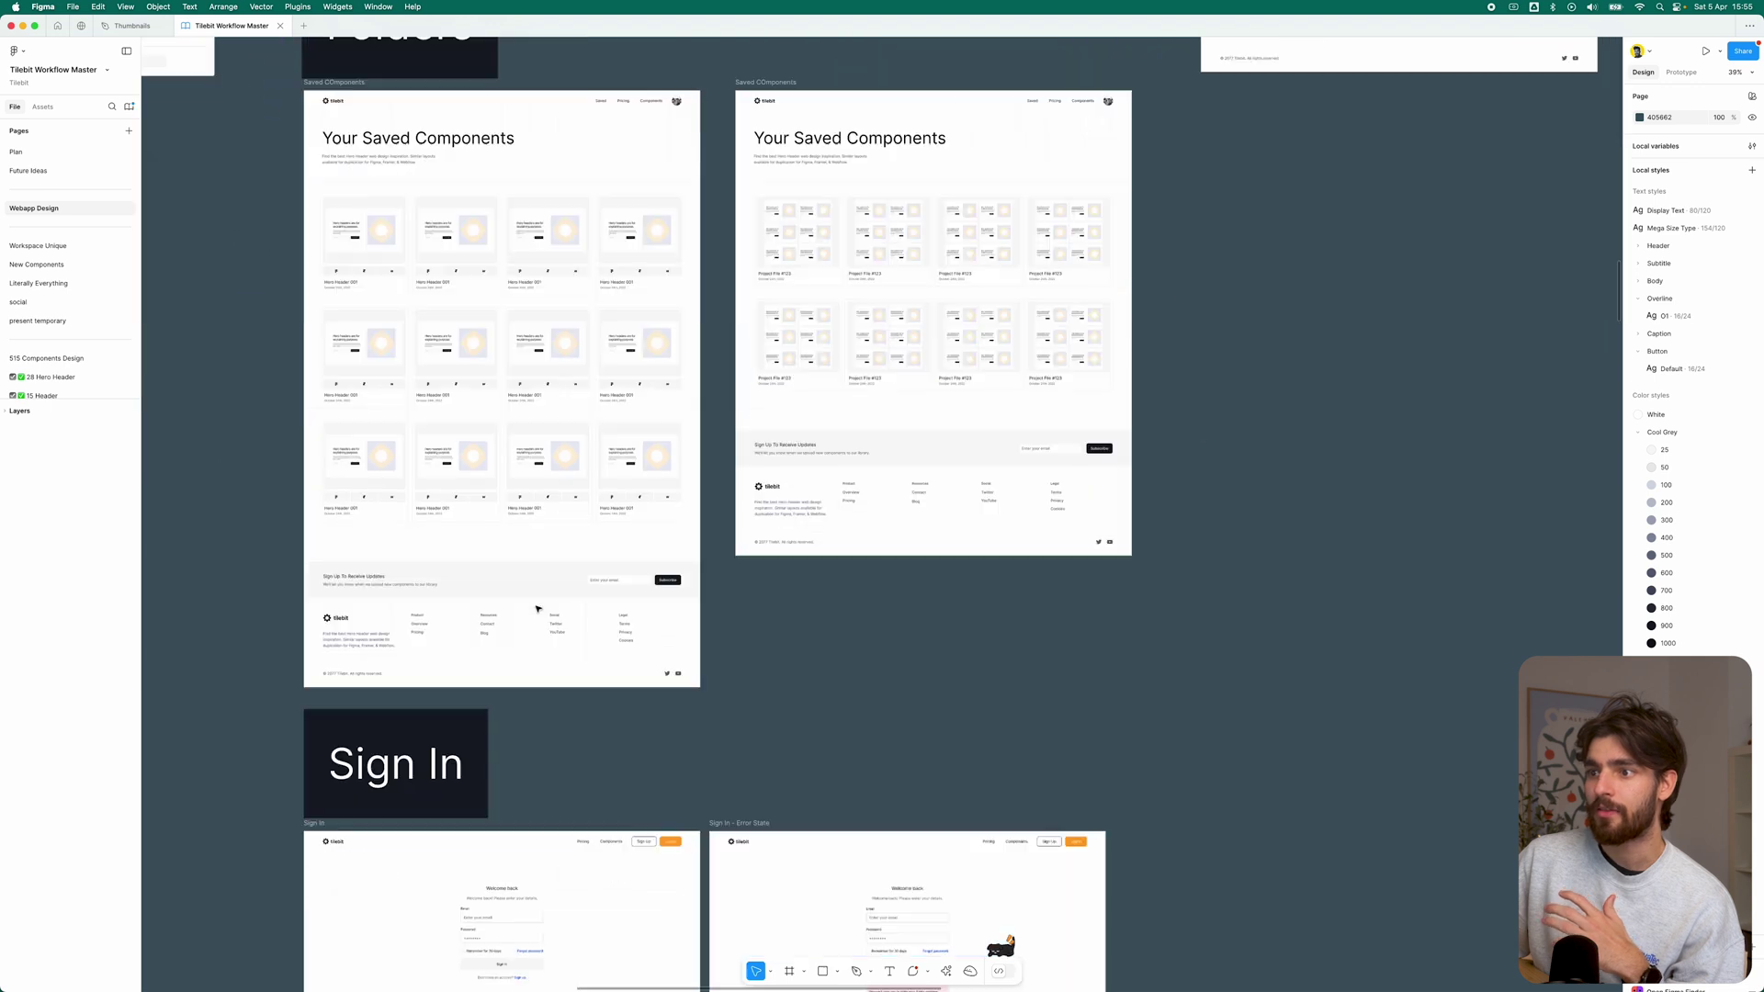
scroll(373, 297, "down", 15)
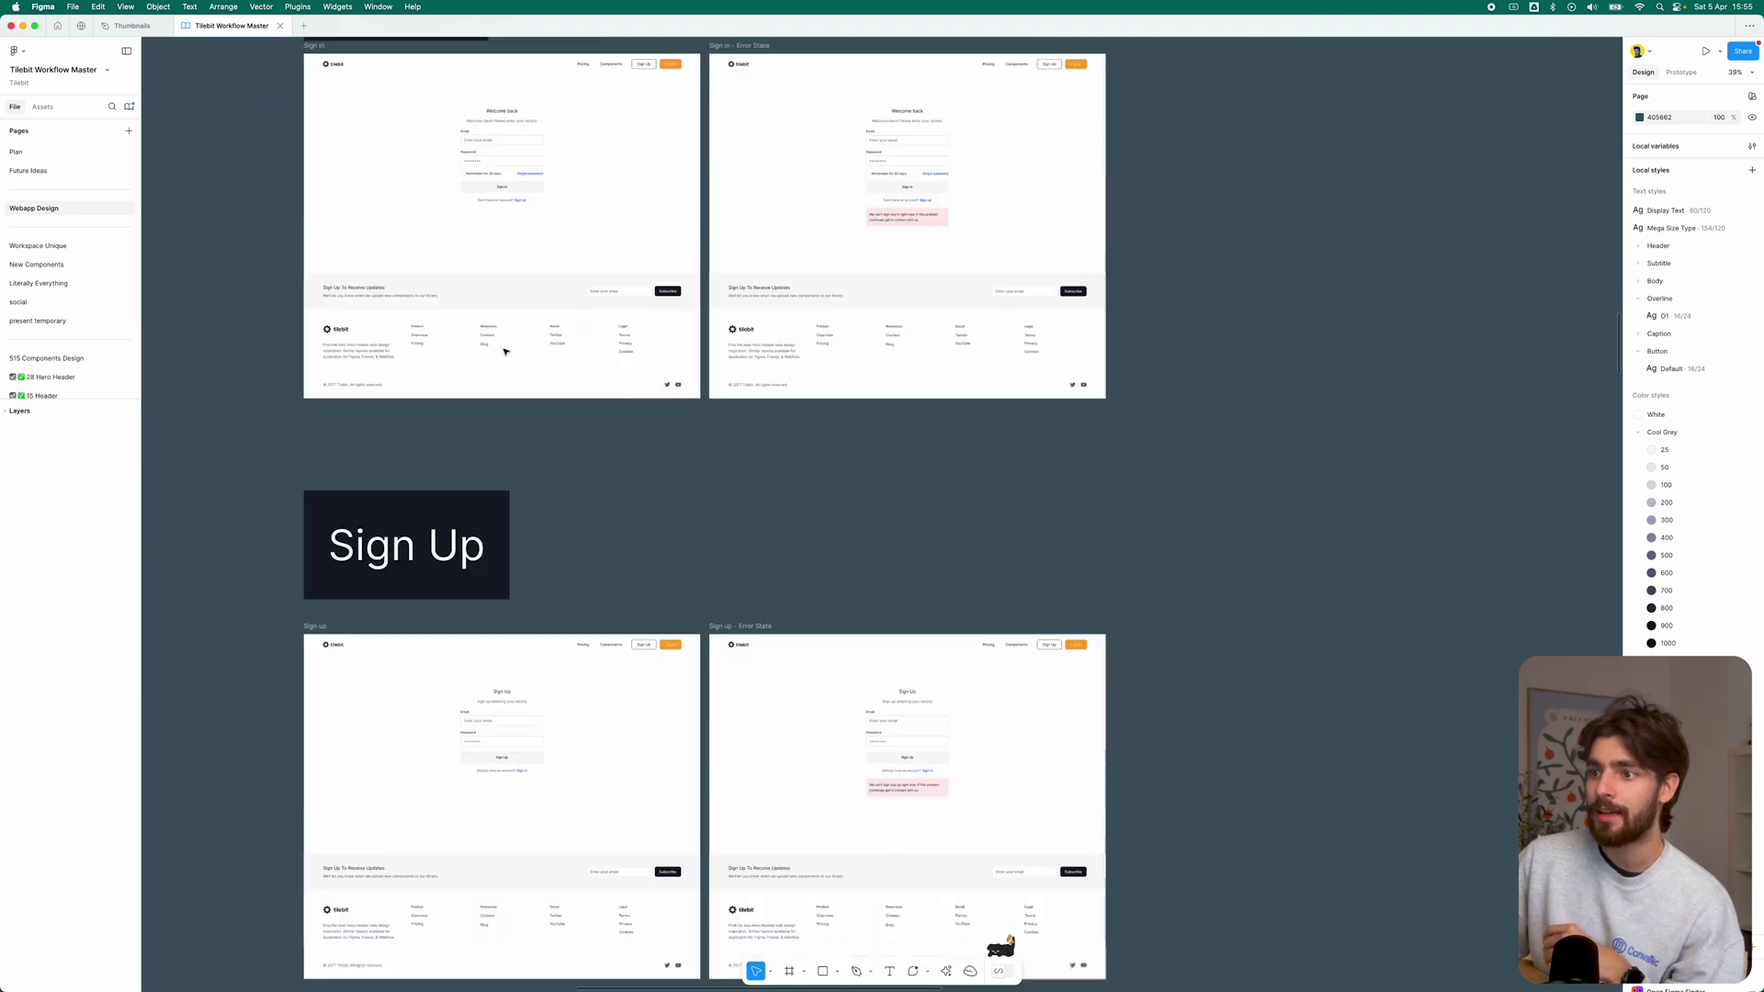
scroll(500, 350, "down", 4)
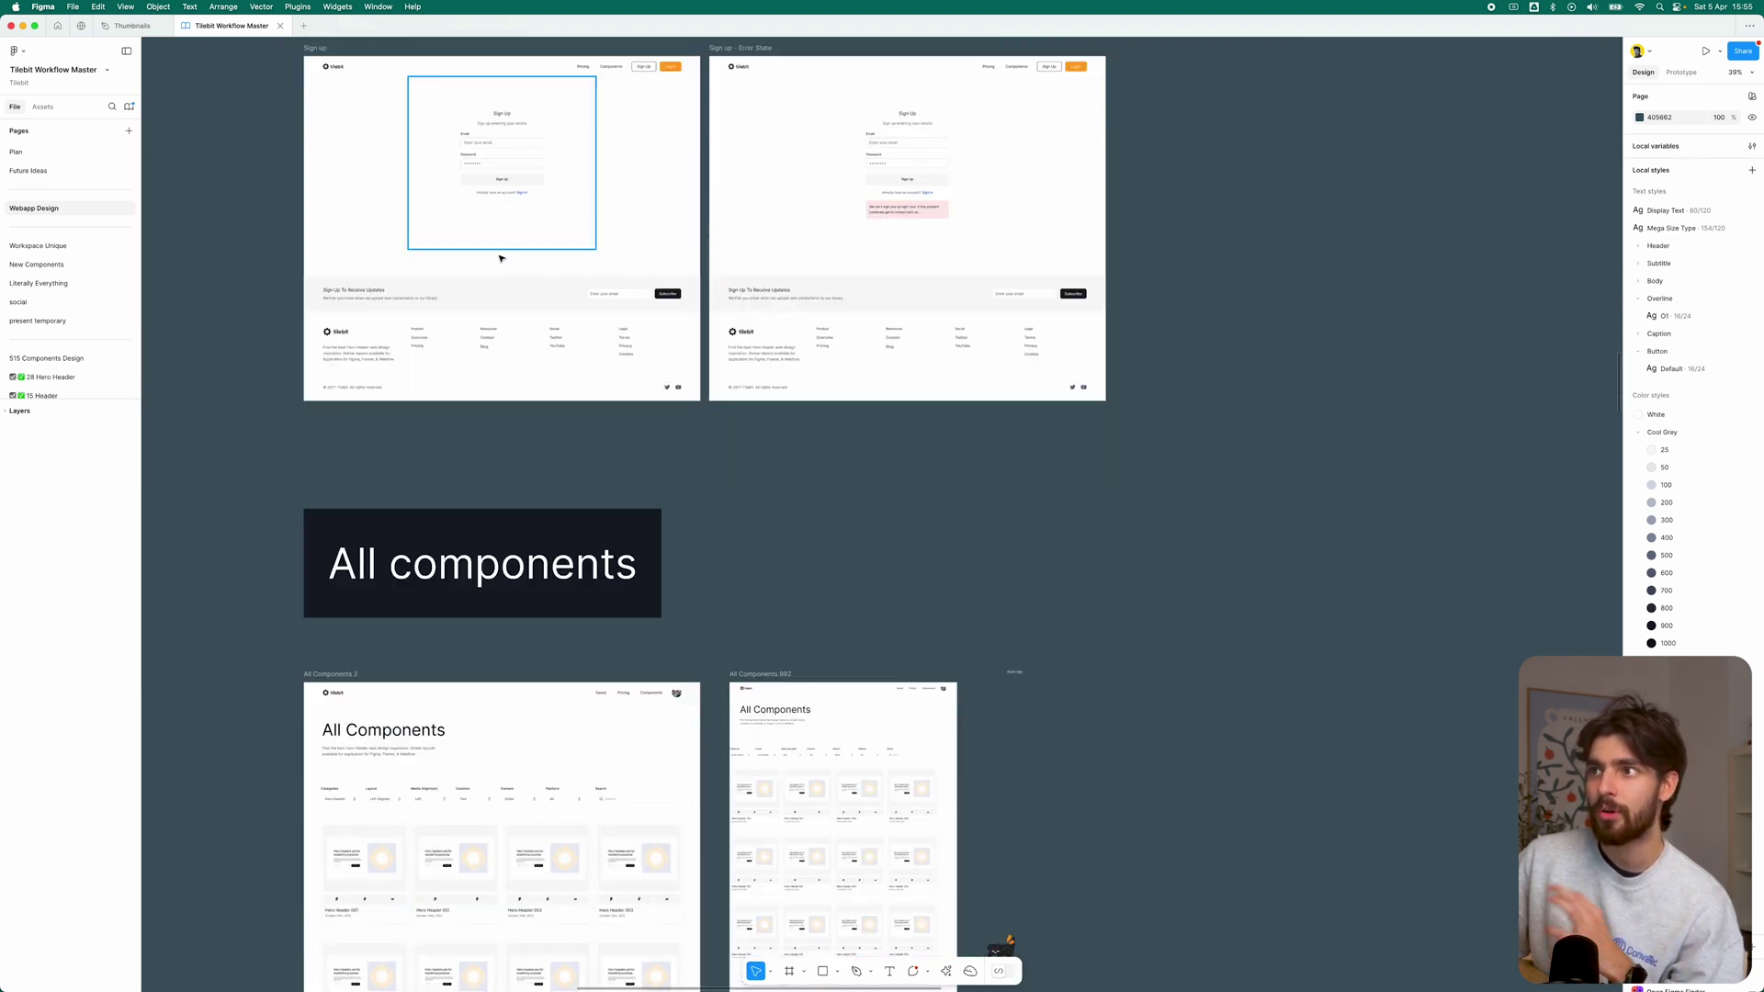
scroll(501, 258, "down", 8)
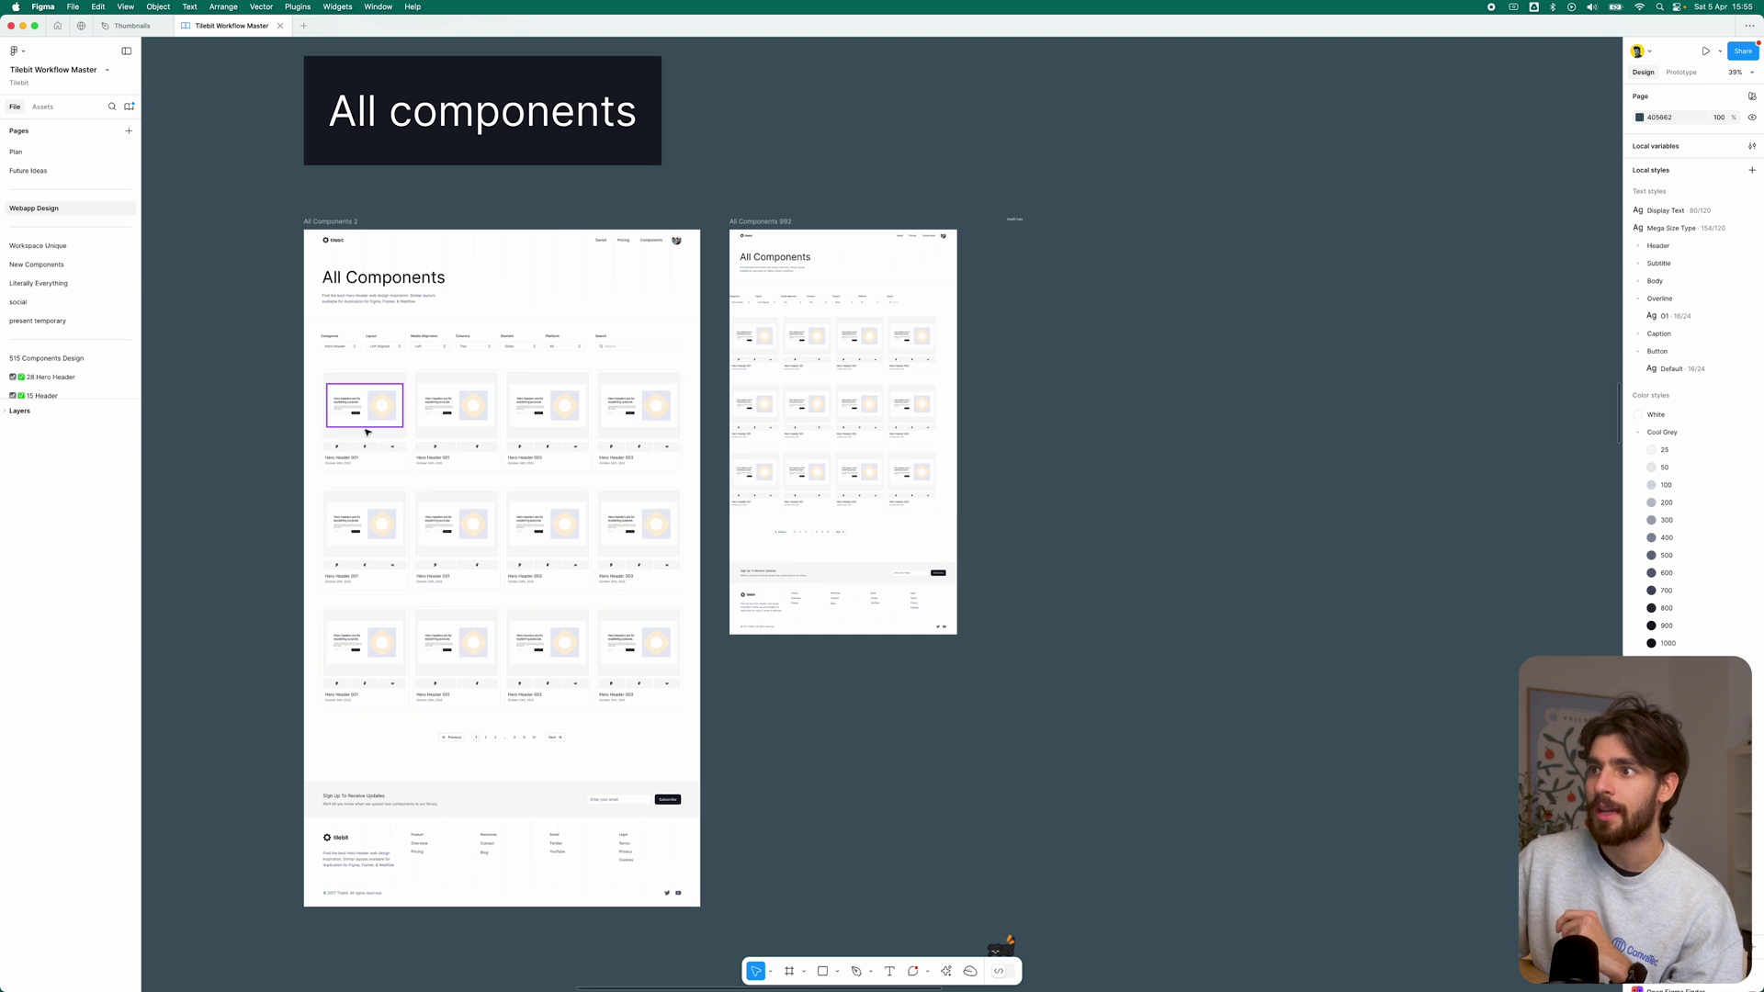
scroll(367, 395, "down", 10)
scroll(368, 349, "up", 9)
scroll(368, 349, "up", 5)
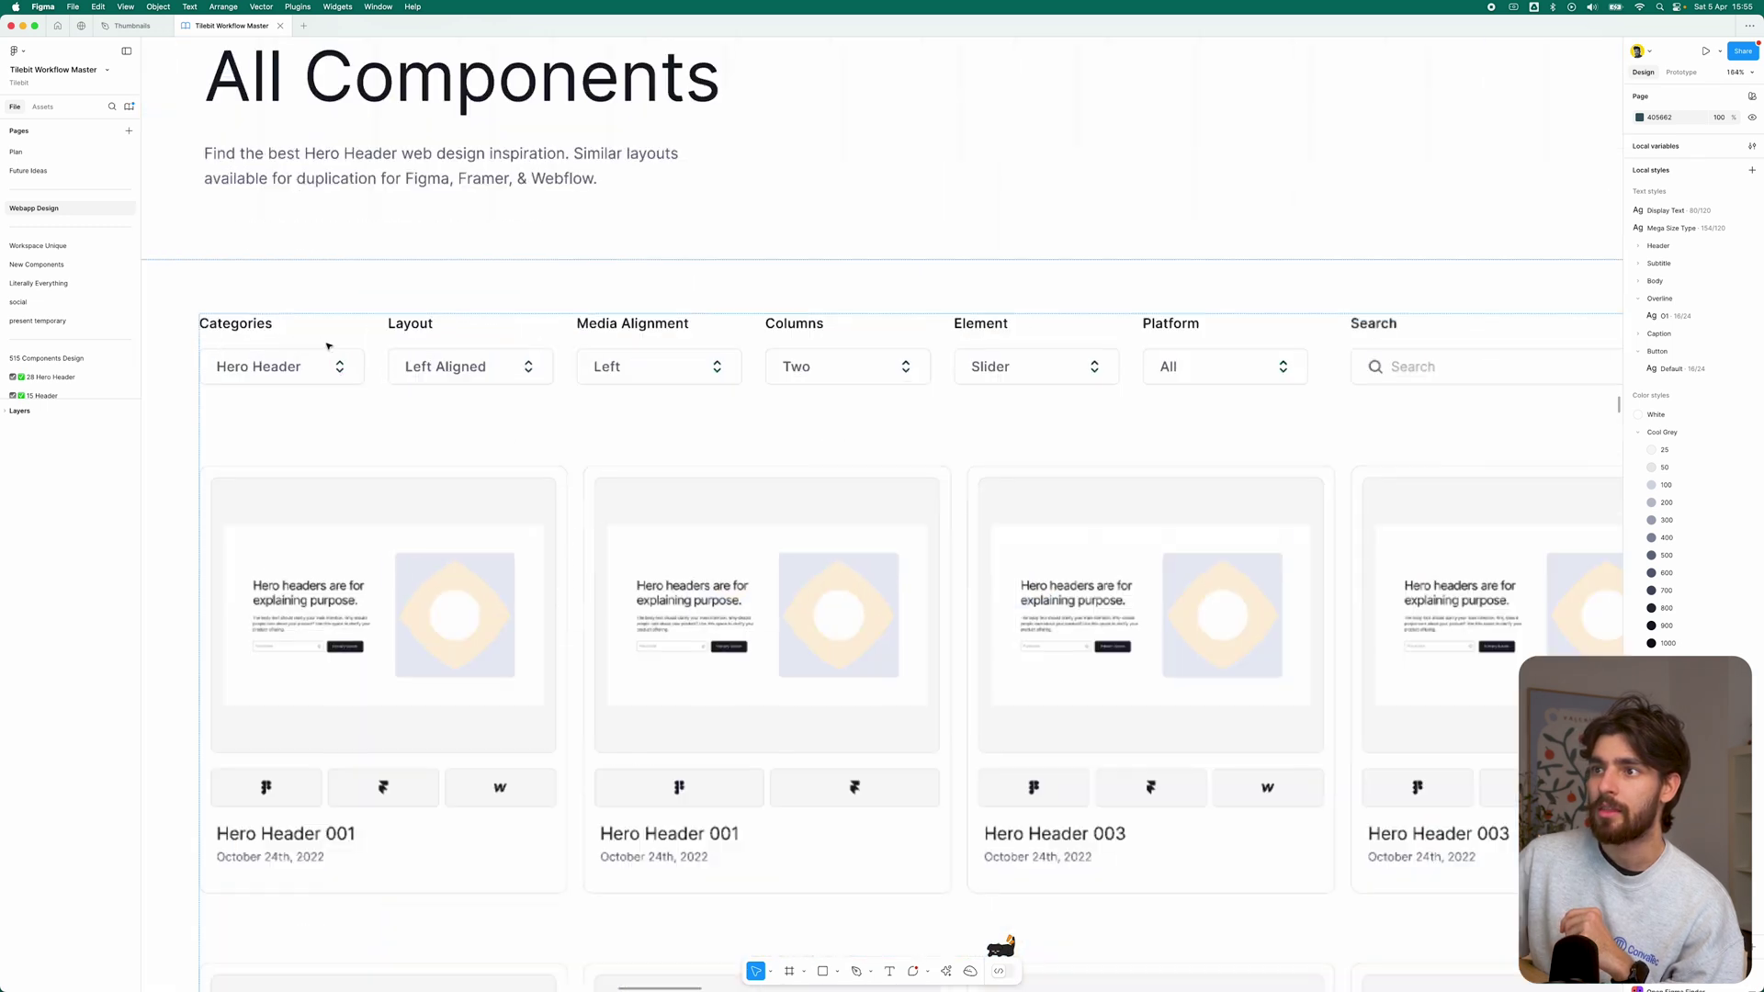
scroll(285, 360, "down", 10)
scroll(399, 407, "up", 5)
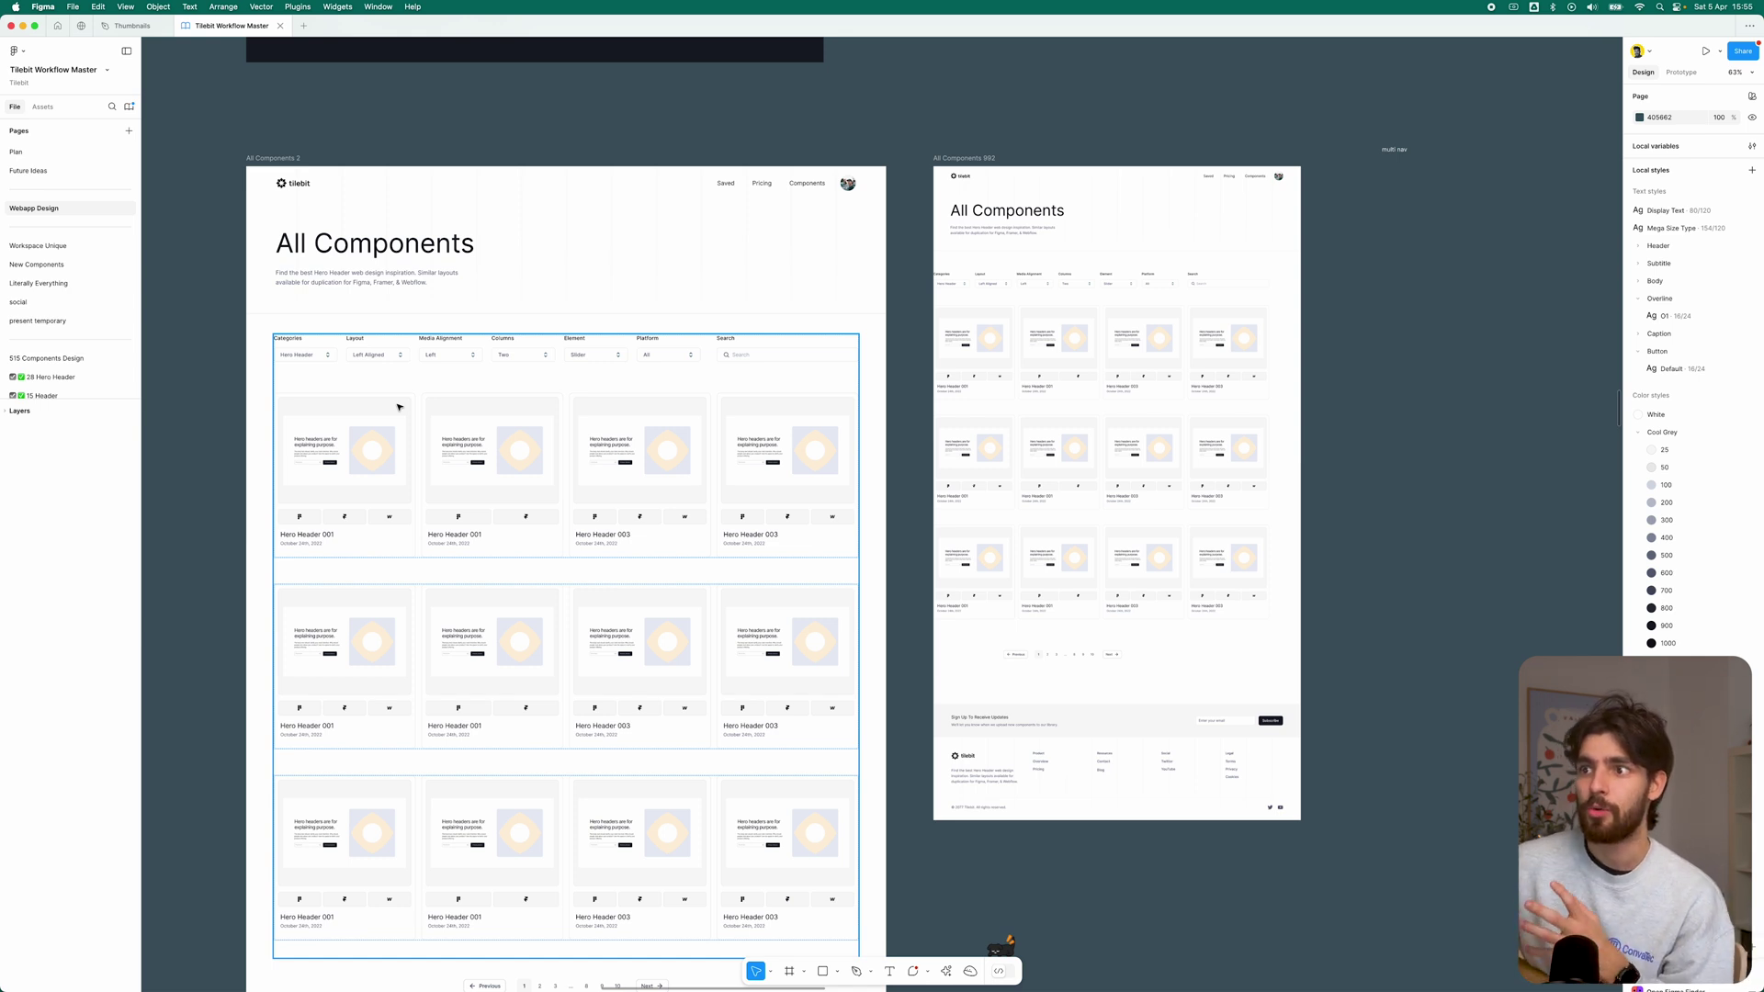
left_click(1013, 972)
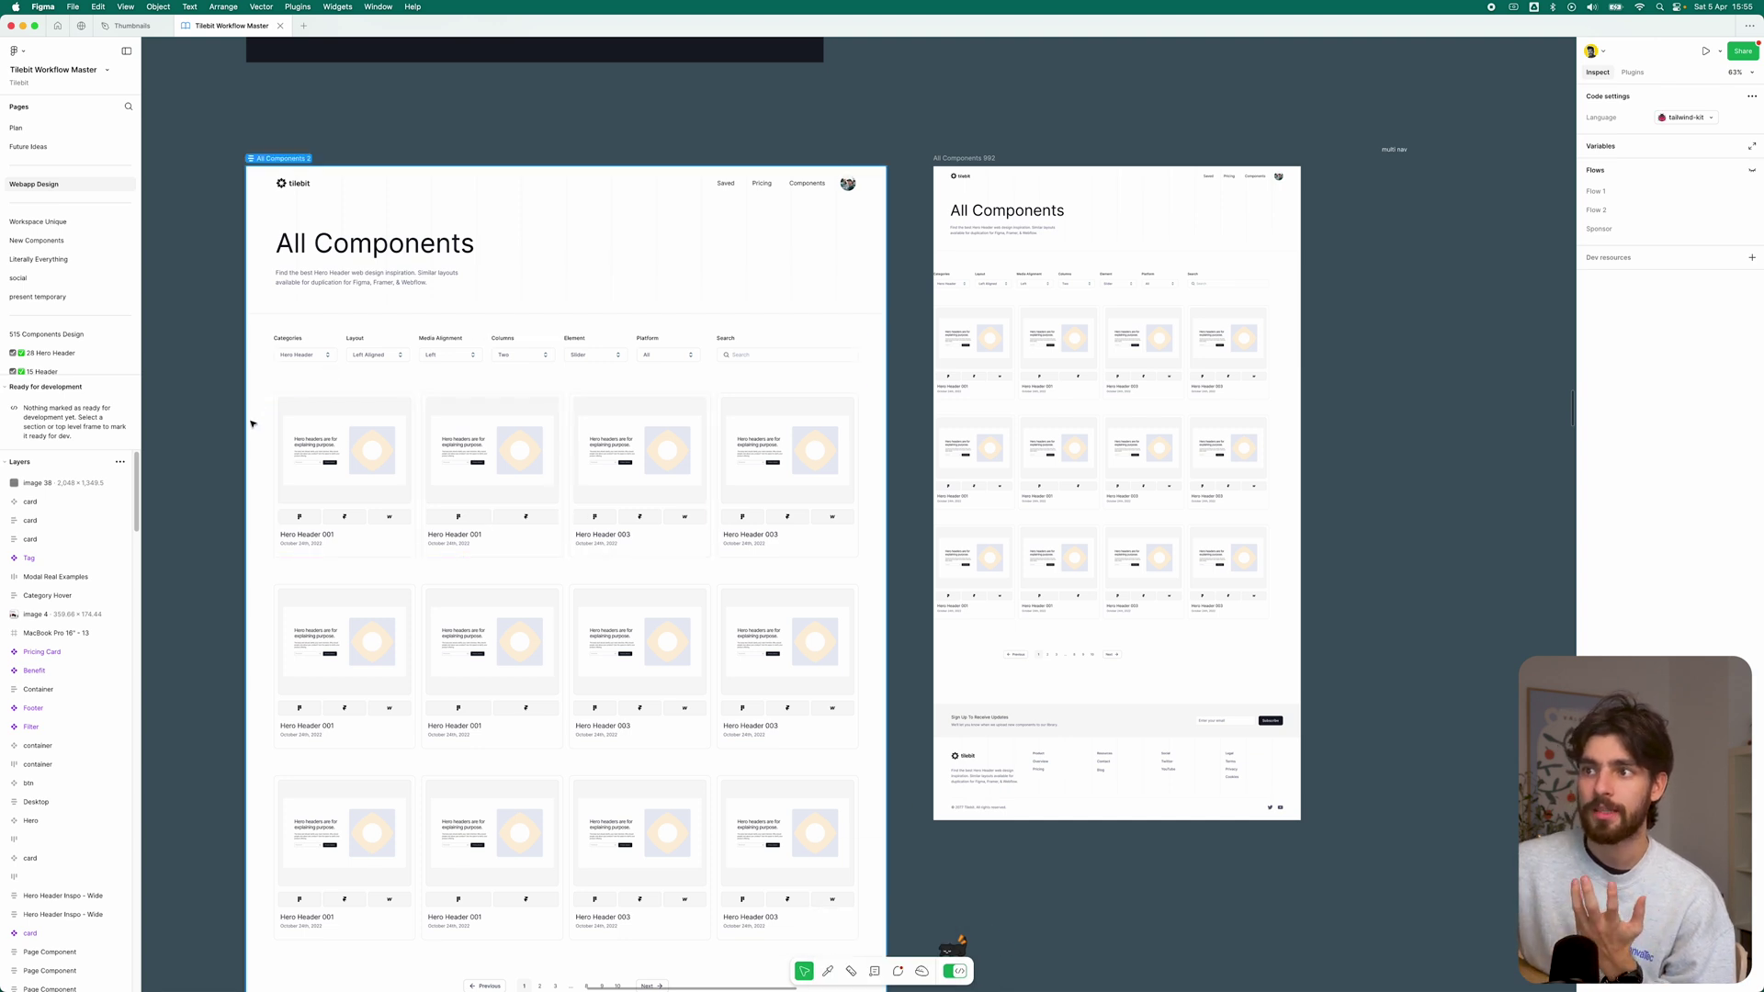
left_click(282, 400)
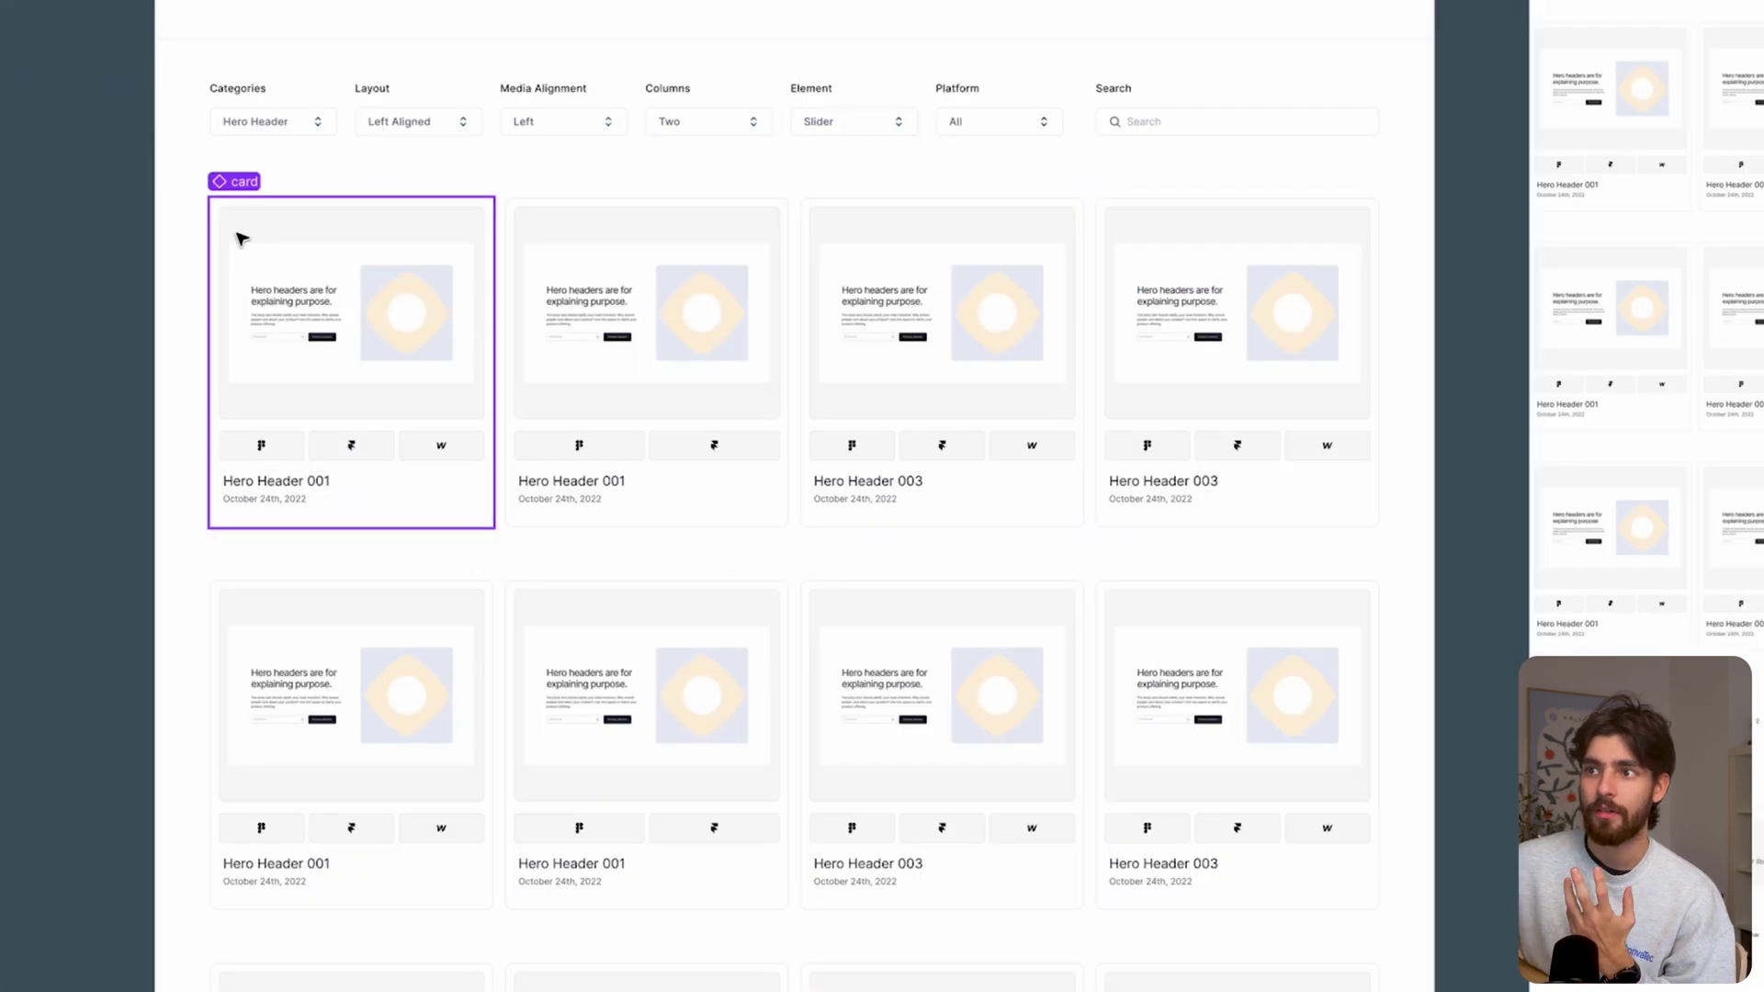
left_click(240, 239)
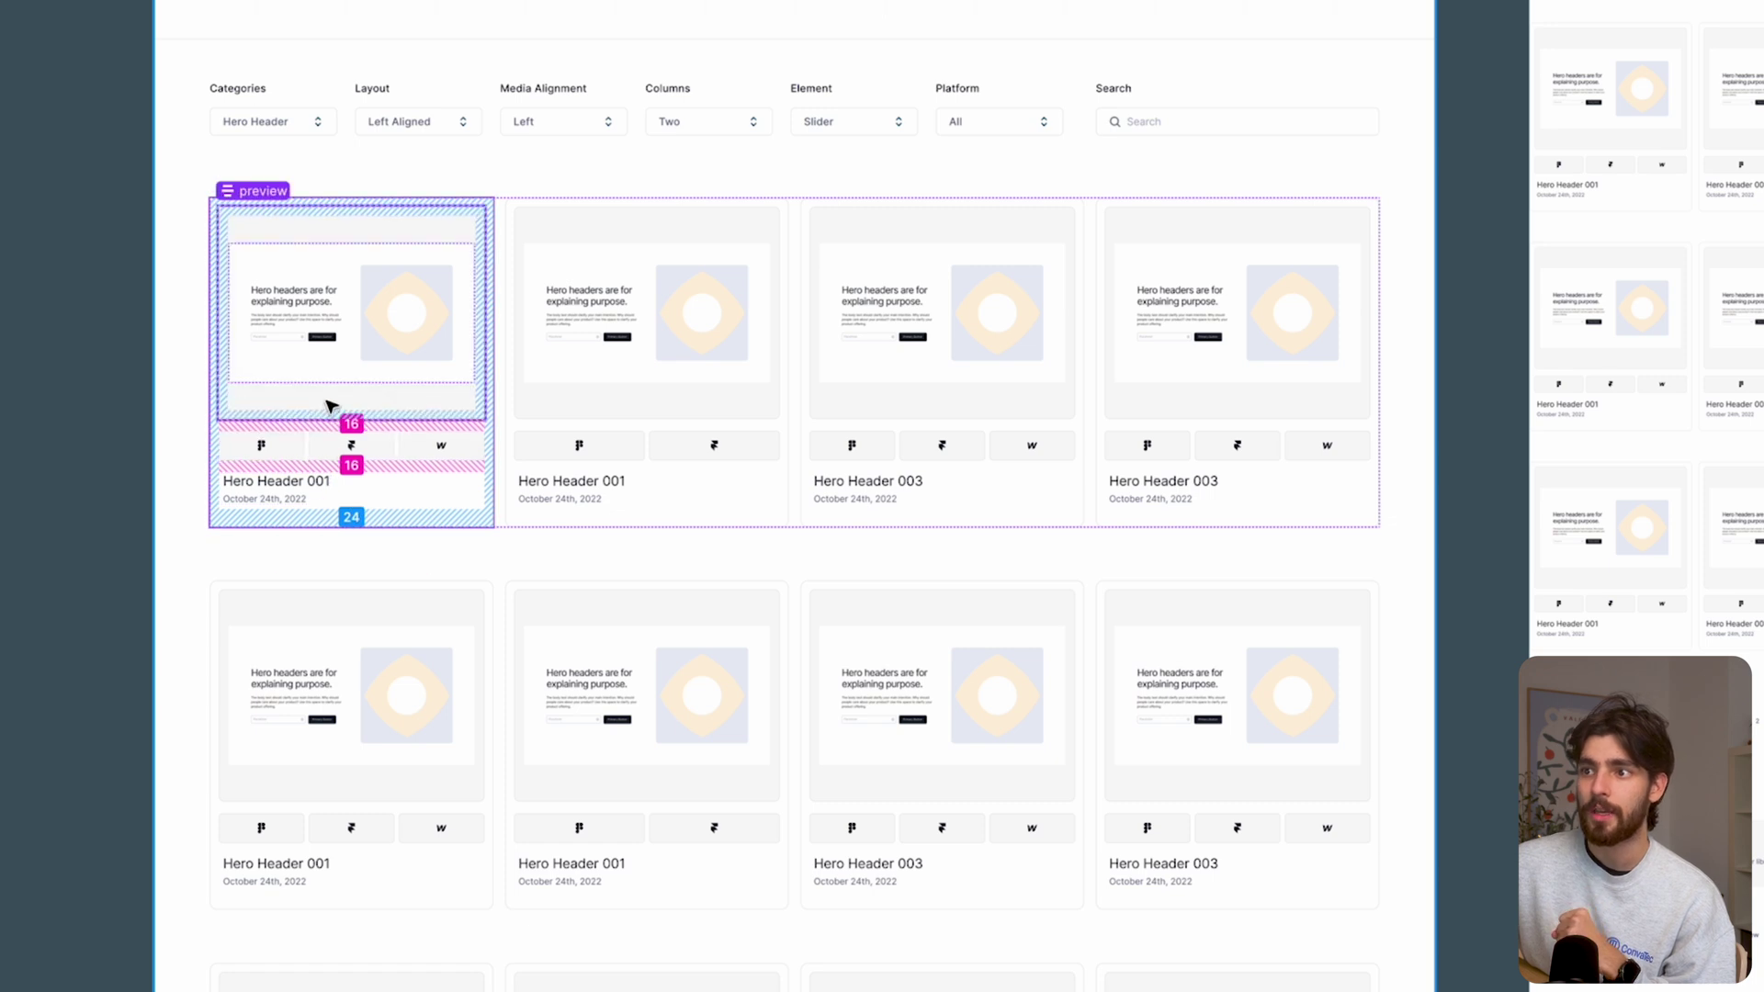
left_click(275, 482)
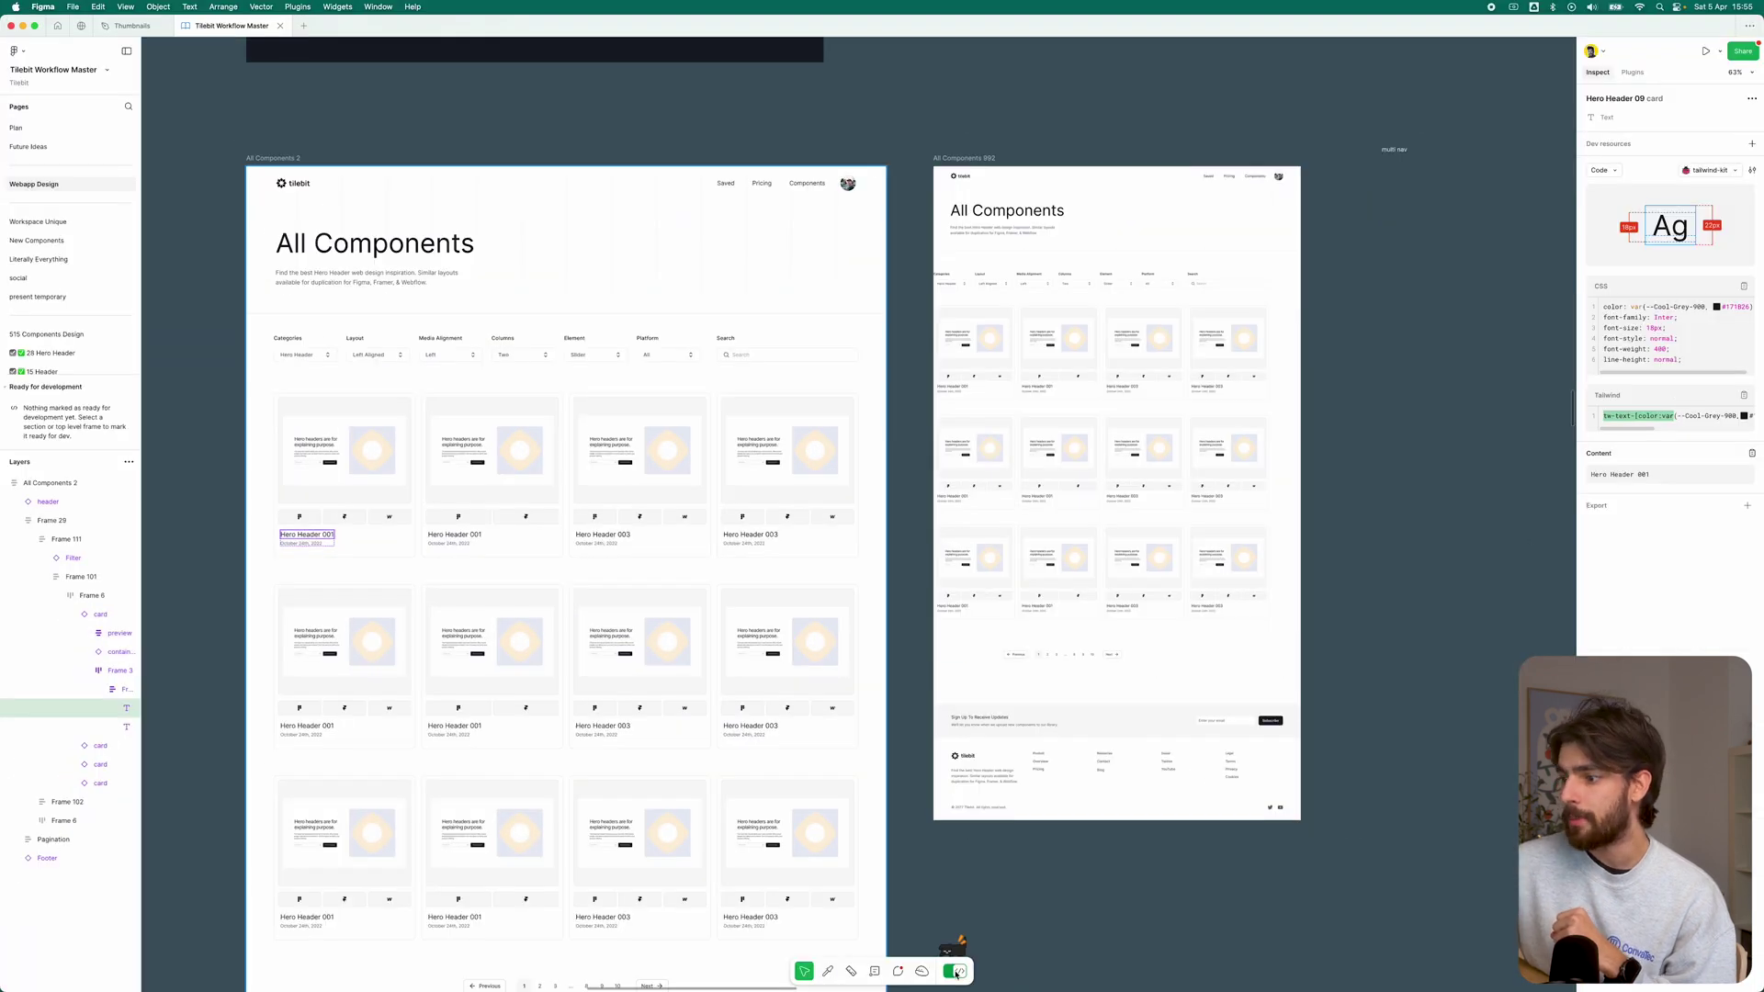
left_click(955, 971)
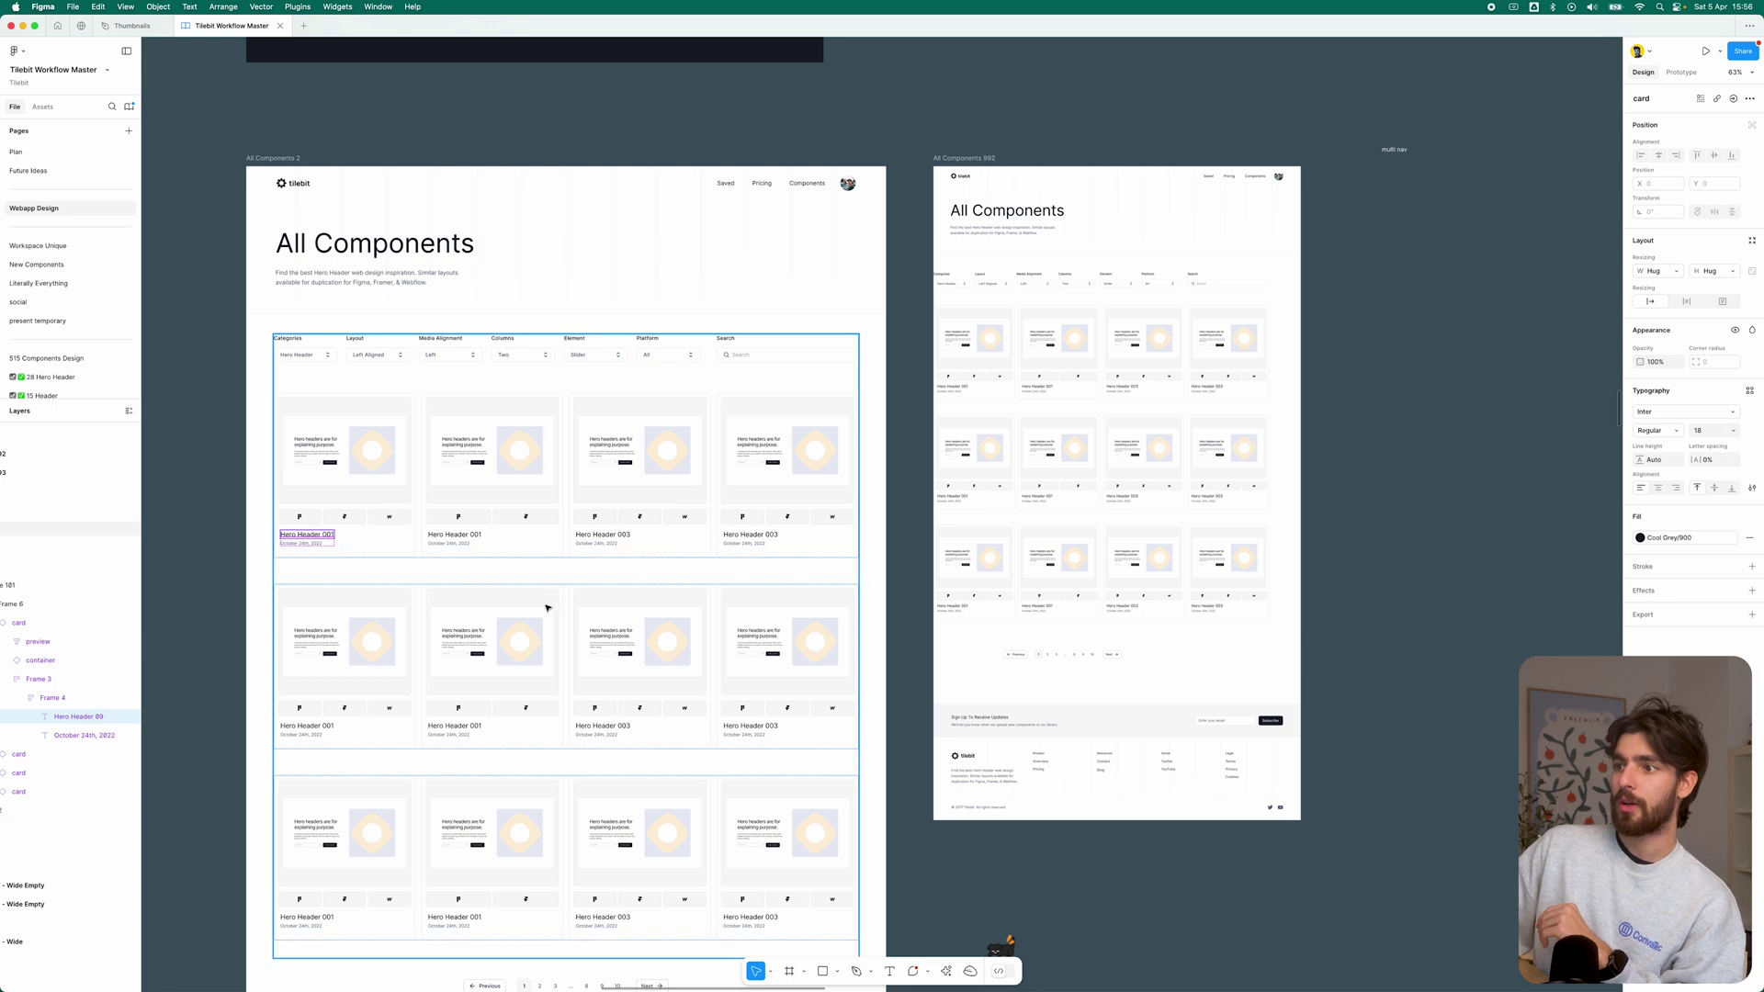
Step: Nest Frame 231, the AI notepad landing page, inside Frame 234
scroll(547, 608, "down", 10)
scroll(459, 616, "down", 5)
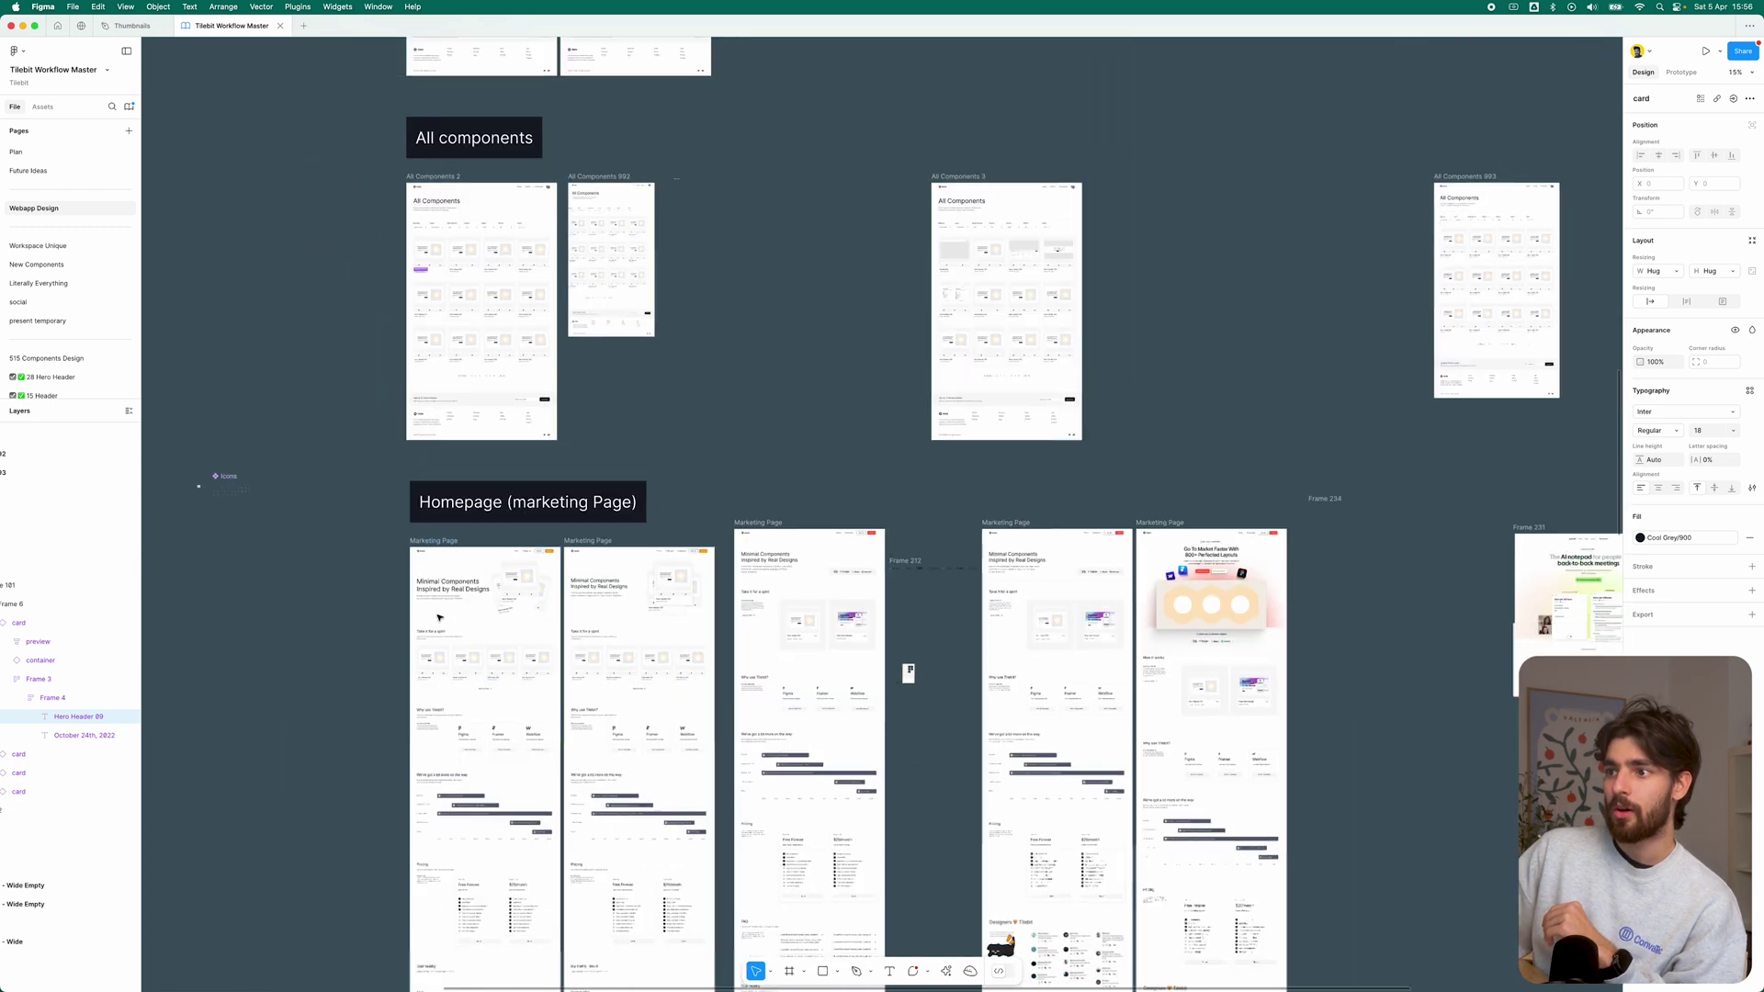
scroll(551, 597, "up", 3)
scroll(659, 572, "right", 1)
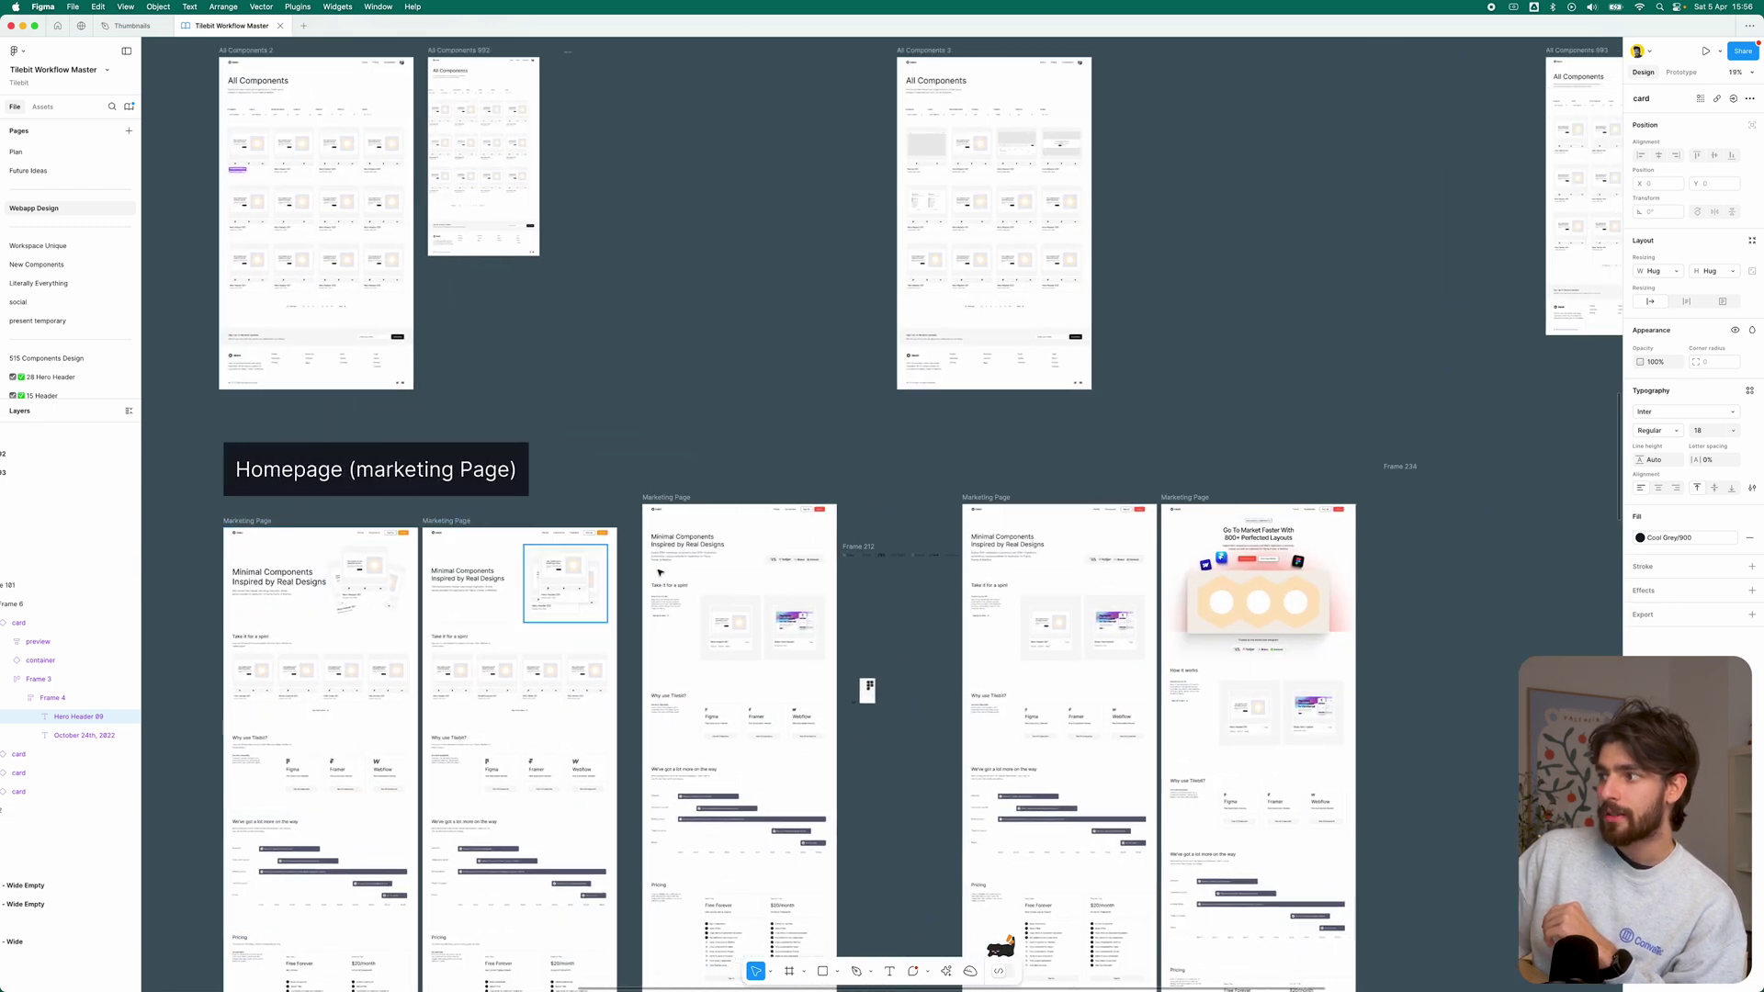
scroll(373, 670, "up", 2)
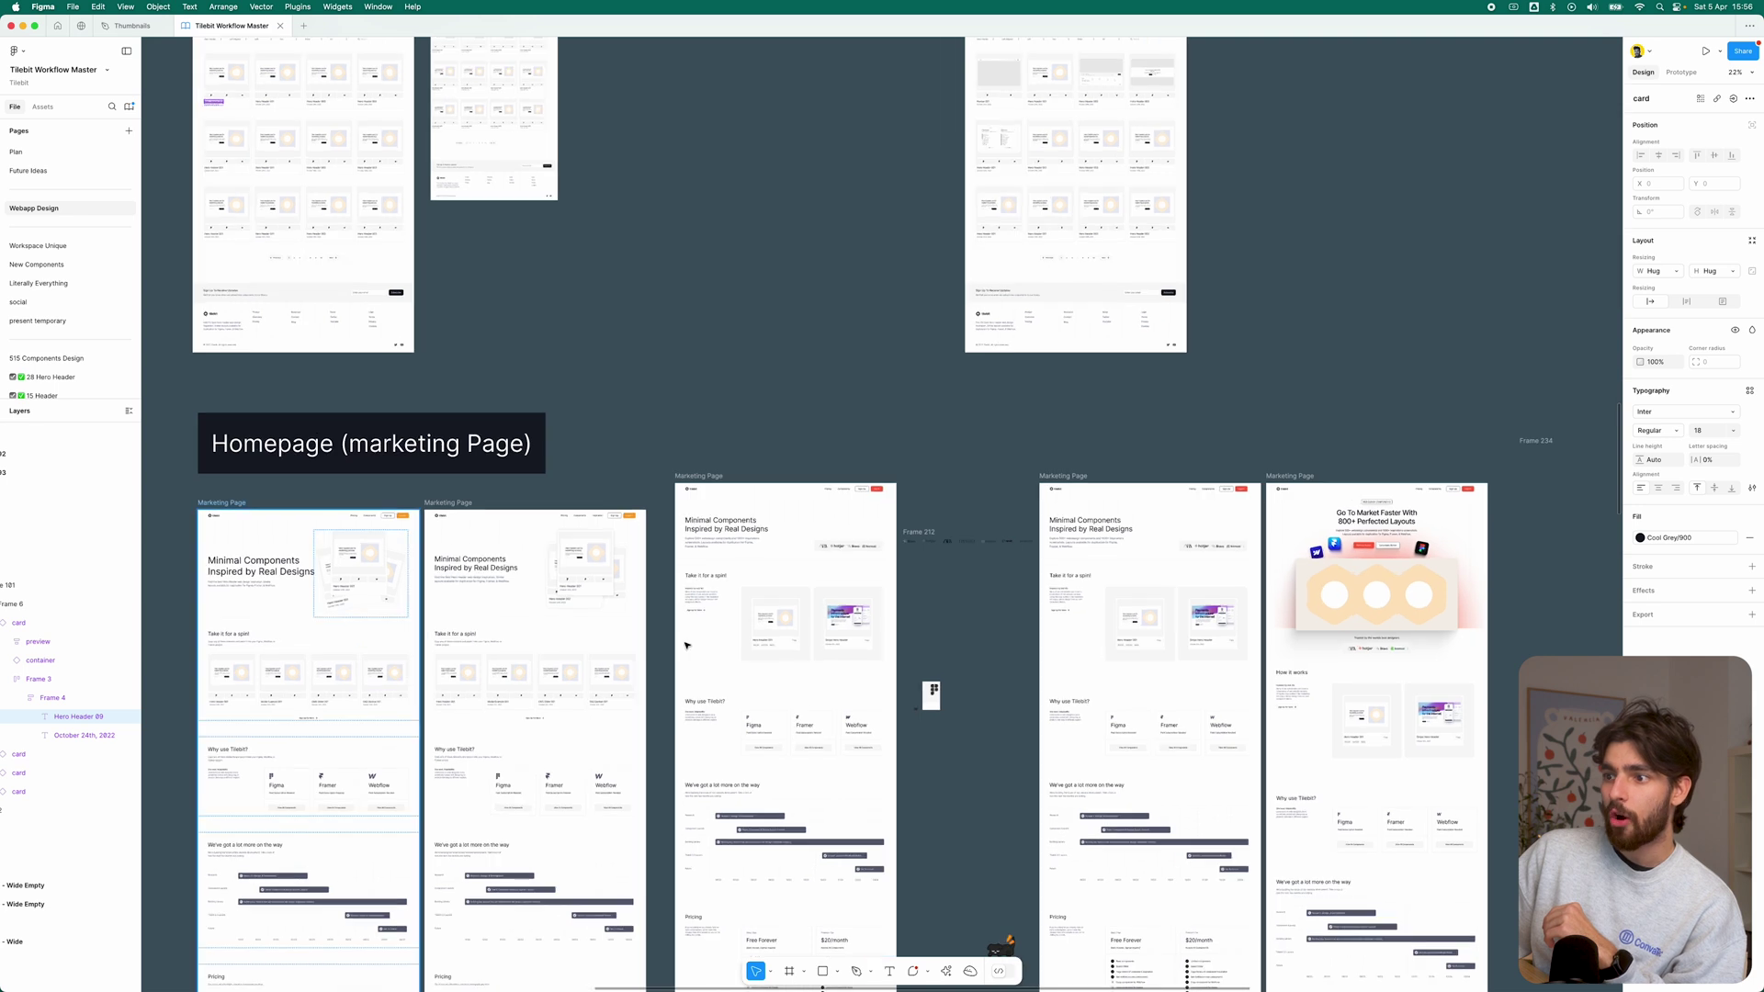
scroll(687, 654, "right", 5)
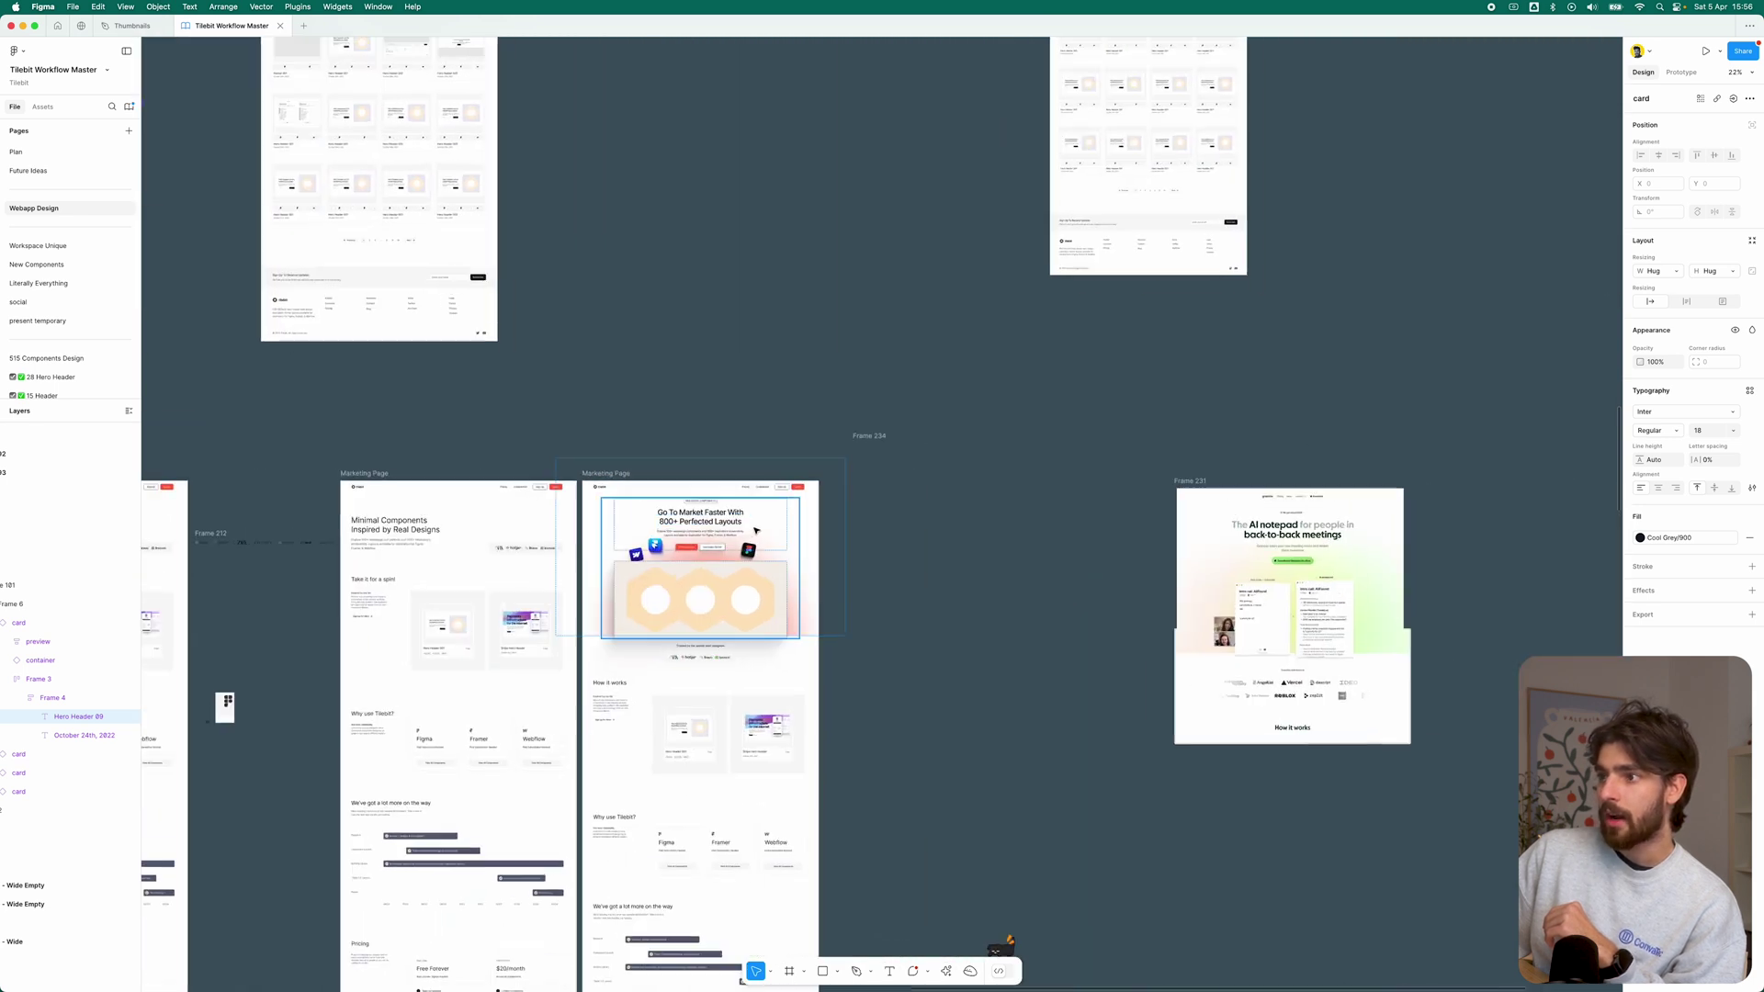
scroll(735, 532, "up", 3)
scroll(918, 487, "down", 2)
left_click_drag(1291, 462, 949, 481)
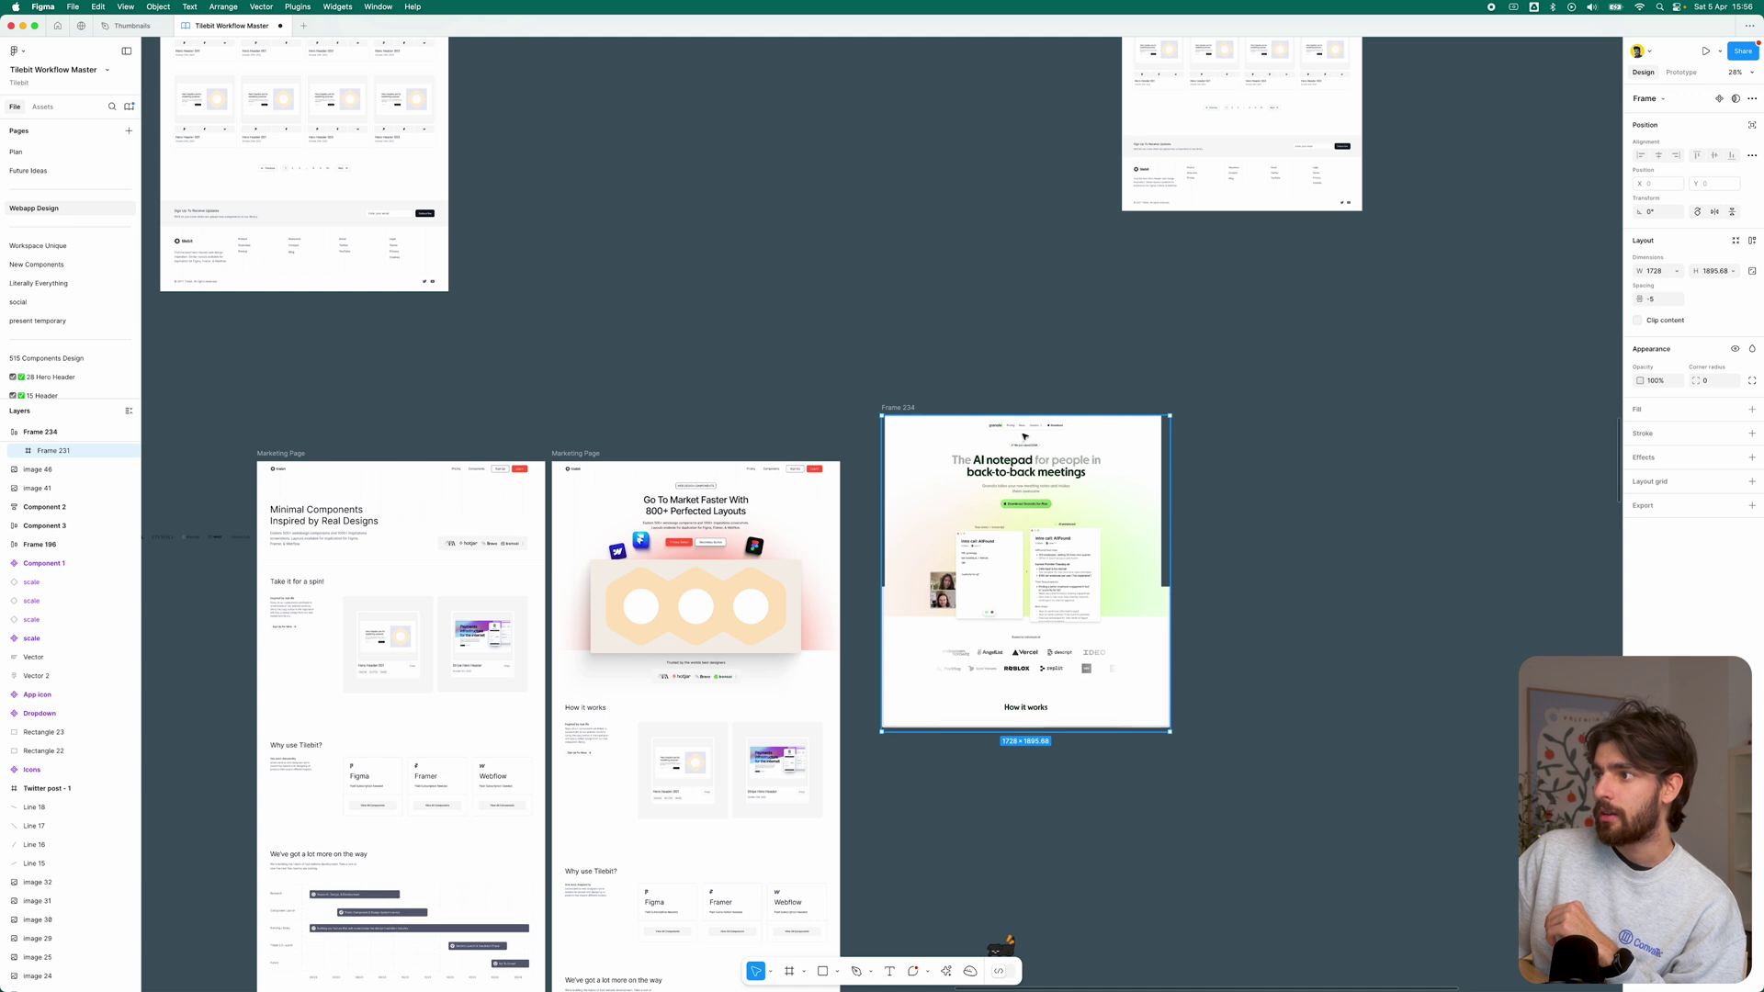
Step: Pan around the Homepage marketing section to check the nested AI notepad frame
scroll(1025, 437, "up", 2)
scroll(919, 515, "down", 4)
scroll(801, 564, "up", 1)
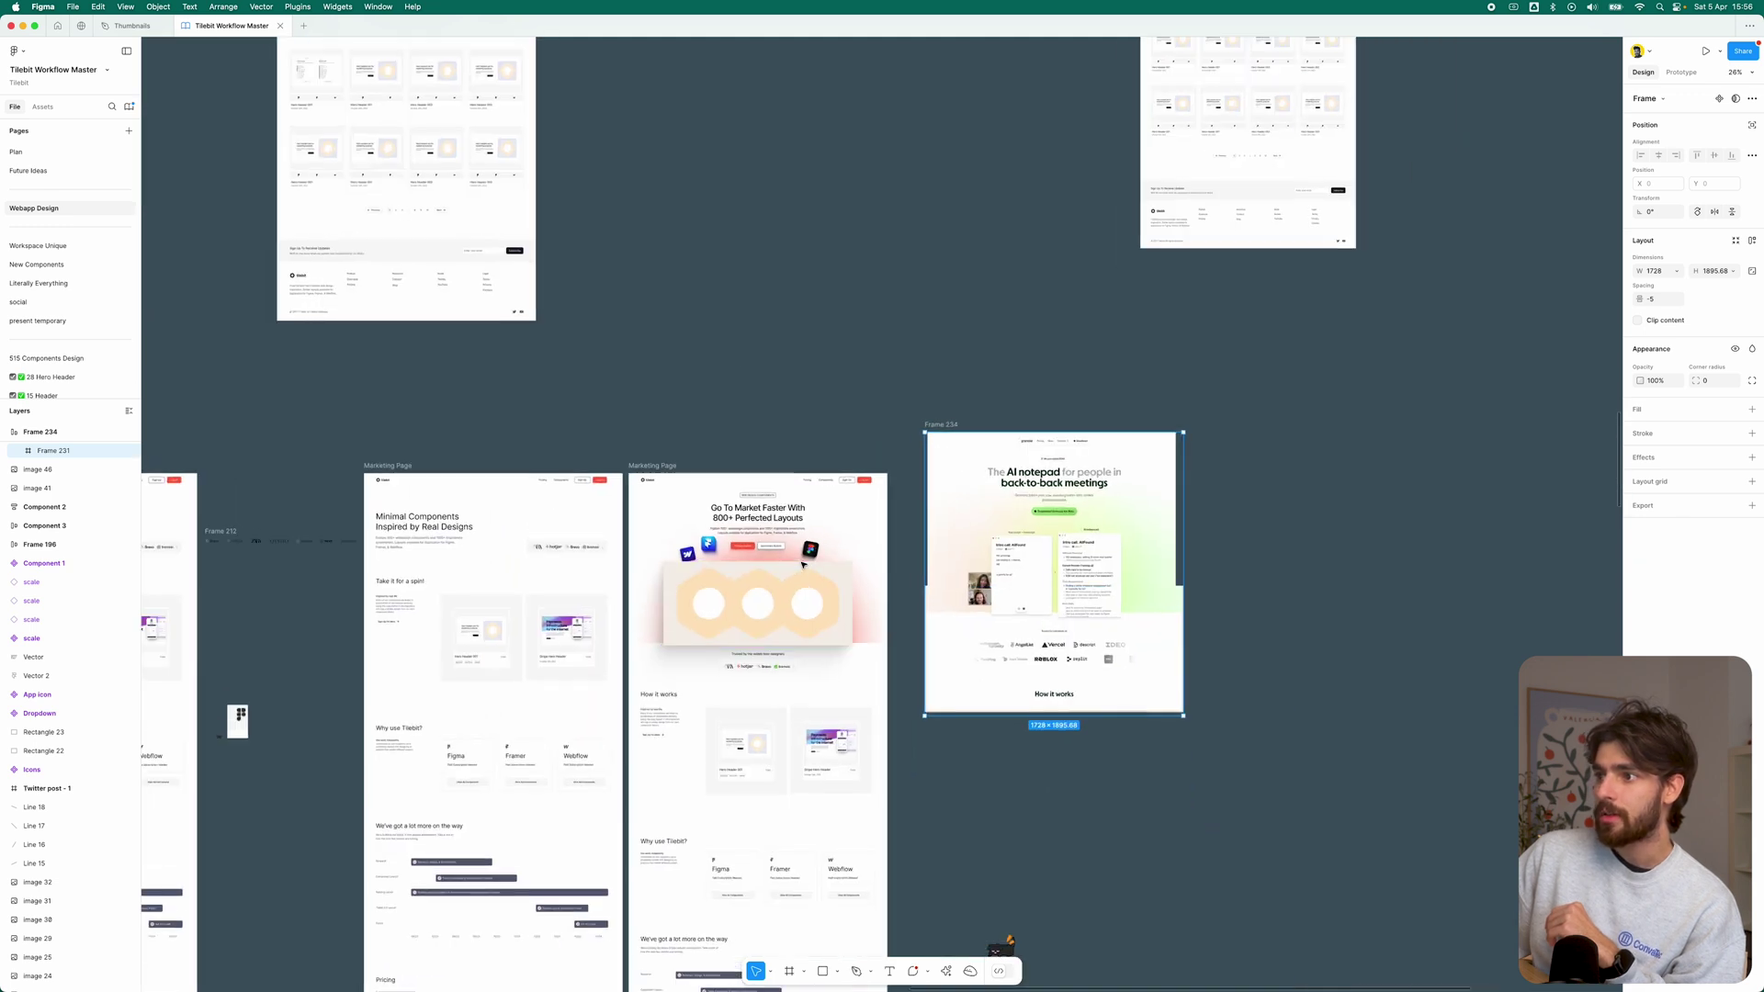
scroll(802, 564, "up", 2)
scroll(647, 570, "up", 2)
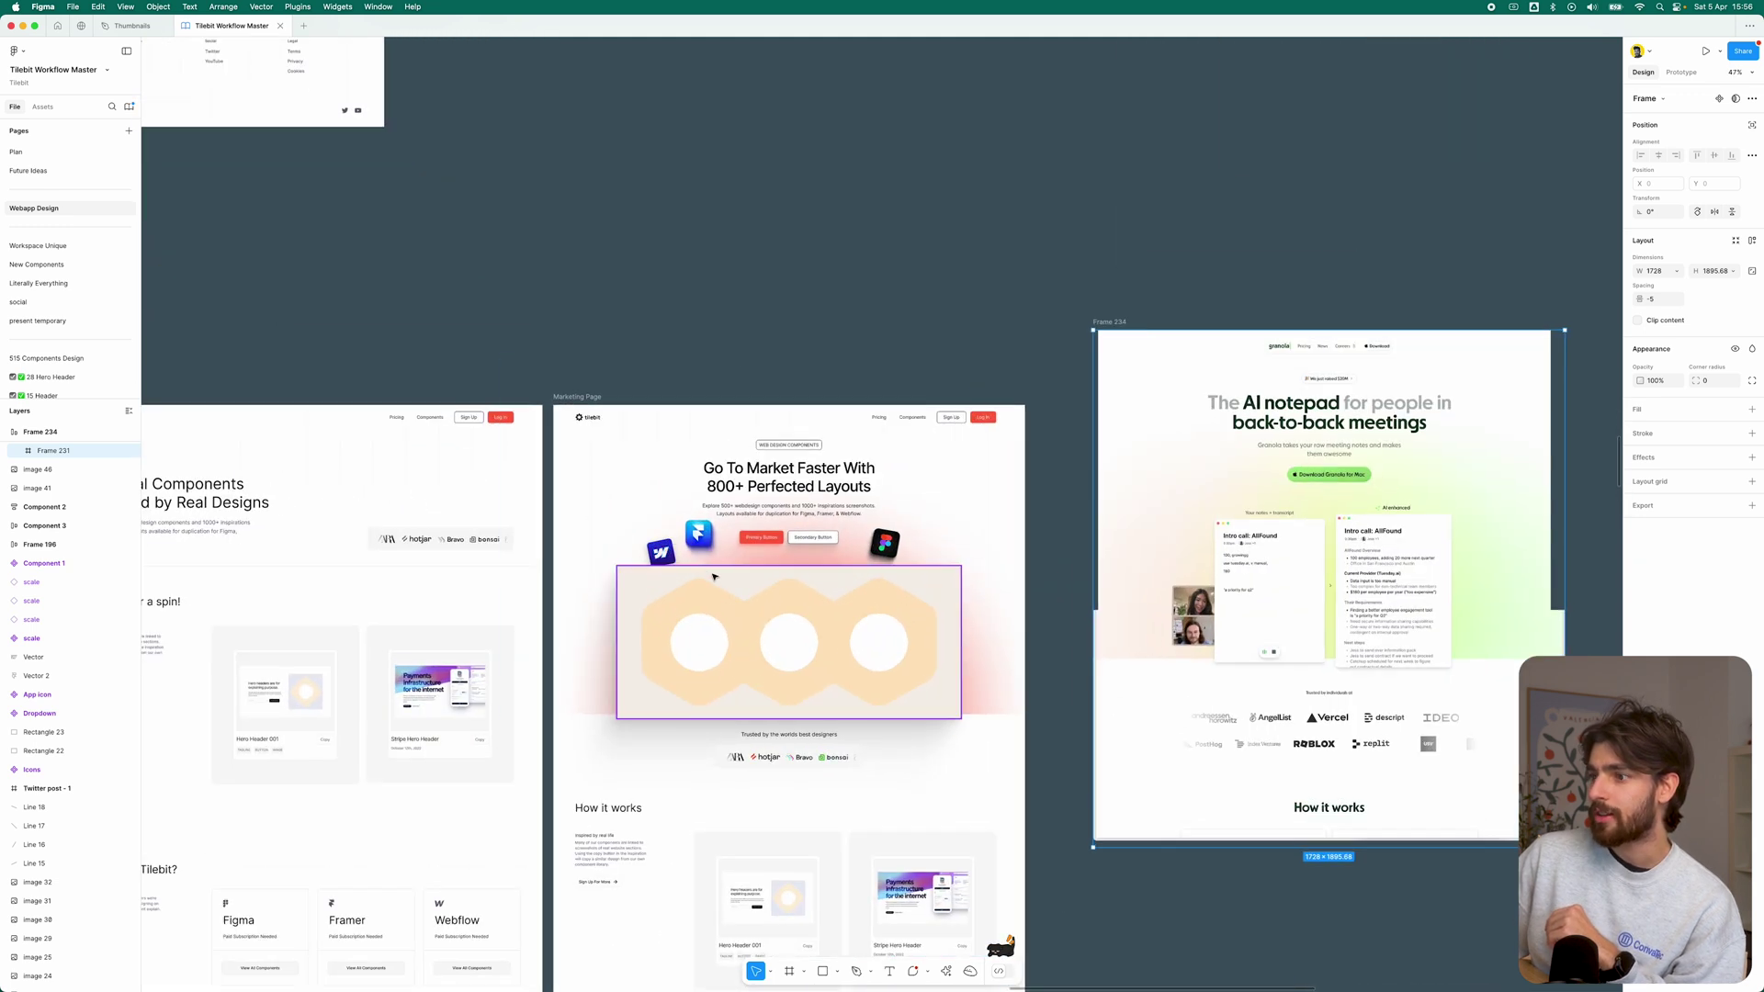
scroll(717, 584, "down", 8)
scroll(710, 593, "down", 2)
scroll(716, 606, "up", 6)
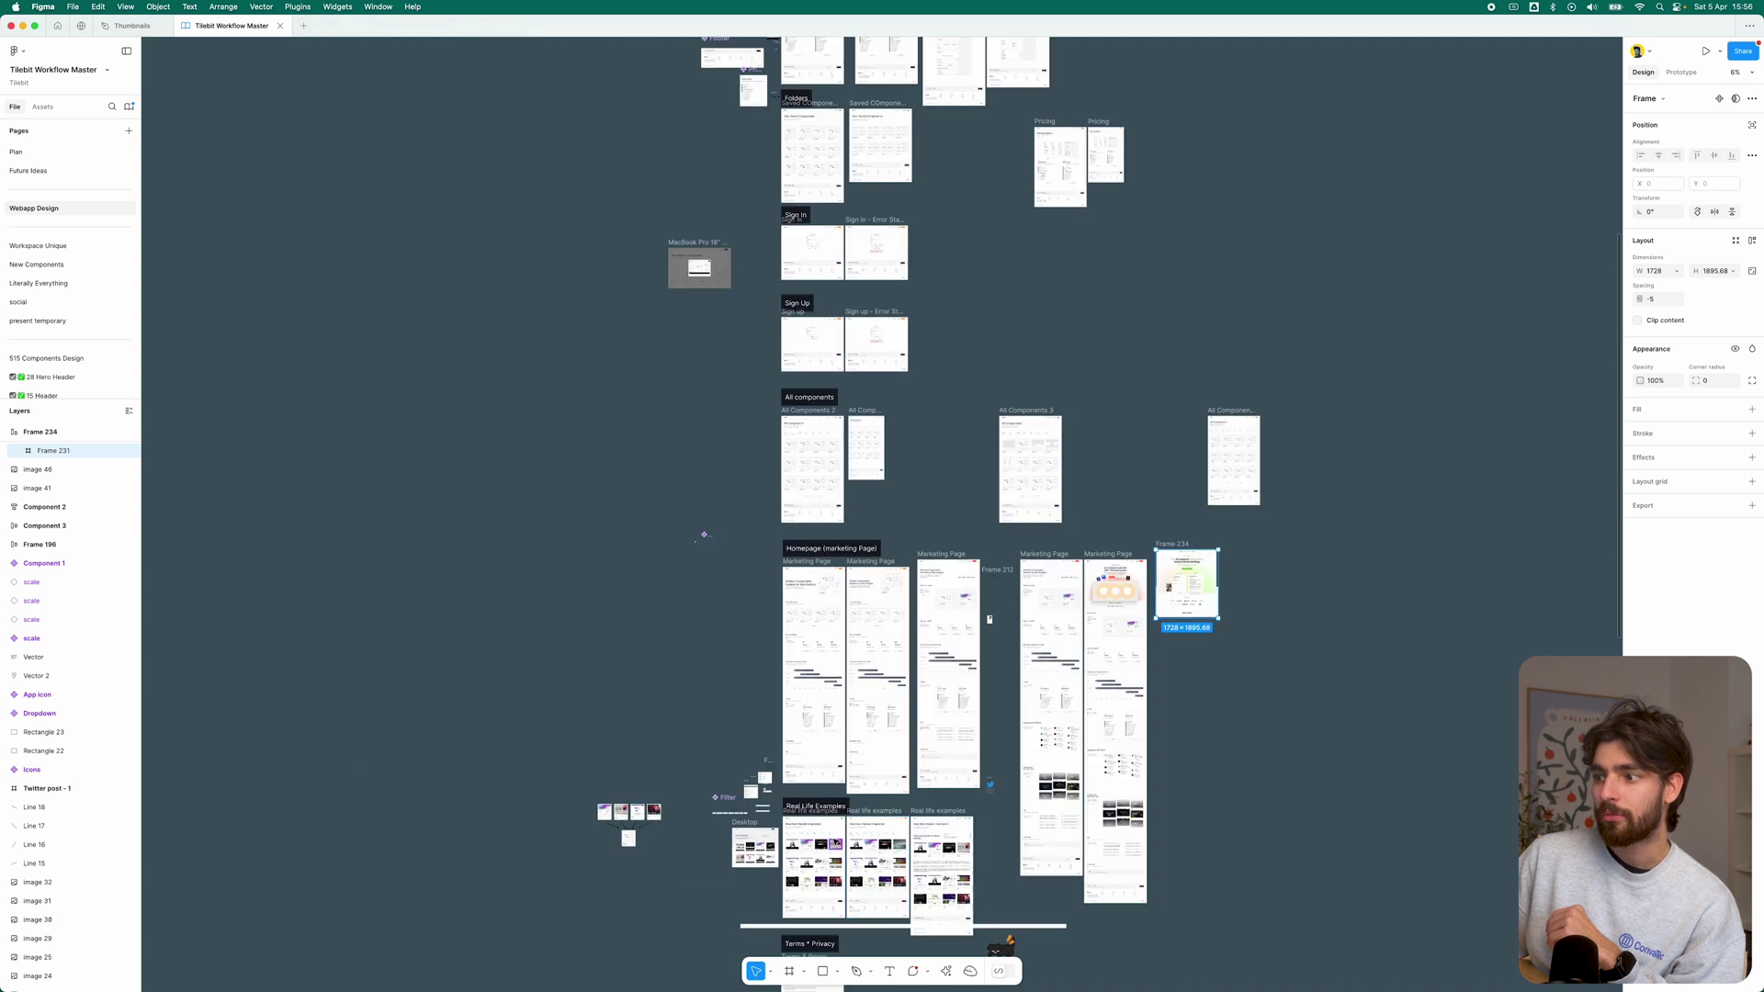
scroll(808, 735, "down", 5)
scroll(735, 459, "down", 1)
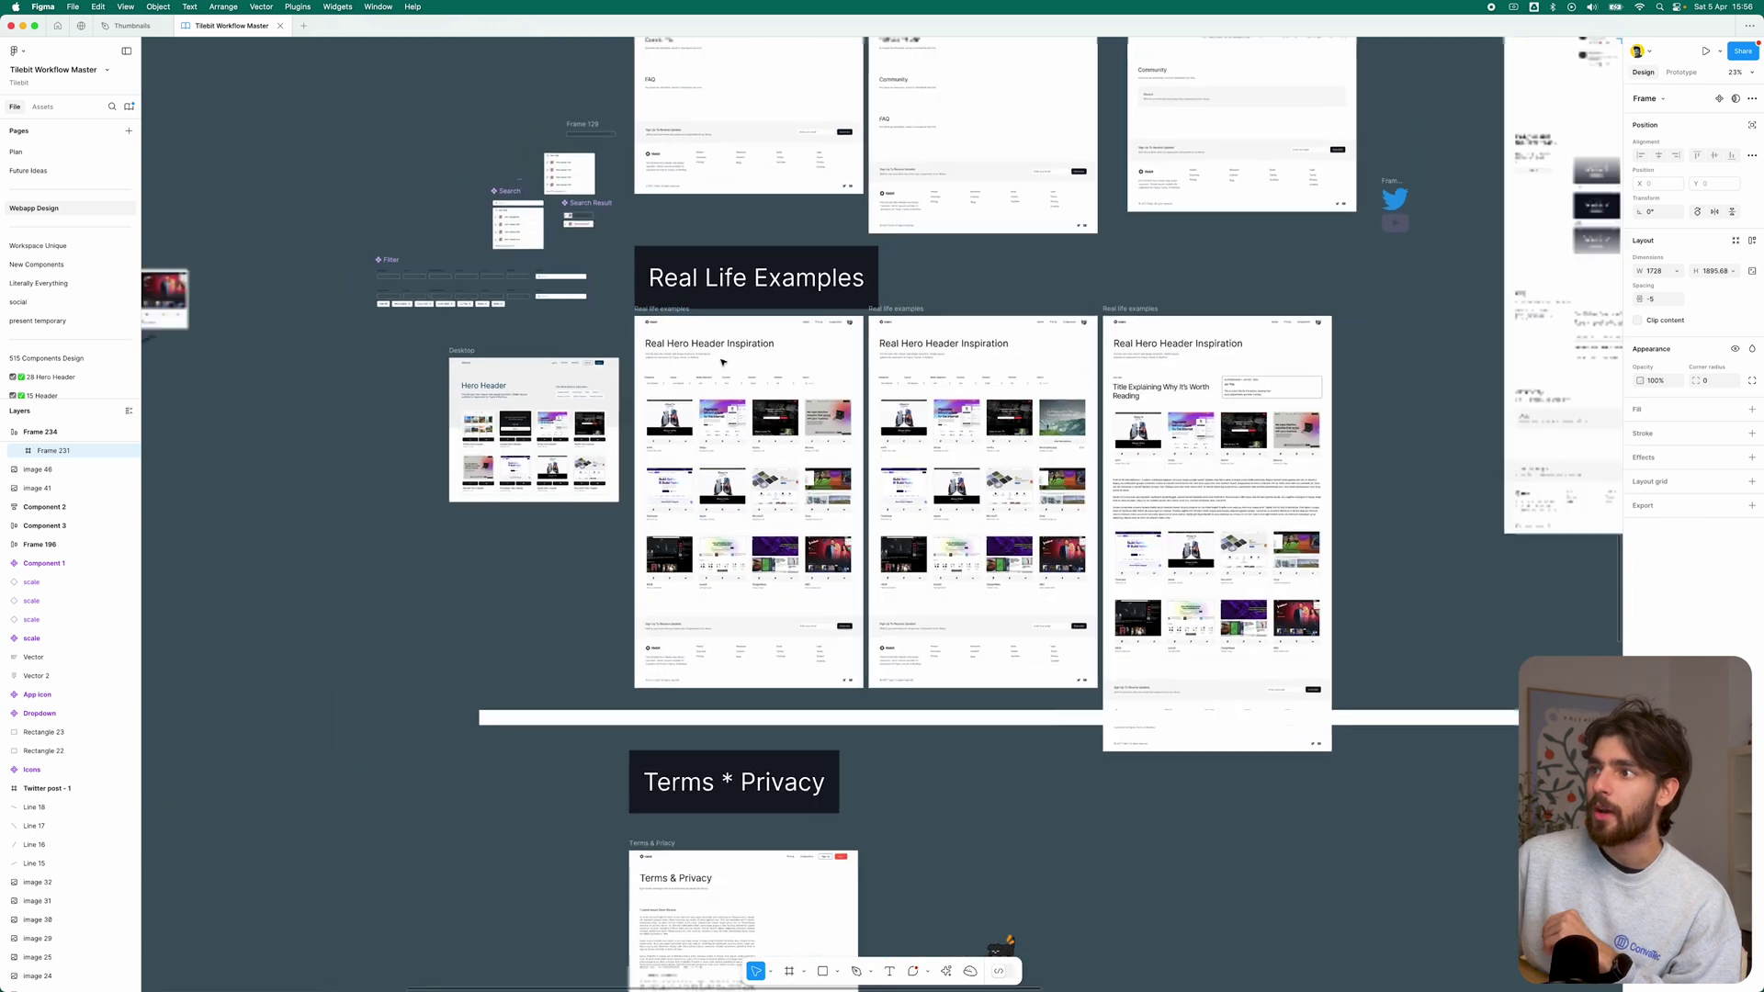
scroll(722, 363, "up", 2)
scroll(727, 402, "down", 5)
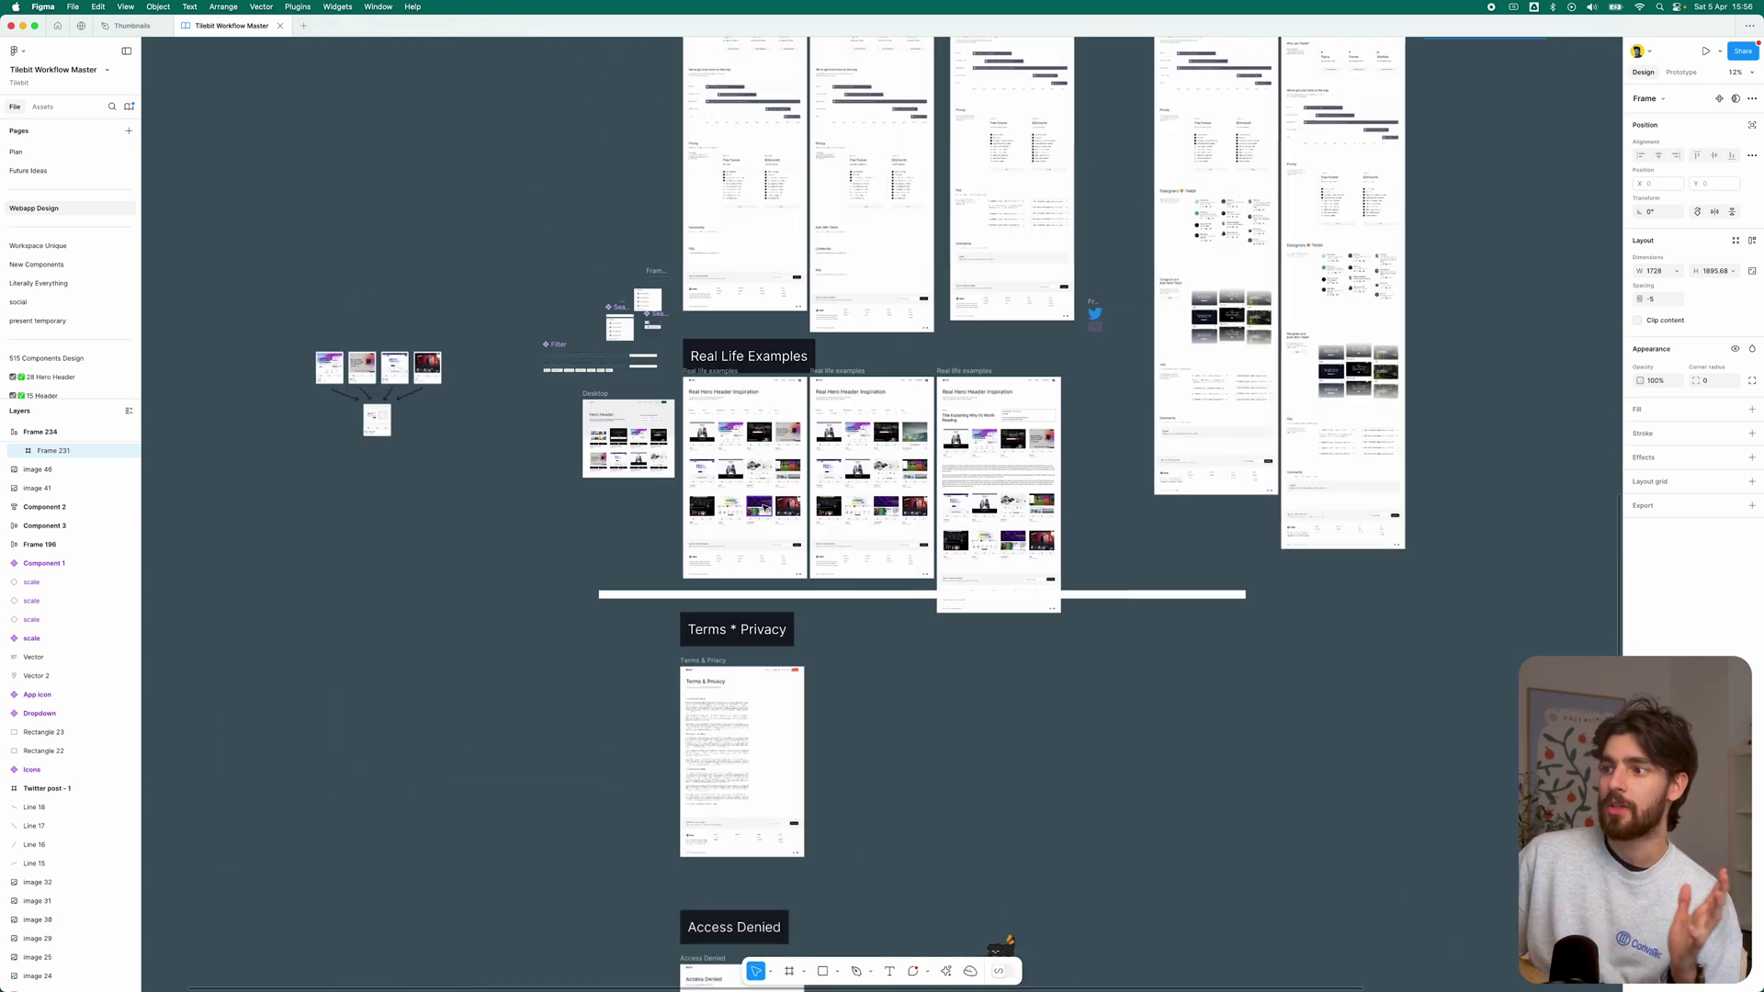
scroll(762, 506, "down", 6)
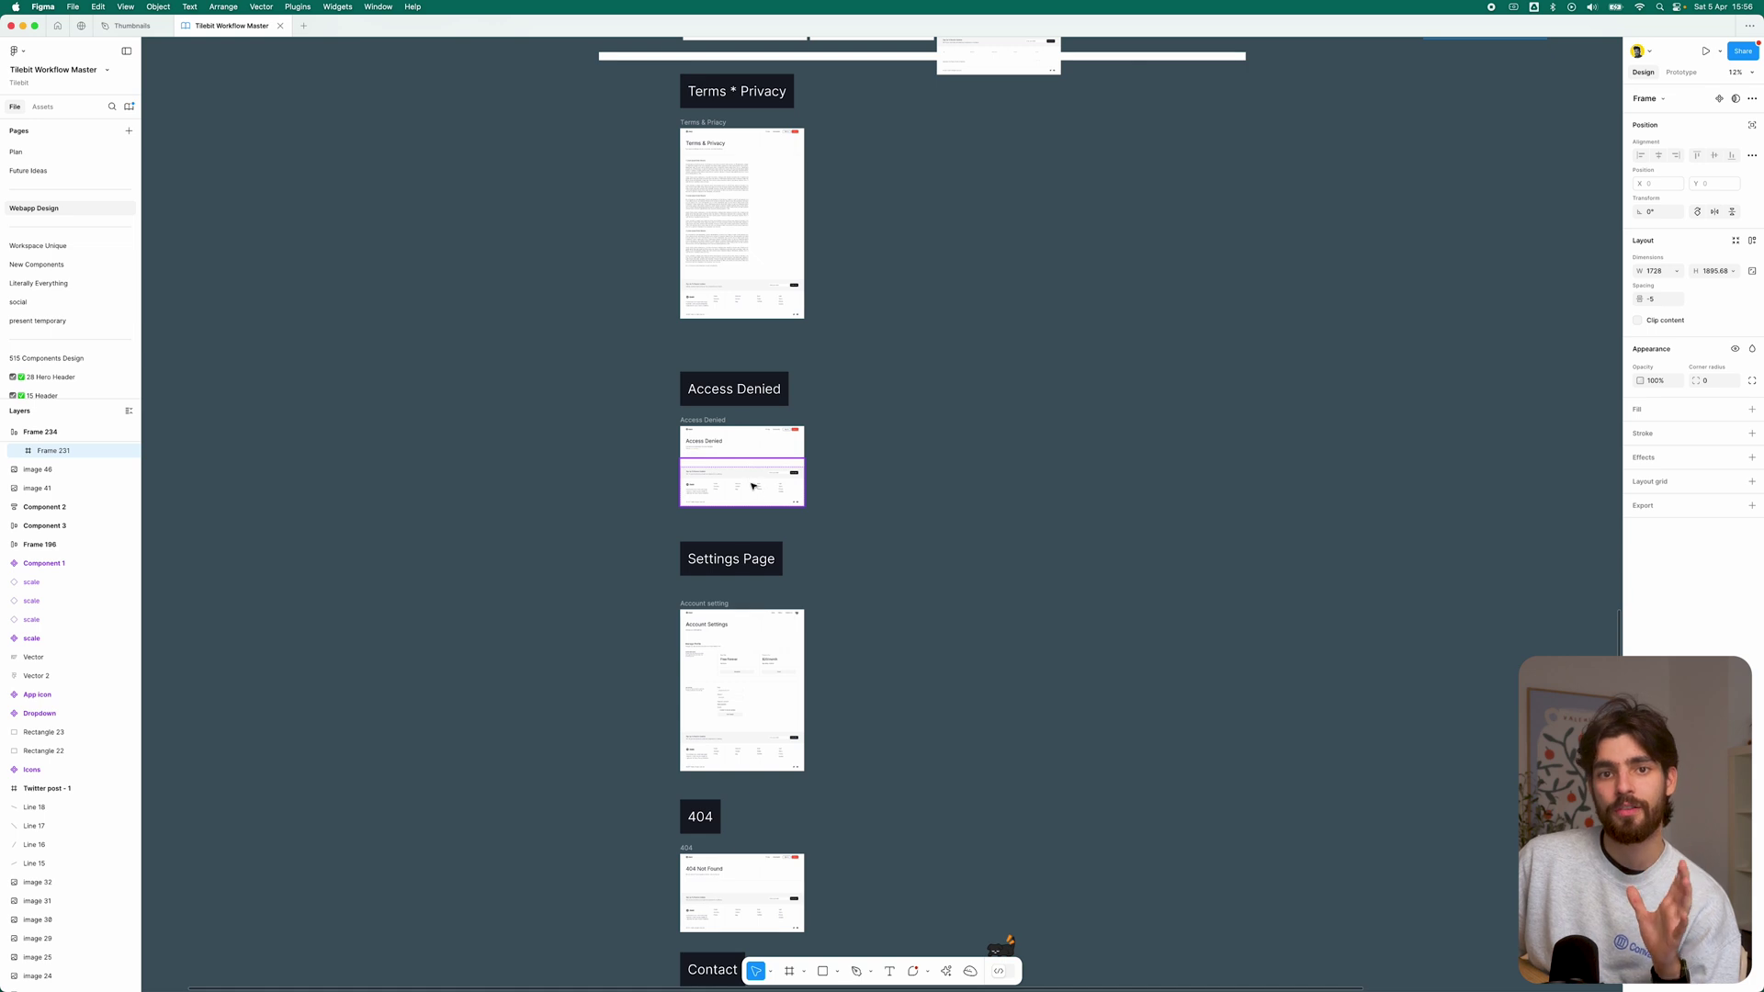
scroll(753, 486, "down", 15)
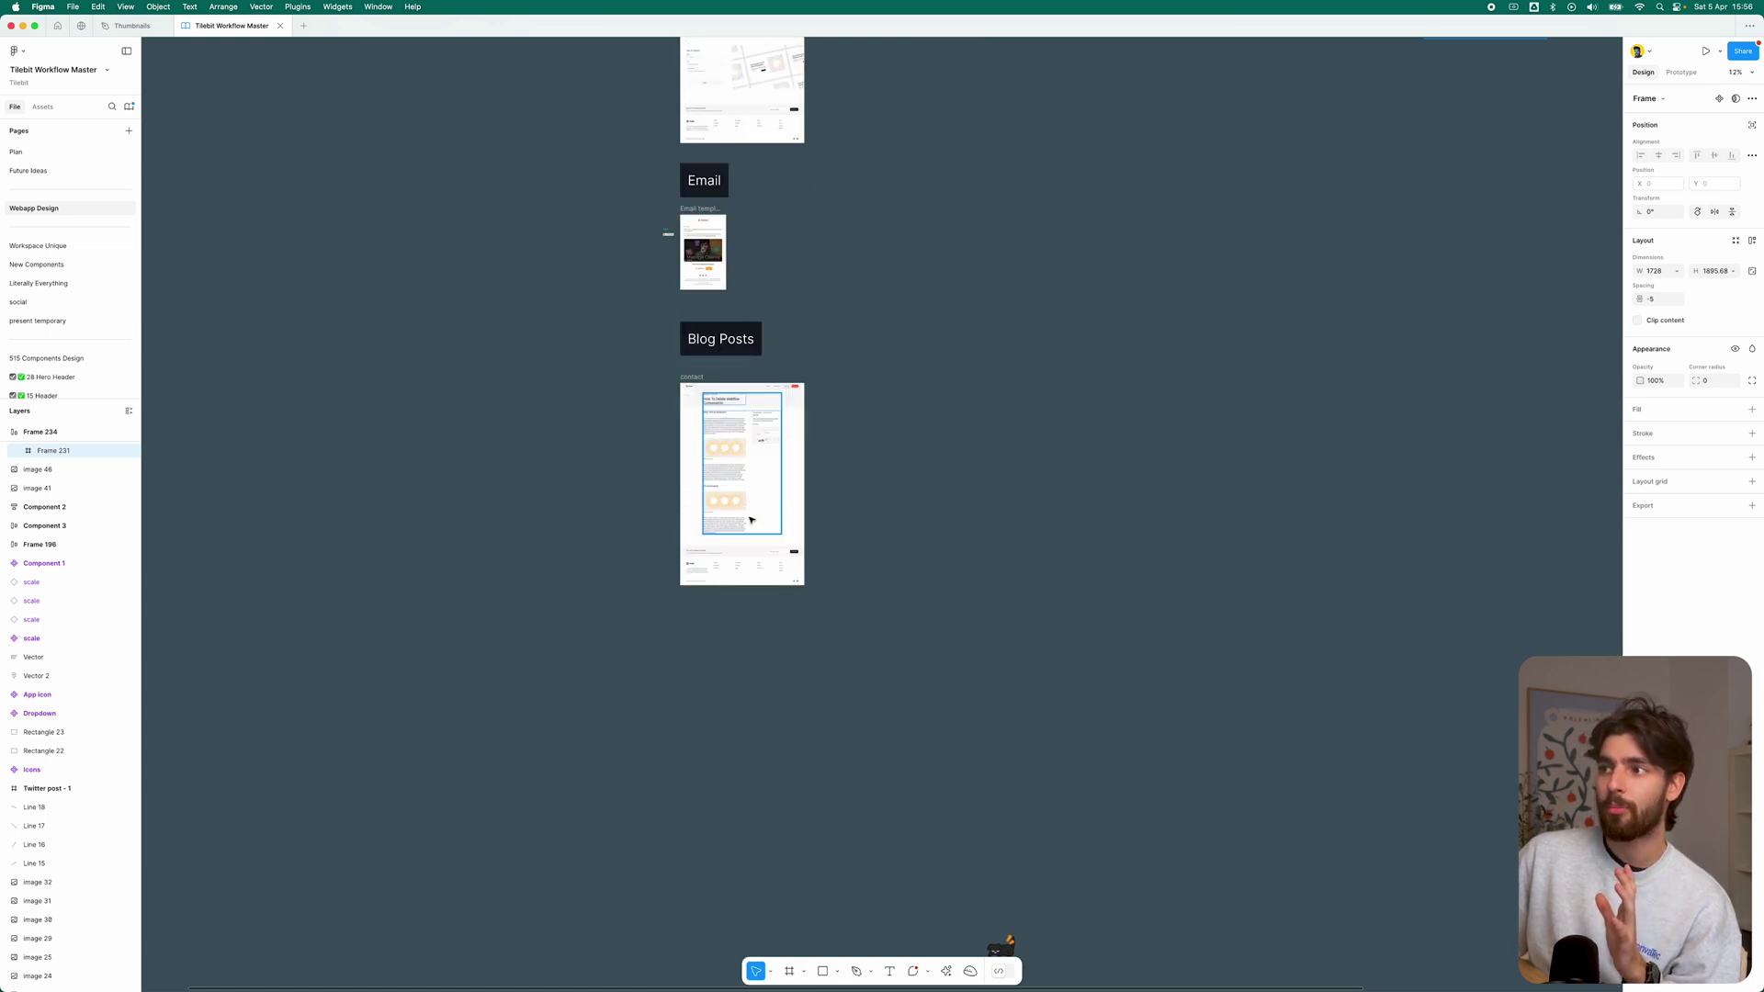
scroll(750, 521, "down", 10)
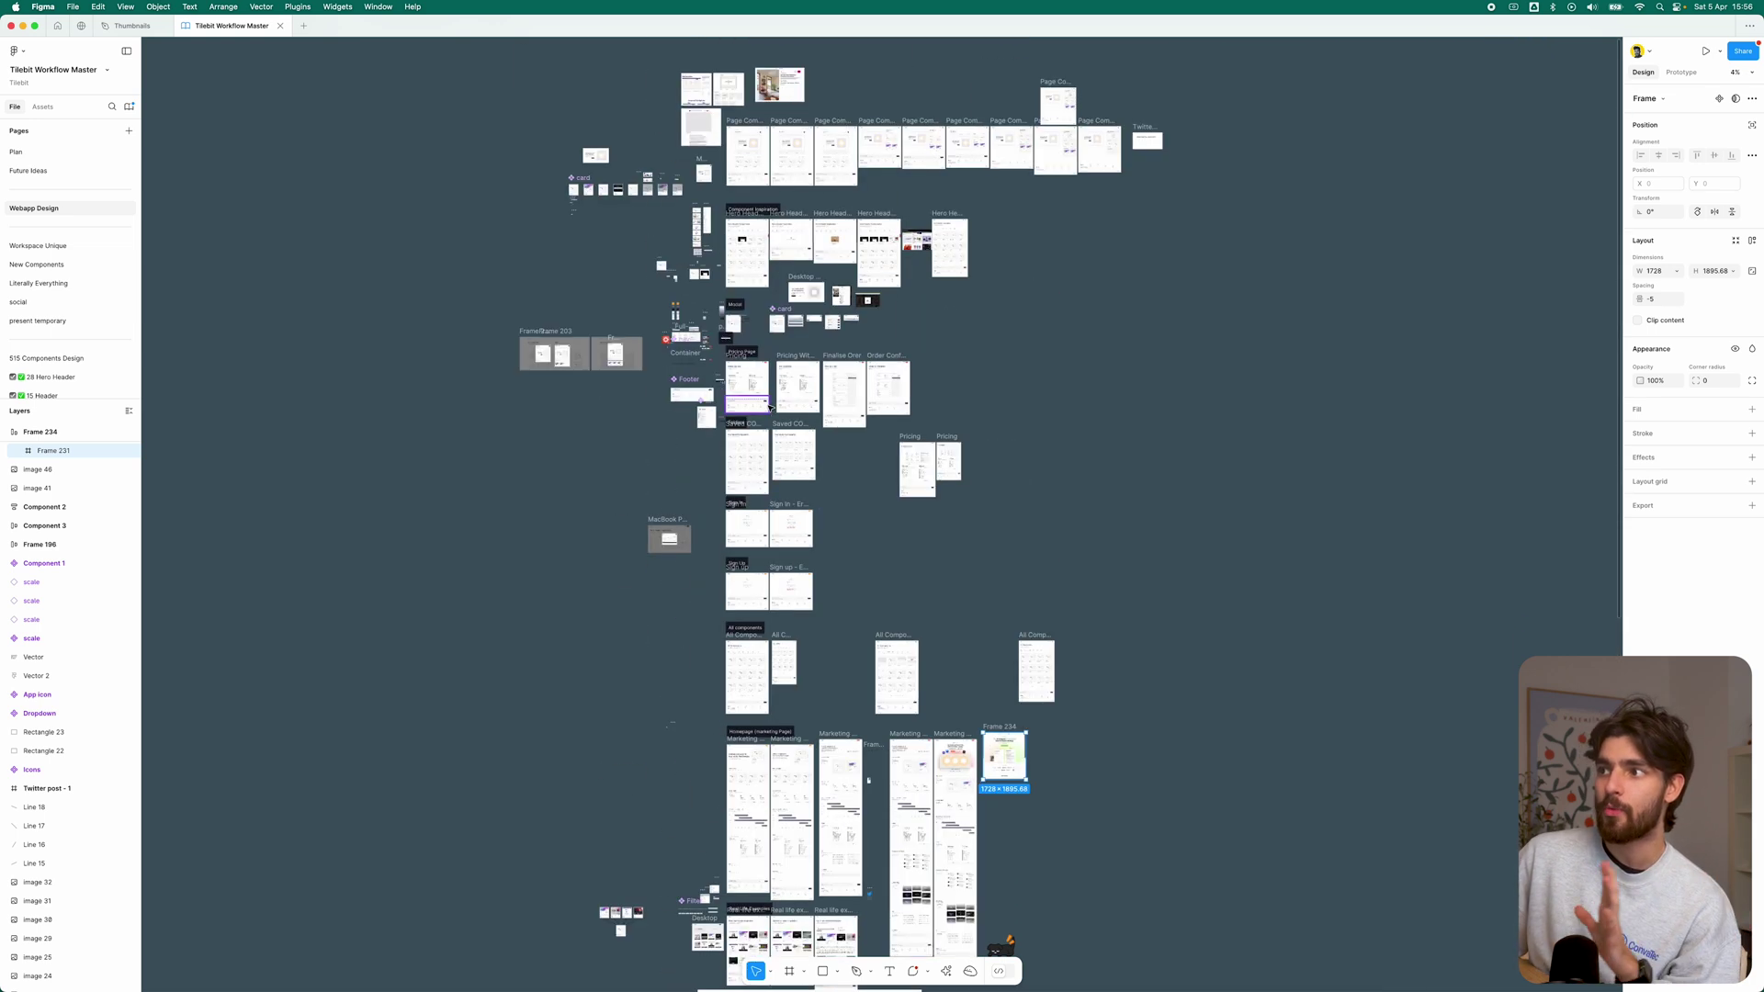
scroll(770, 331, "up", 2)
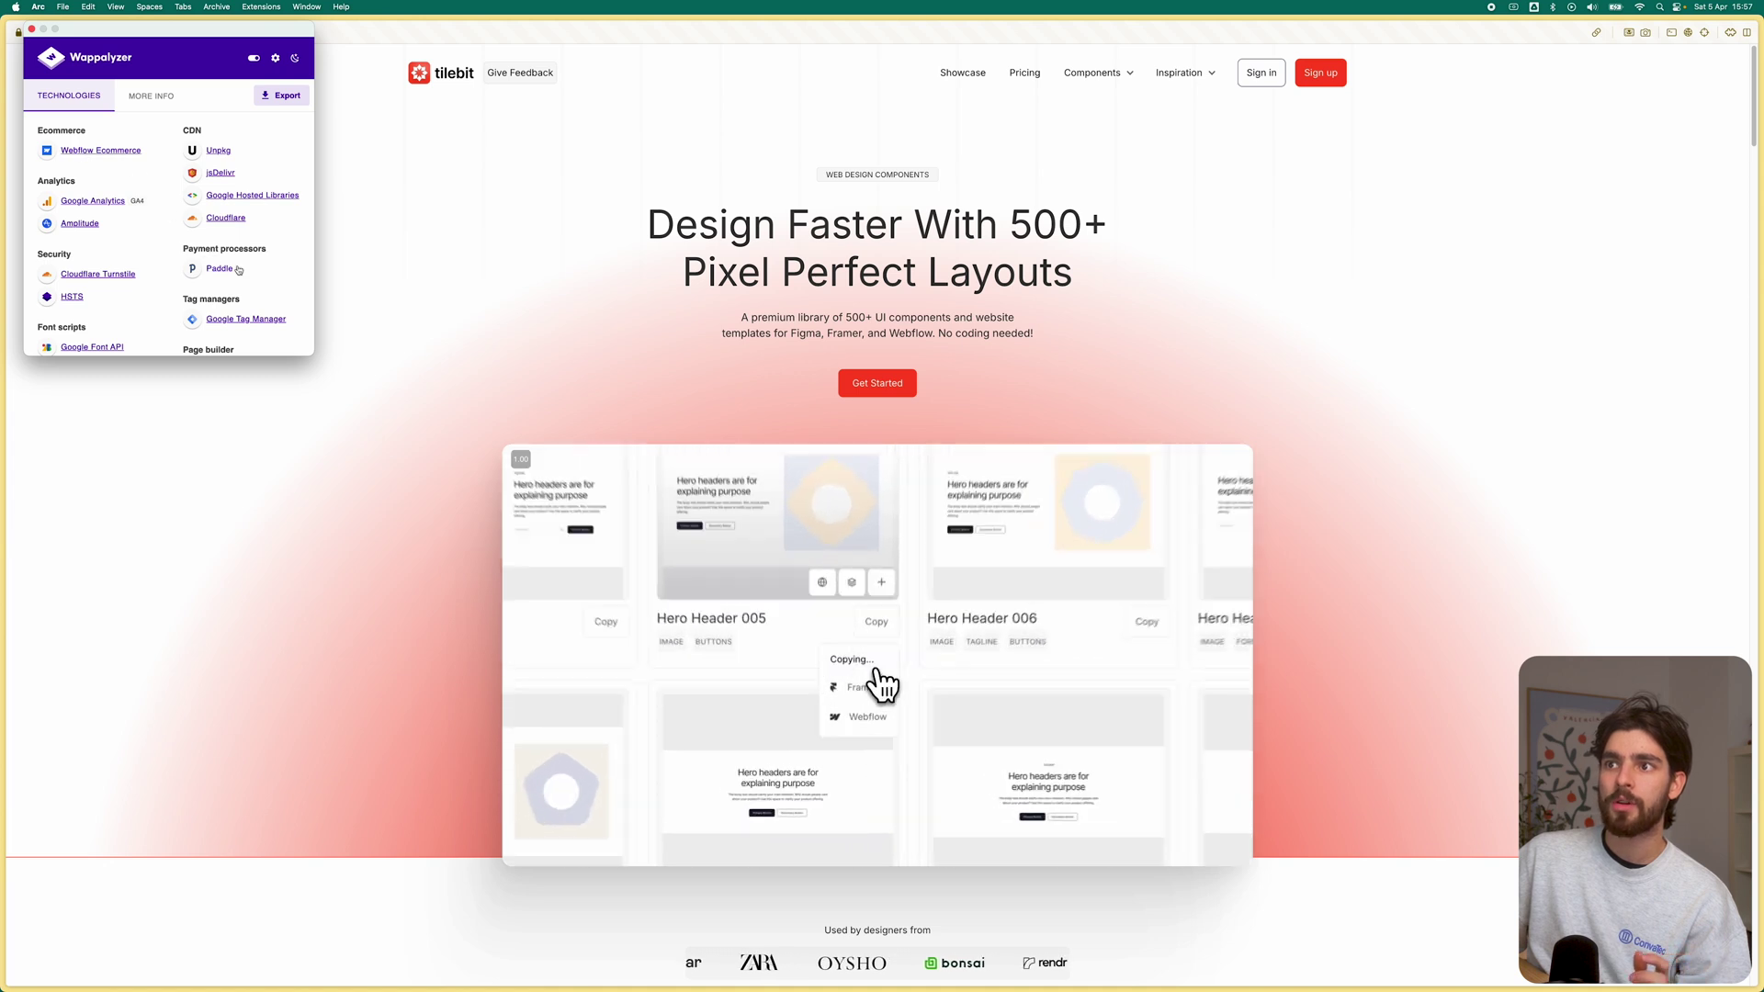
Step: Dismiss the Wappalyzer popup with Escape and scroll the Tilebit page
scroll(257, 257, "down", 4)
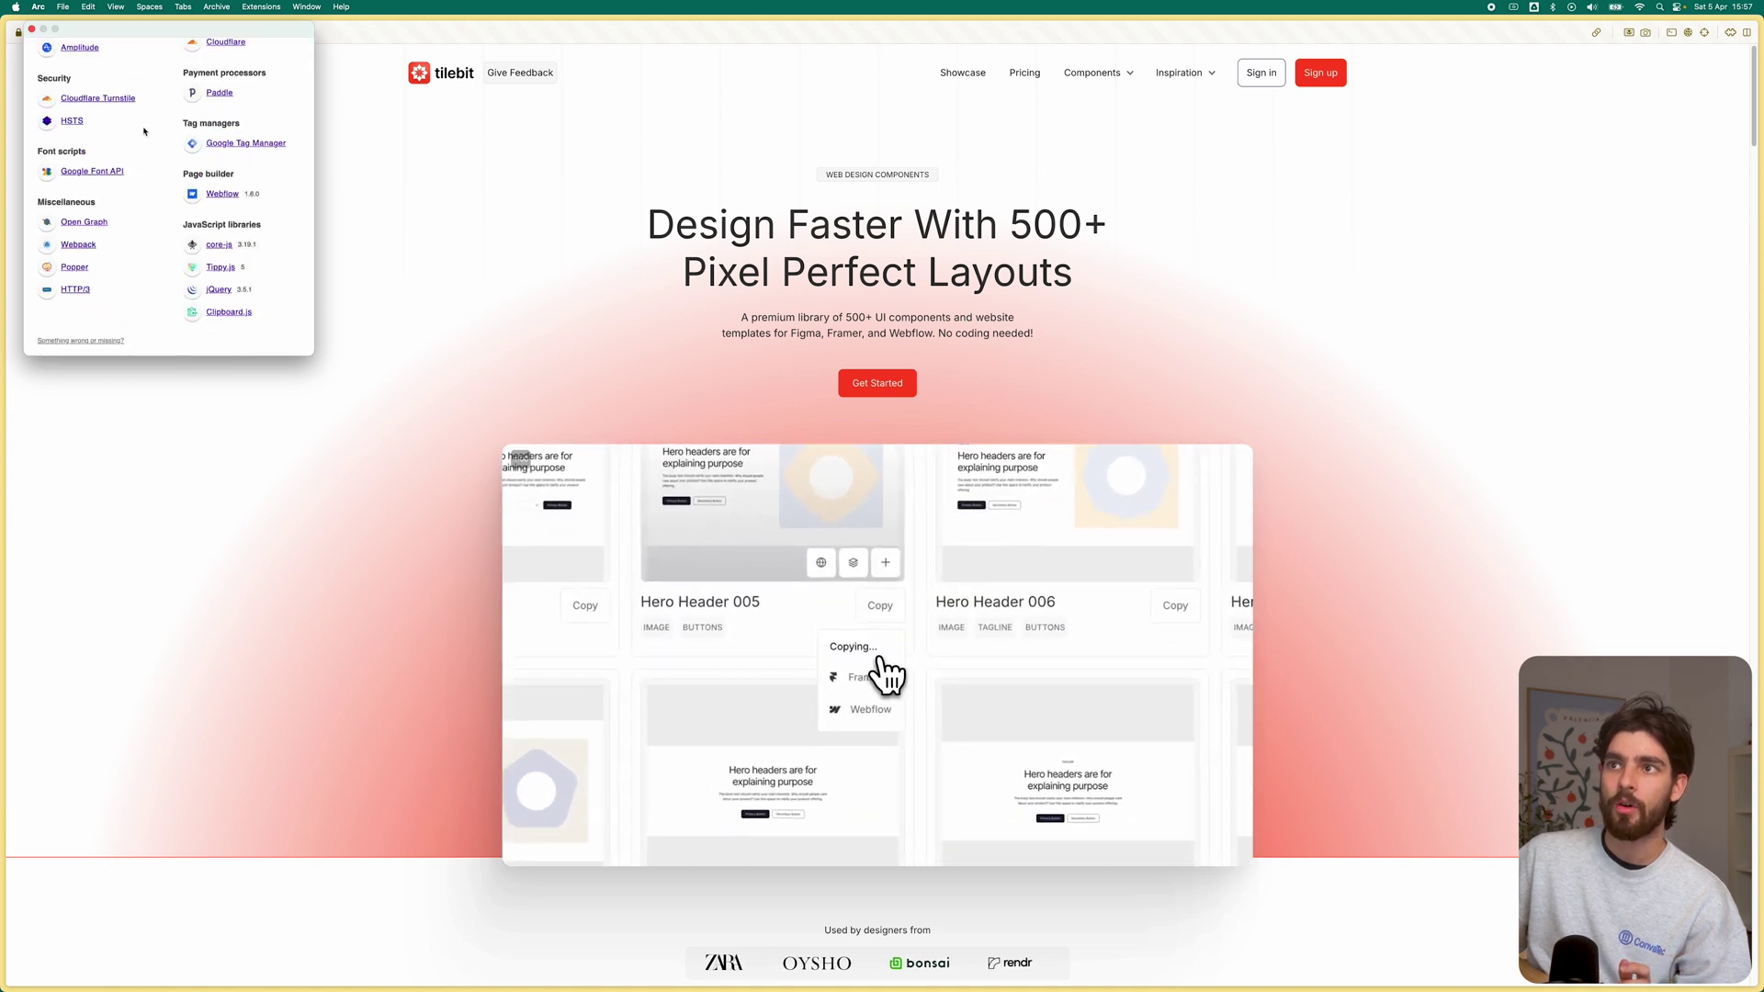
key("Escape")
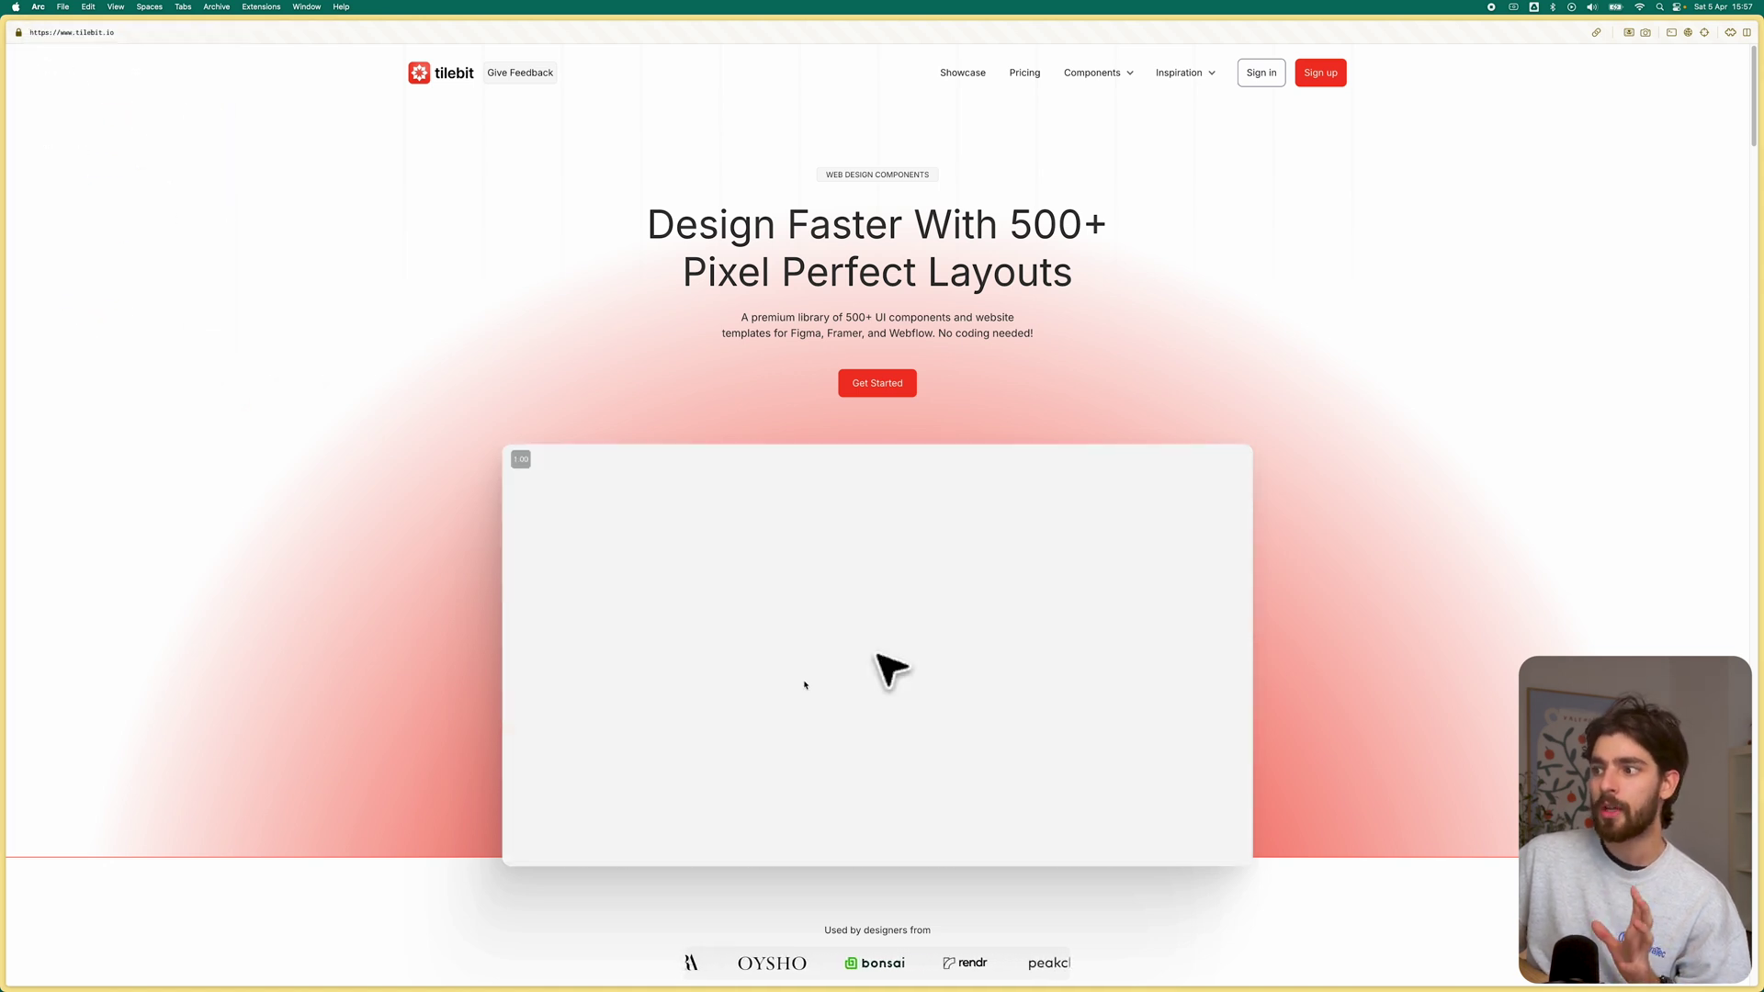
scroll(805, 684, "down", 20)
scroll(805, 682, "up", 20)
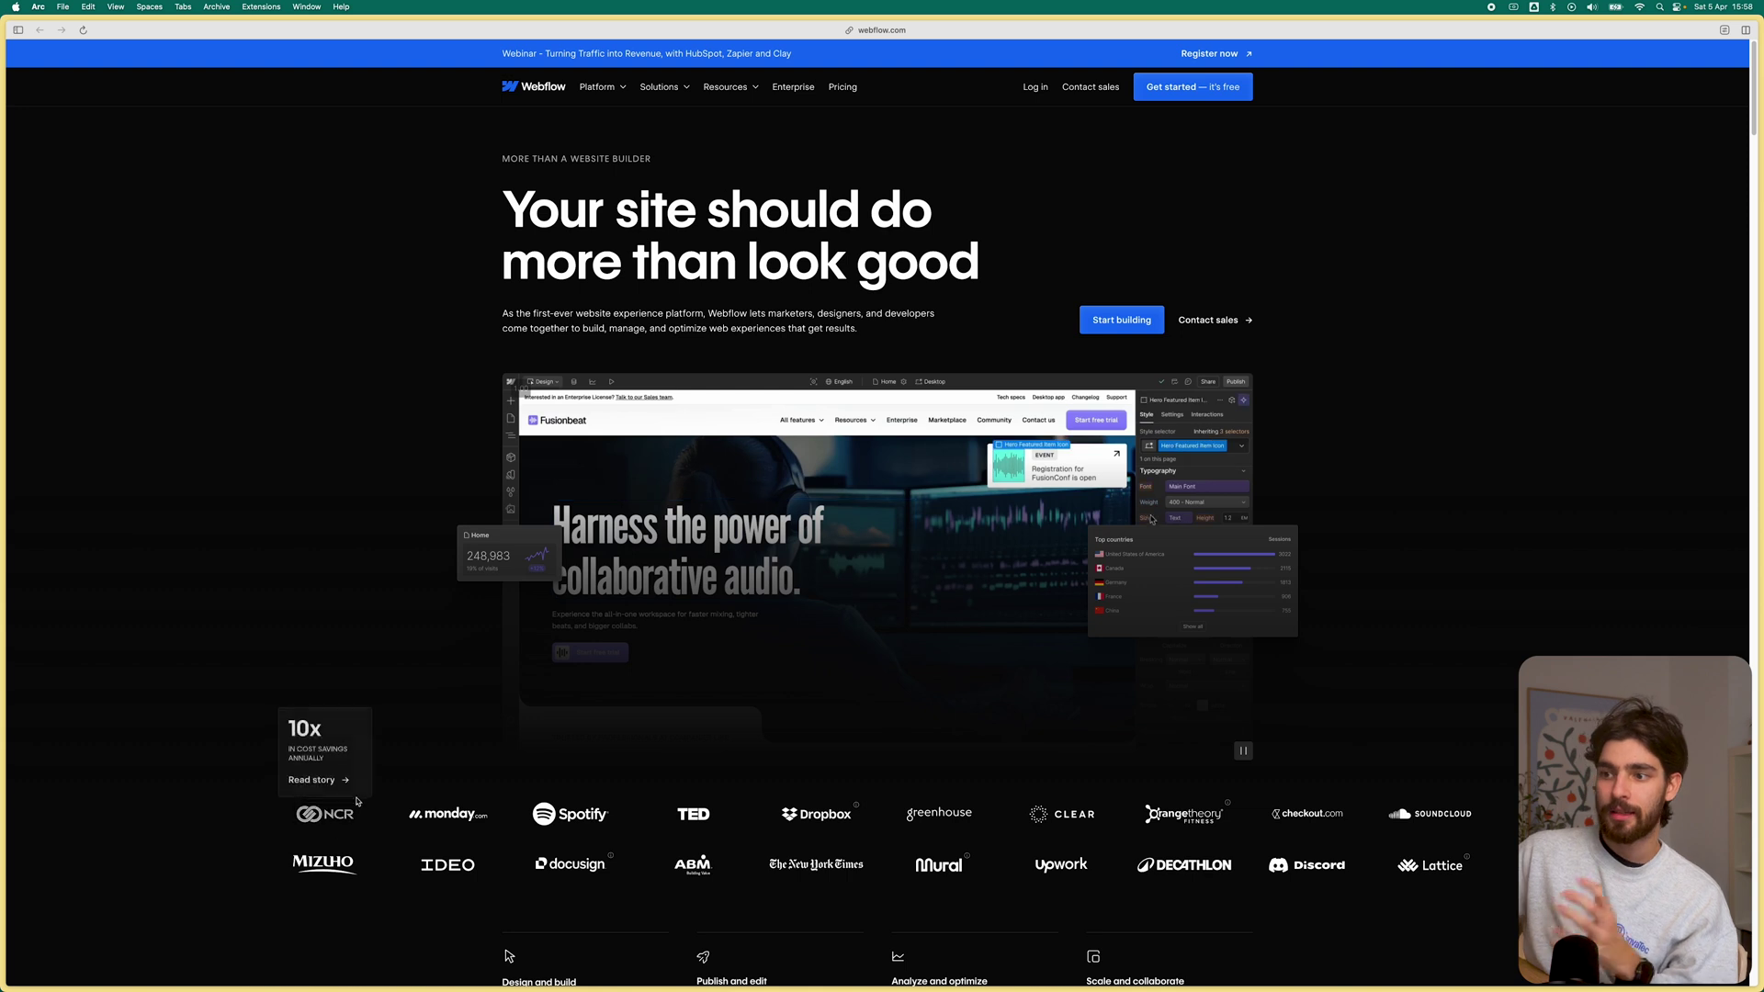
Step: Go from APIs and integrations to Browse apps and scroll the list (Figma to Webflow, Unsplash, Zapier)
scroll(480, 870, "down", 1)
scroll(480, 870, "down", 20)
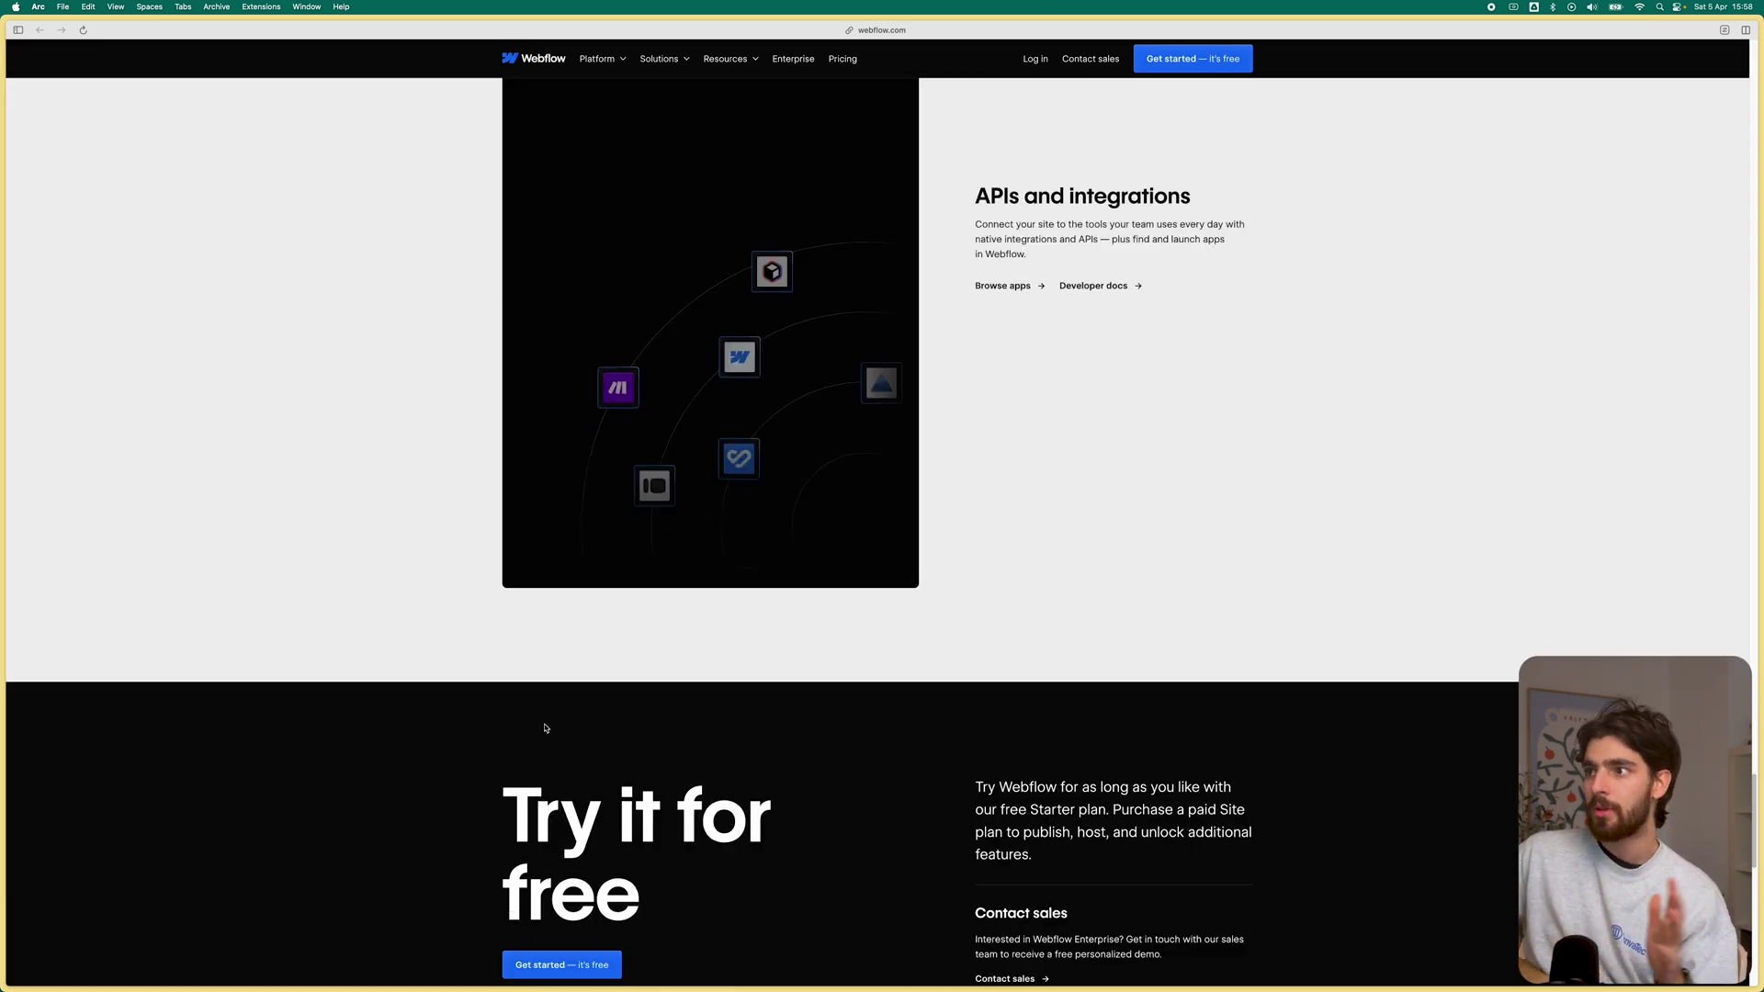
scroll(547, 735, "down", 10)
scroll(548, 736, "up", 12)
left_click_drag(1137, 578, 990, 549)
left_click(1002, 639)
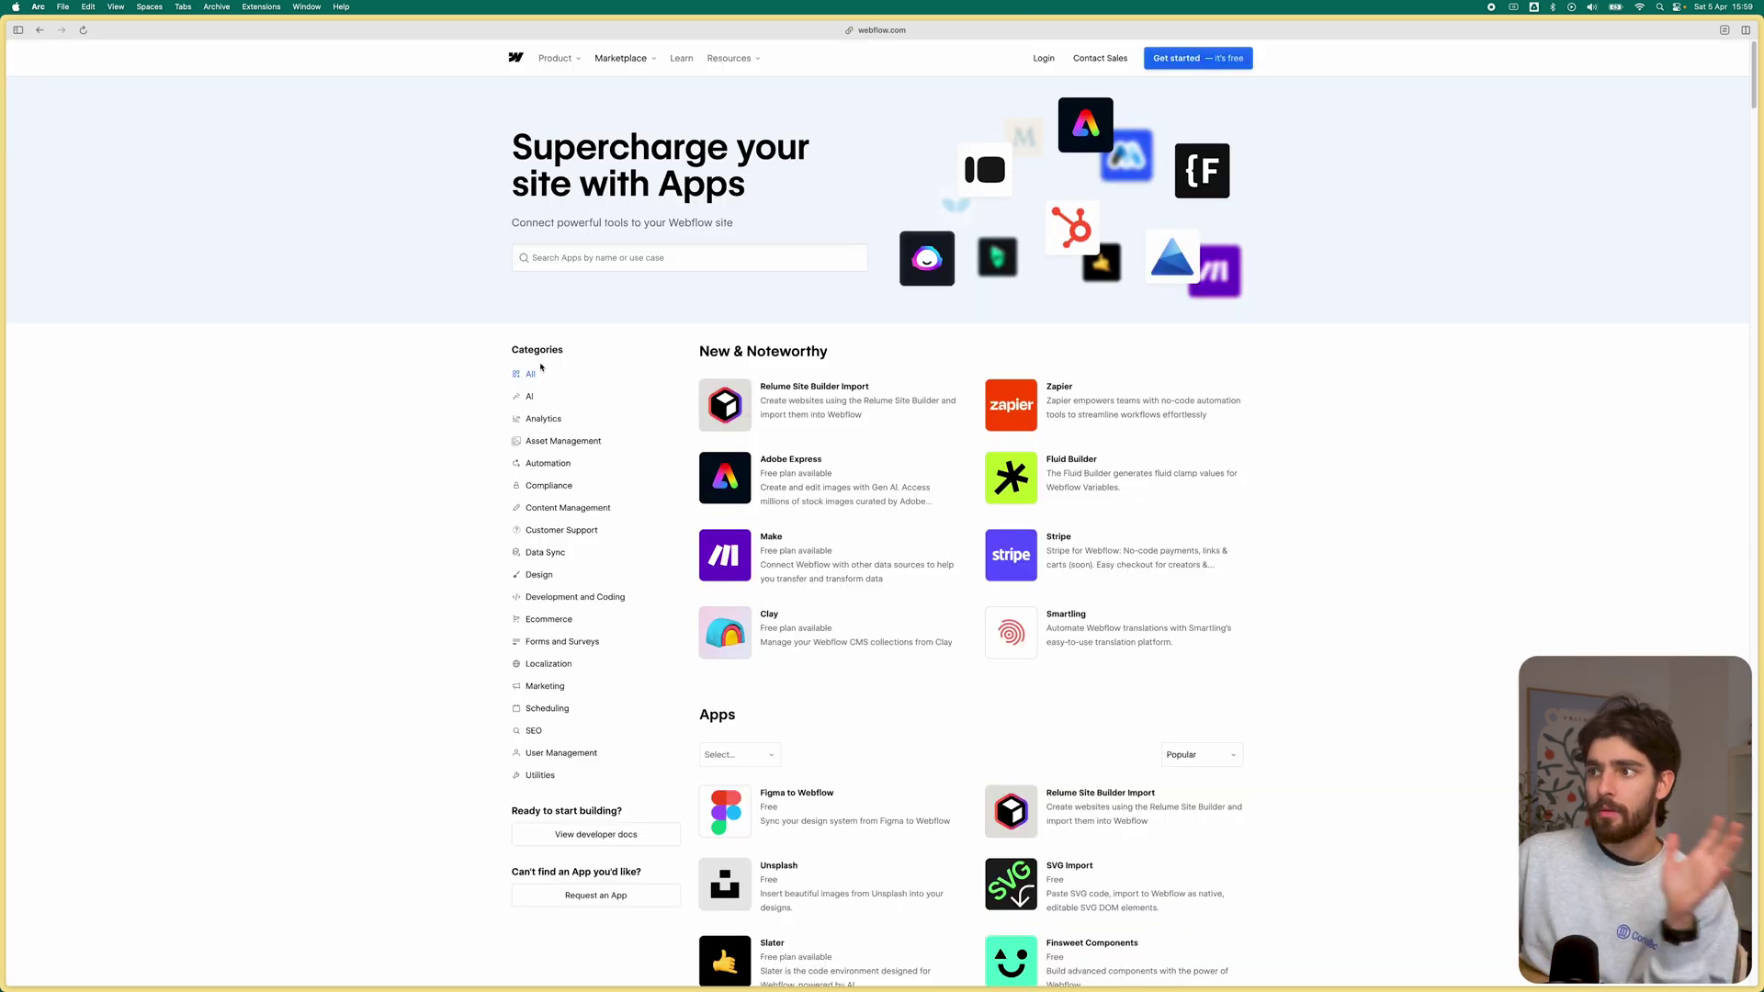
scroll(754, 333, "down", 1)
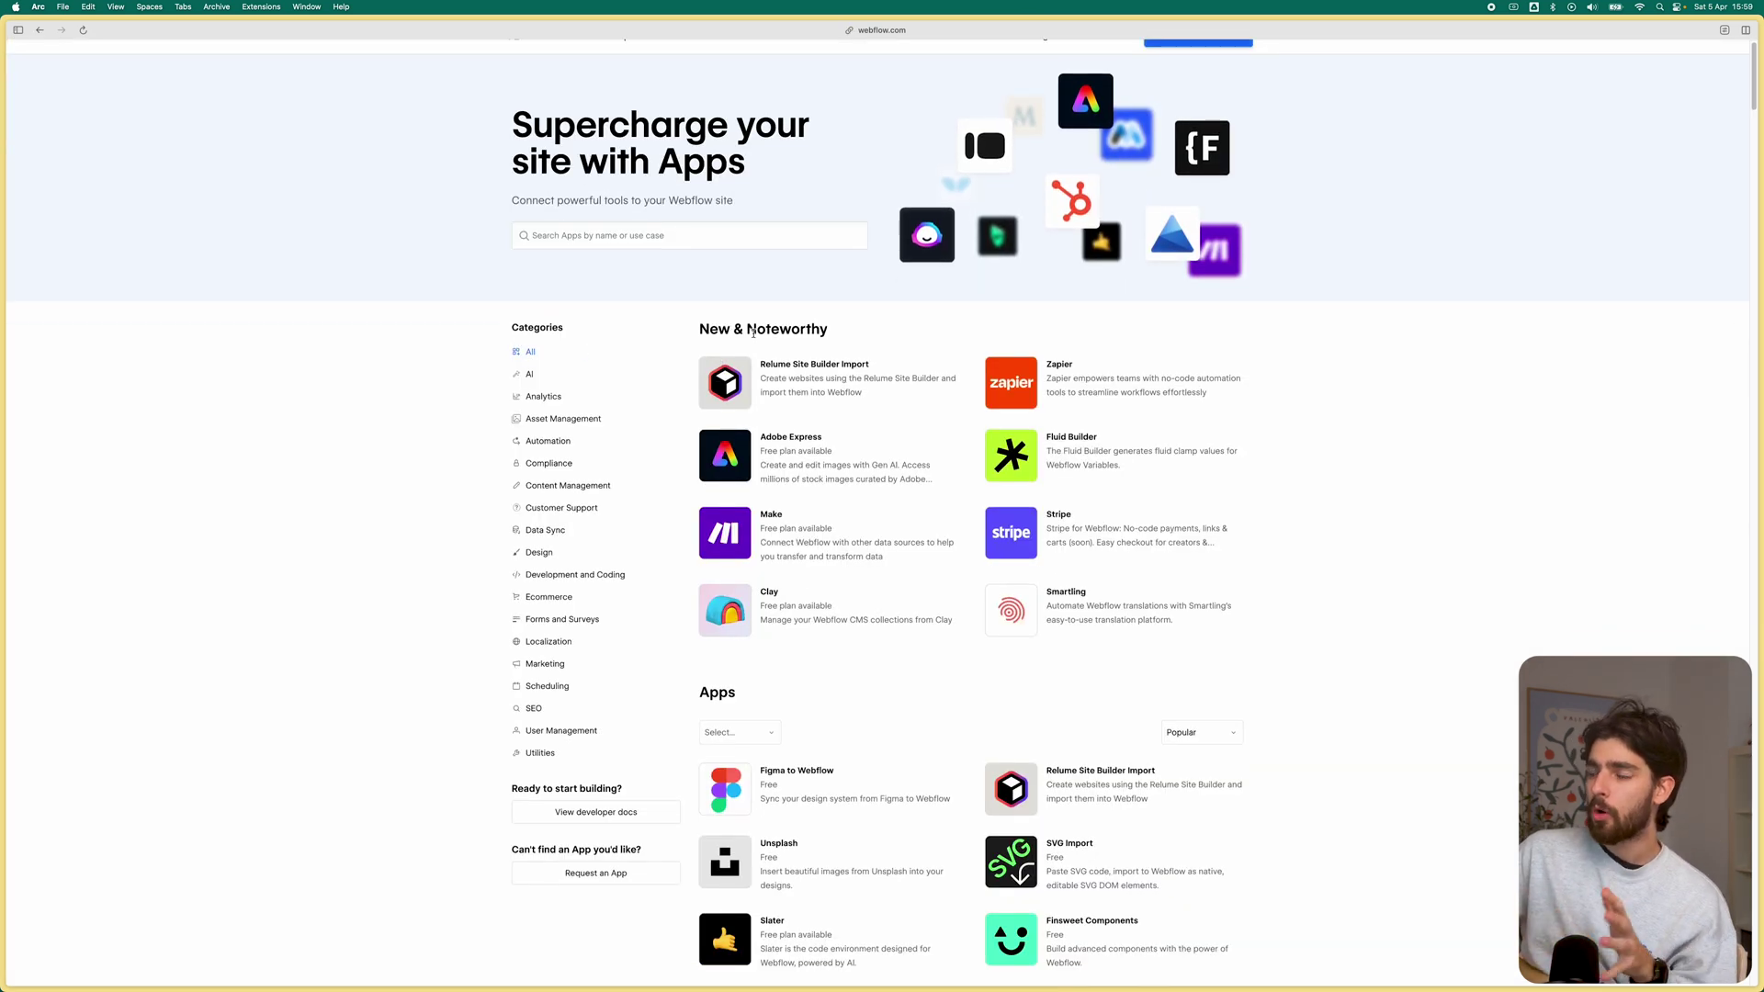
scroll(802, 346, "down", 5)
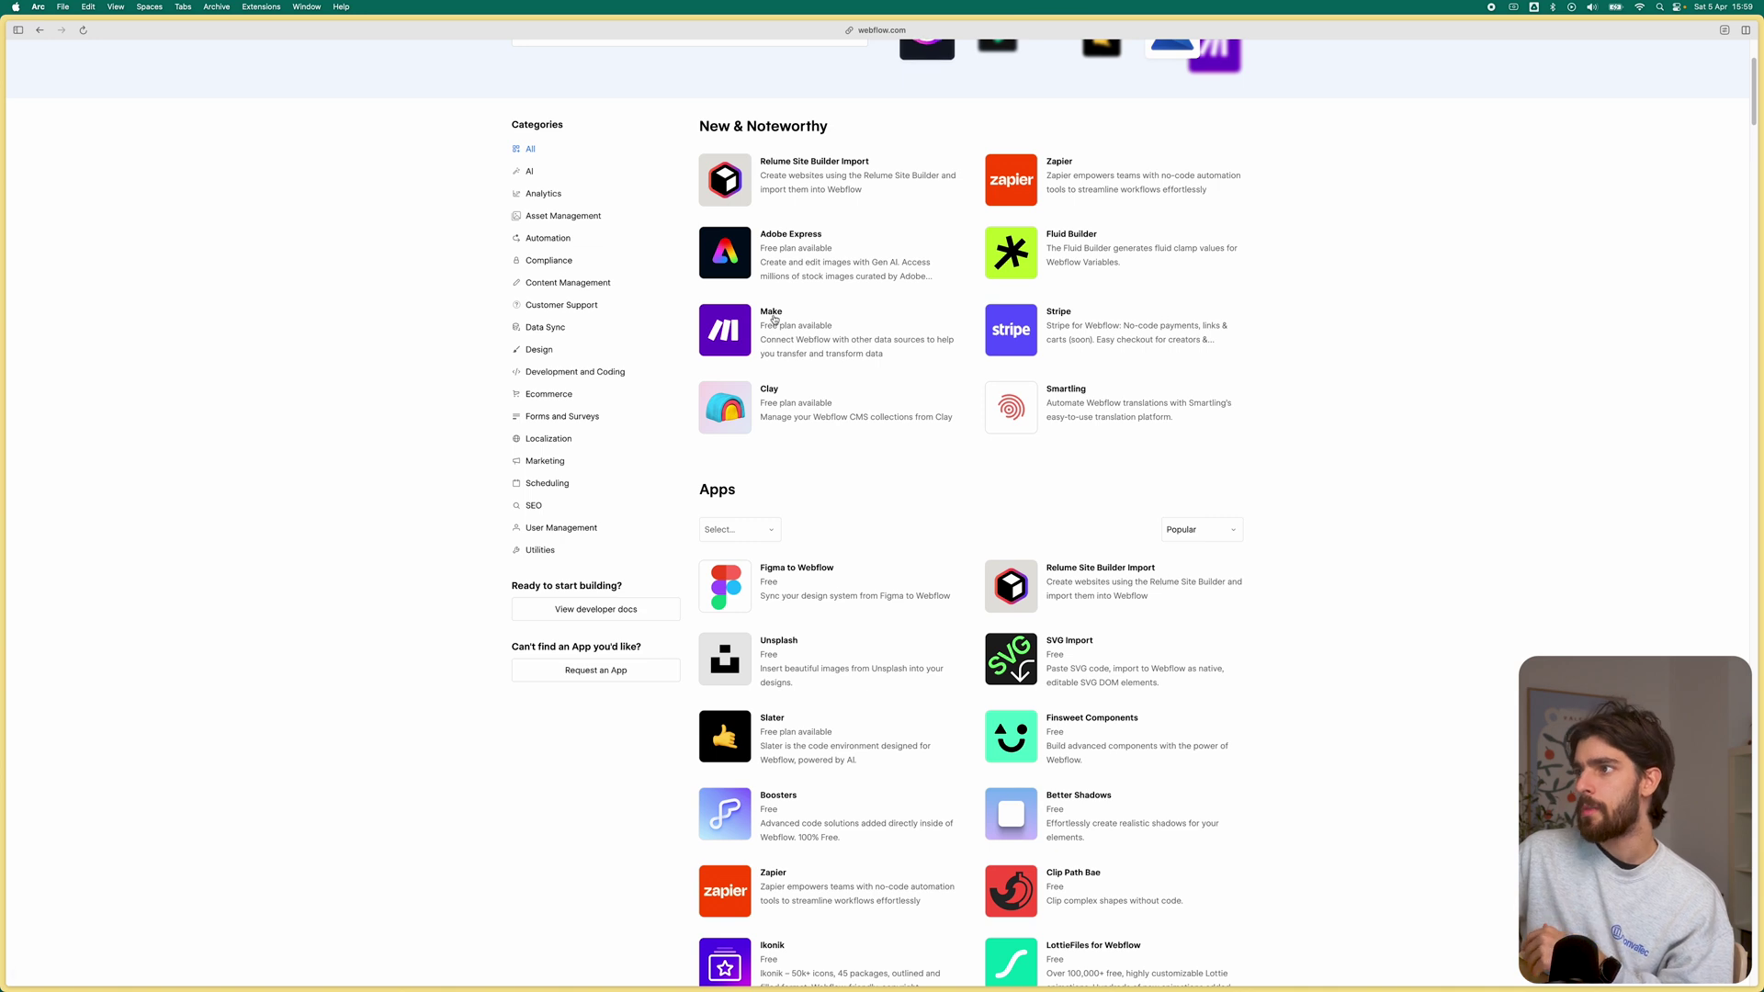
scroll(1002, 353, "down", 3)
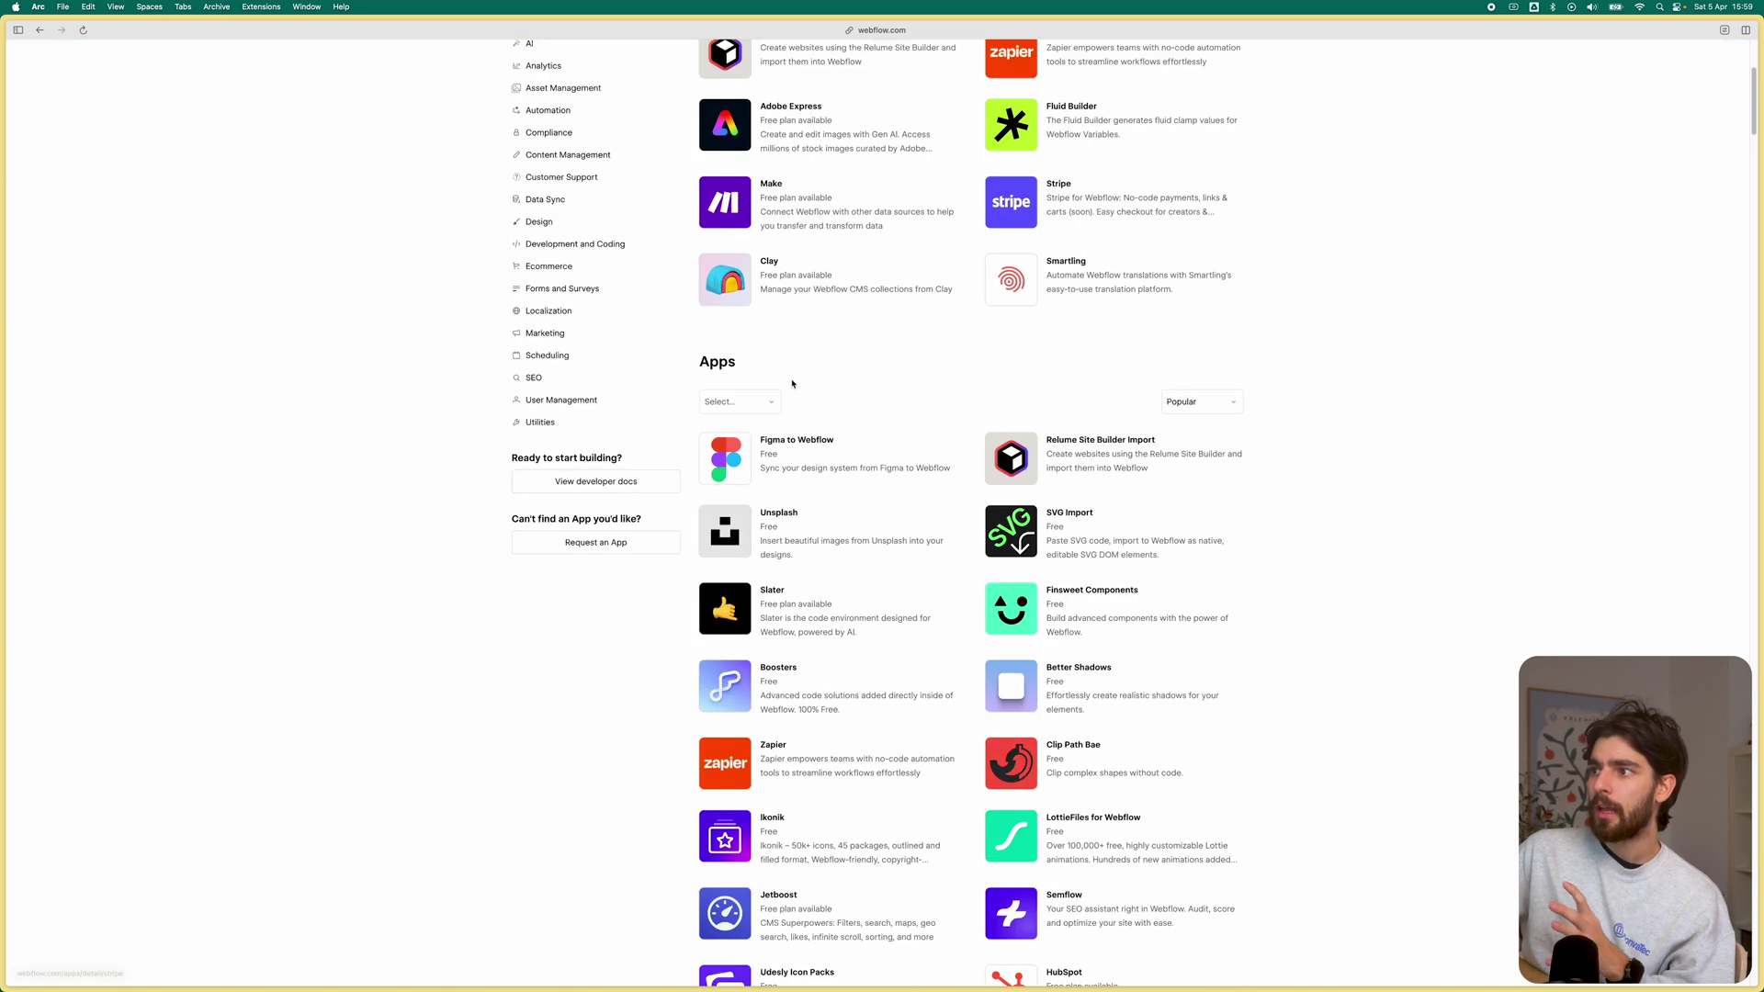
scroll(791, 383, "down", 4)
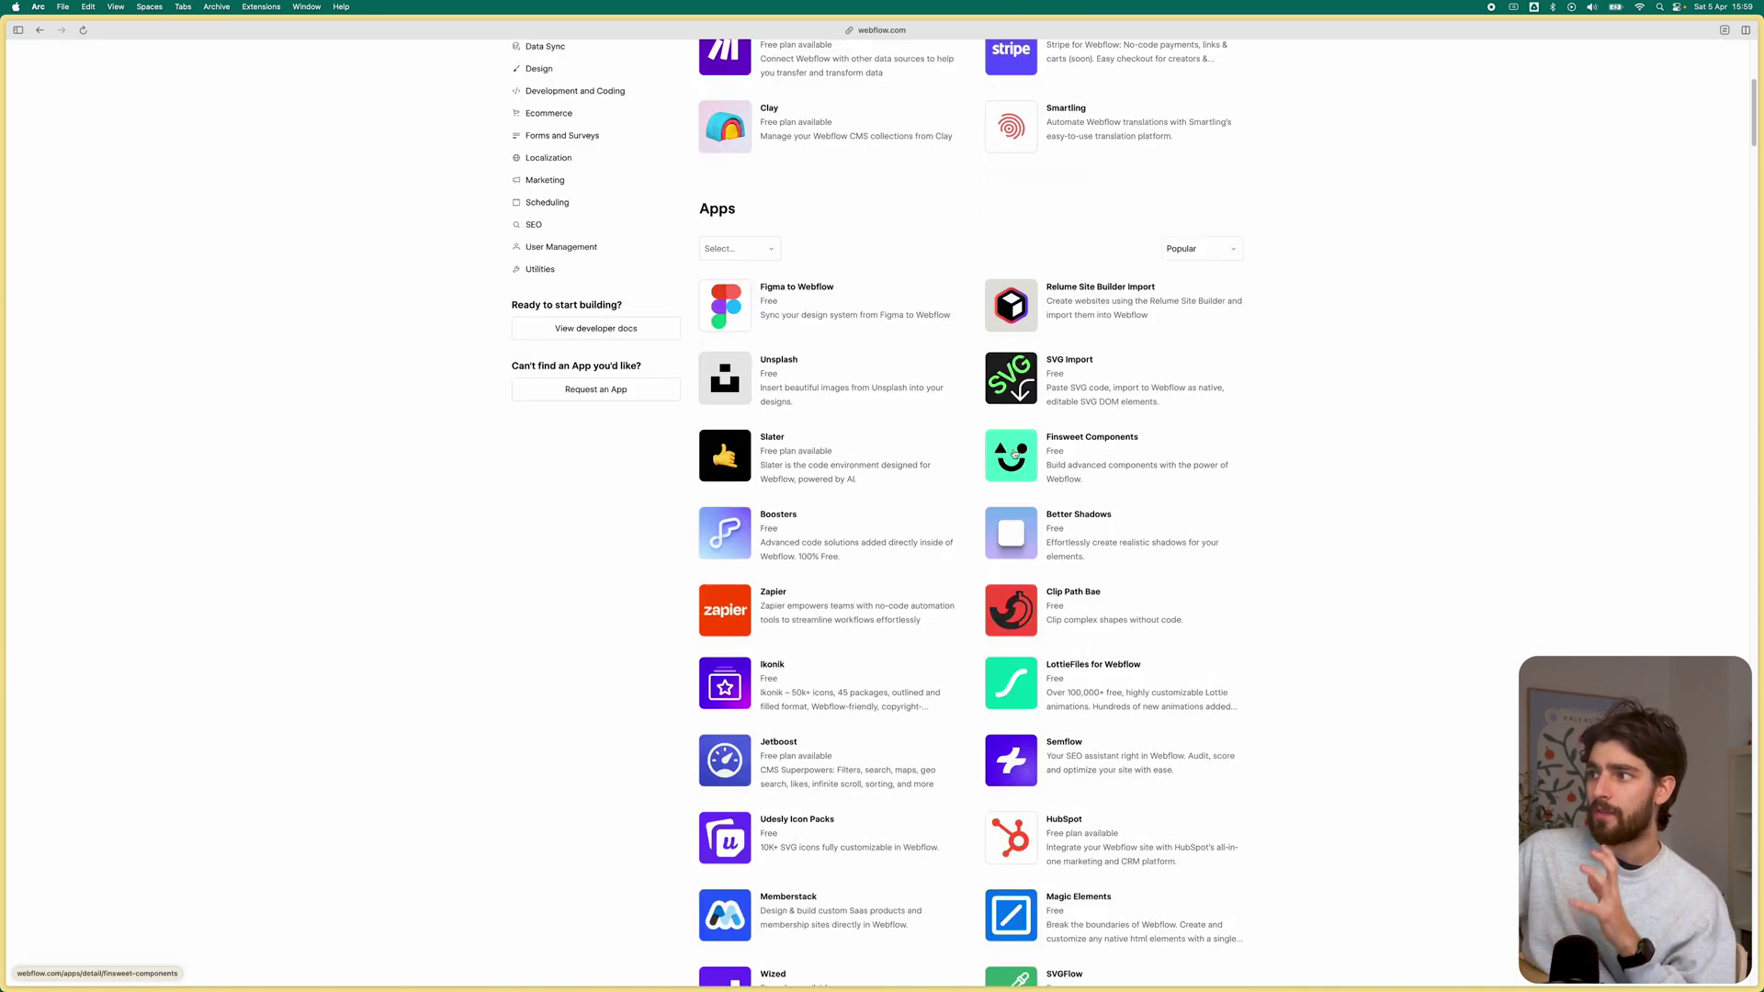
Step: Inspect the Finsweet Components app details and its Configure & Edit screenshot
left_click(1015, 455)
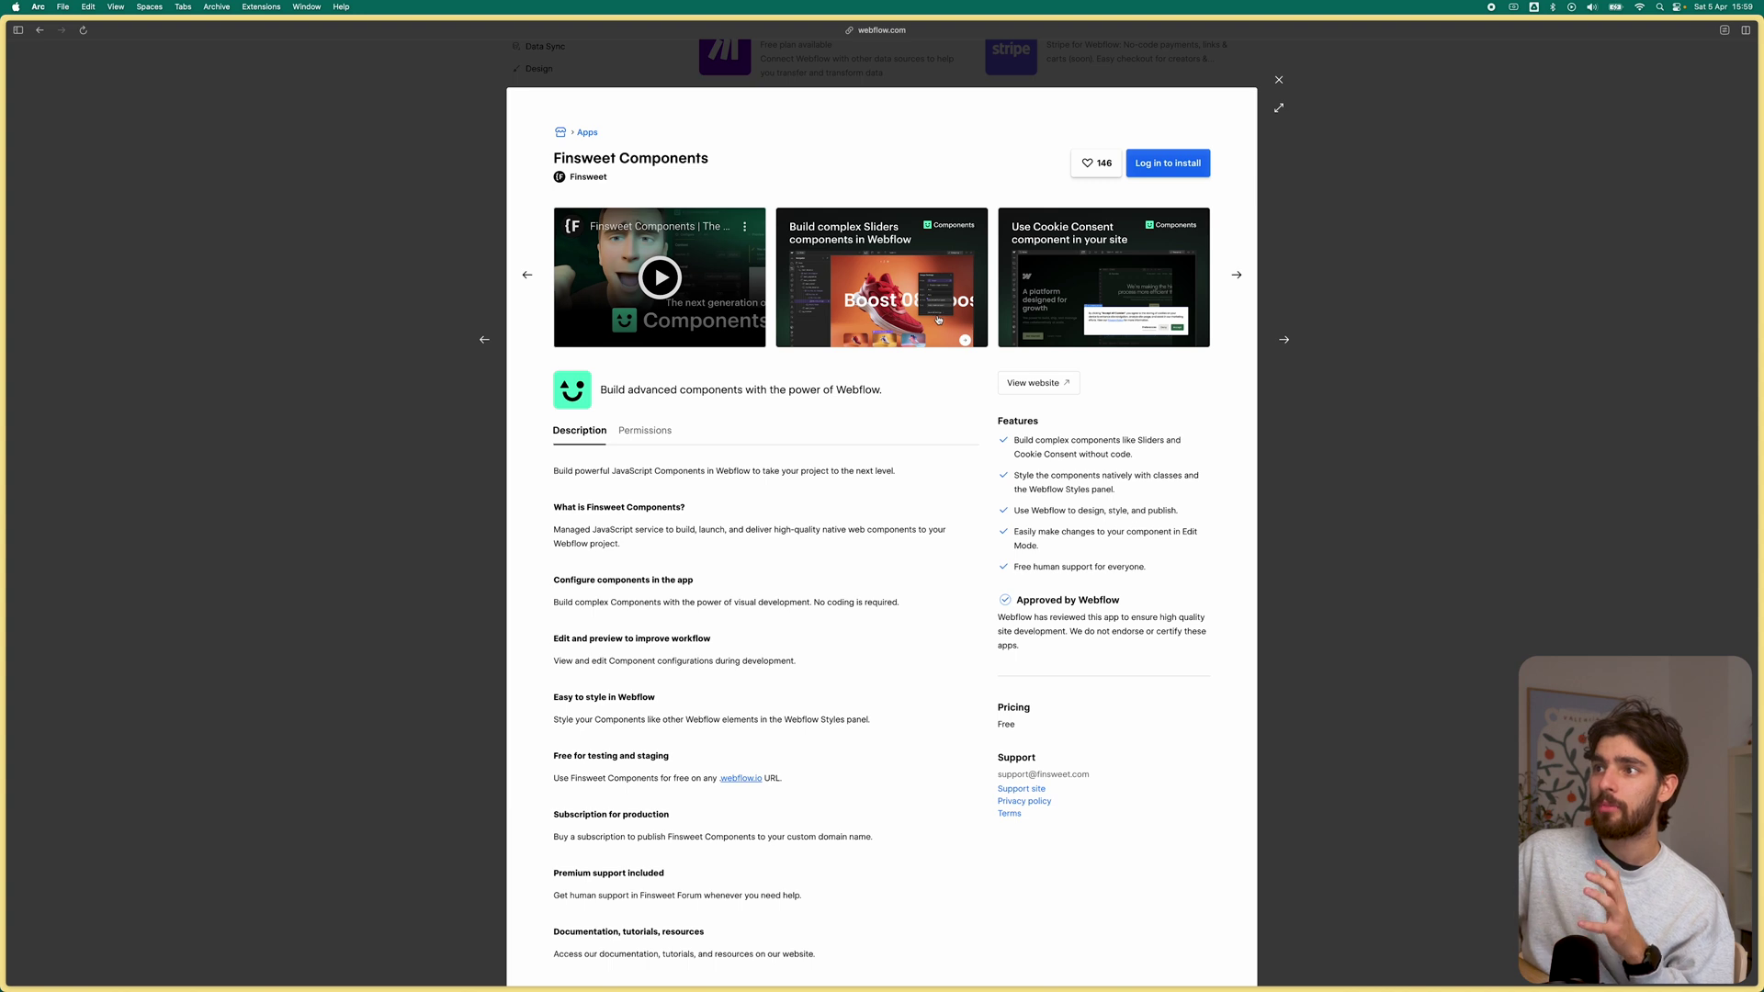
scroll(938, 319, "right", 5)
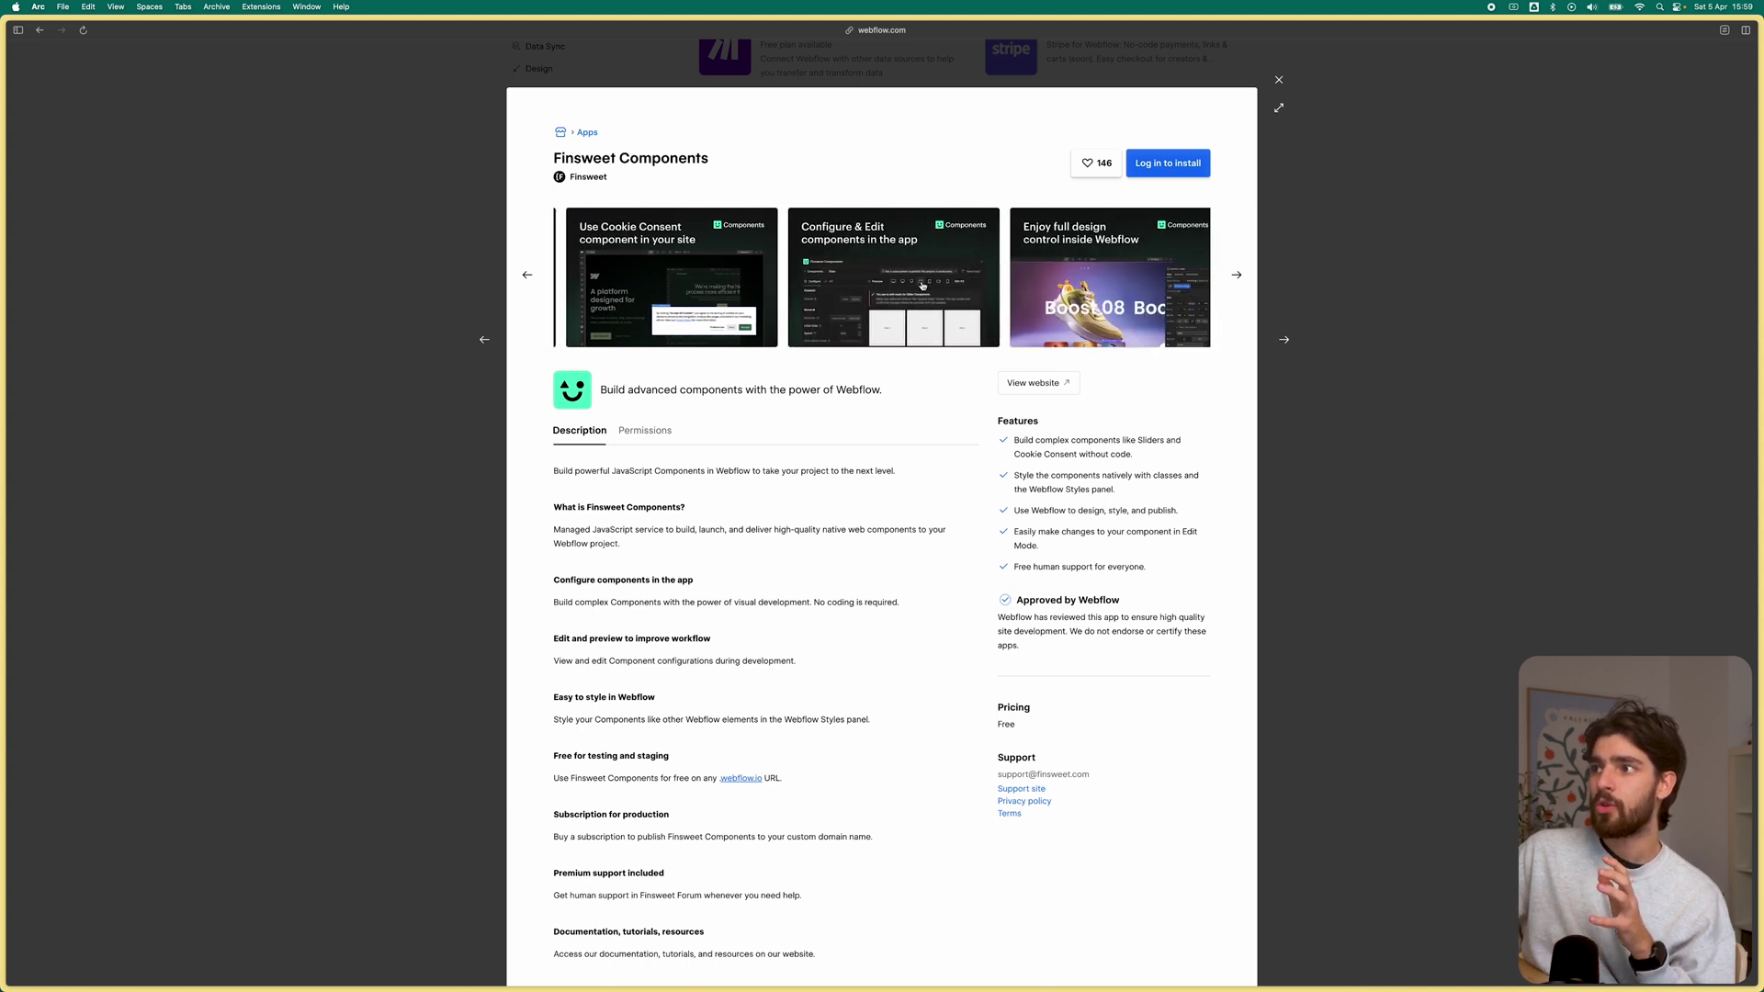
left_click(922, 286)
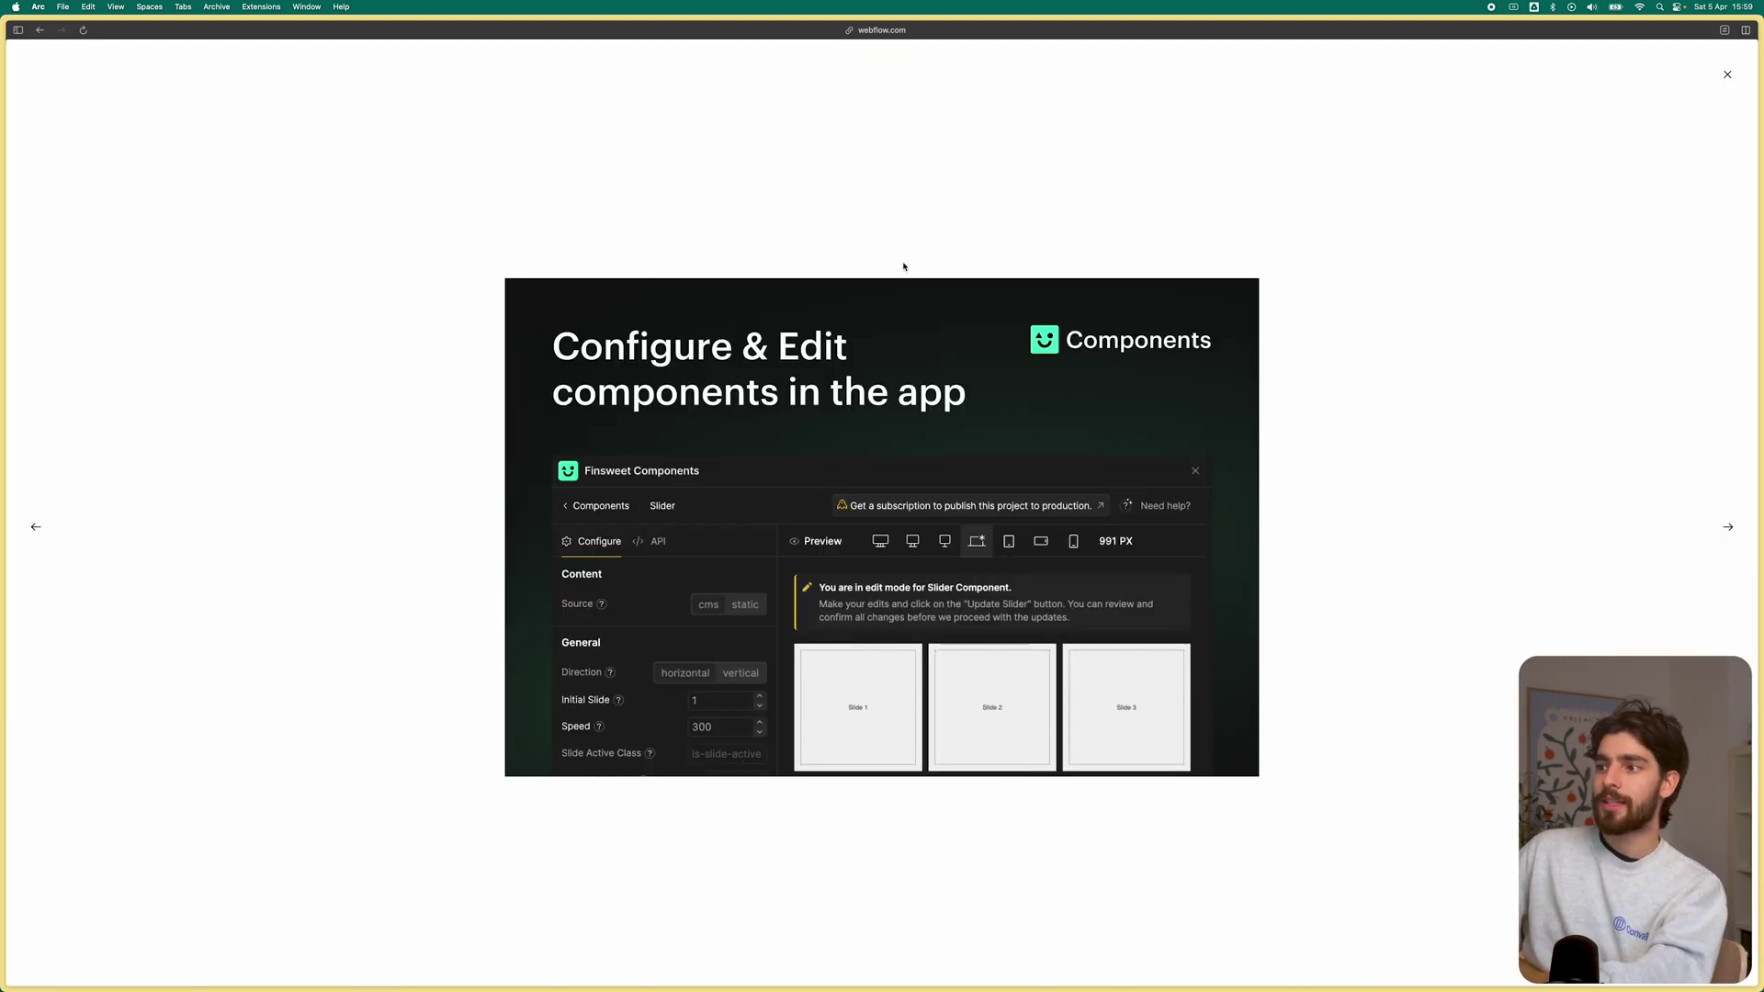
left_click(867, 162)
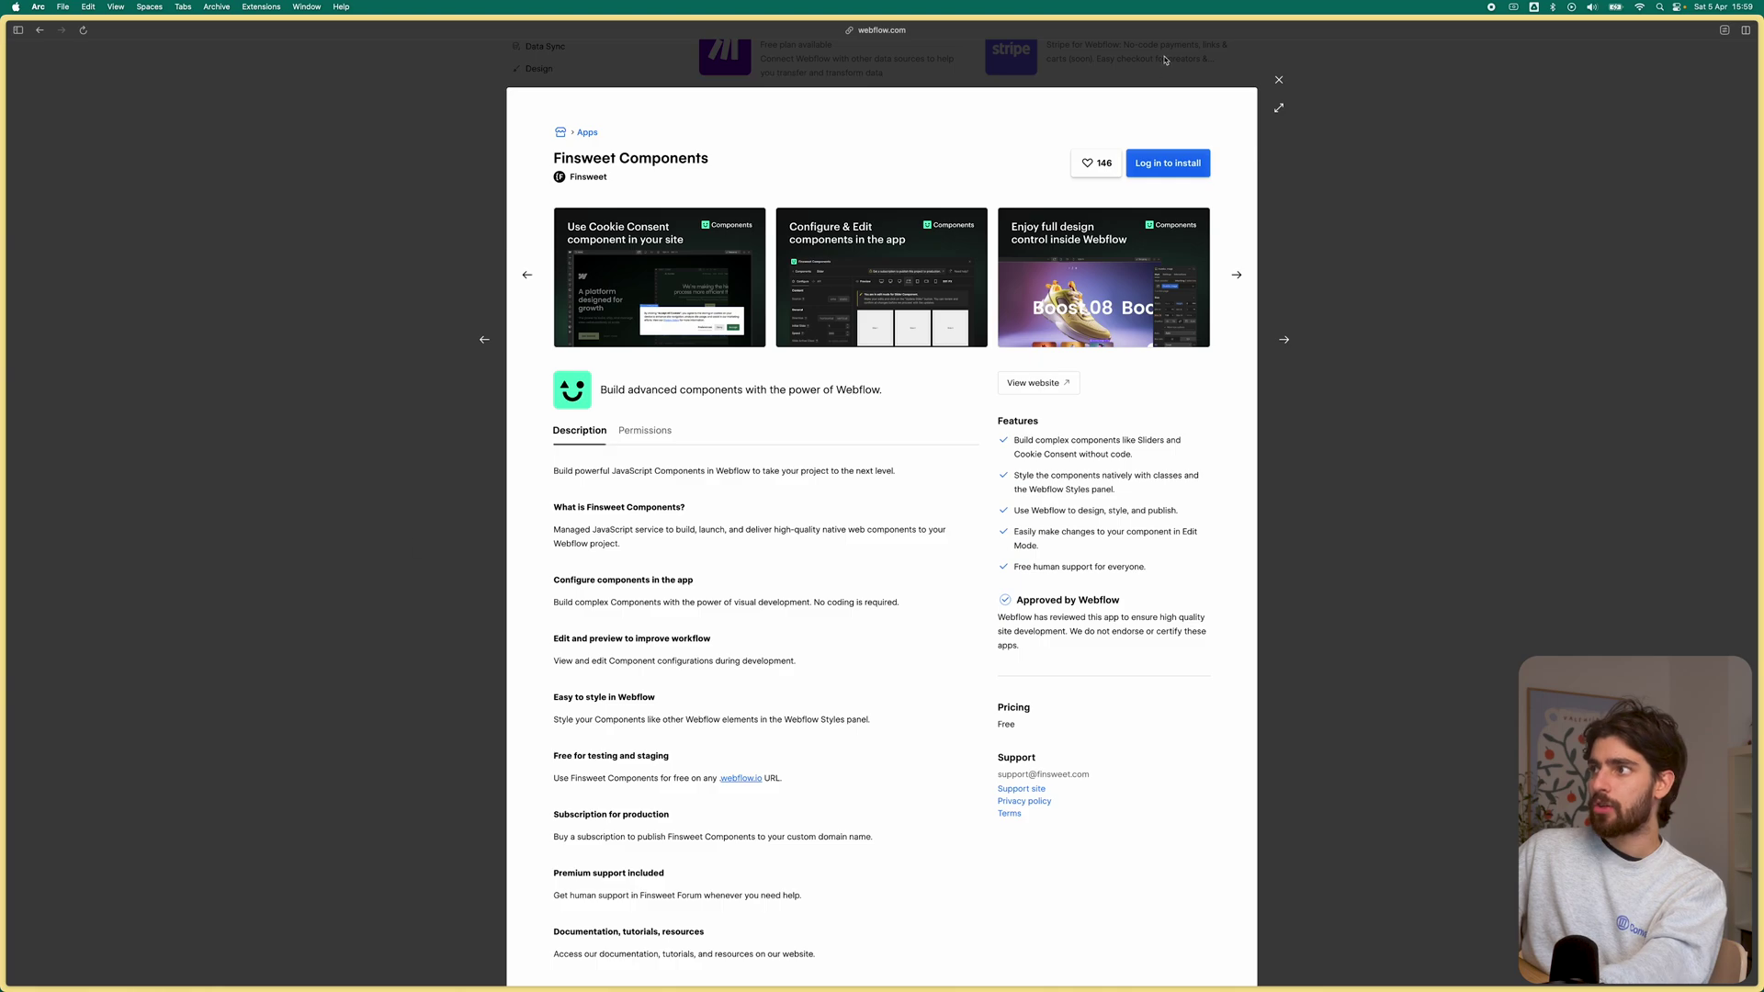
left_click(1165, 60)
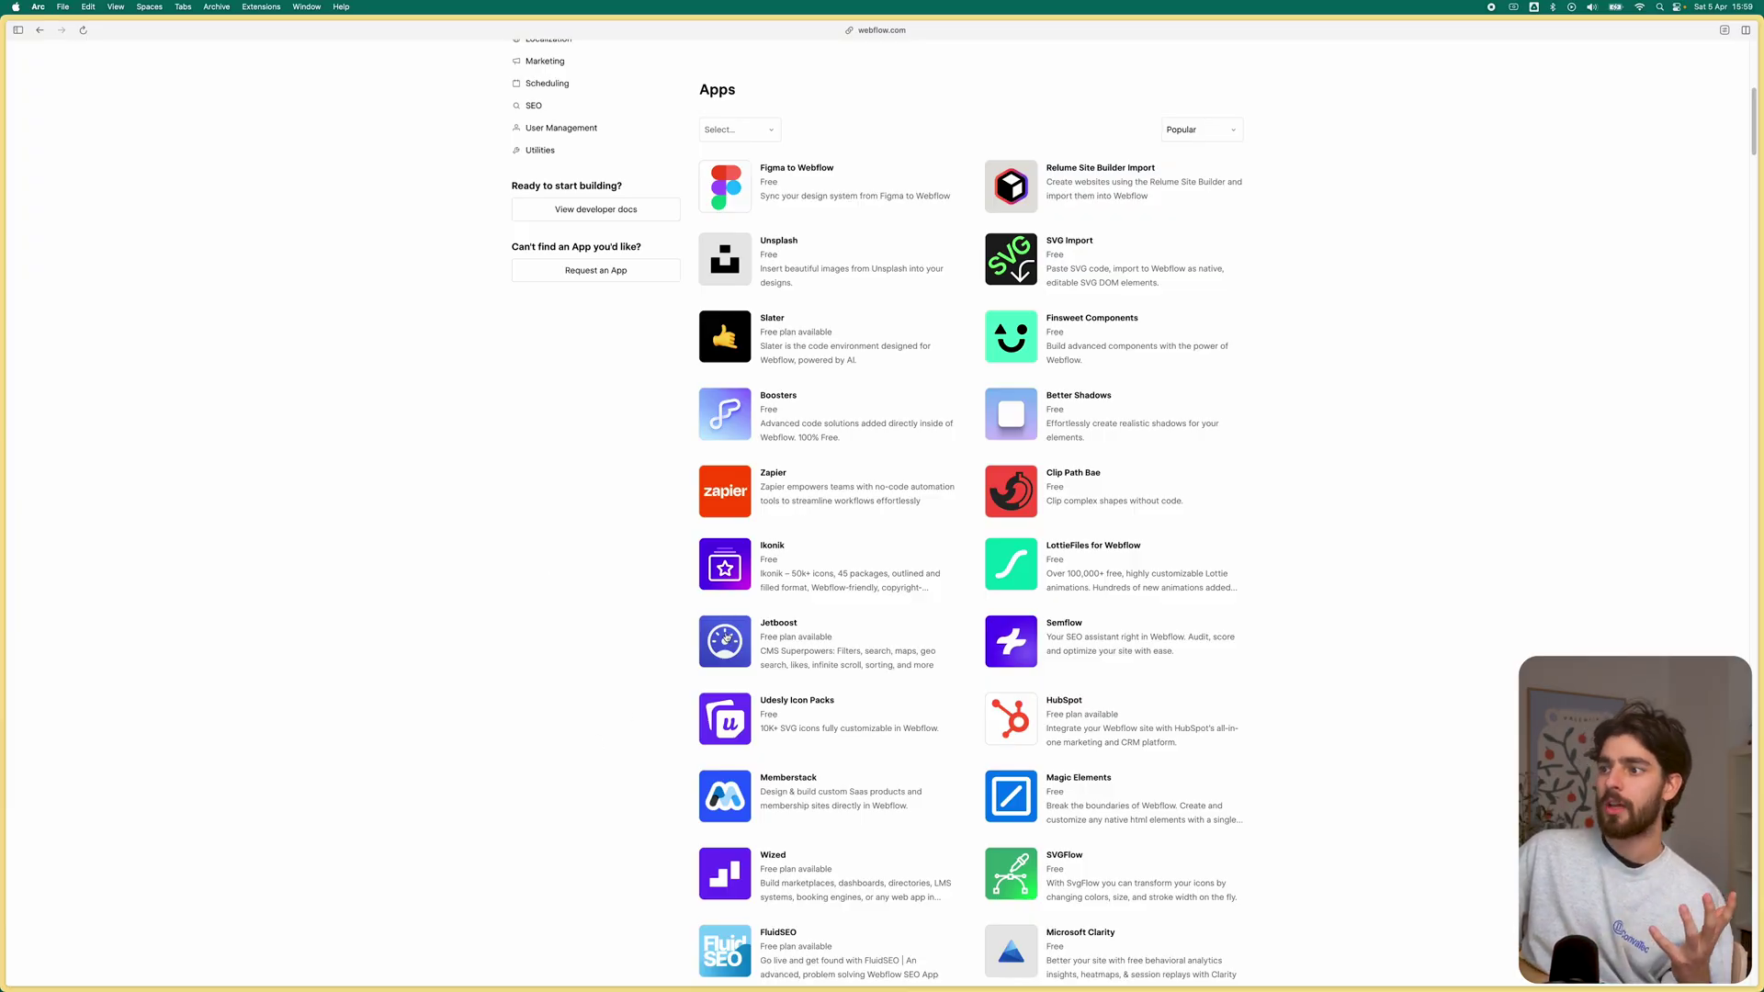
Step: View the Jetboost app details, then scroll the Apps list back up
left_click(725, 637)
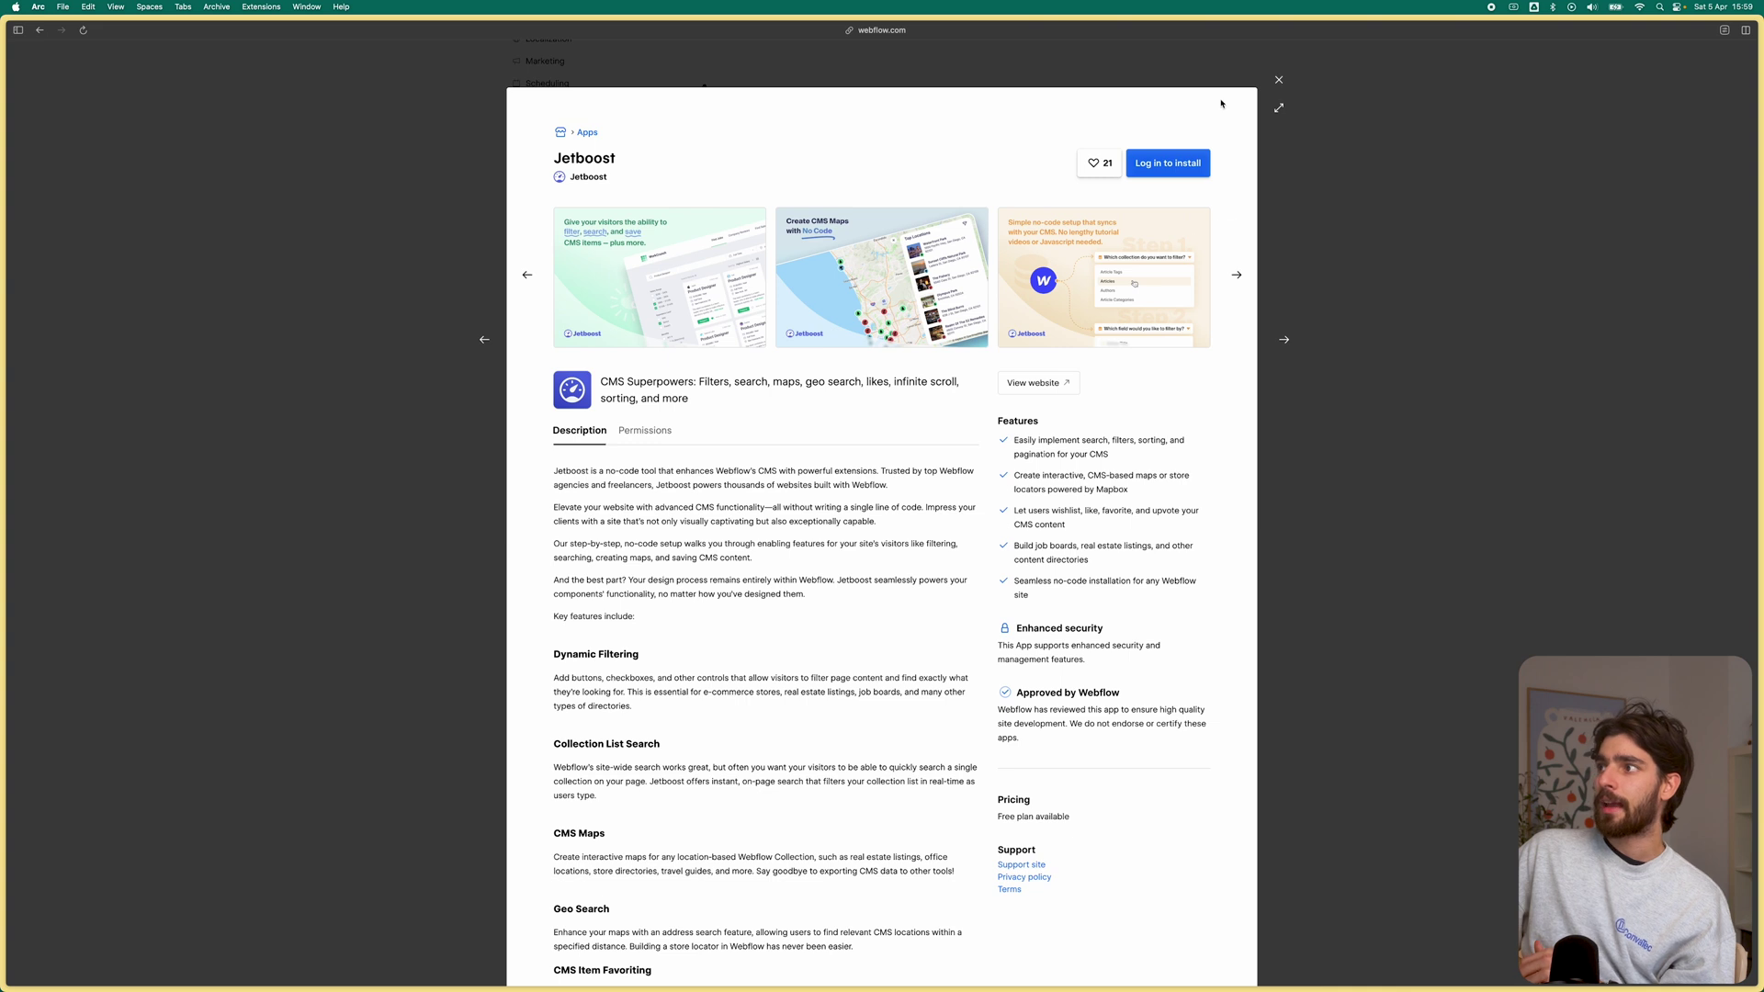
left_click(1275, 86)
scroll(840, 607, "down", 3)
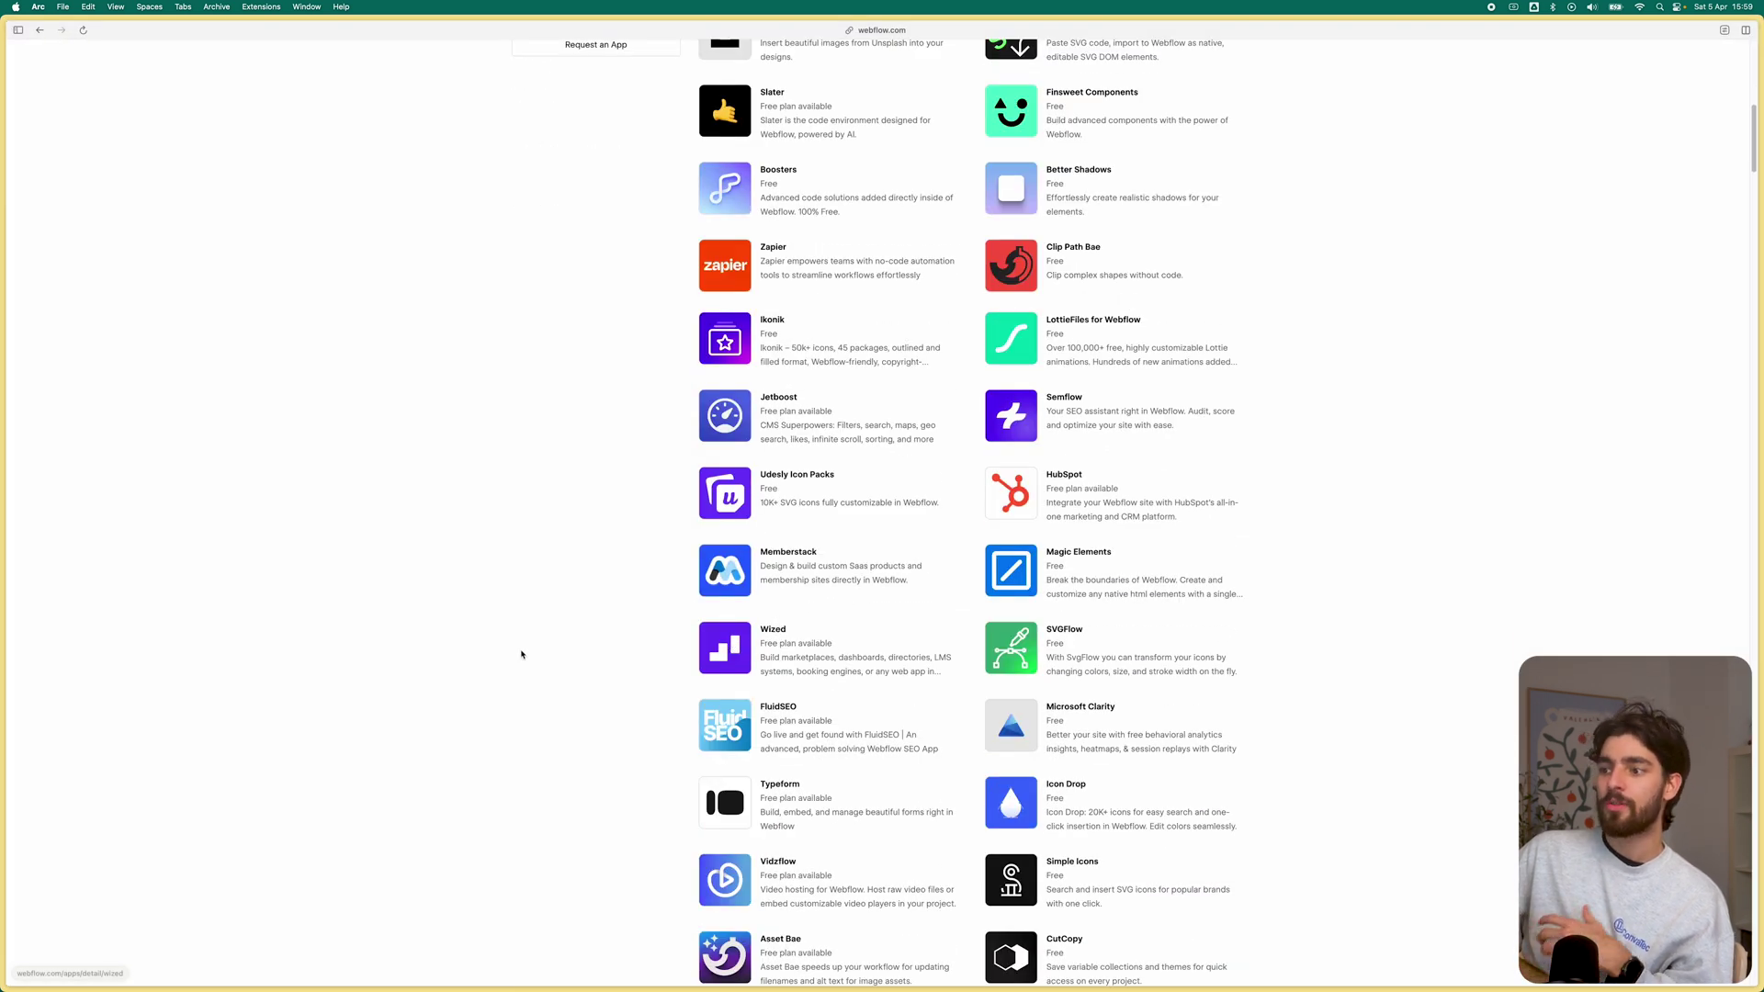
scroll(662, 786, "up", 10)
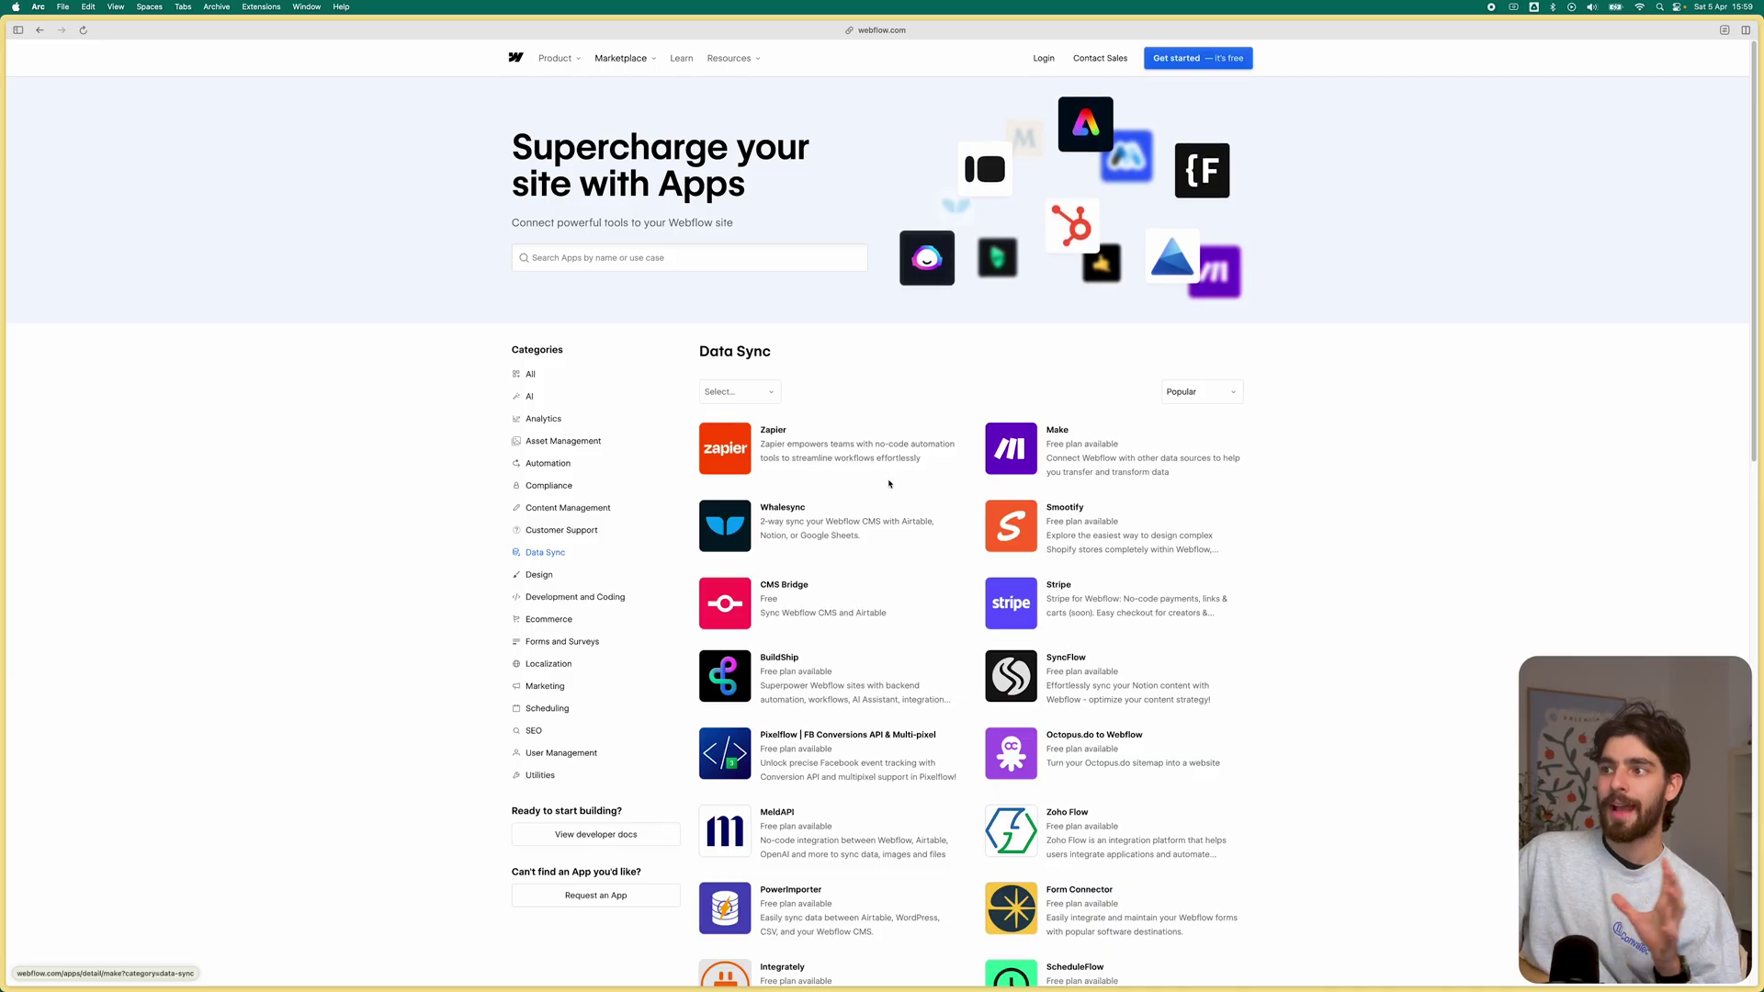
Step: Open the Whalesync app details and view its first screenshot enlarged
scroll(888, 484, "down", 1)
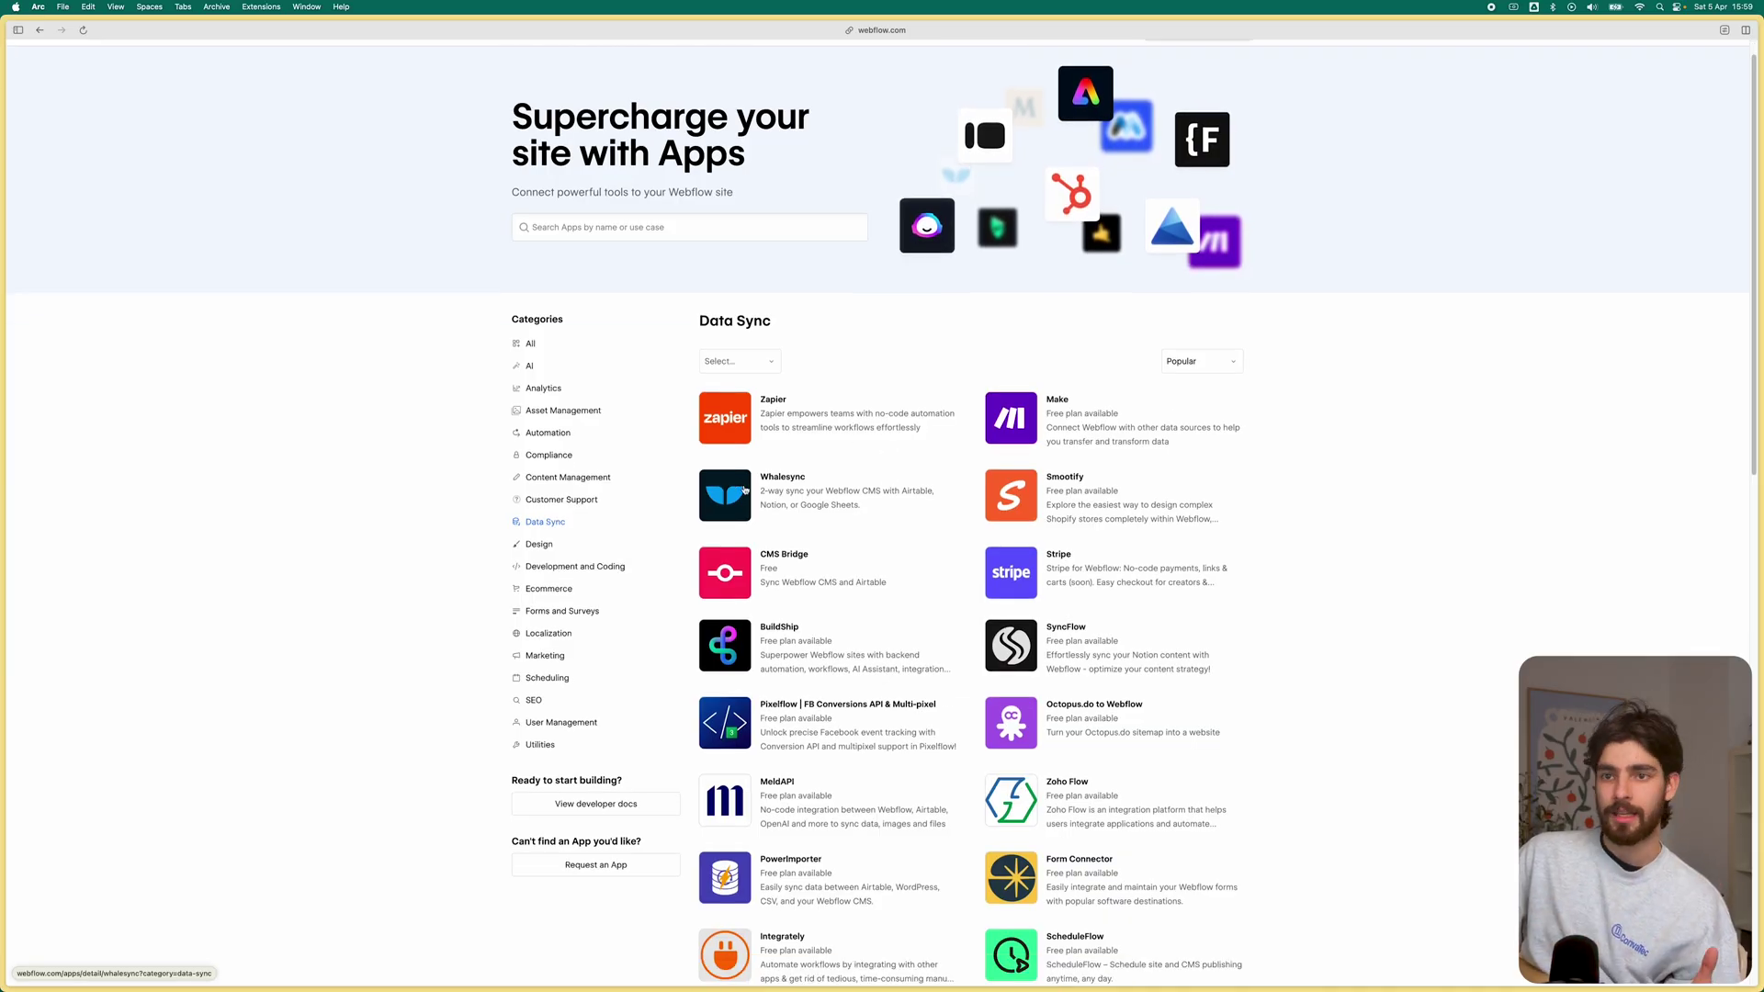
left_click(745, 490)
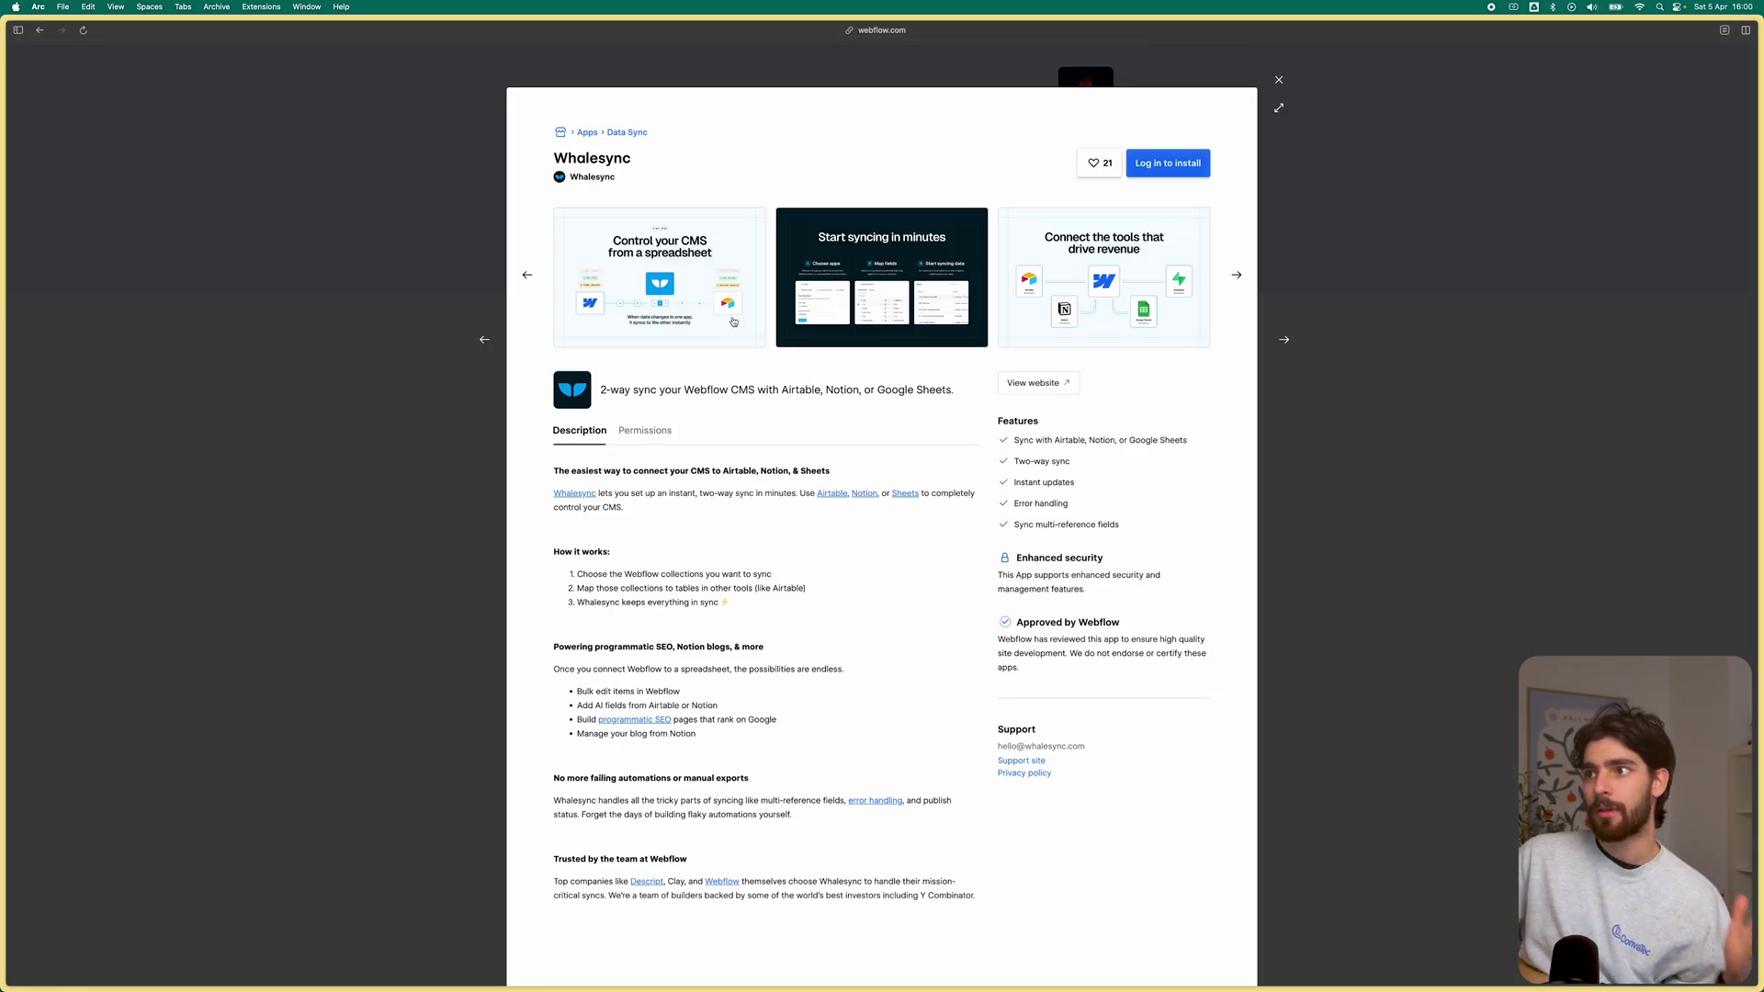
left_click(733, 322)
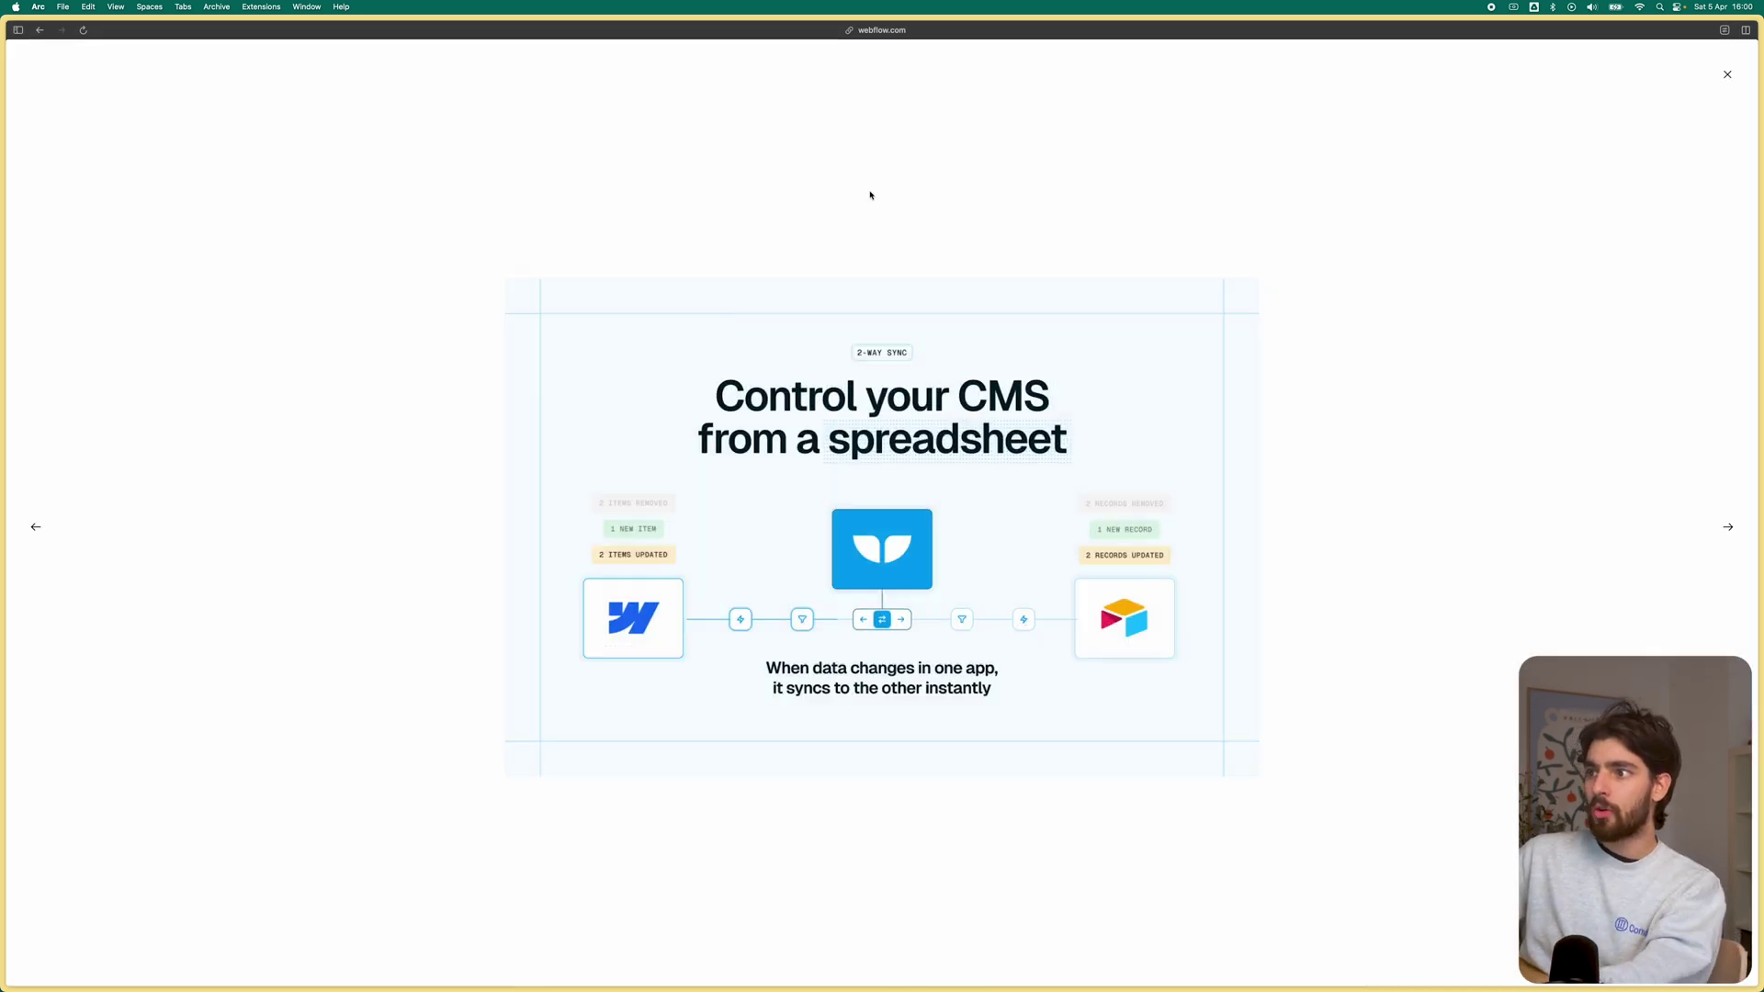
key("Escape")
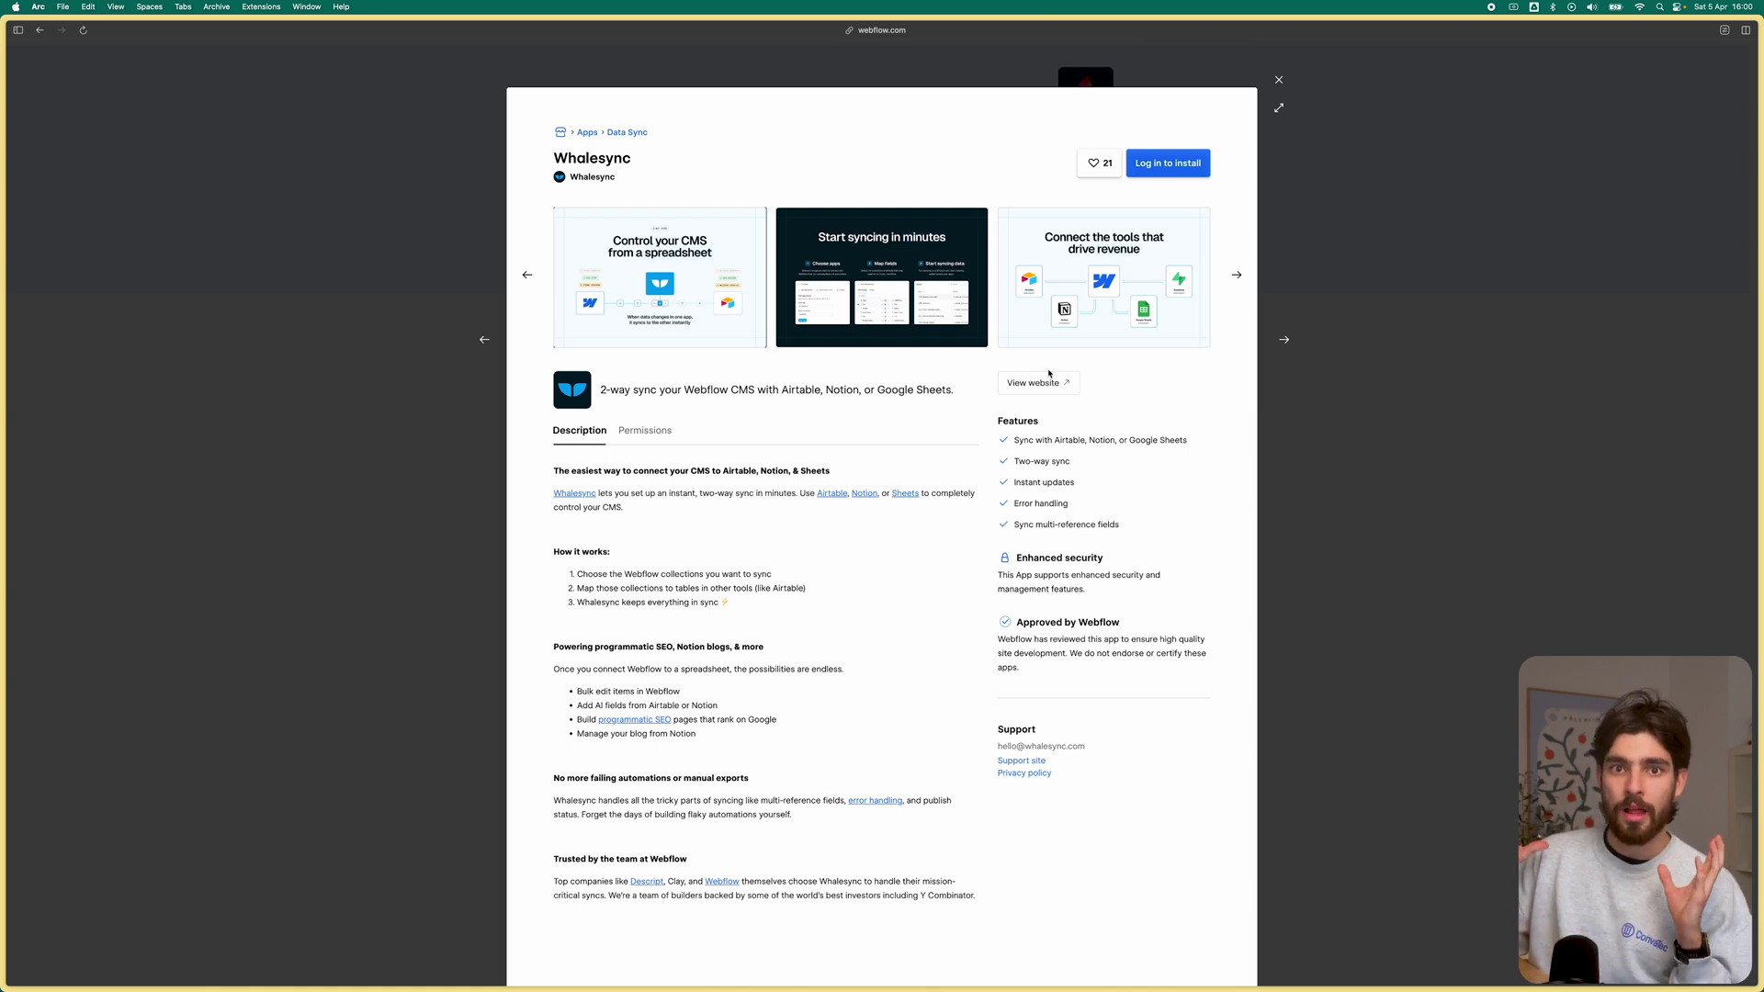
Step: Step through the Make and Zapier app details, enlarging a Zapier screenshot, then return to Data Sync
key("Right")
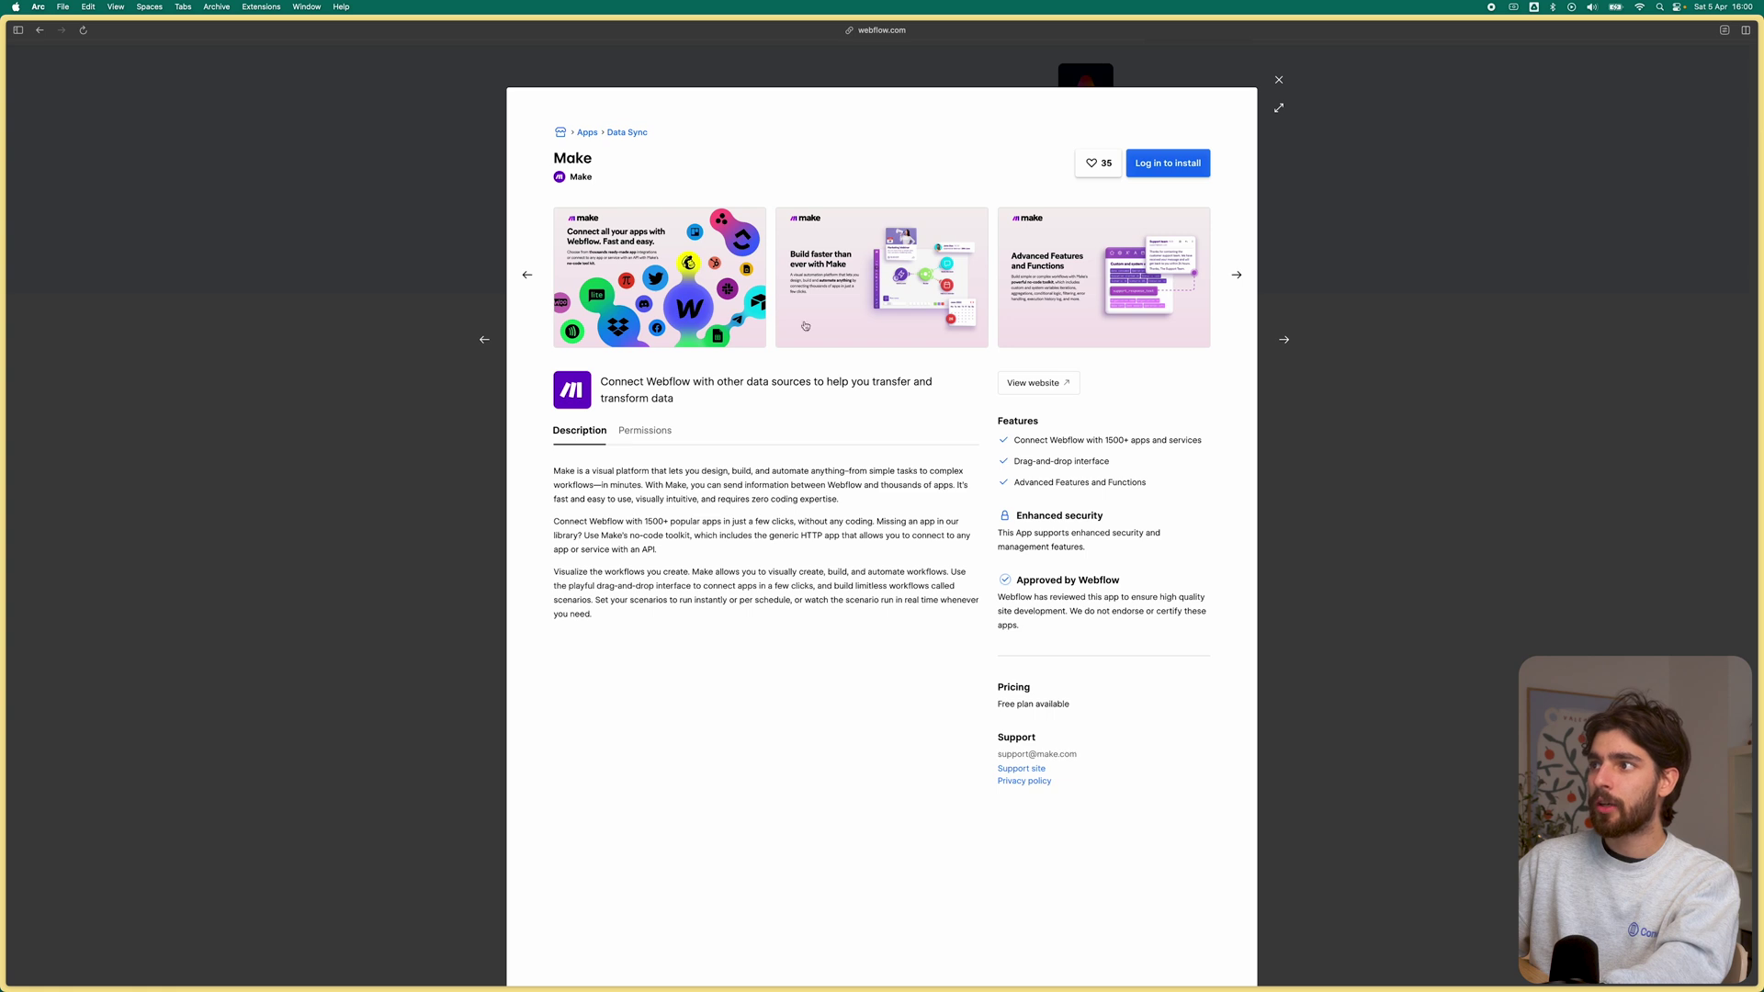
key("Left")
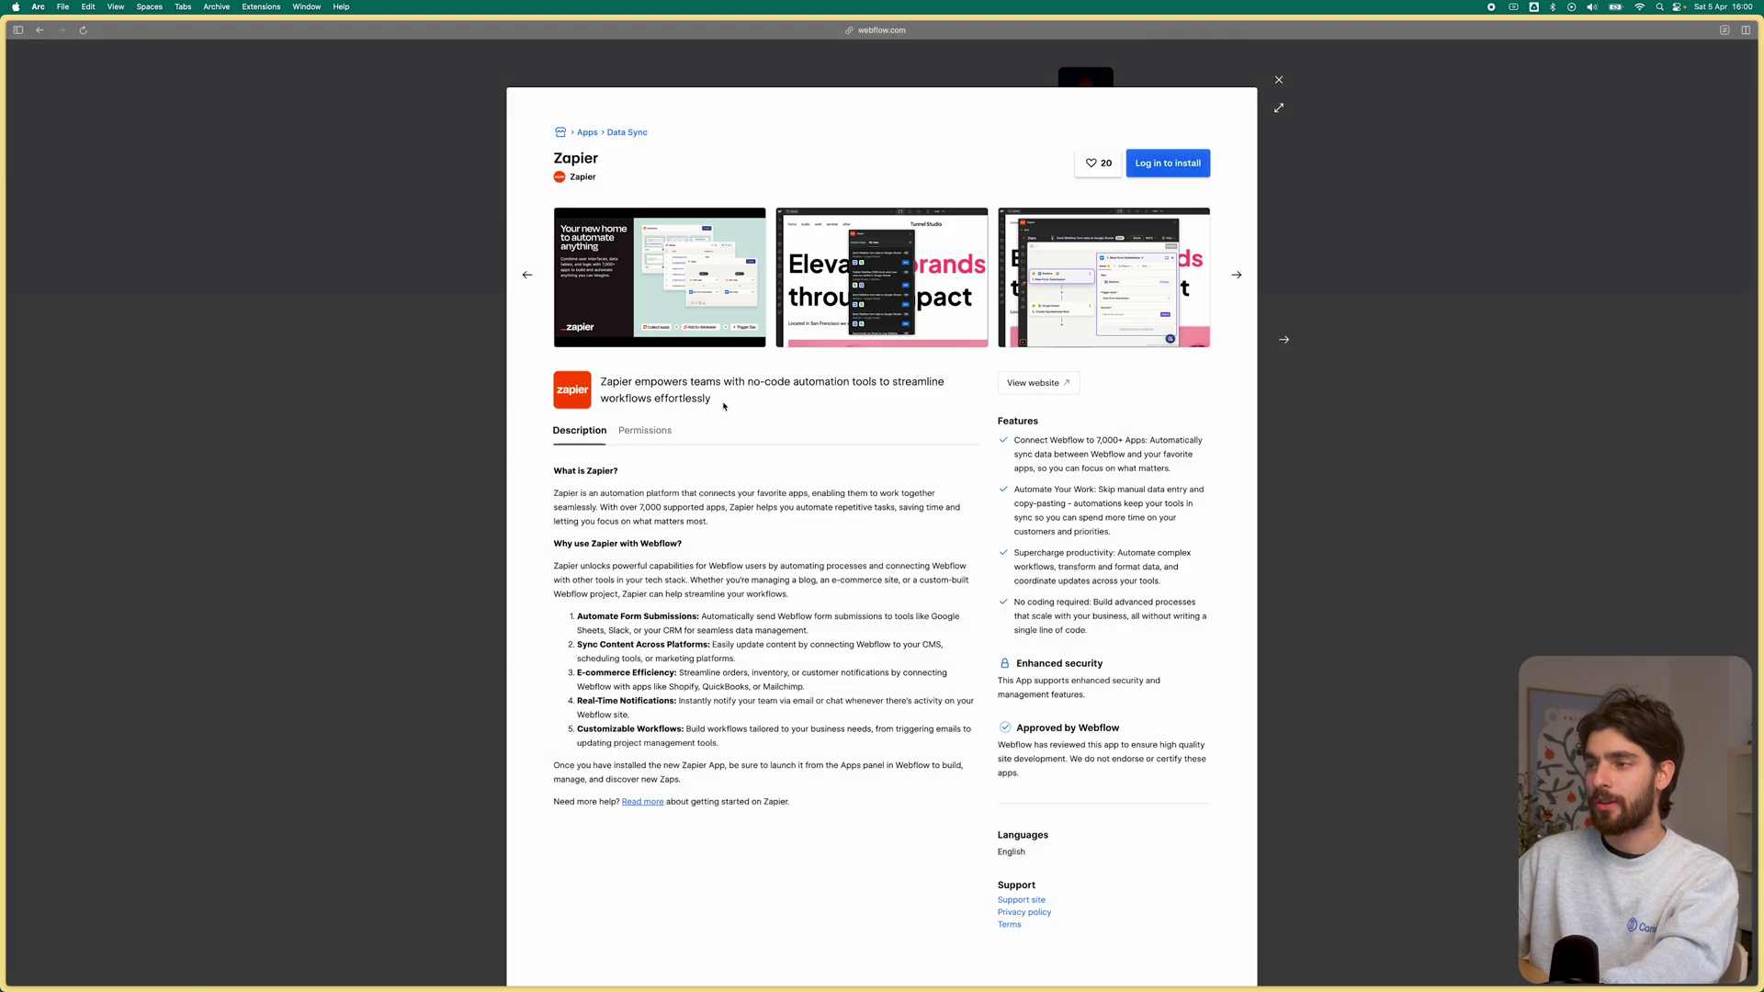
left_click(880, 285)
left_click(882, 287)
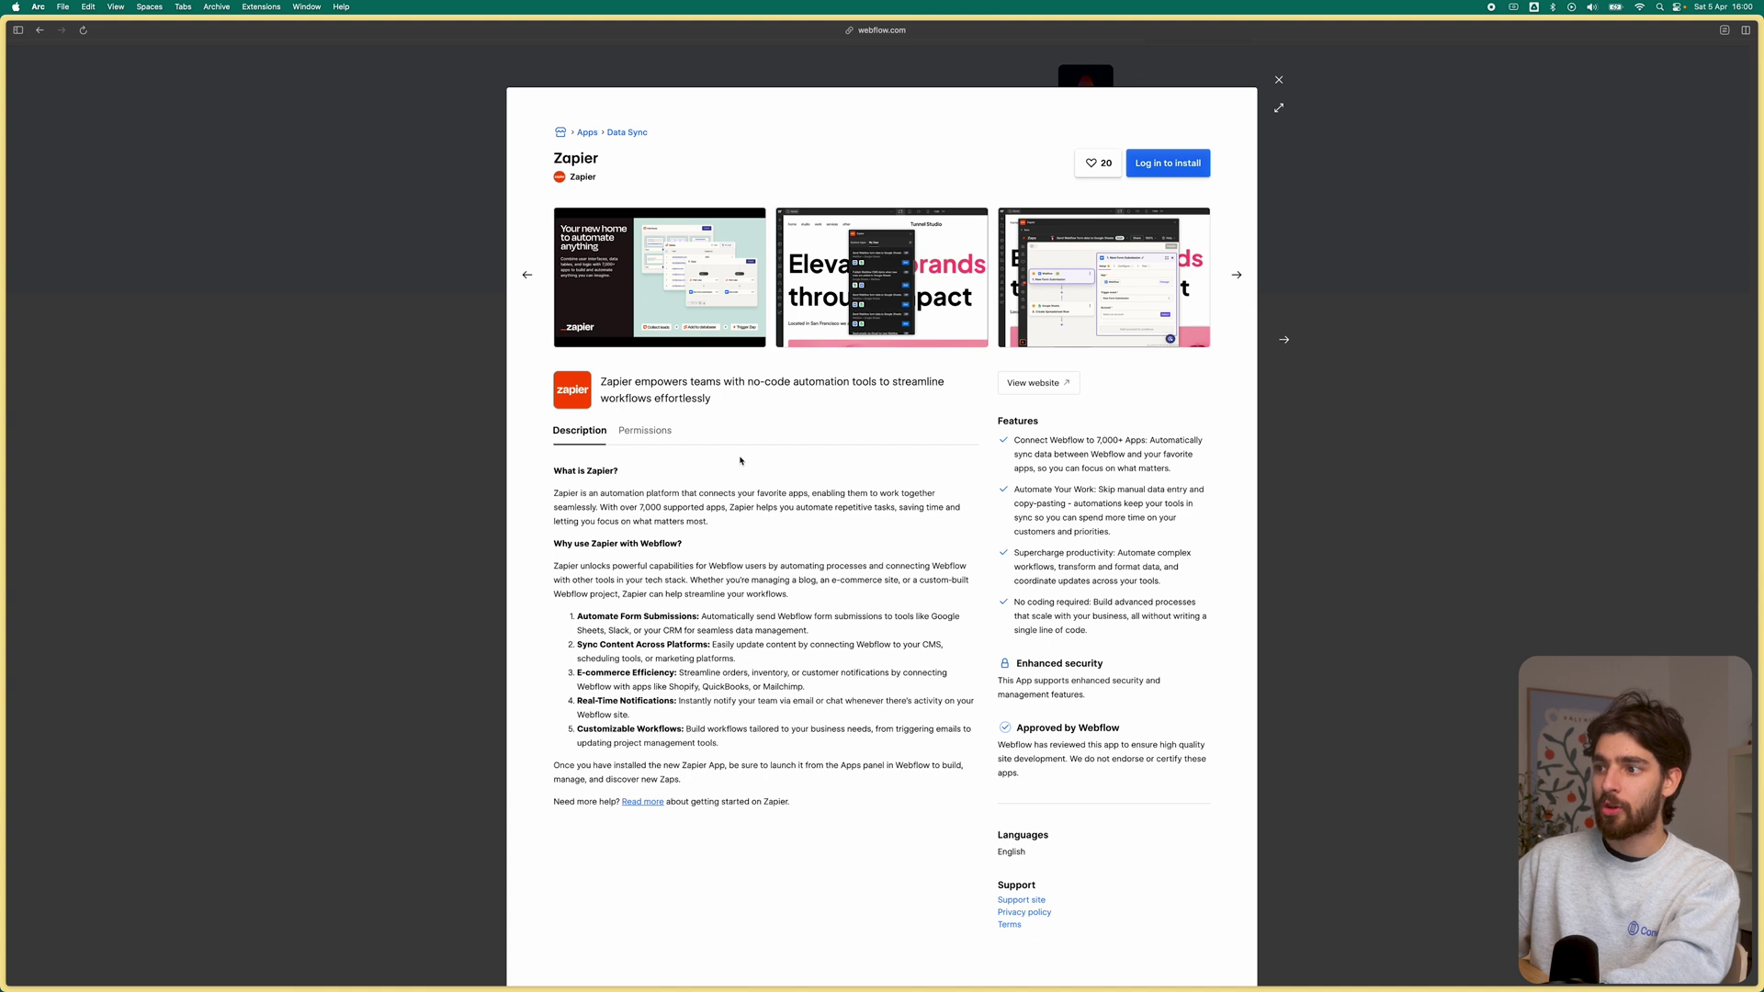
key("Escape")
scroll(779, 491, "down", 2)
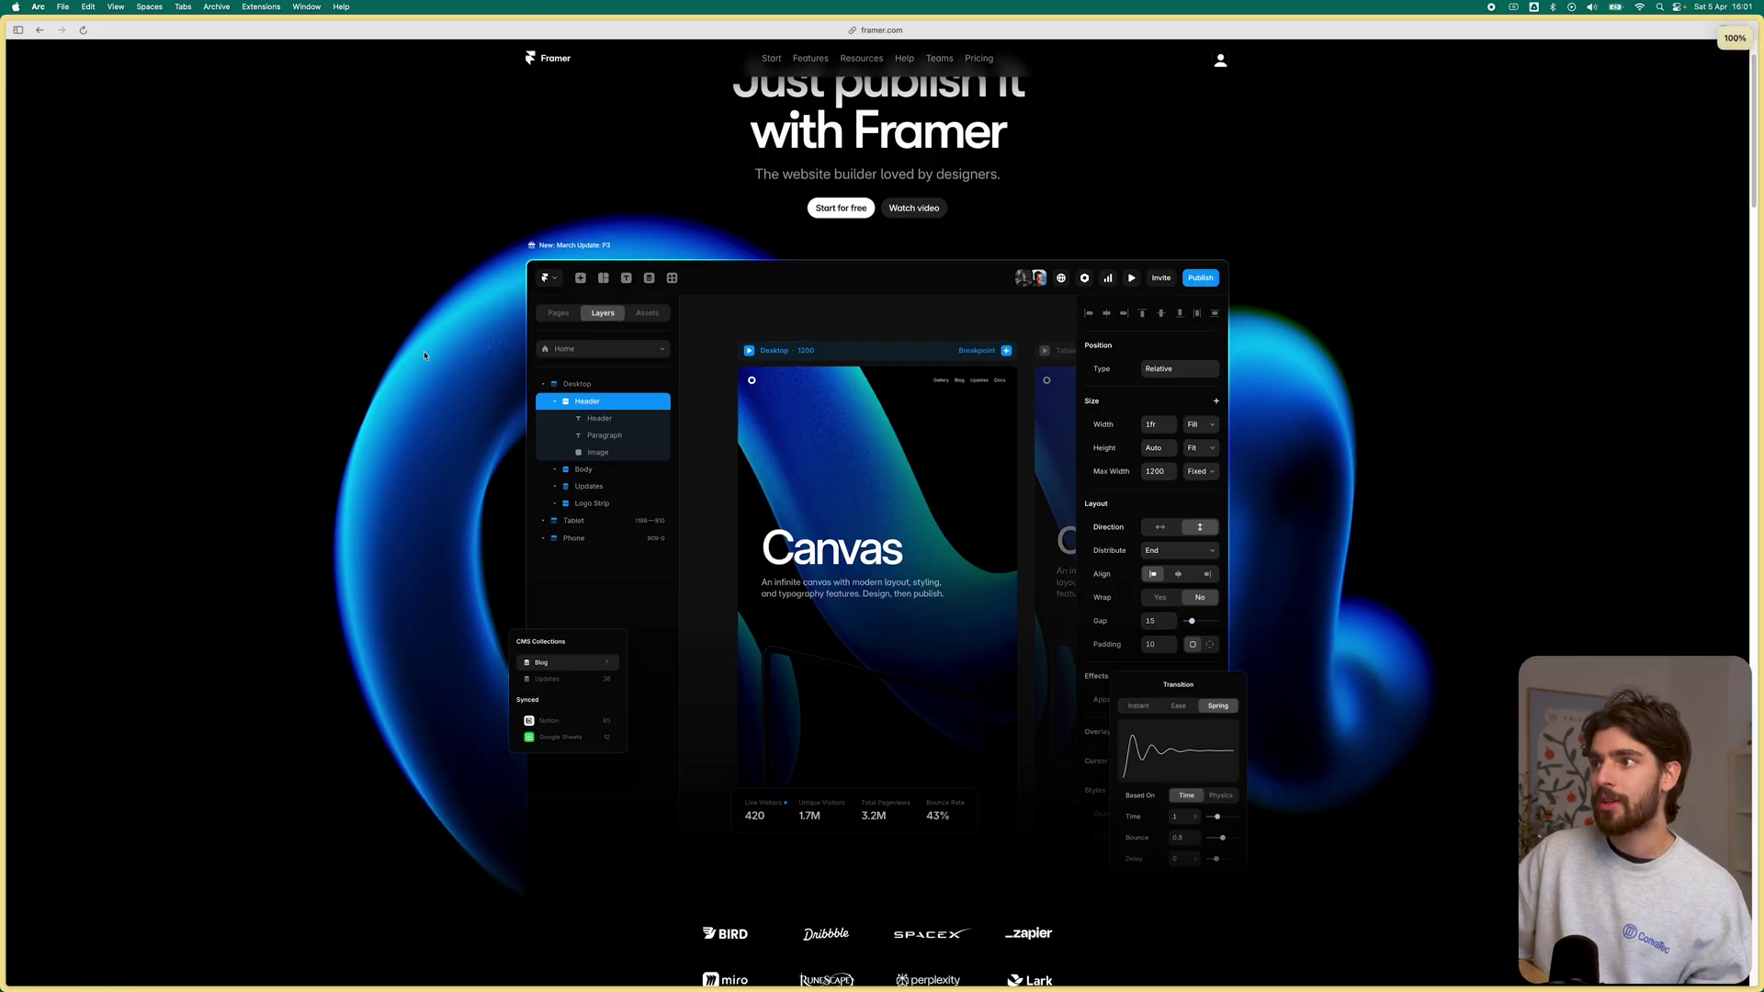
Step: Preview framer.com's Features and Resources menus, then scroll to the Templates and Plugins section
scroll(431, 386, "up", 2)
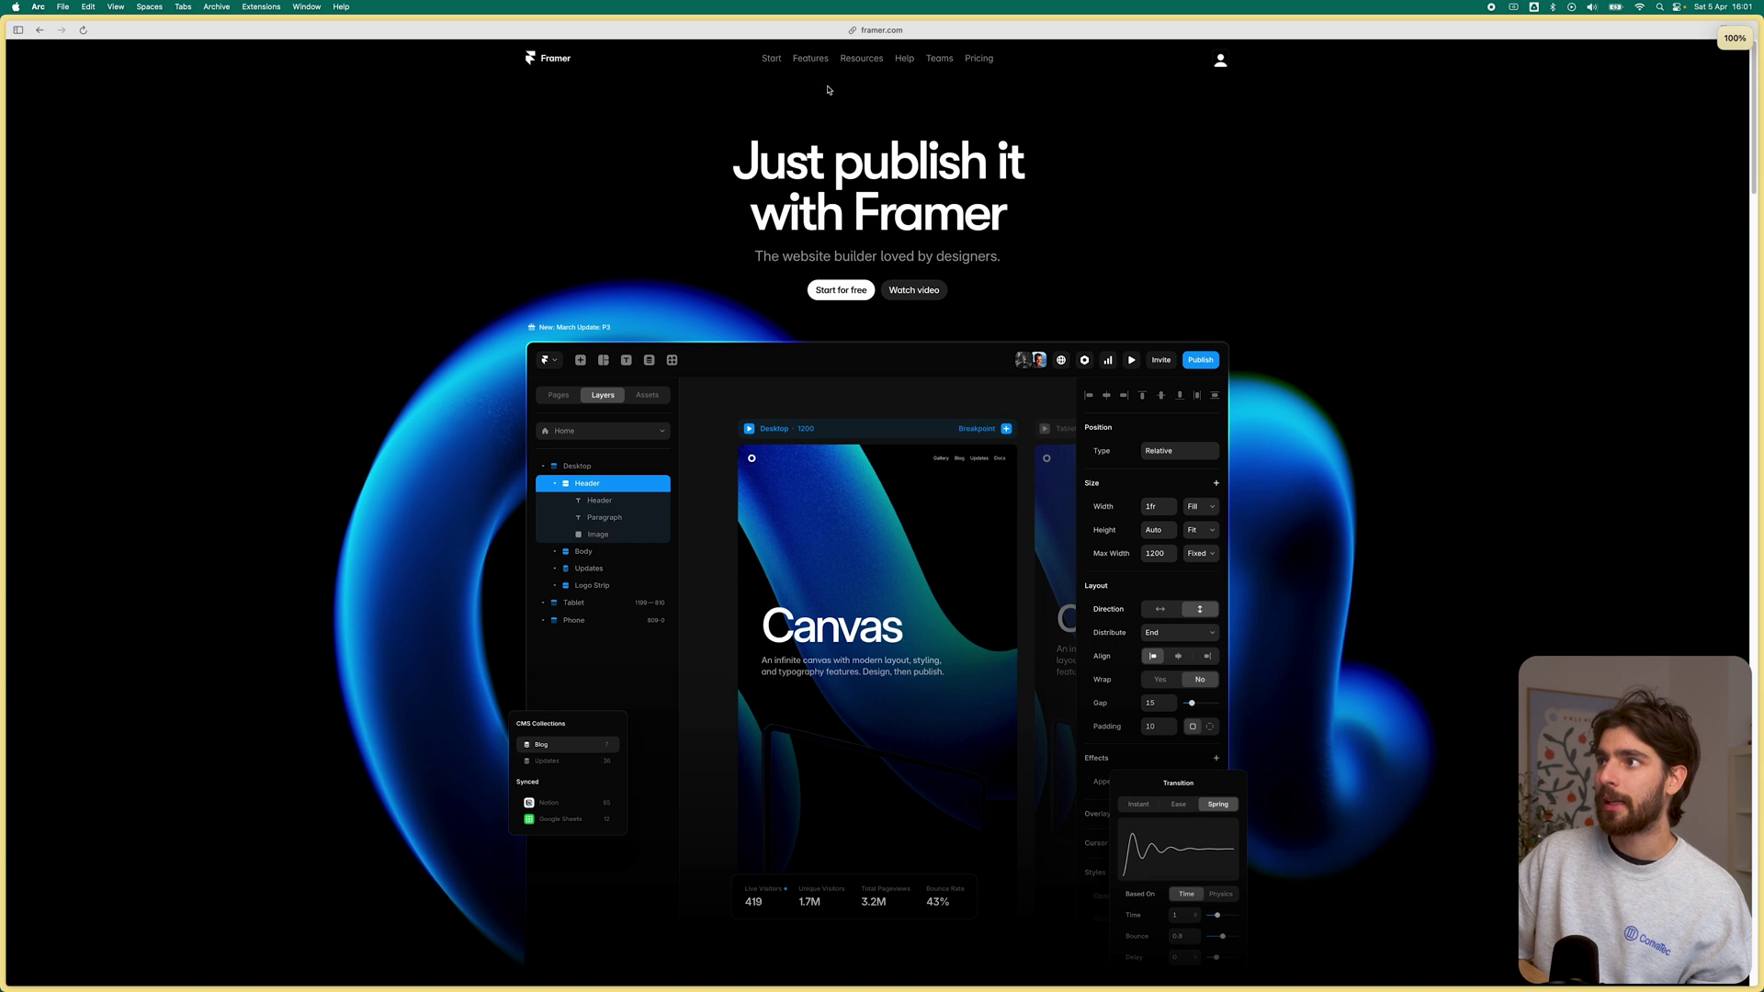
mouse_move(872, 60)
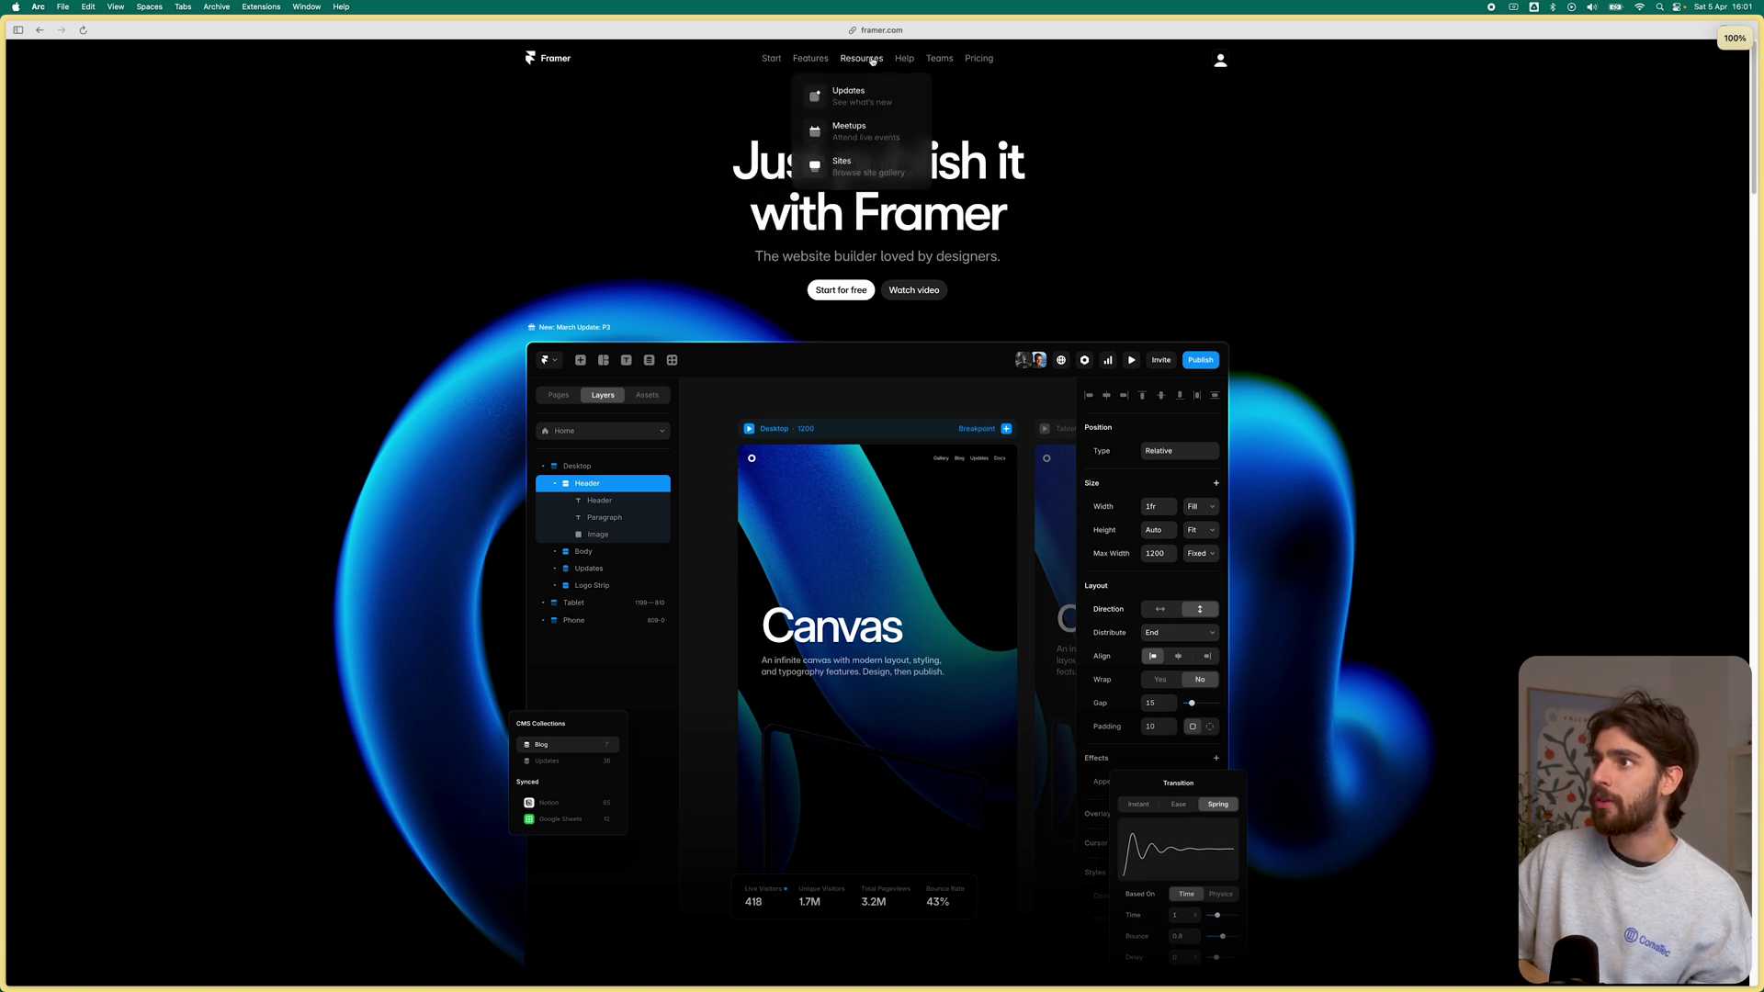
mouse_move(811, 60)
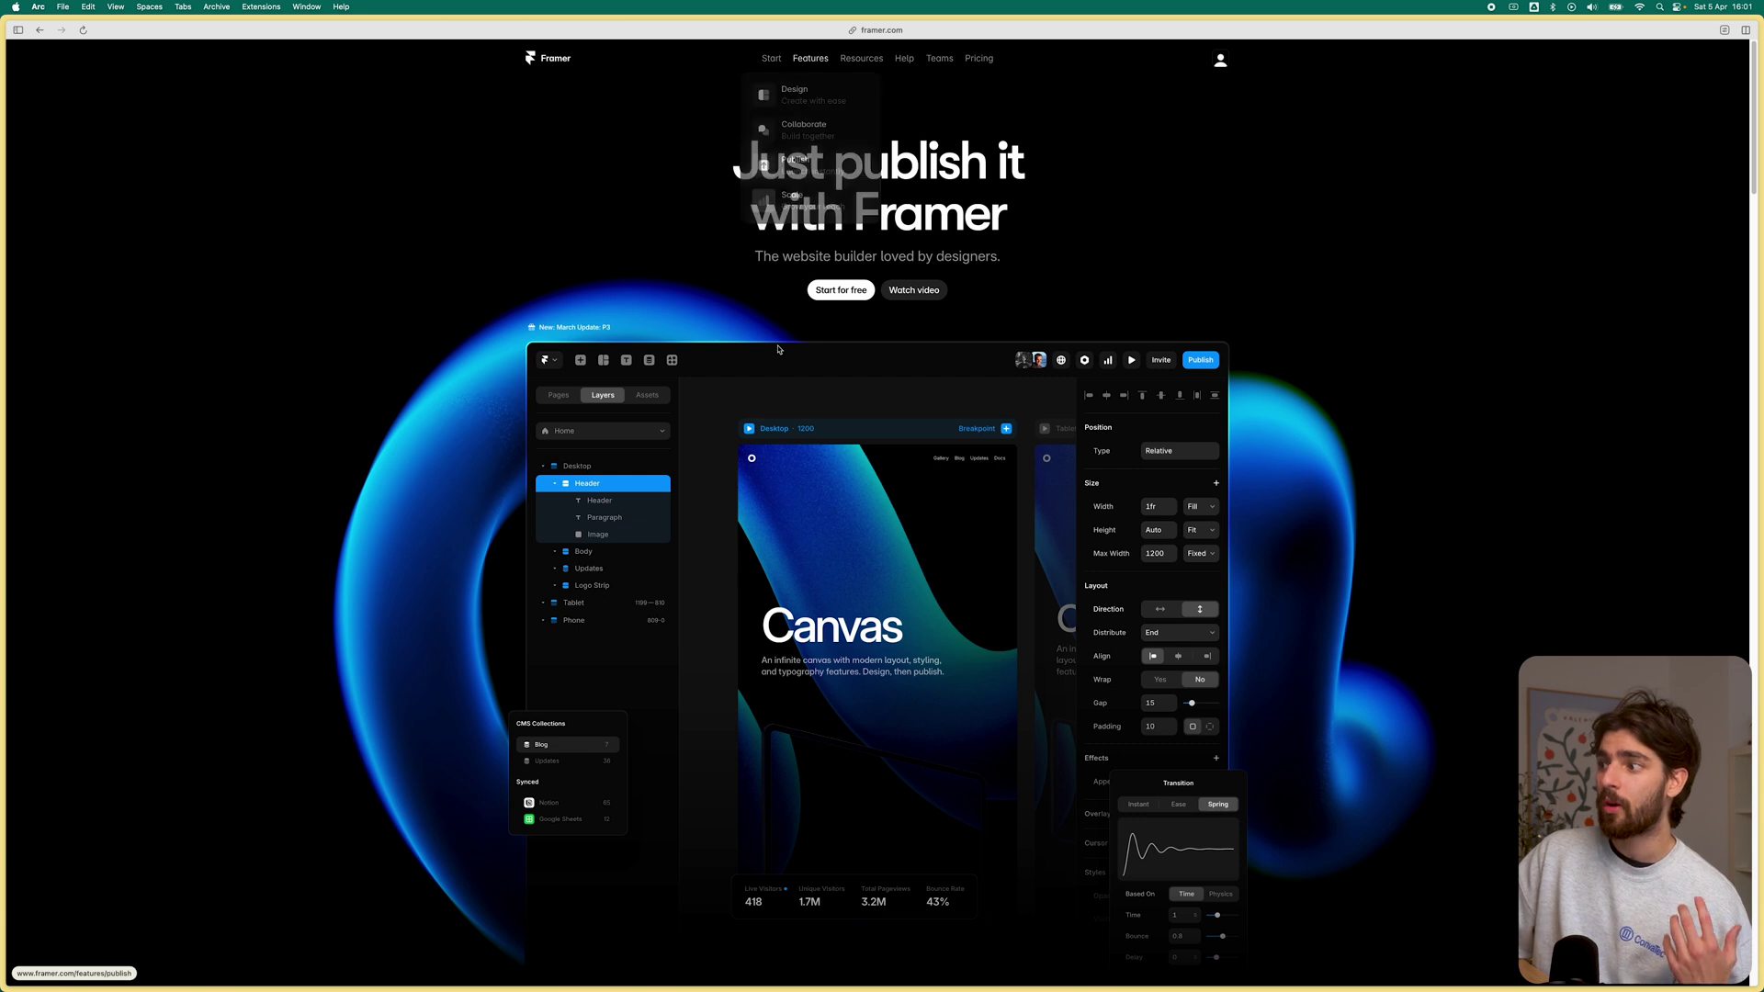
scroll(780, 426, "down", 15)
scroll(744, 510, "down", 20)
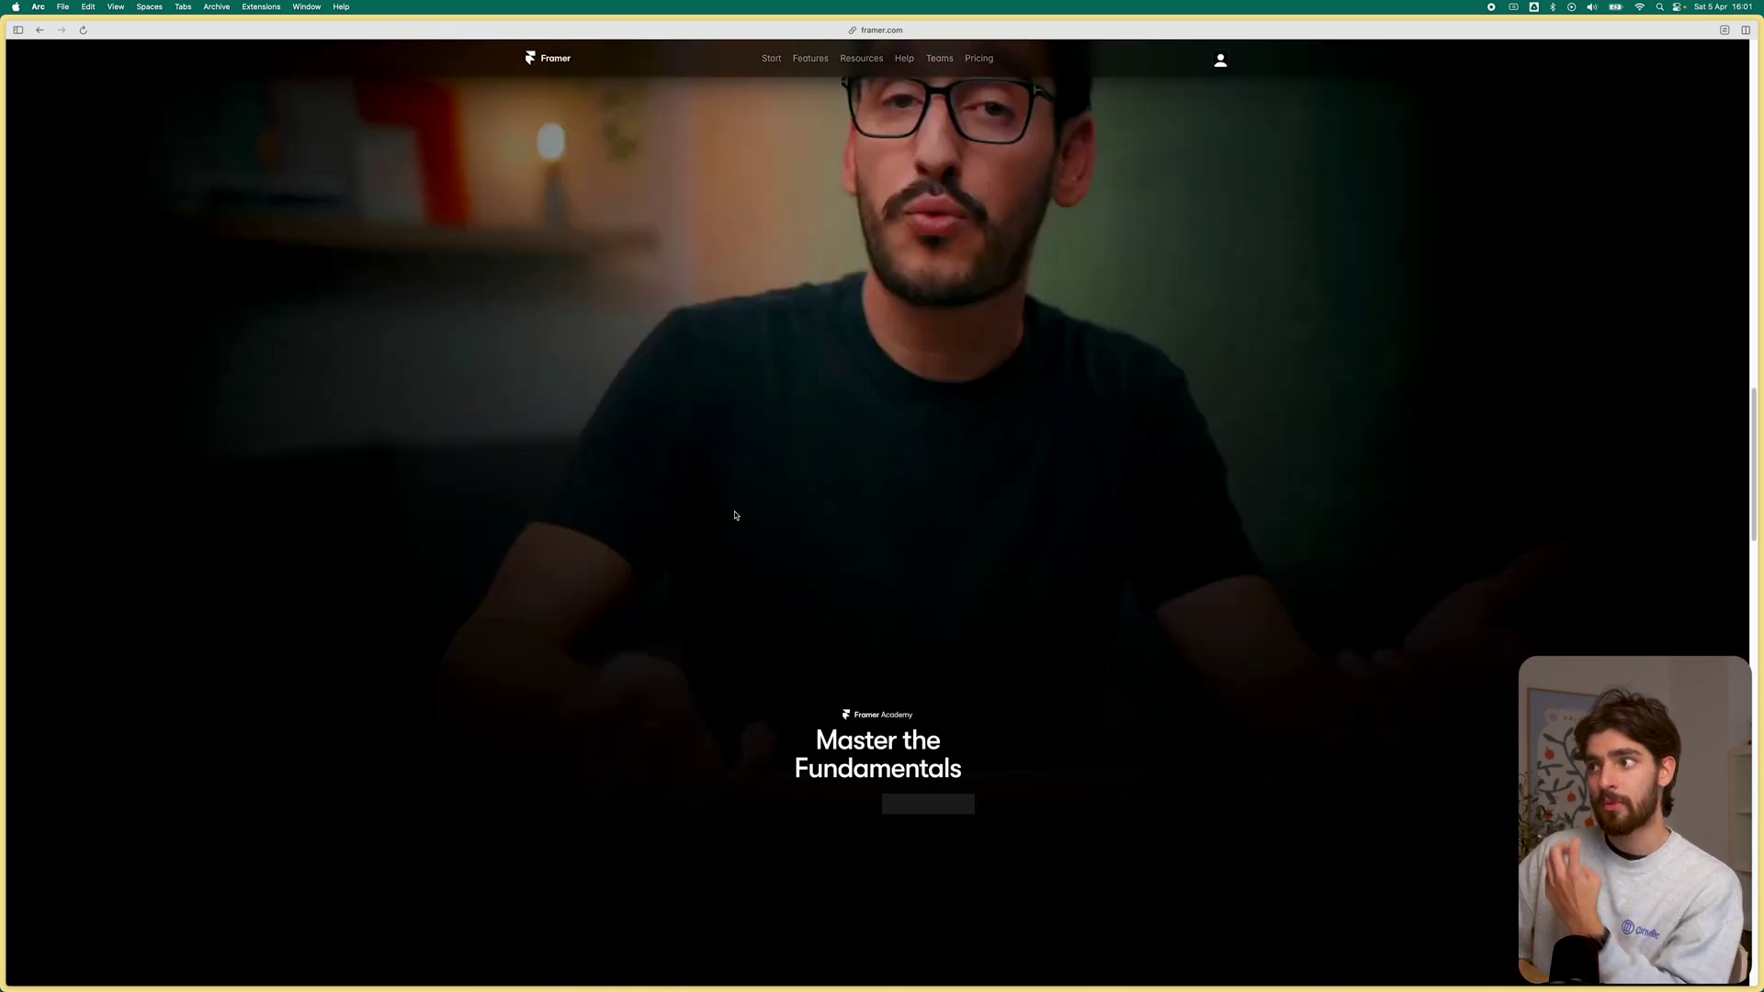
scroll(468, 590, "down", 9)
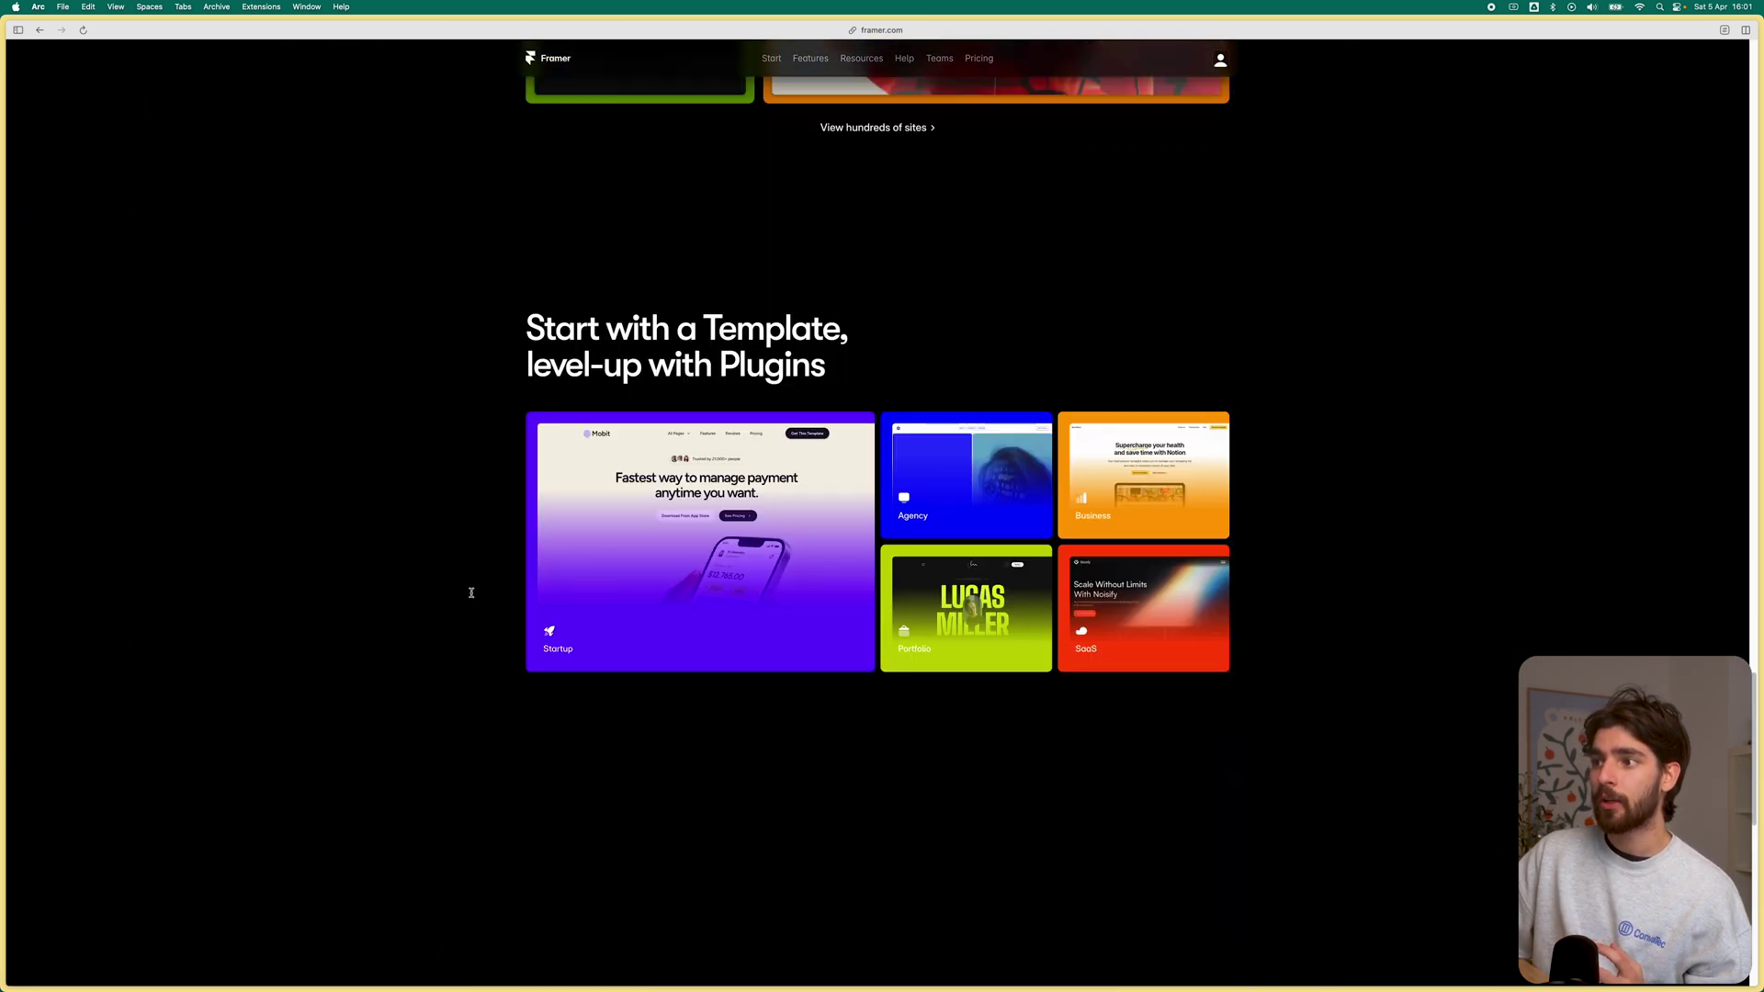
scroll(461, 599, "up", 3)
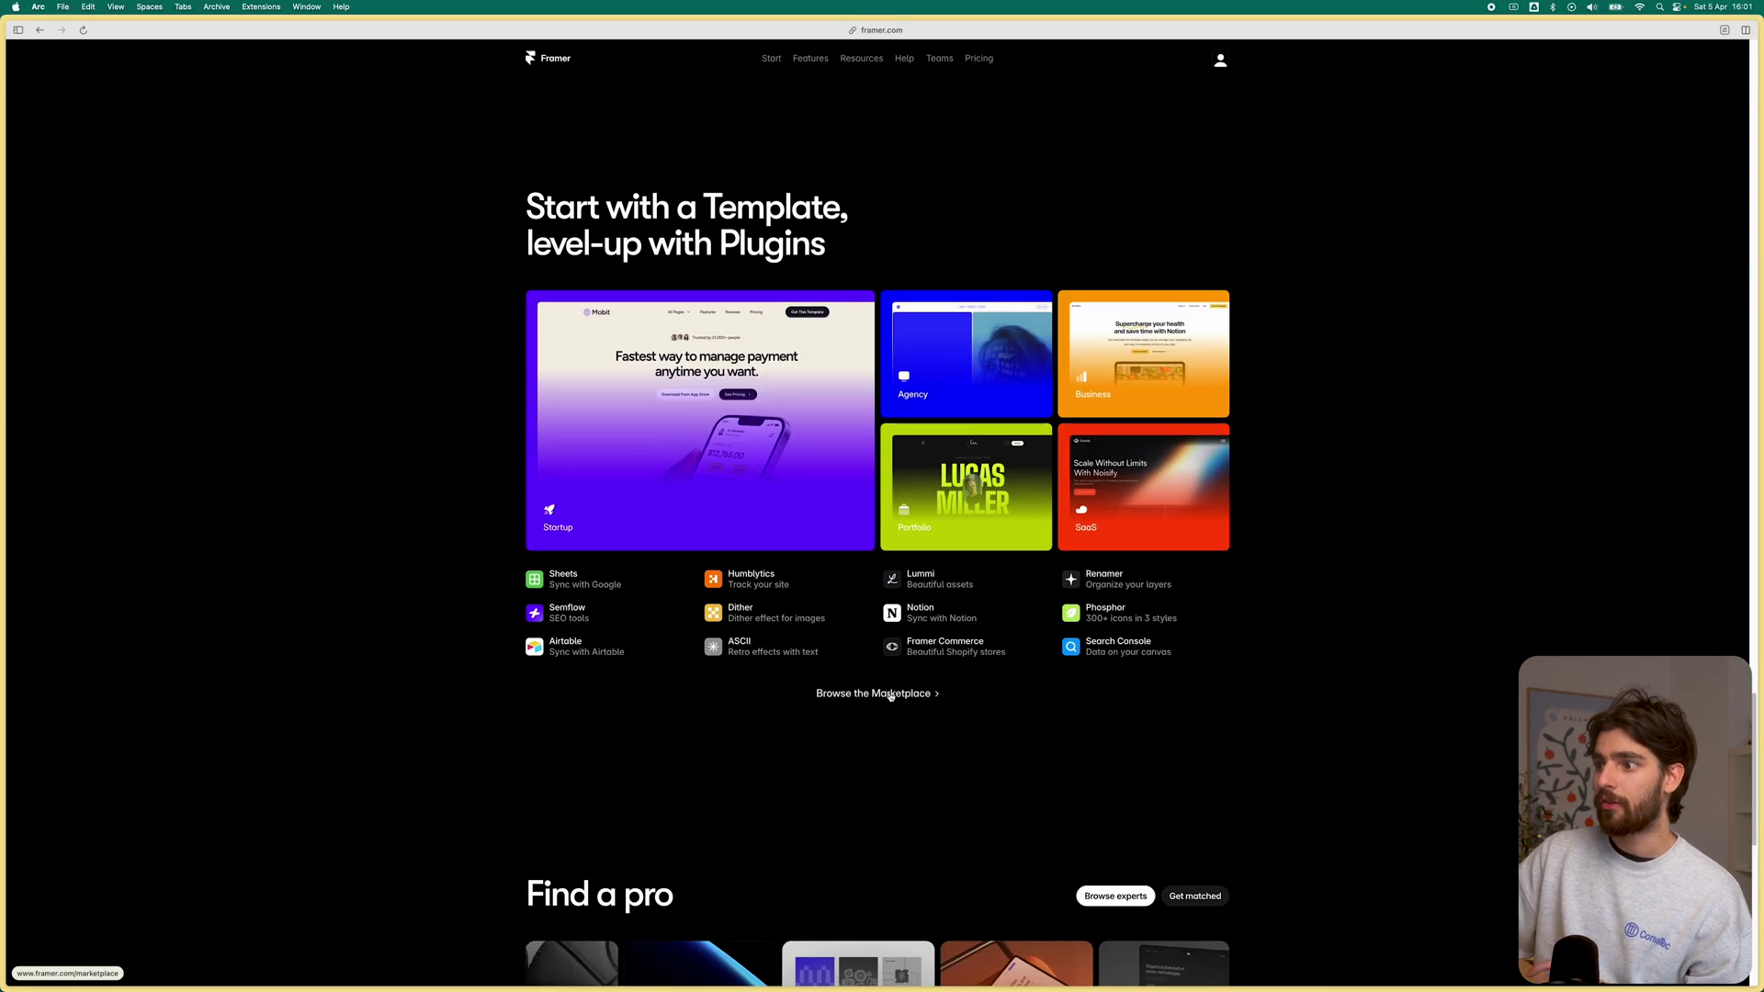
Step: Go to the Framer Marketplace and scroll through its templates and plugins
left_click(892, 696)
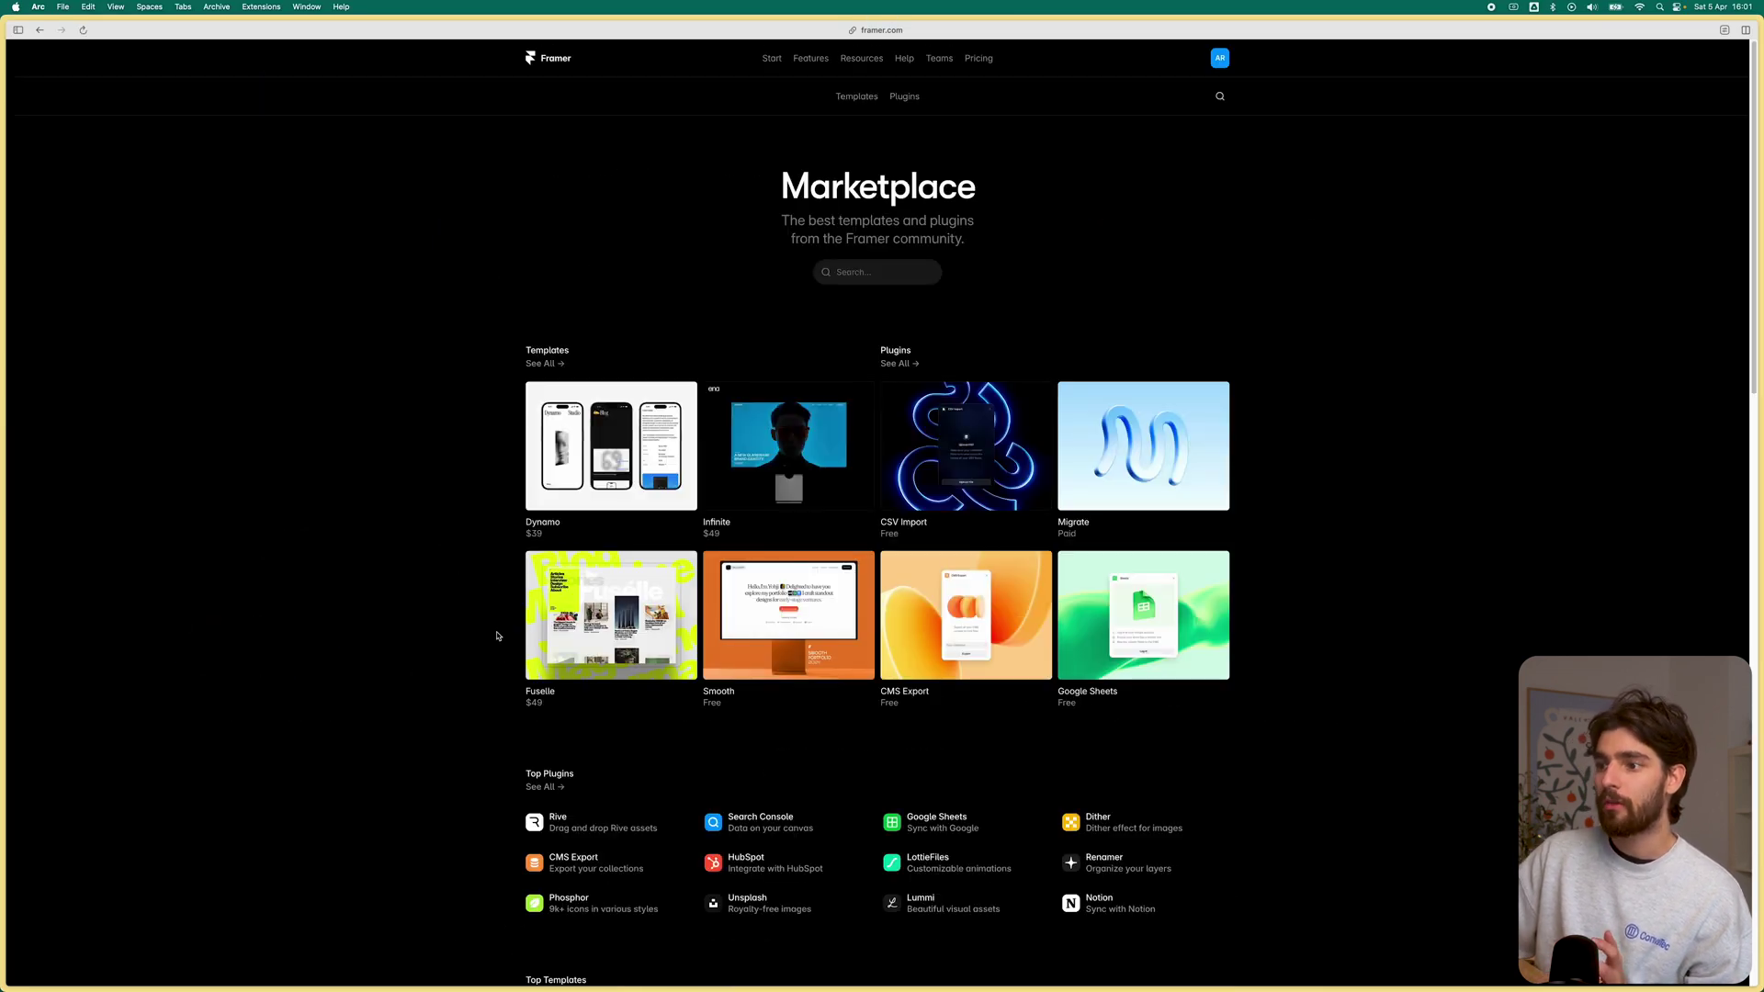
scroll(497, 636, "down", 5)
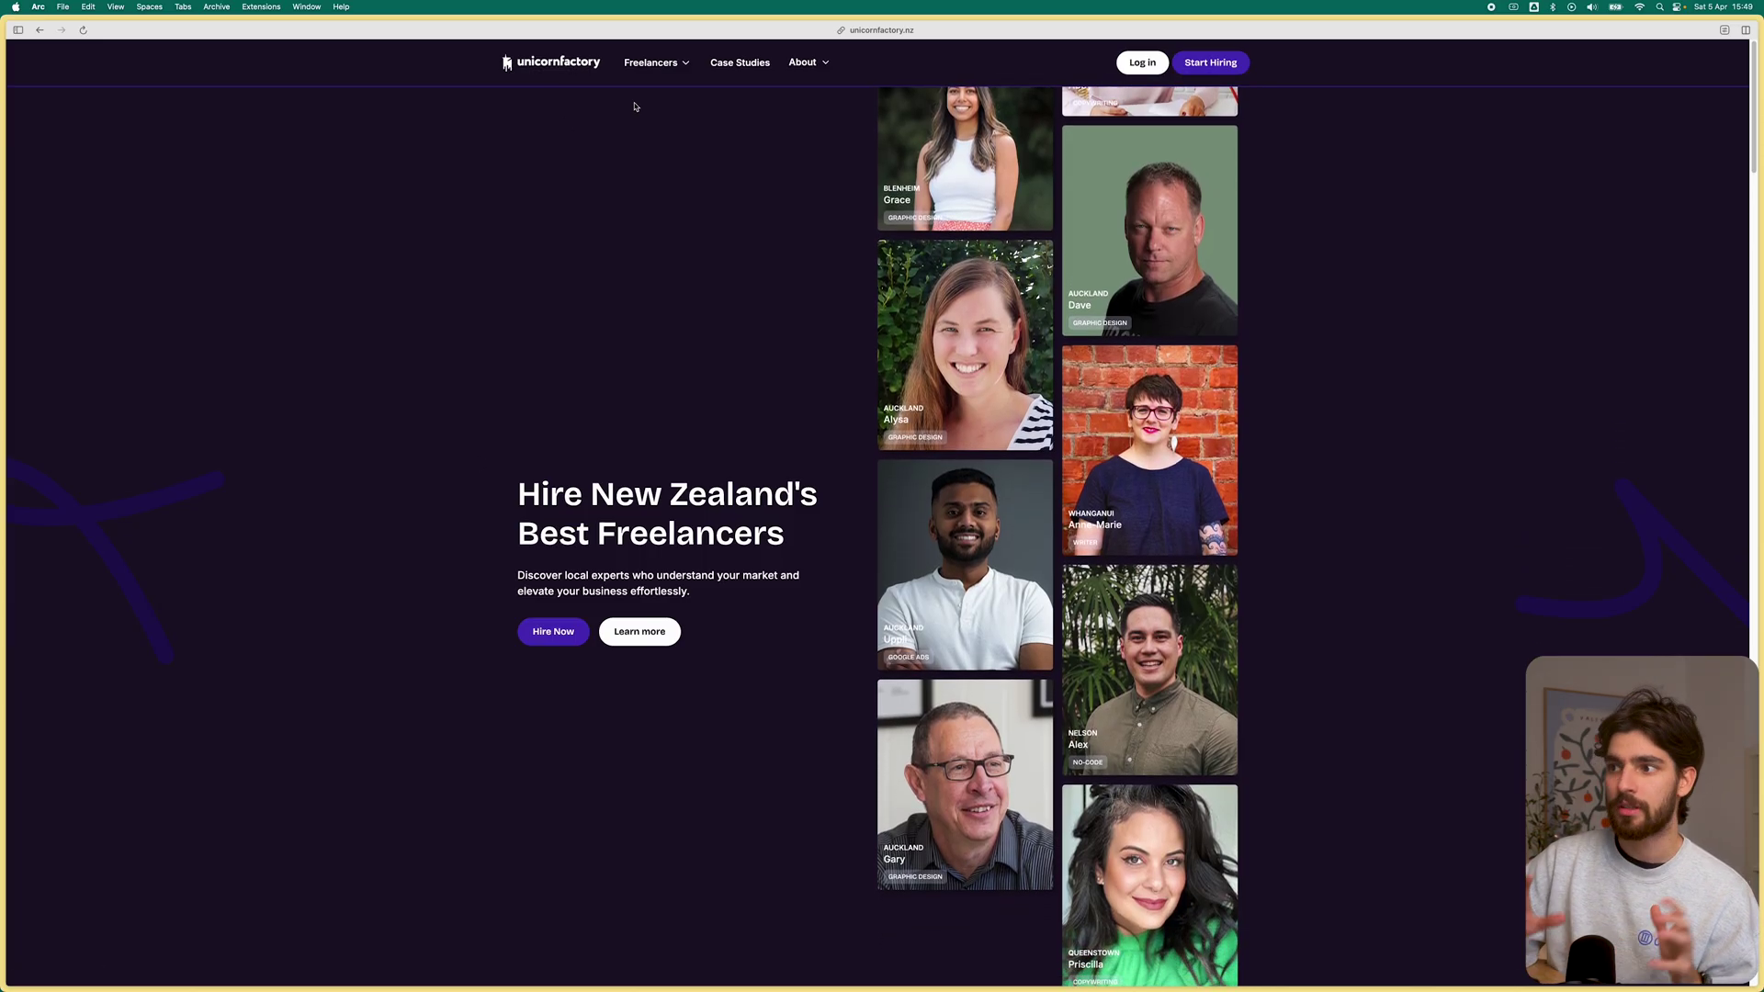
Step: Browse Unicorn Factory's freelancer categories and scroll down the Google Sheets plugin page
left_click(650, 61)
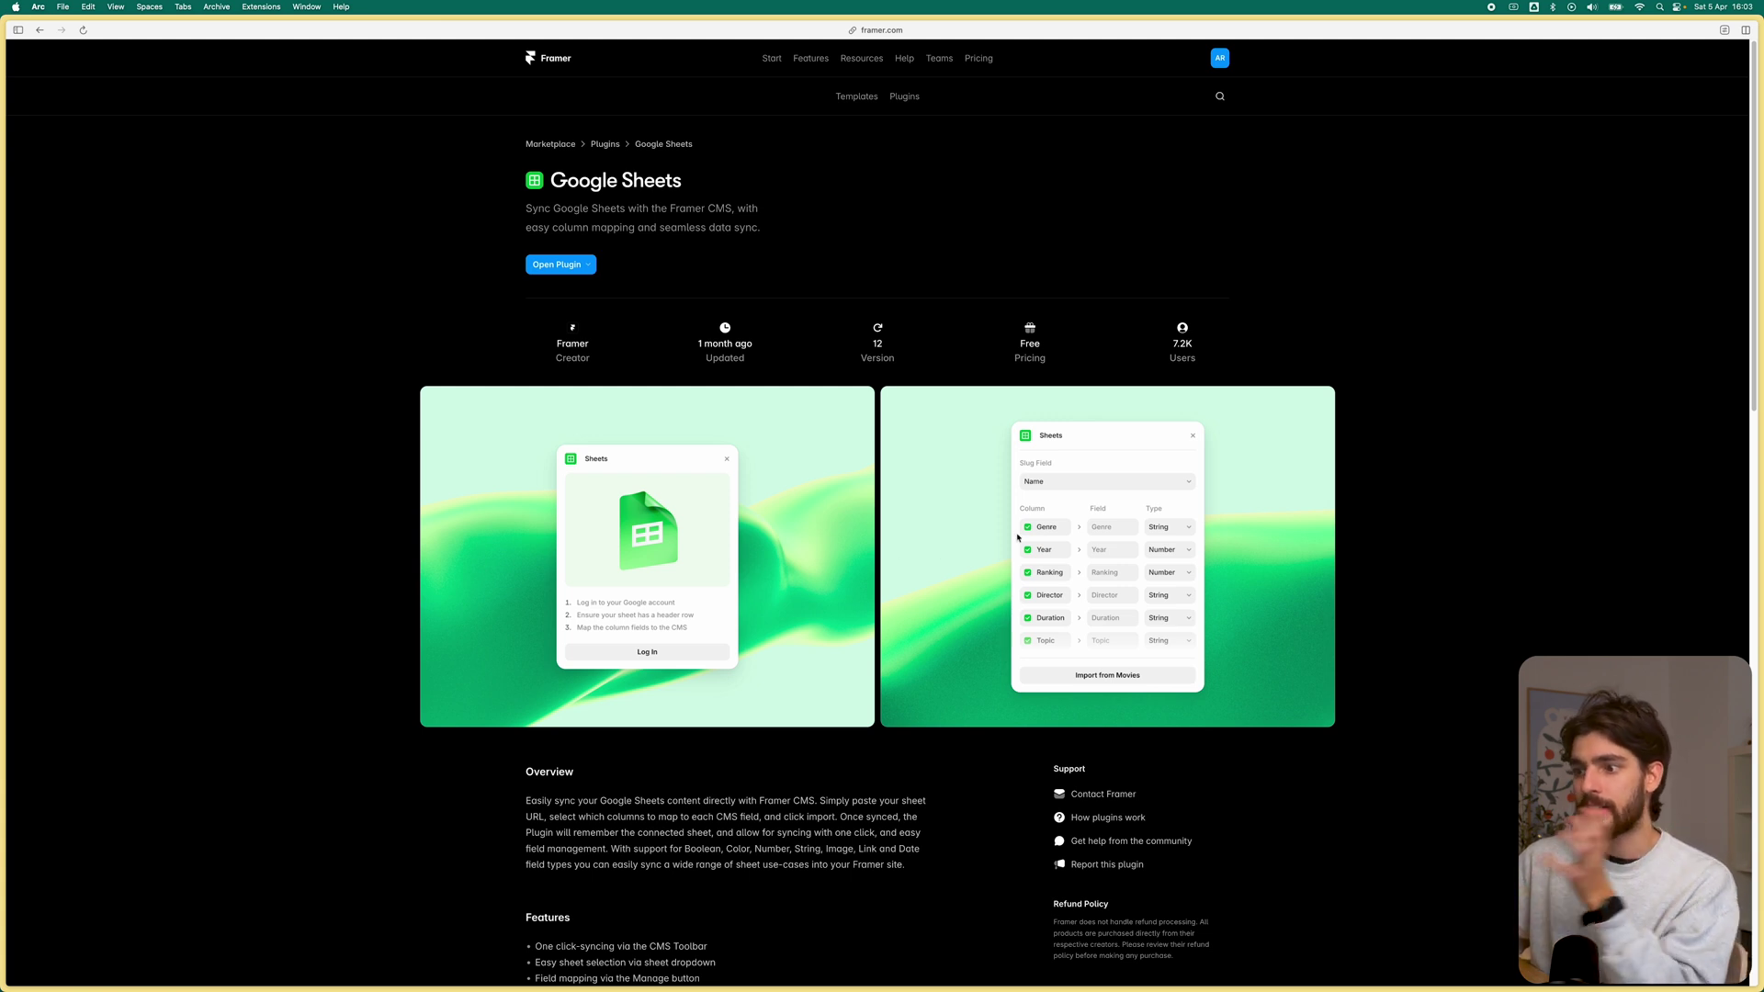
scroll(1017, 538, "down", 5)
scroll(720, 593, "down", 10)
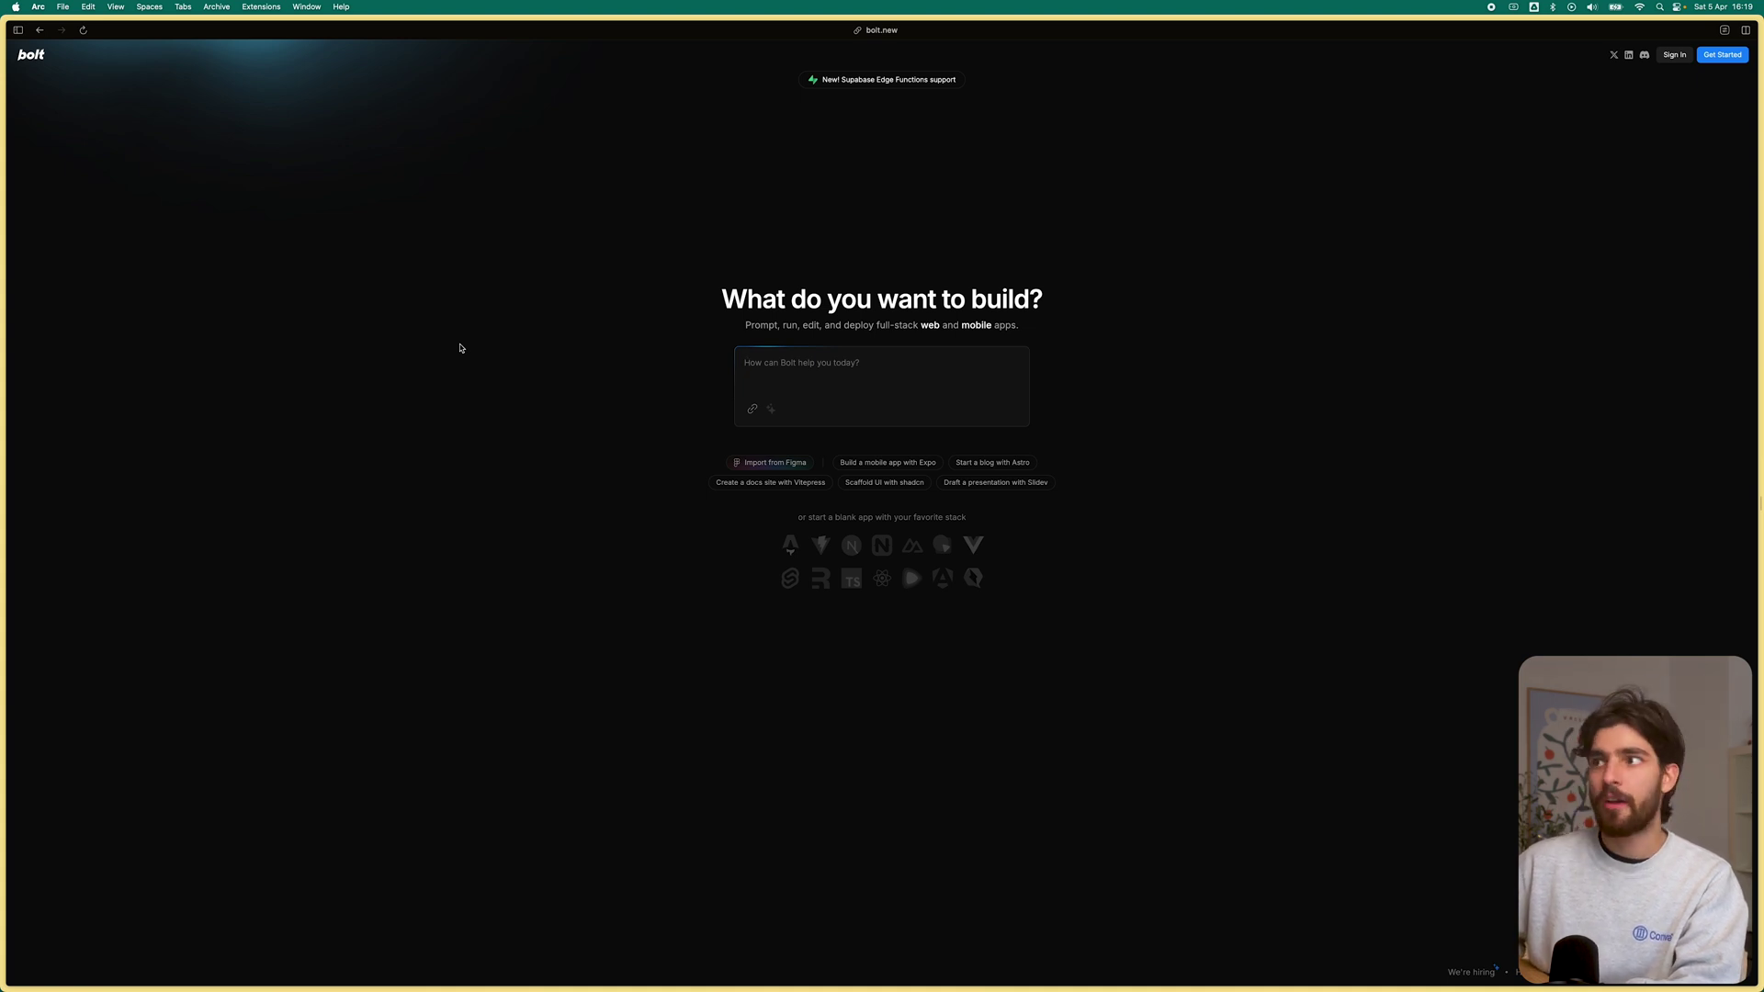
Step: Switch to the lovable.dev tab and scroll down and back up to its prompt box
key("ctrl+Tab")
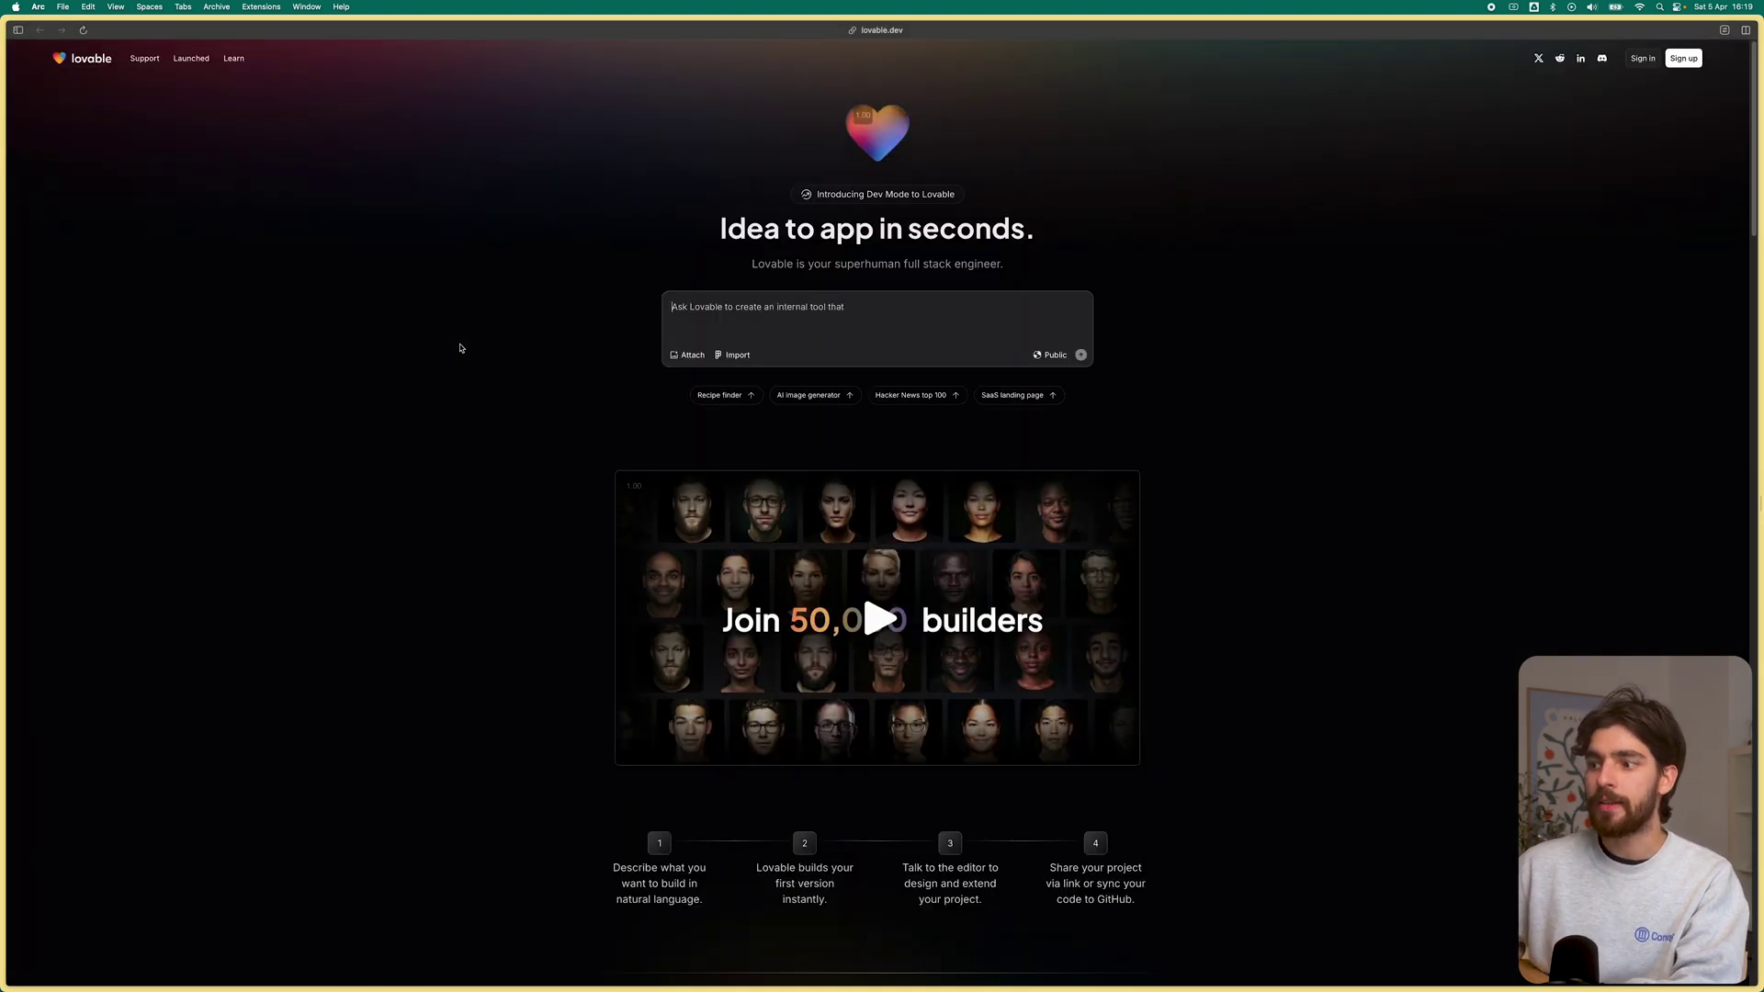
scroll(460, 348, "down", 12)
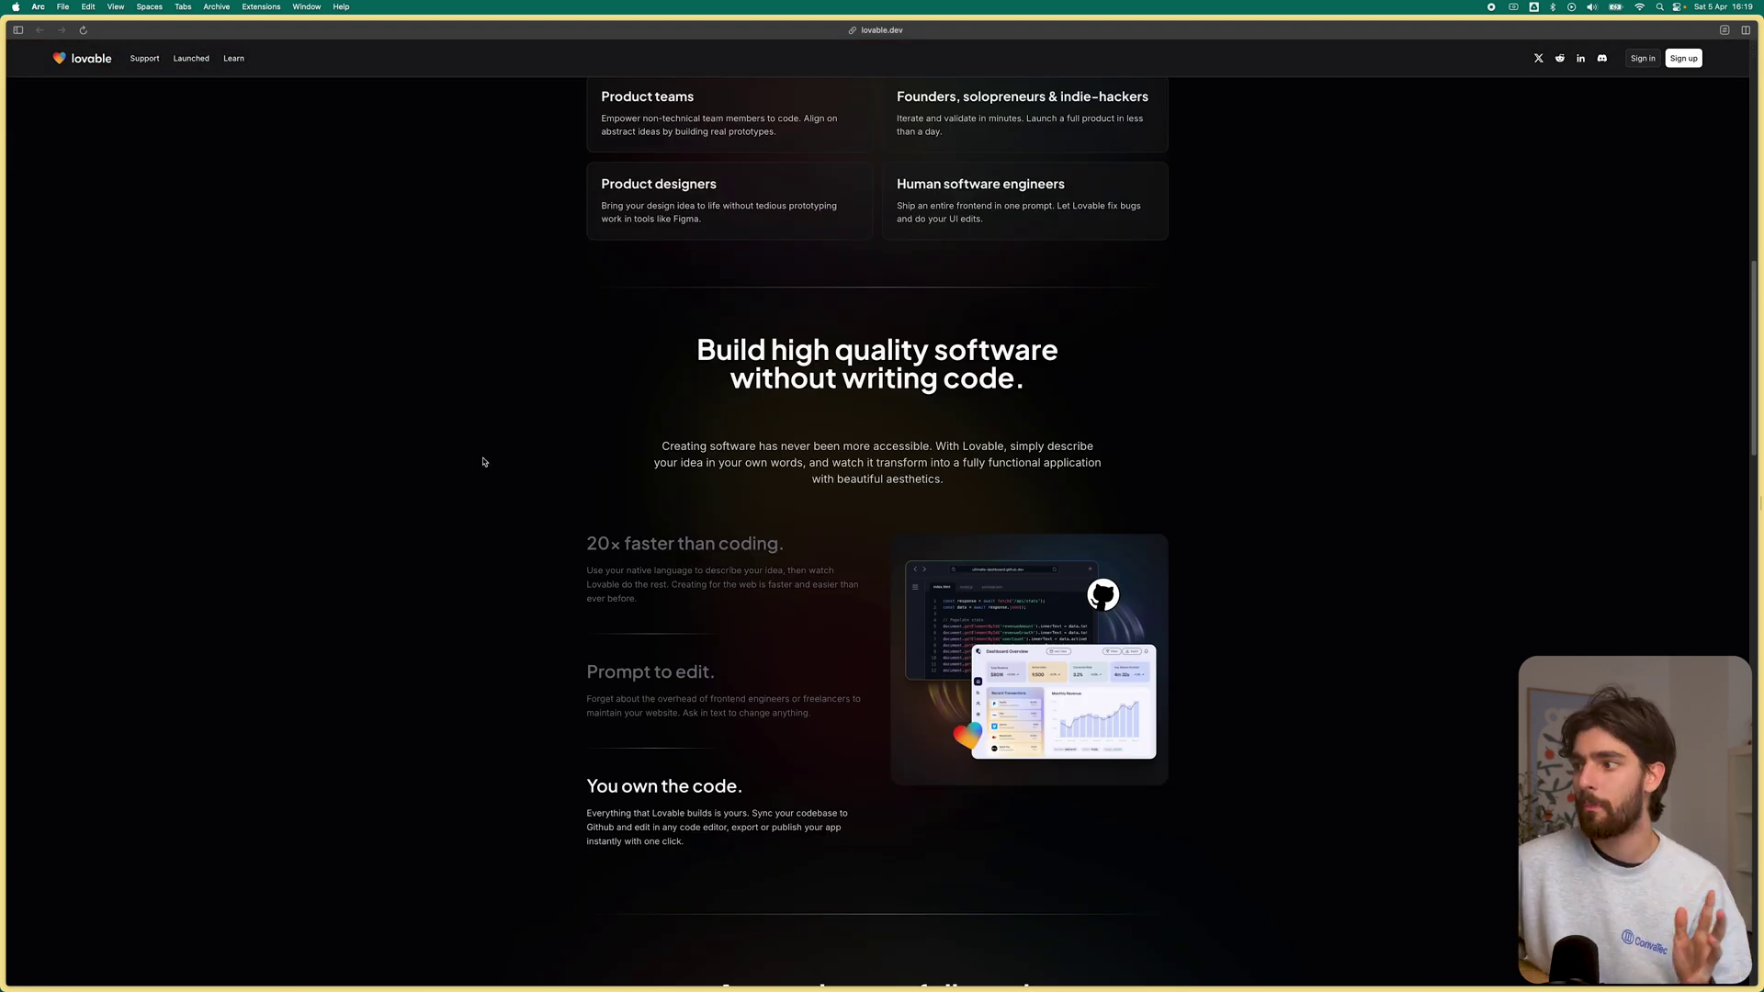
scroll(487, 468, "up", 12)
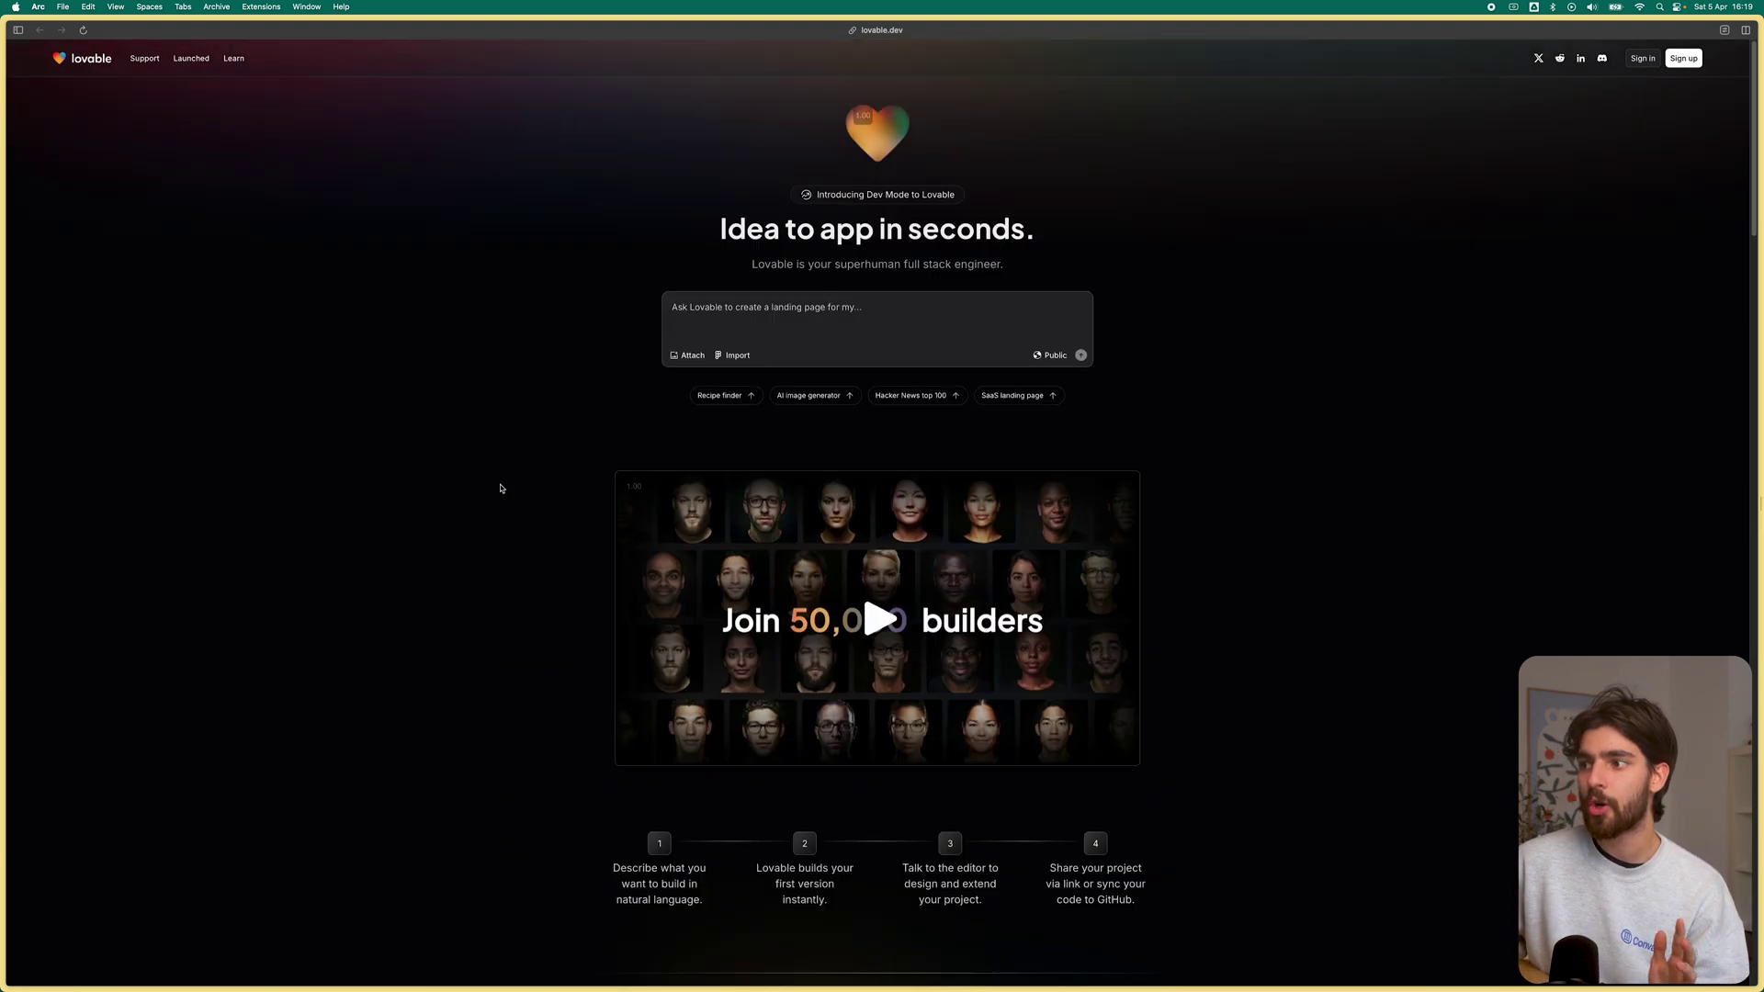